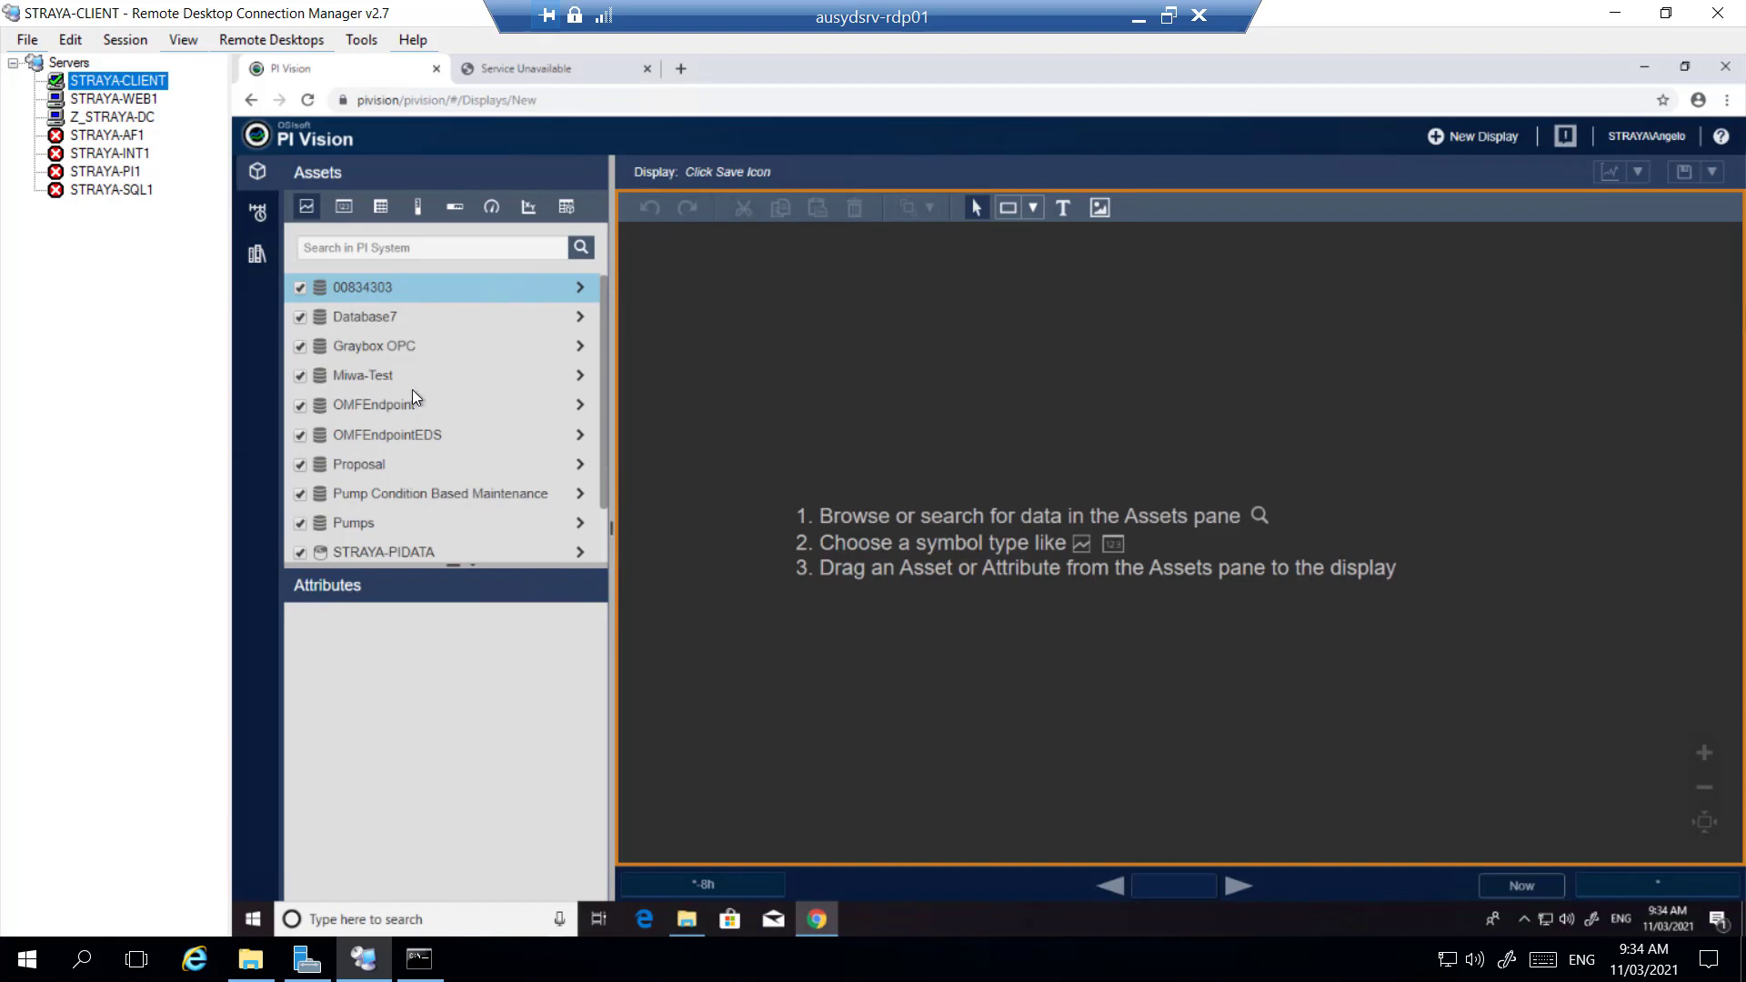
# - Browse the 00834303 database to Pump1, then Database7's Internal Server Error entry
pyautogui.click(581, 291)
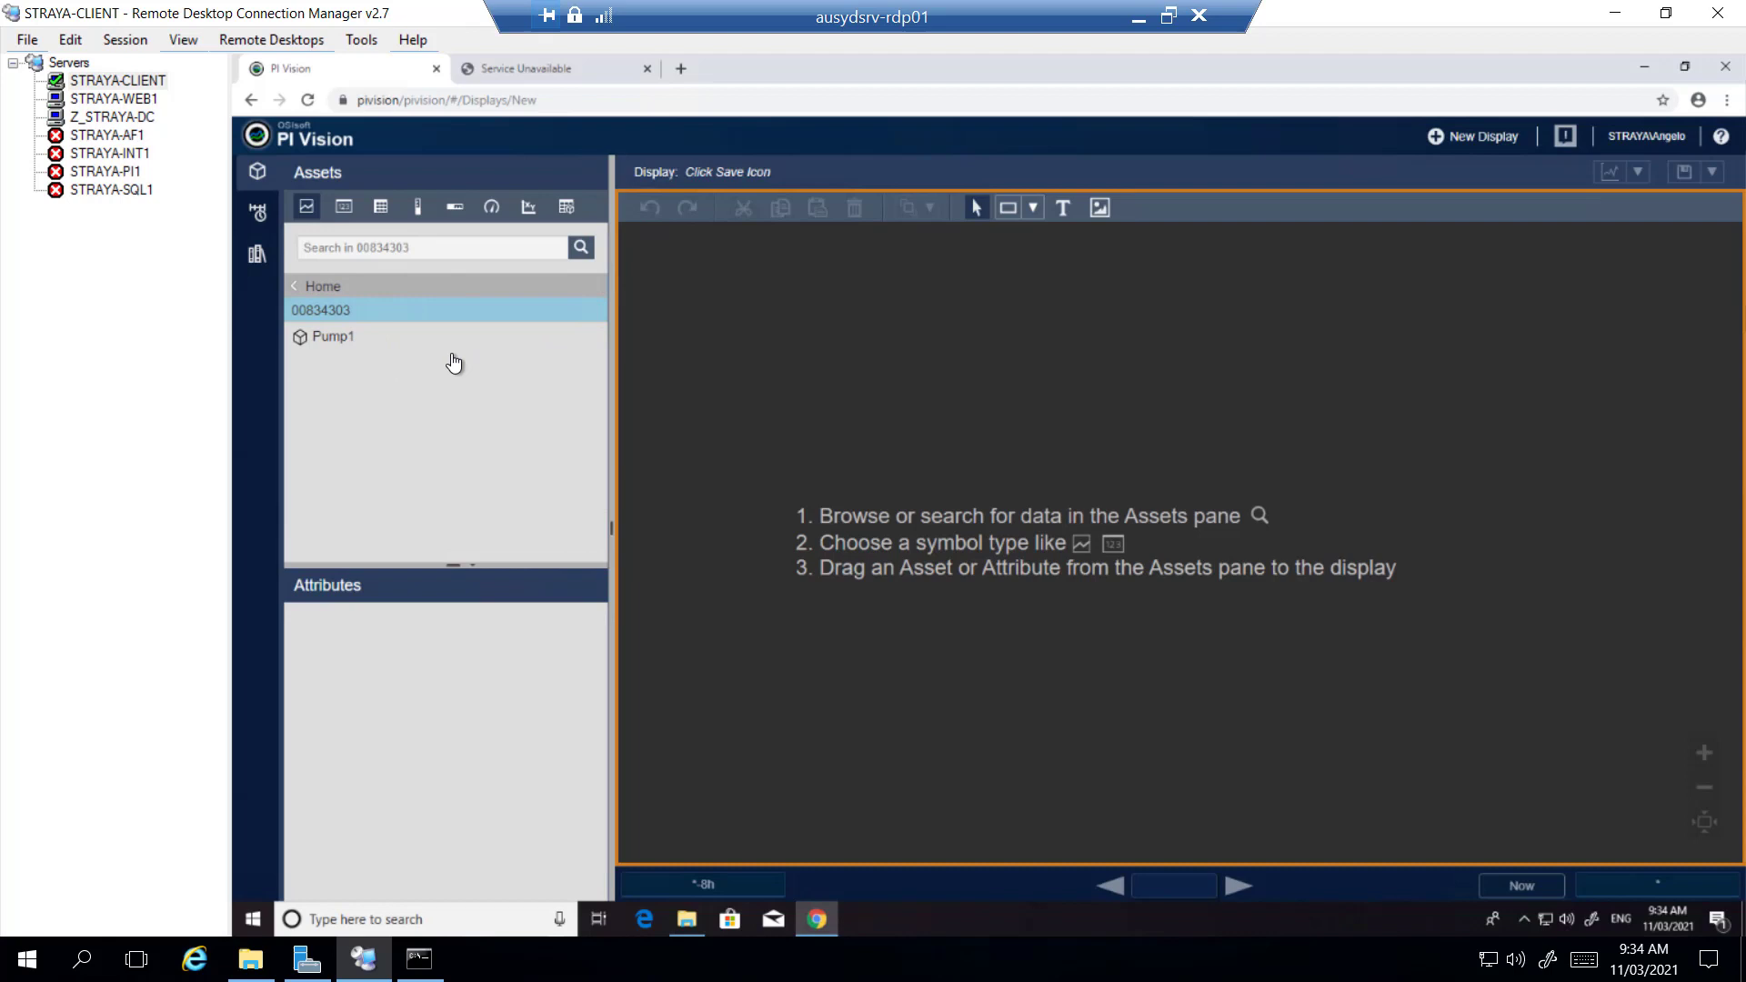
pyautogui.click(428, 342)
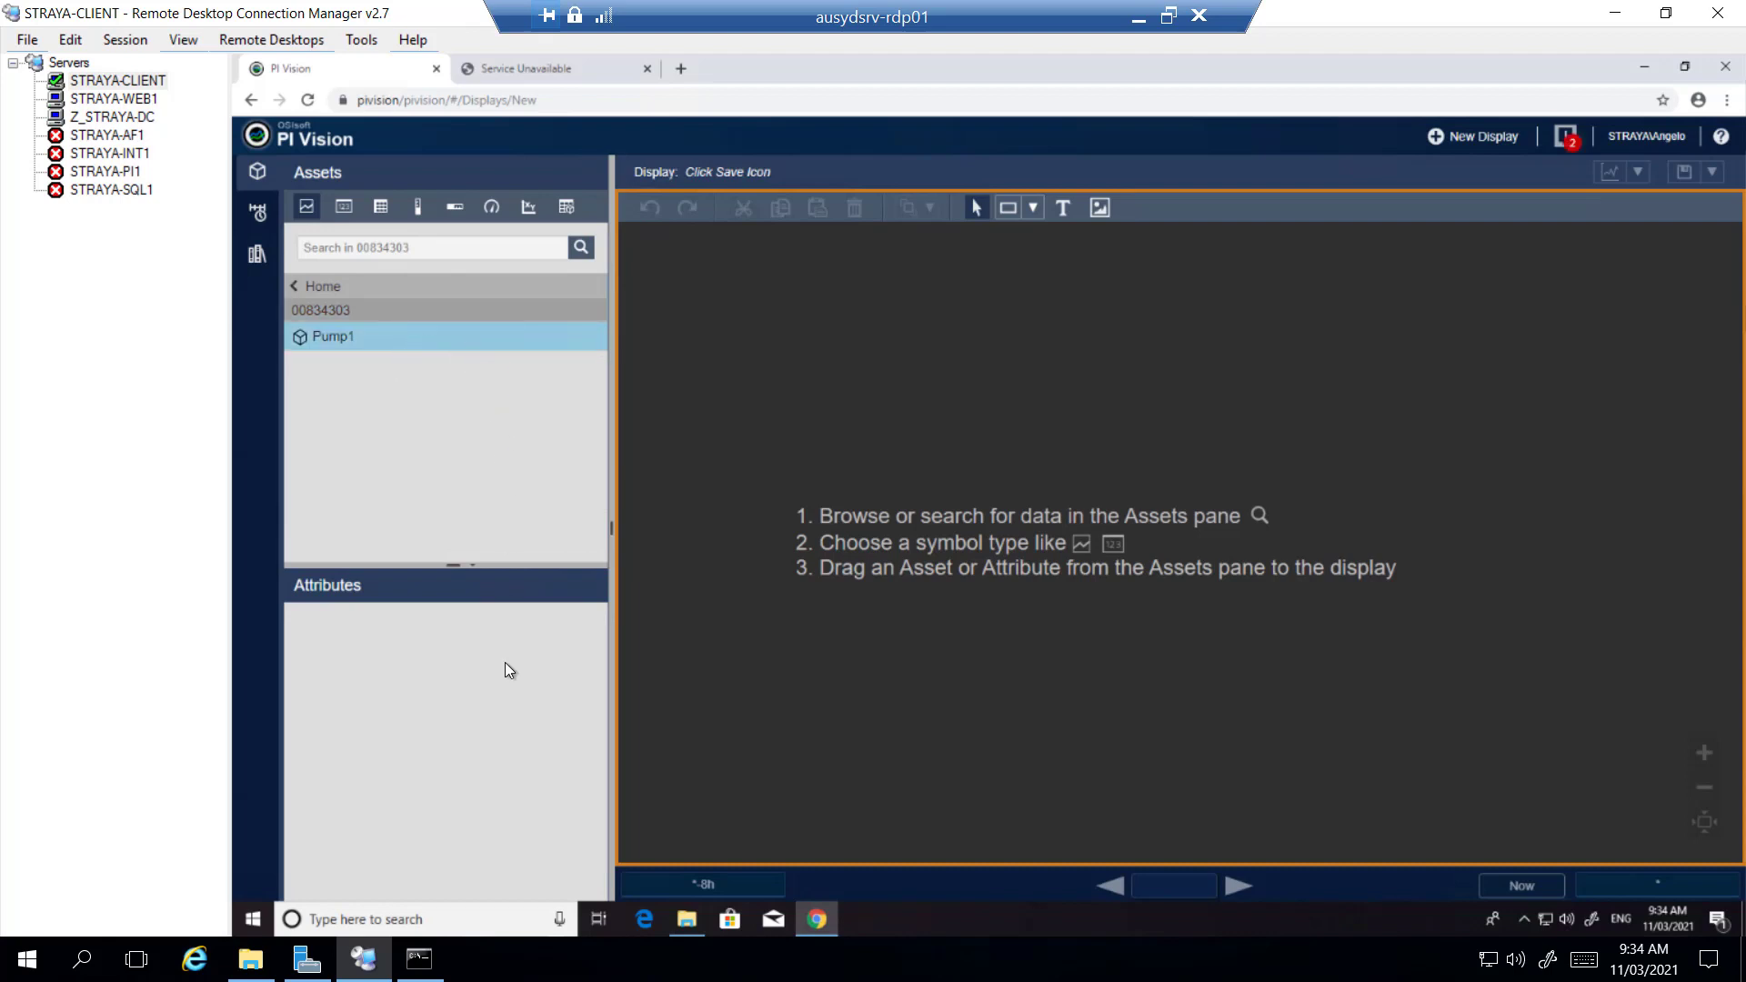
pyautogui.click(304, 286)
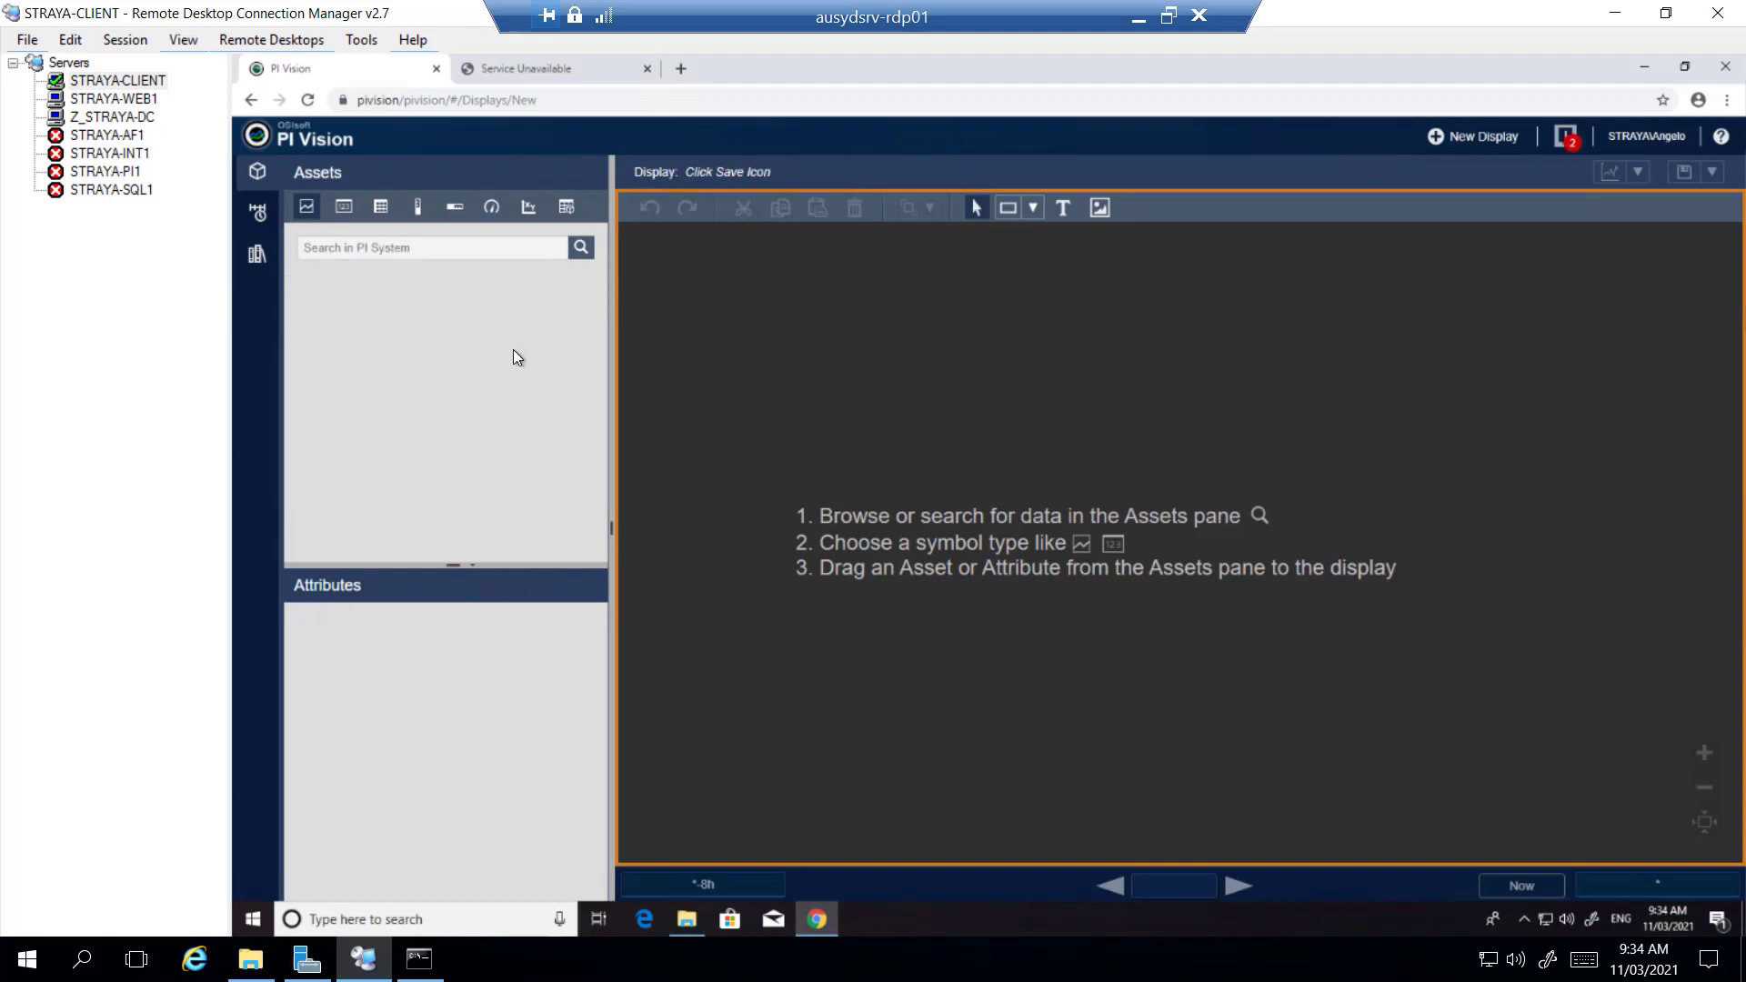
pyautogui.click(577, 320)
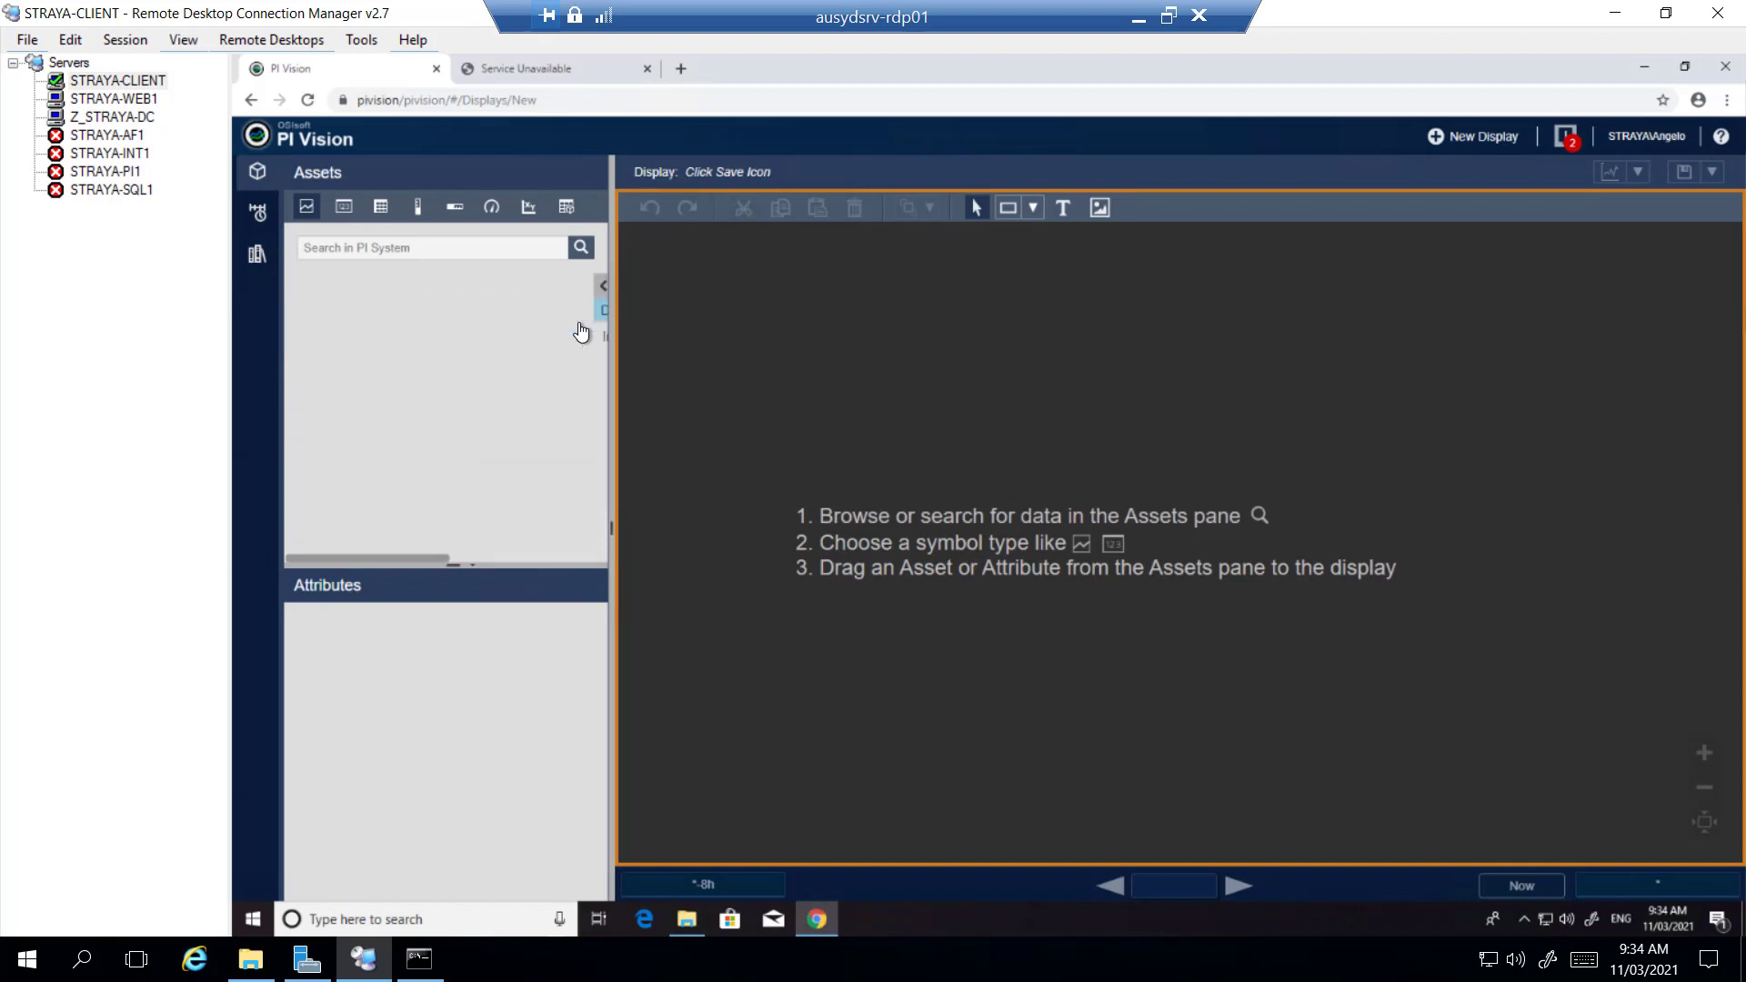
pyautogui.click(374, 338)
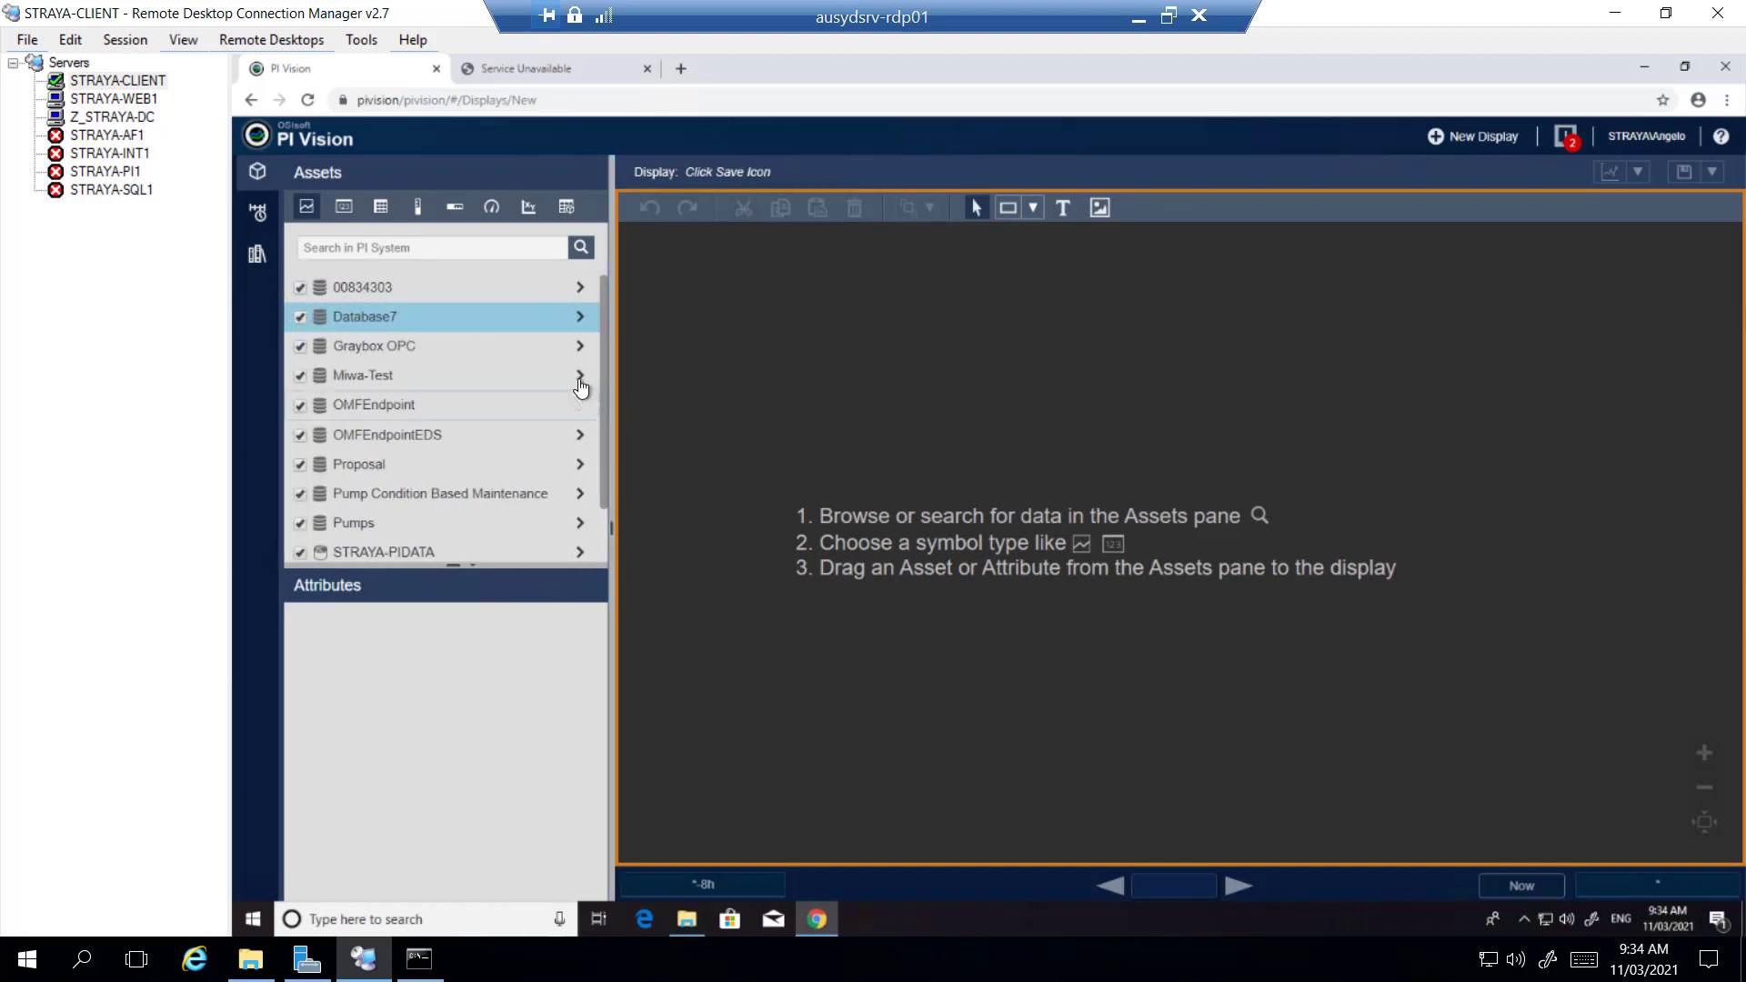
# - Open Graybox OPC > numeric and select the random, saw, sin and square assets
pyautogui.click(583, 347)
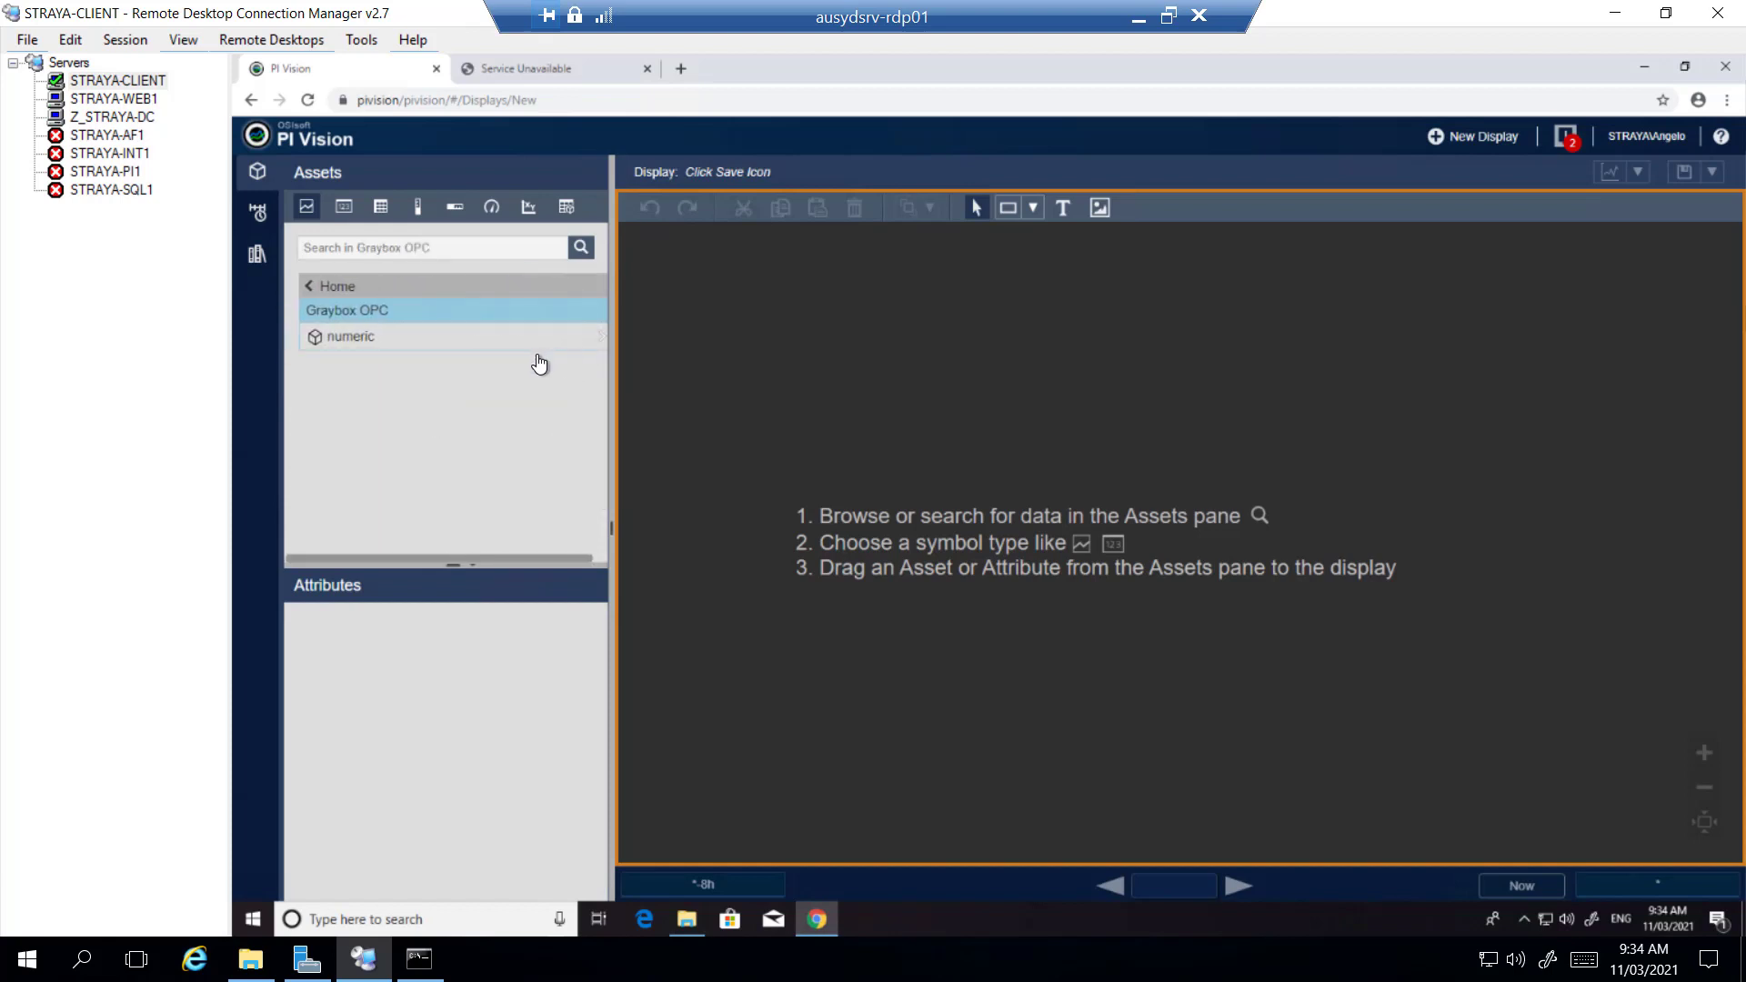
pyautogui.click(561, 347)
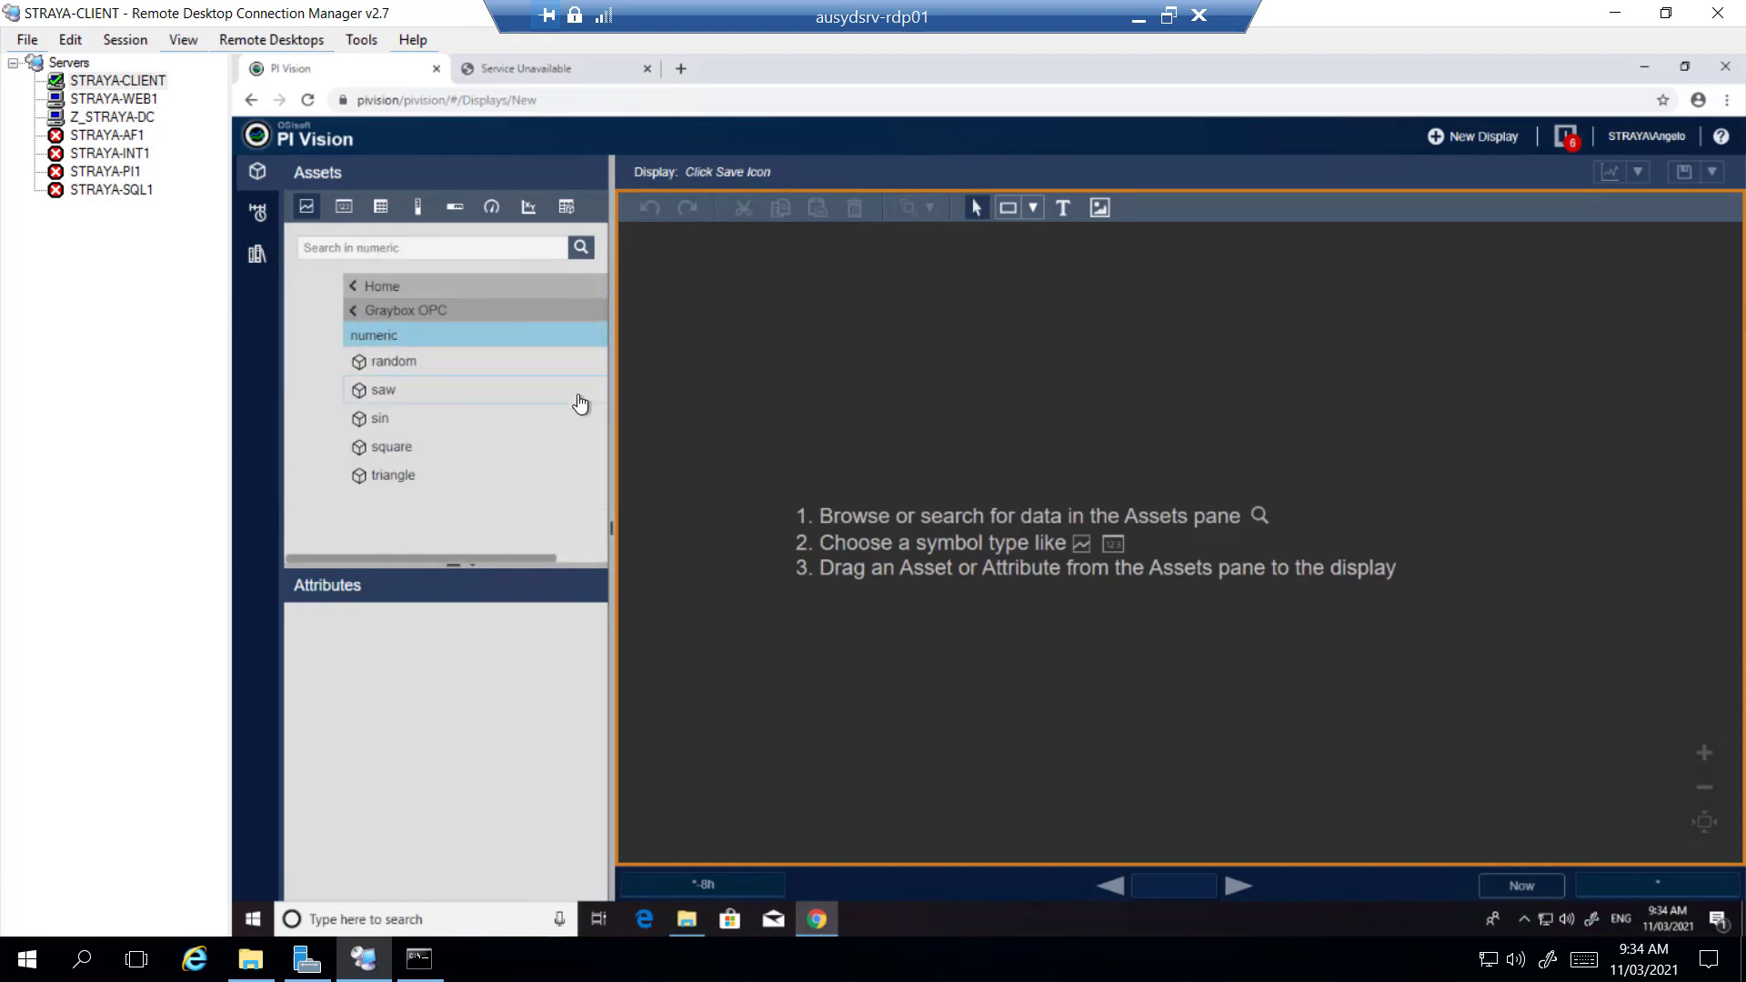
pyautogui.click(496, 368)
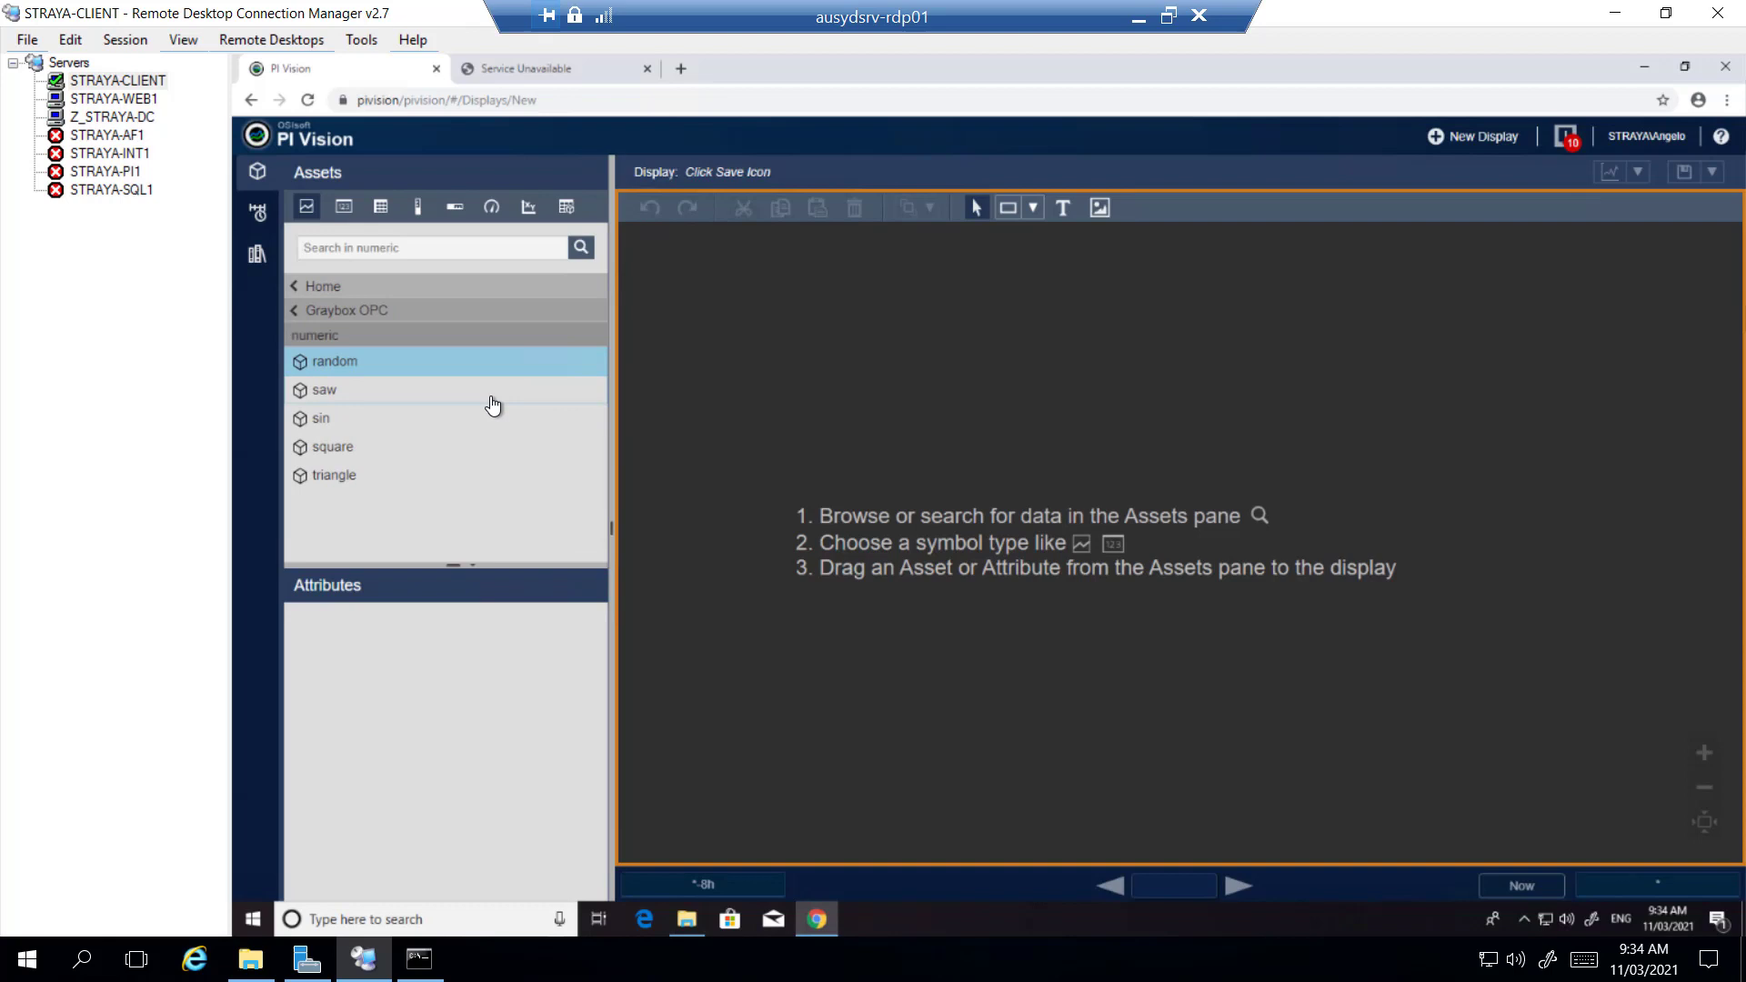
pyautogui.click(491, 398)
pyautogui.click(492, 424)
pyautogui.click(439, 450)
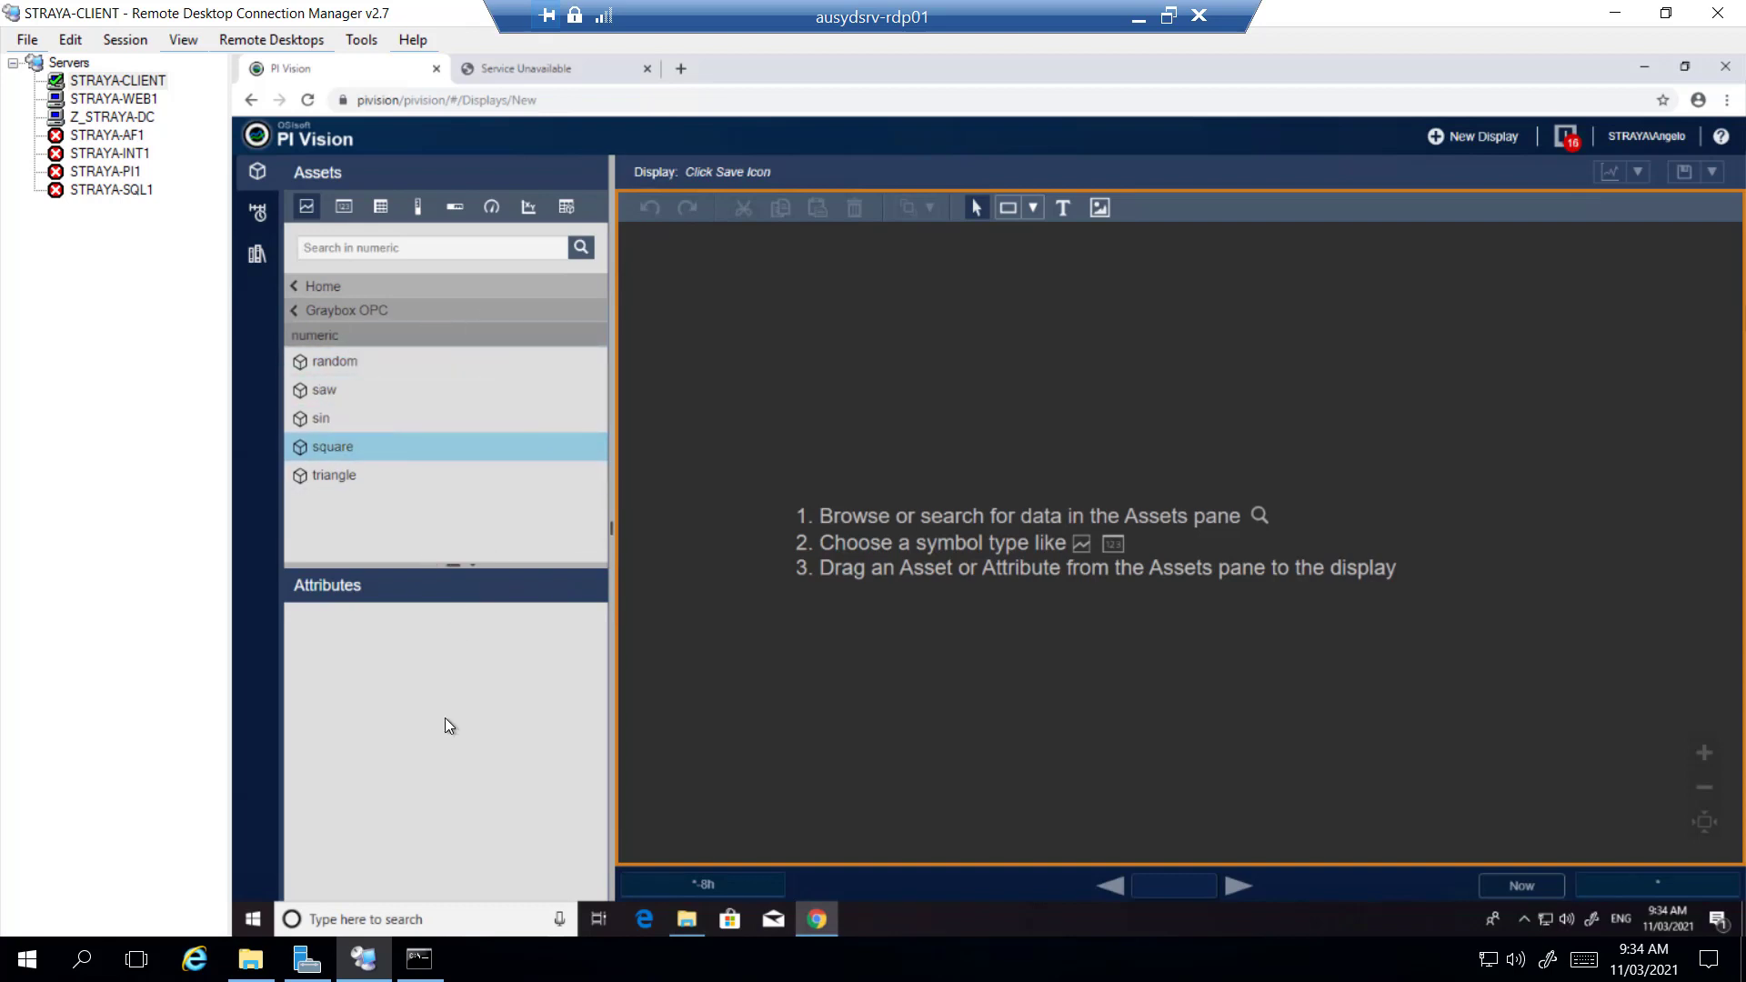
# - Review the PI Vision communication error messages, then dismiss them
pyautogui.click(1580, 152)
pyautogui.moveTo(822, 377); pyautogui.dragTo(1000, 397)
pyautogui.click(1159, 675)
# - Switch to the Service Unavailable admin tab and select the /admin part of its URL
pyautogui.click(538, 68)
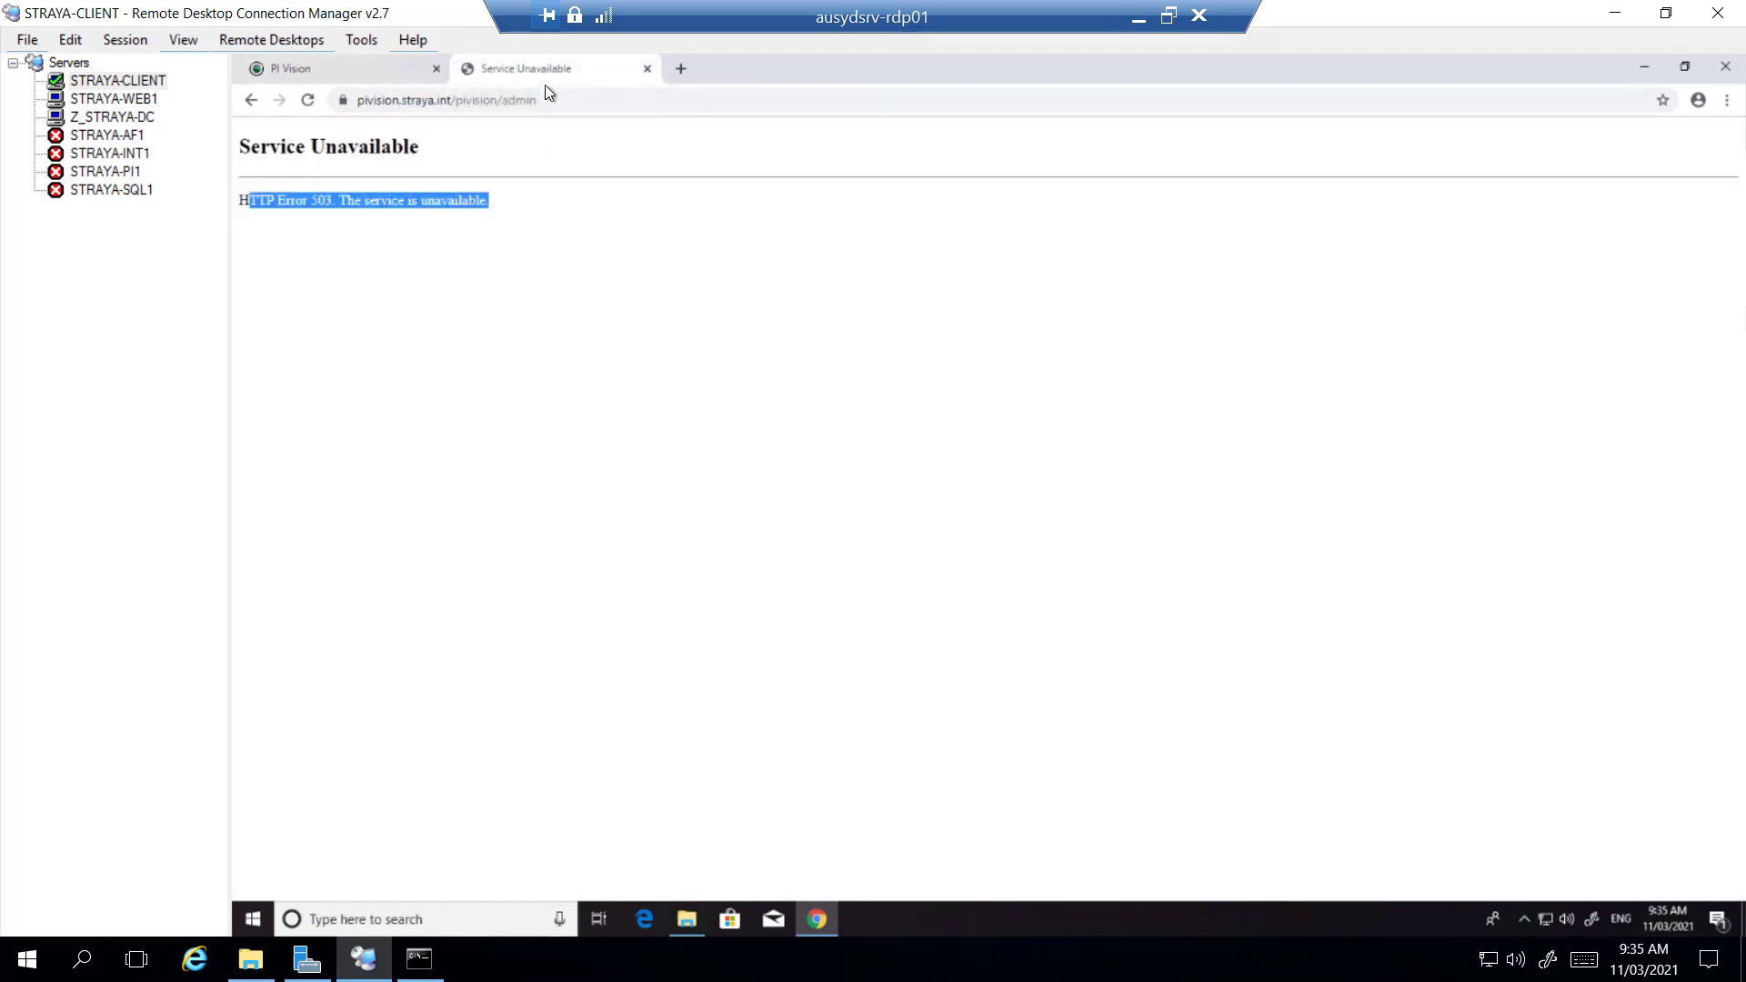
pyautogui.click(537, 100)
pyautogui.press('End')
pyautogui.hotkey('ctrl', 'shift', 'Left')
pyautogui.hotkey('ctrl', 'shift', 'Left')
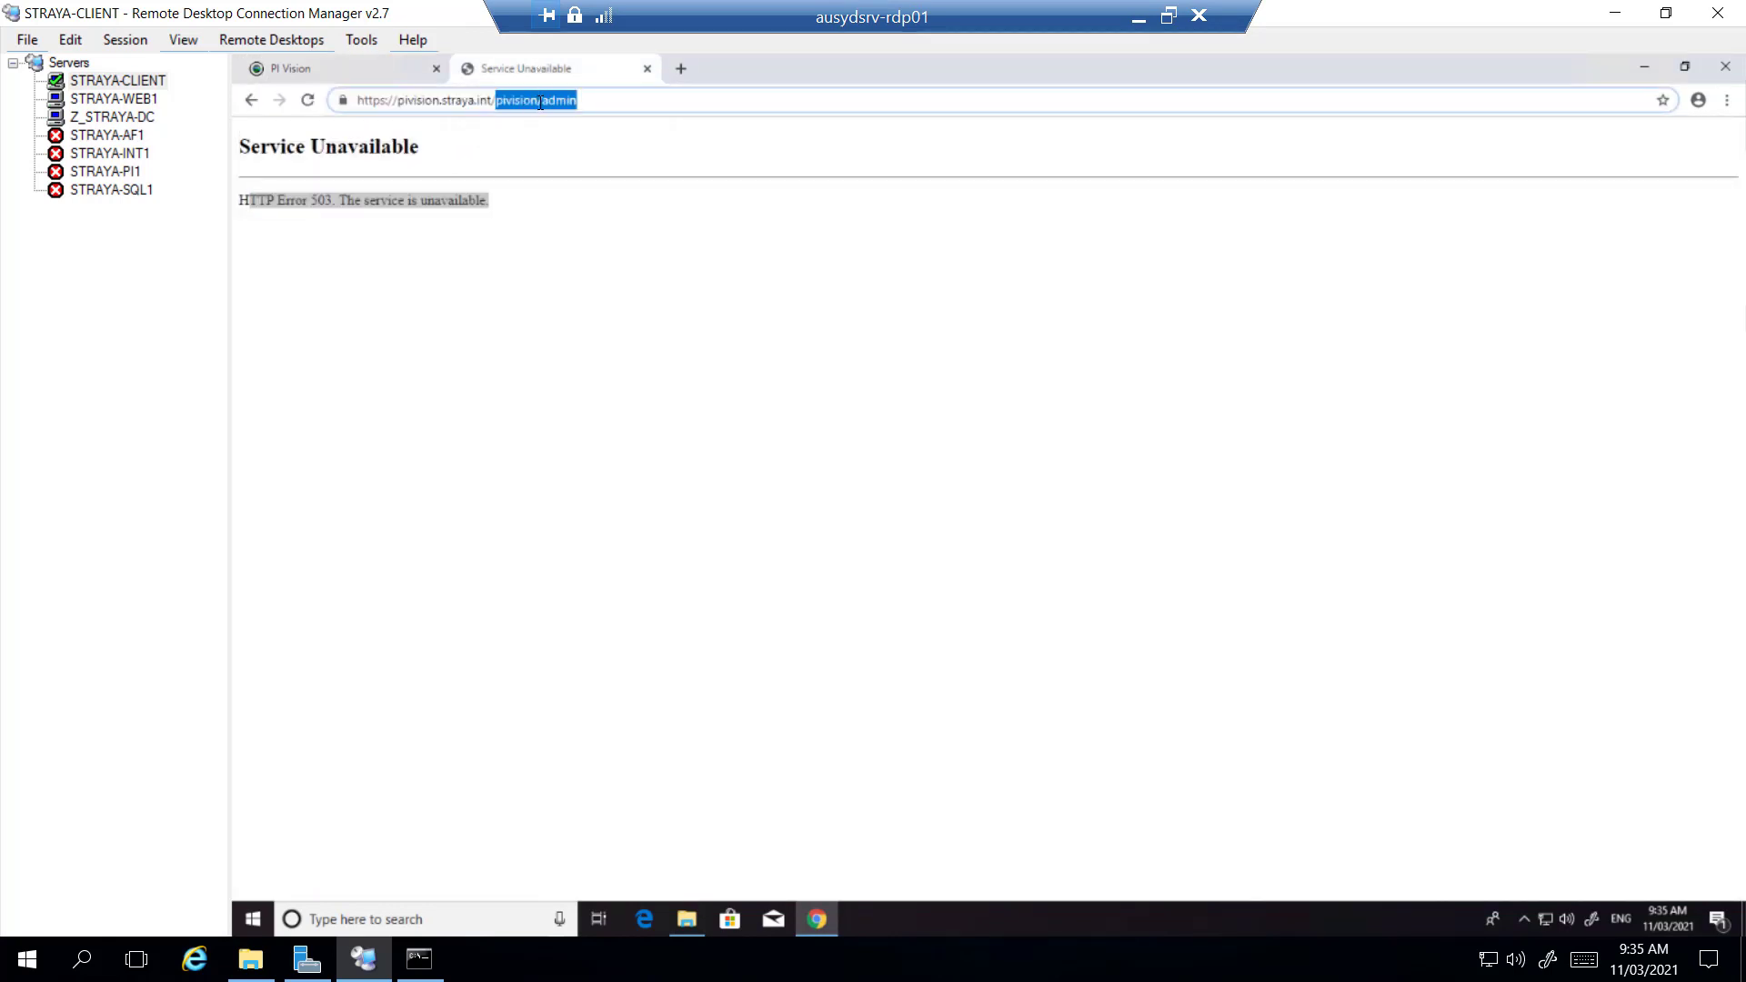
pyautogui.hotkey('ctrl', 'shift', 'Right')
pyautogui.click(488, 140)
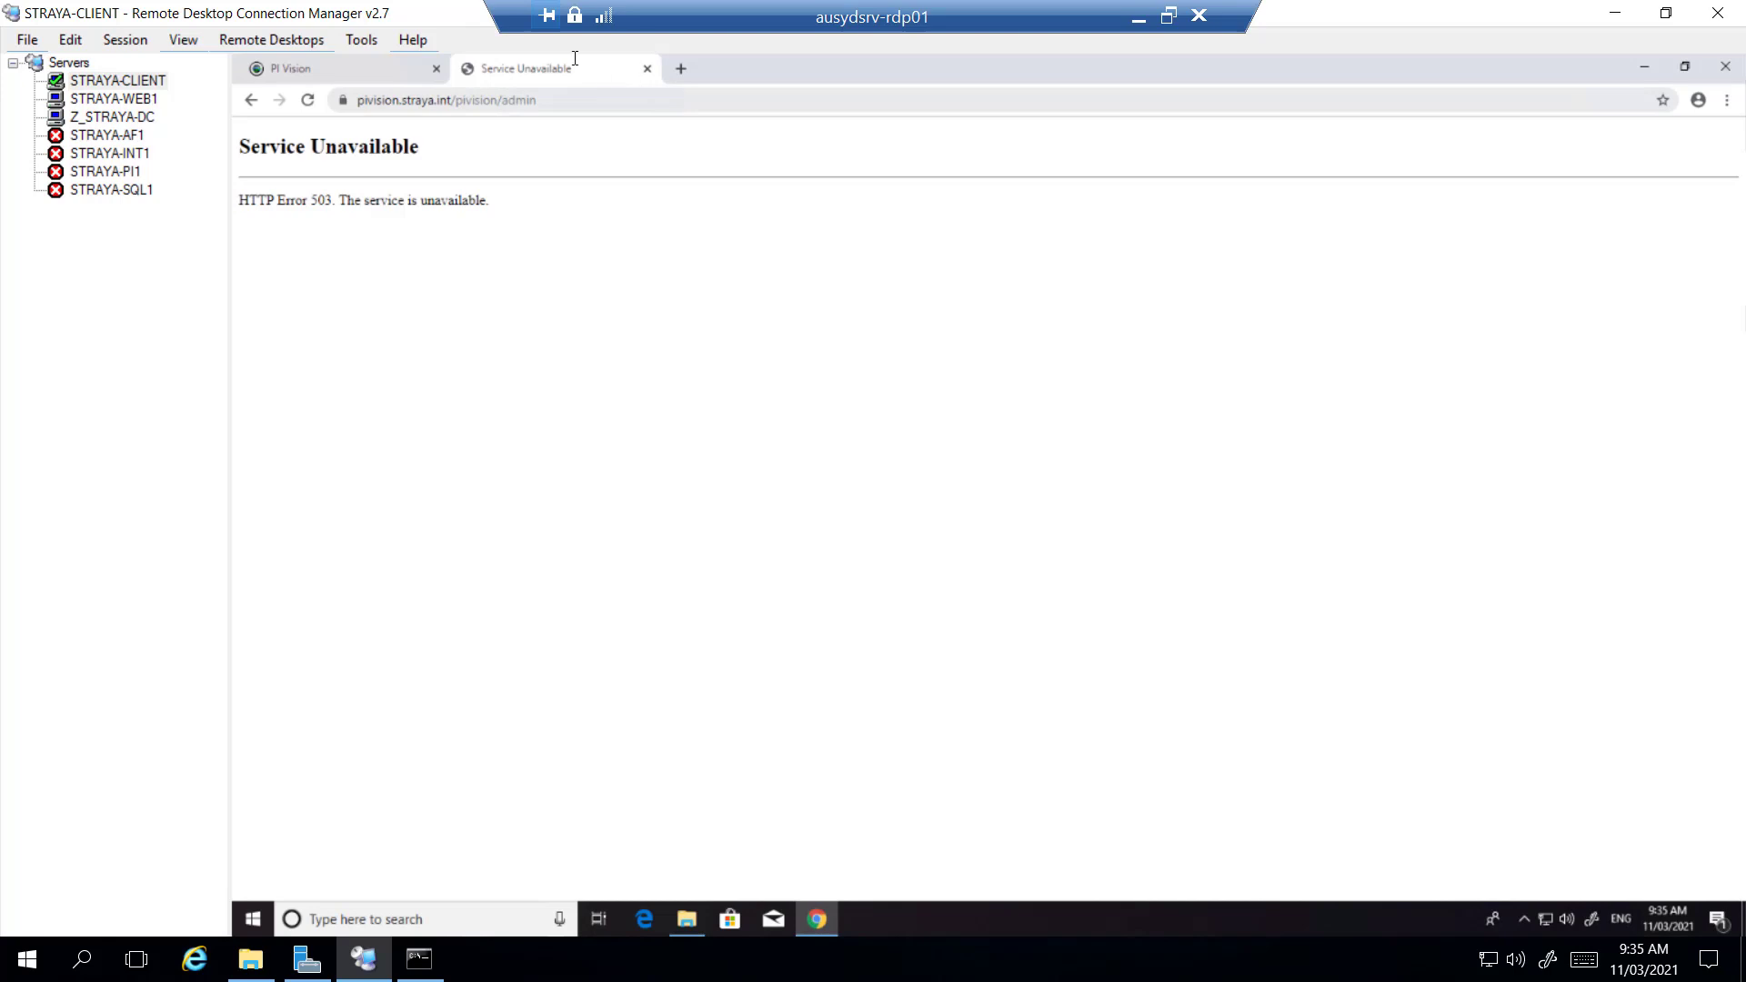
# - On STRAYA-WEB1, open the Windows Logs > Application log and step through the error events
pyautogui.click(80, 100)
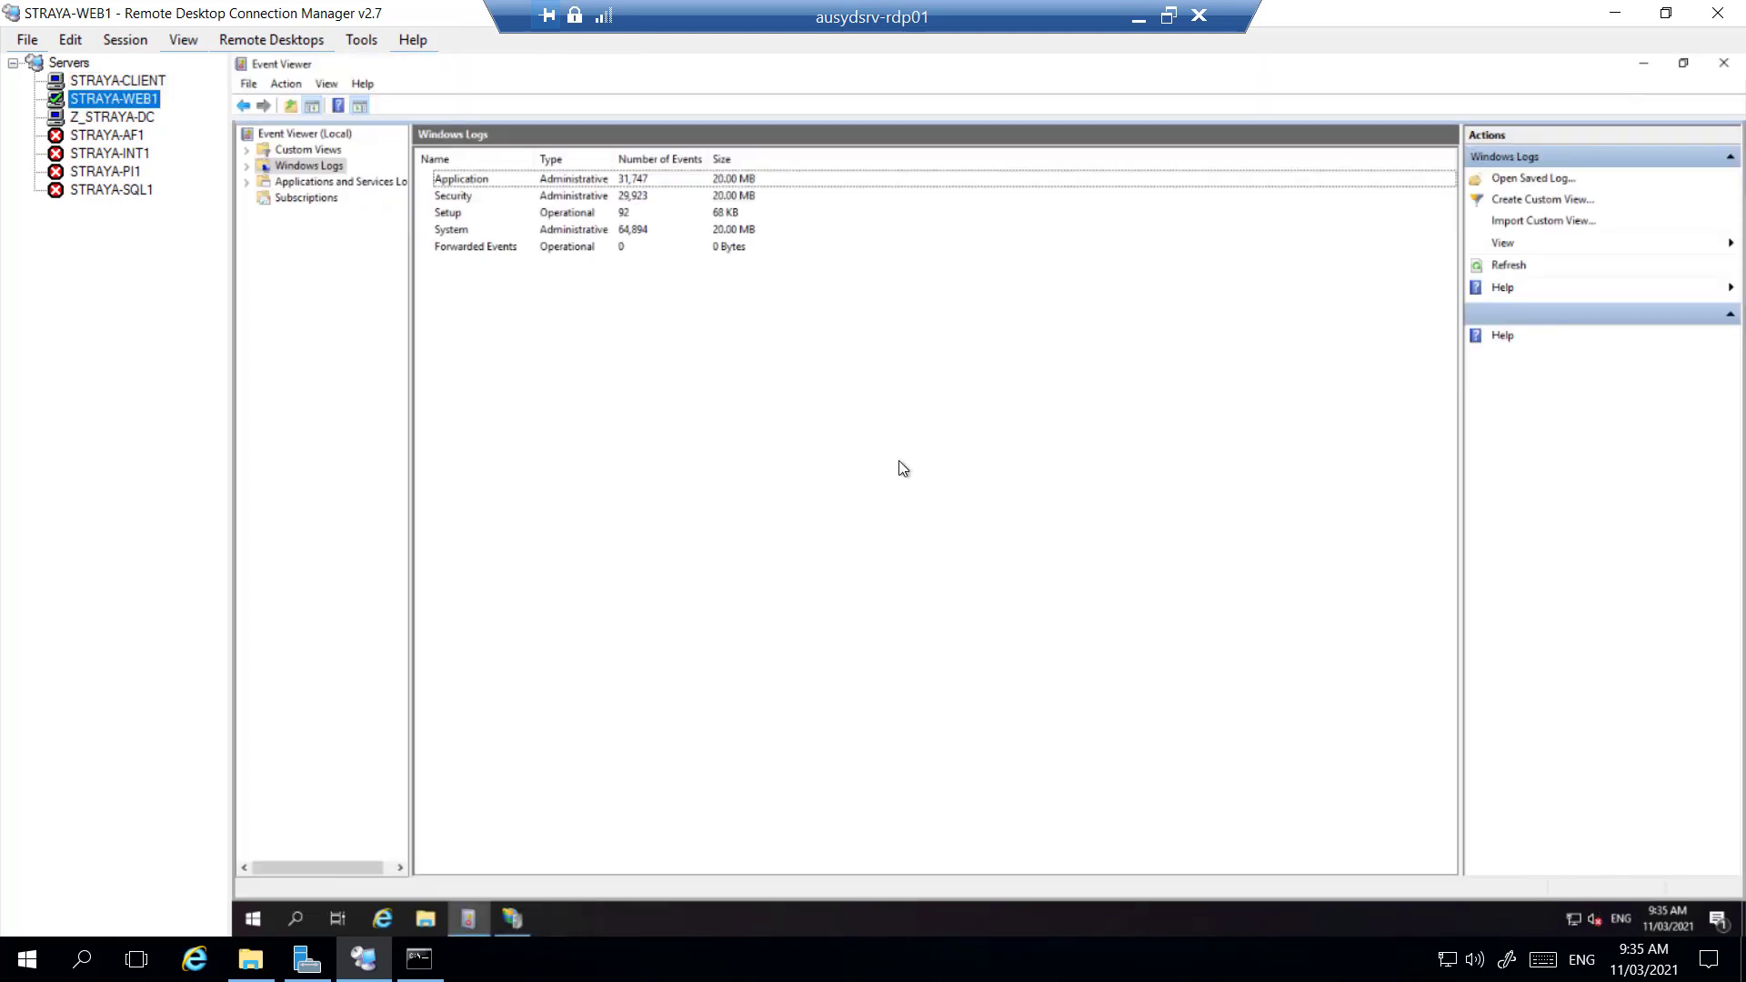
pyautogui.click(246, 165)
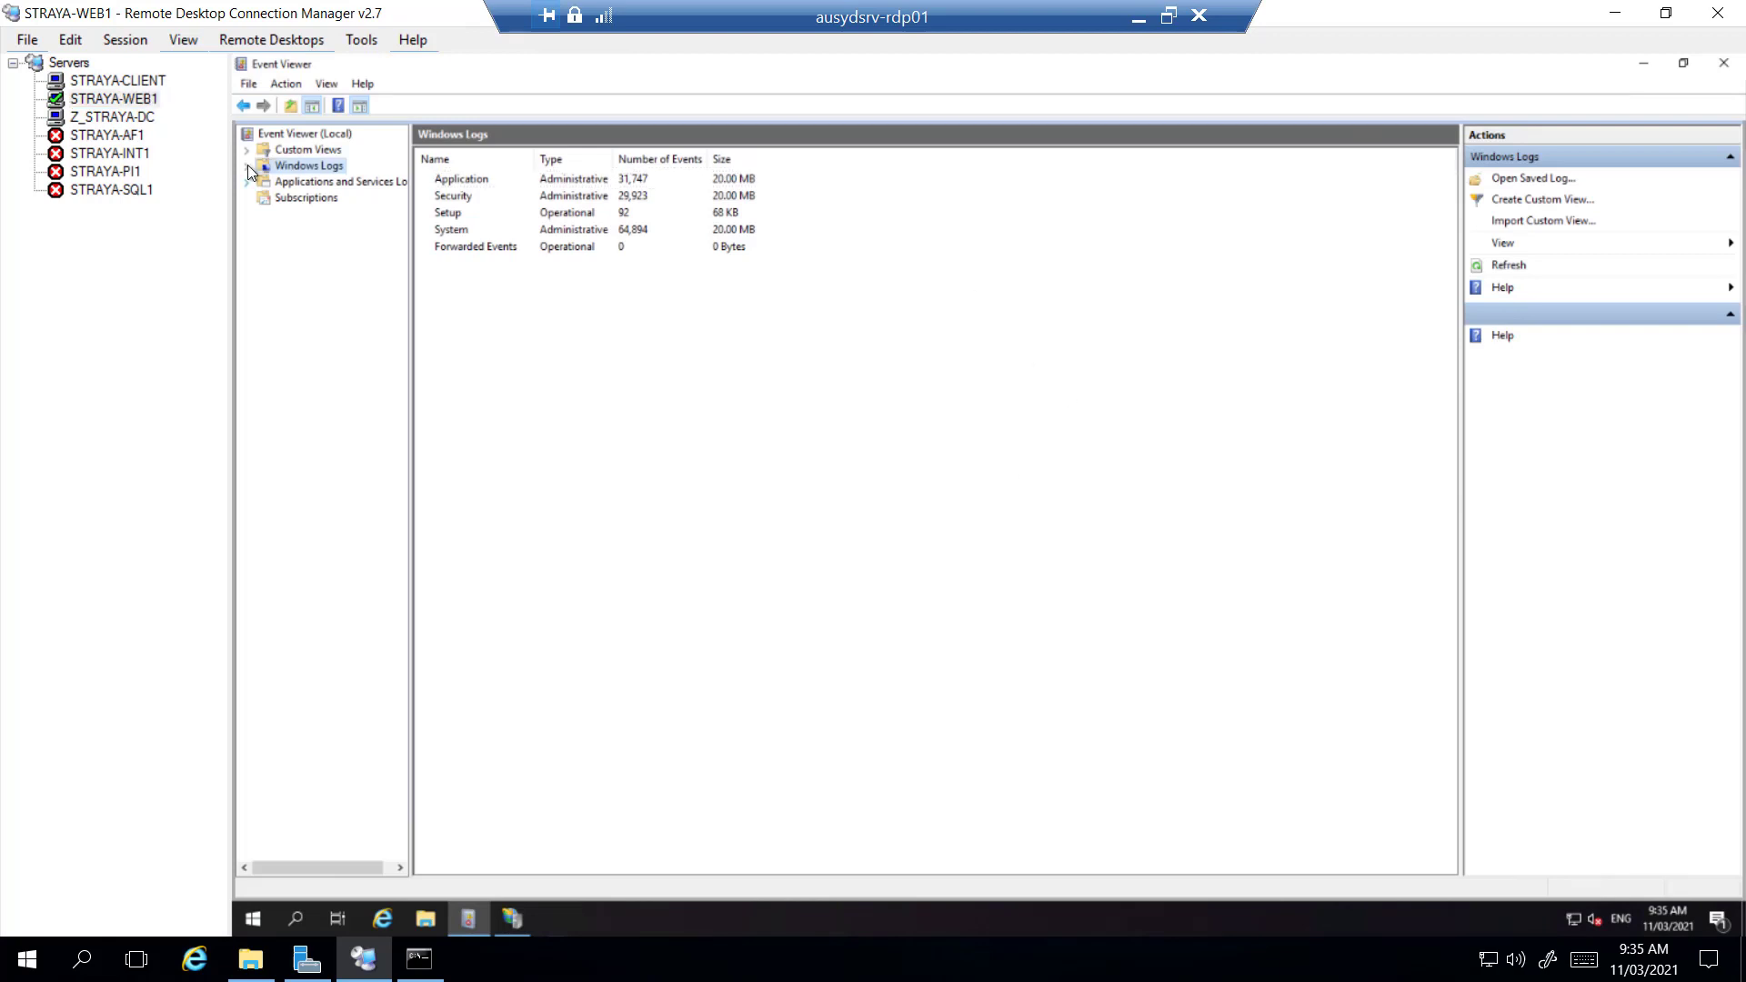
pyautogui.click(327, 182)
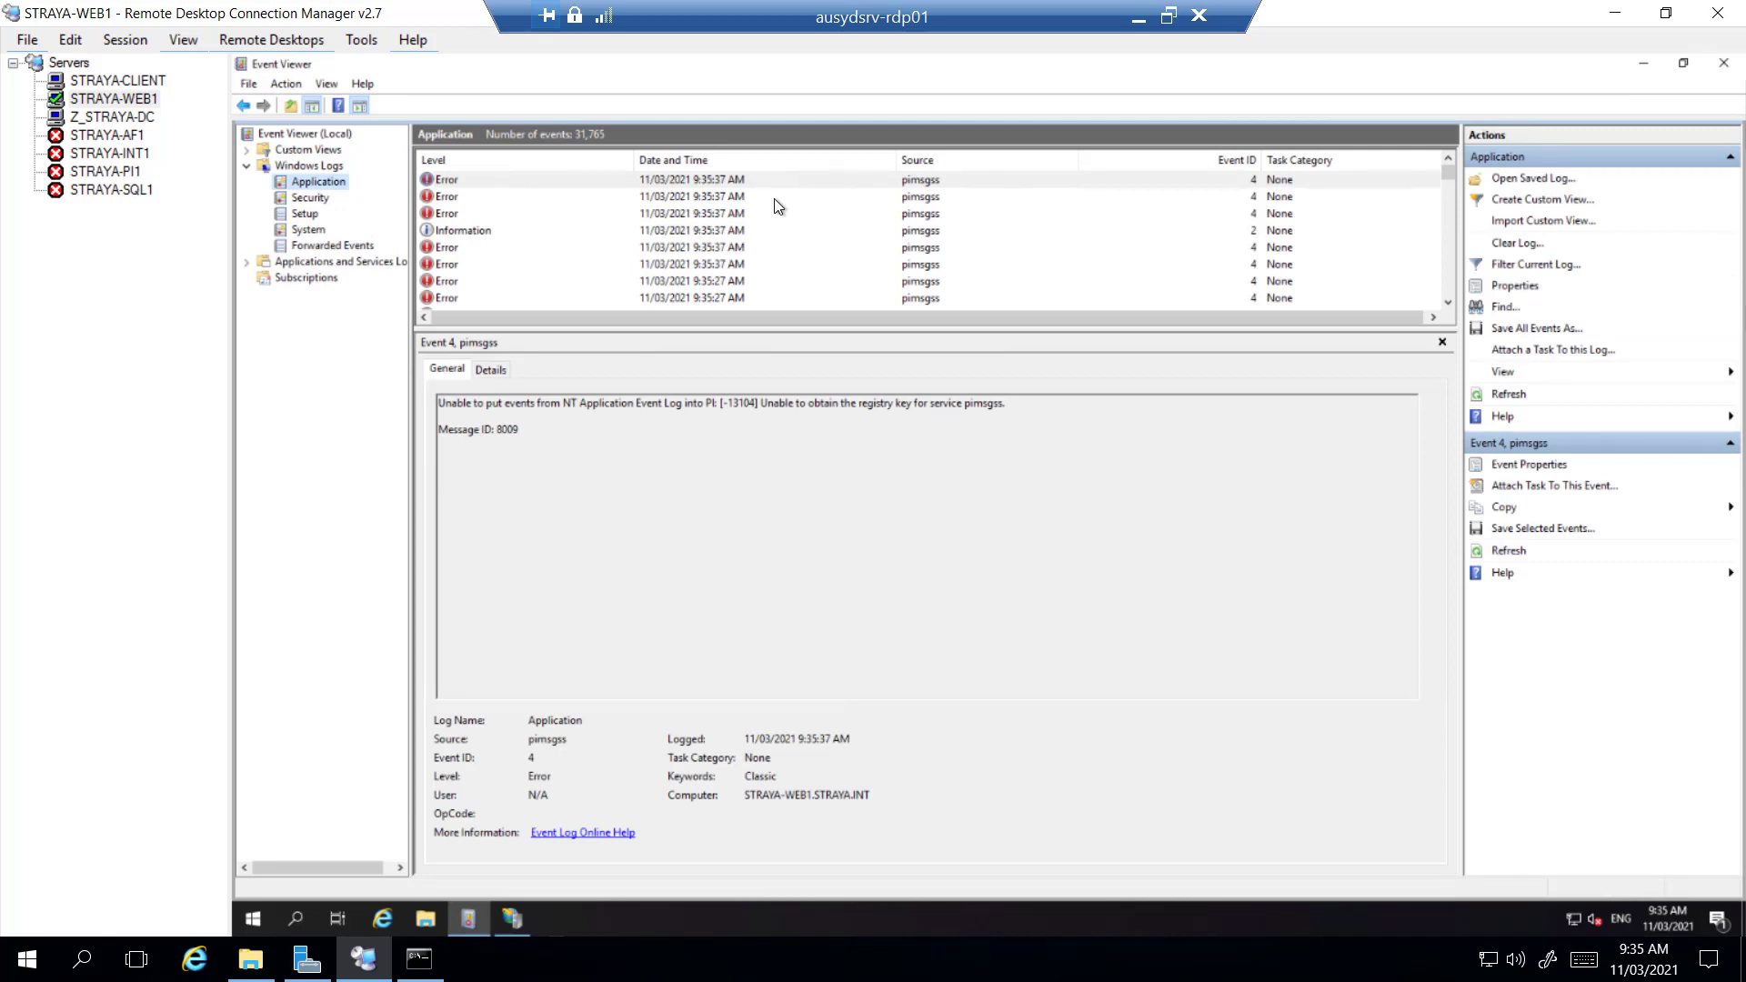
pyautogui.click(712, 197)
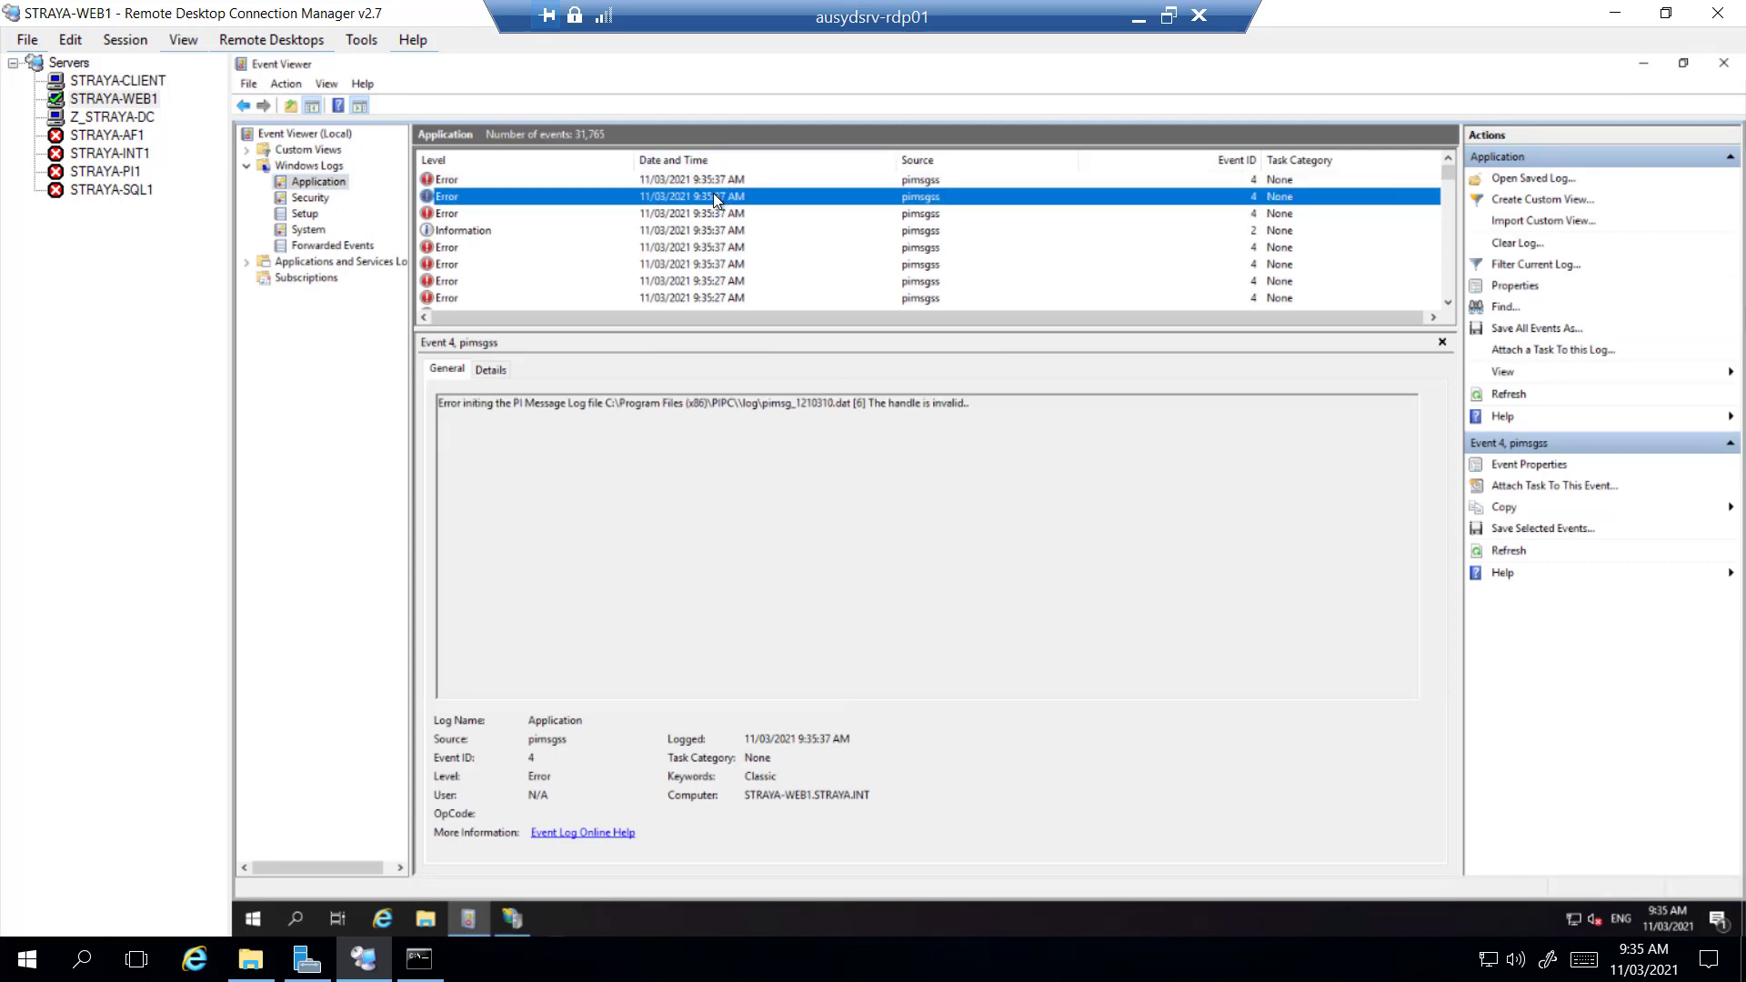
pyautogui.press('Down')
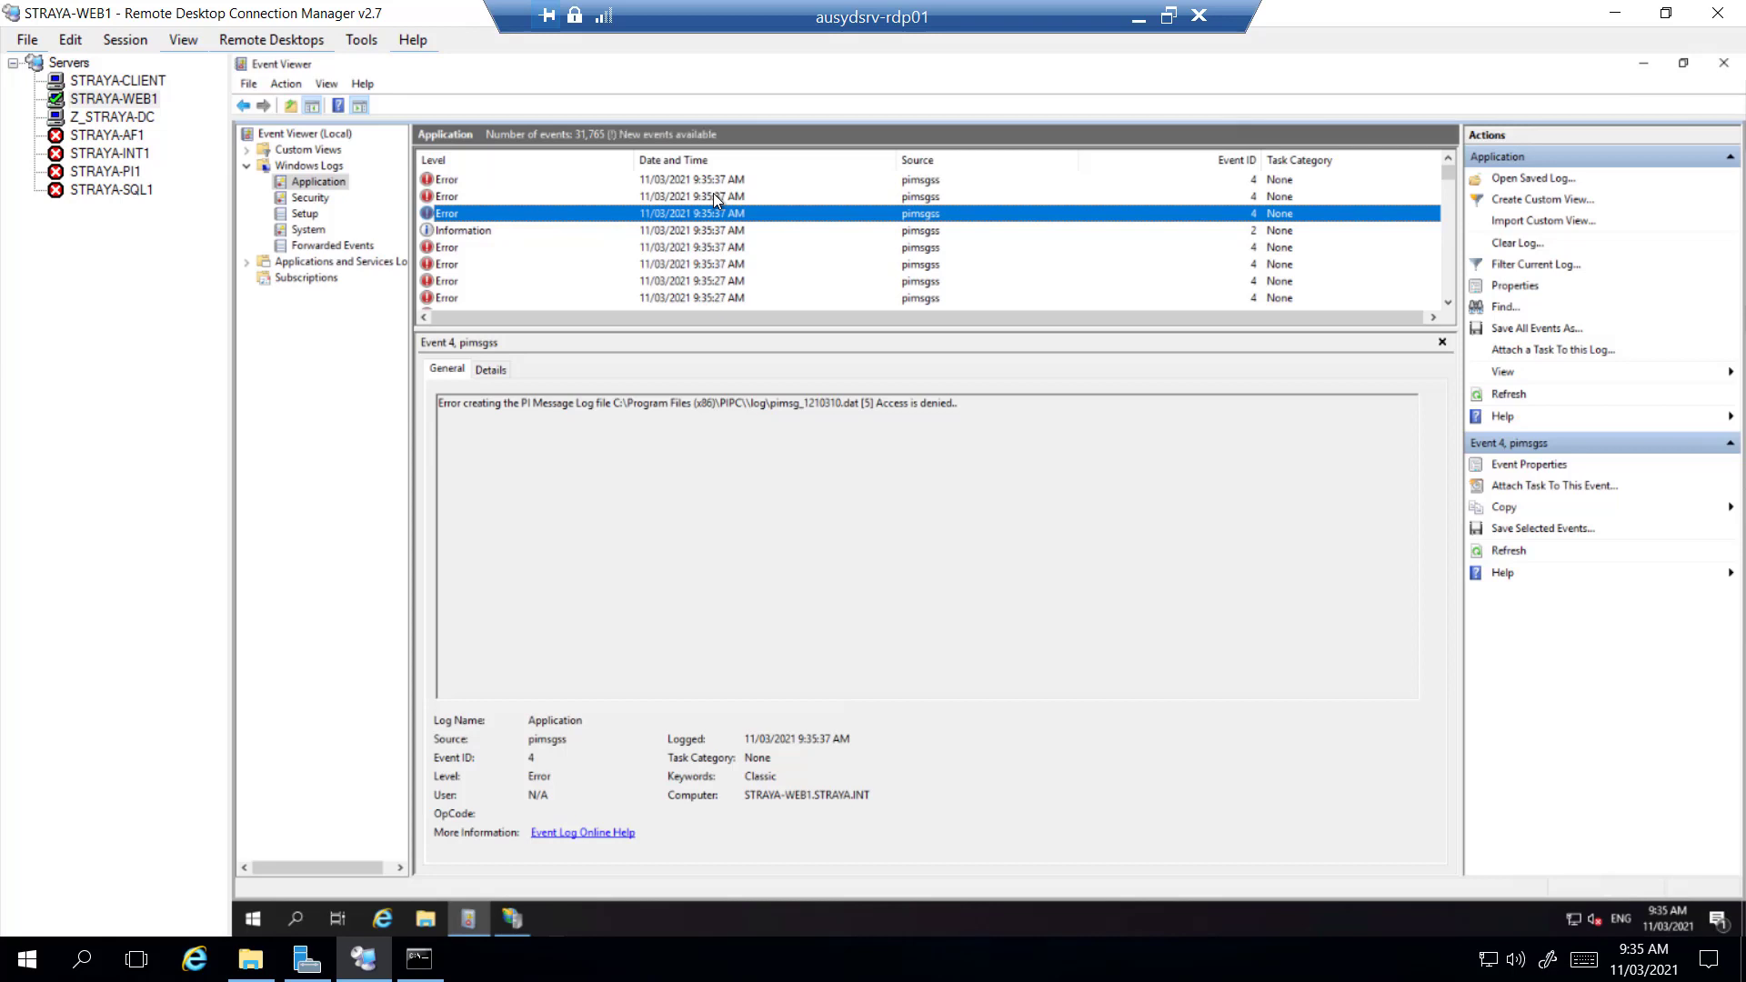
# - Highlight the pimsgss 'Access is denied' message in the event details
pyautogui.moveTo(960, 403); pyautogui.dragTo(876, 405)
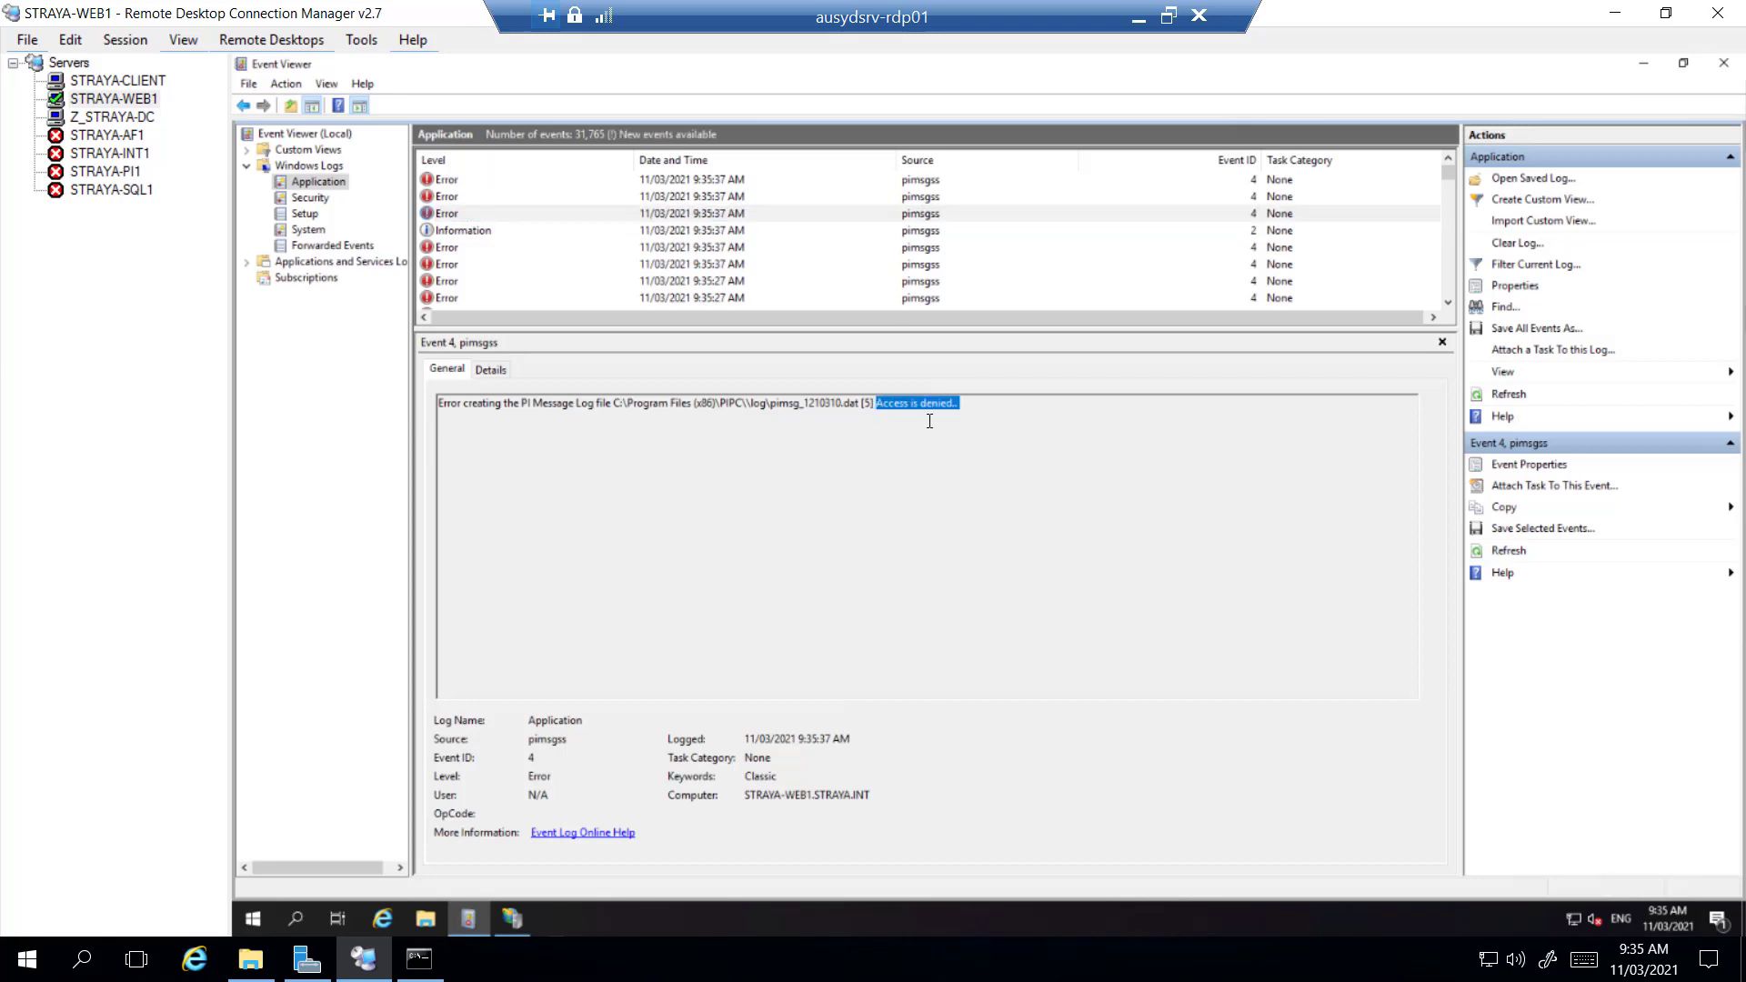
pyautogui.click(992, 403)
pyautogui.moveTo(975, 405); pyautogui.dragTo(873, 405)
pyautogui.click(660, 546)
# - Start the stopped PIVisionAdminAppPool in IIS Manager and refresh to confirm it's Started
pyautogui.click(506, 921)
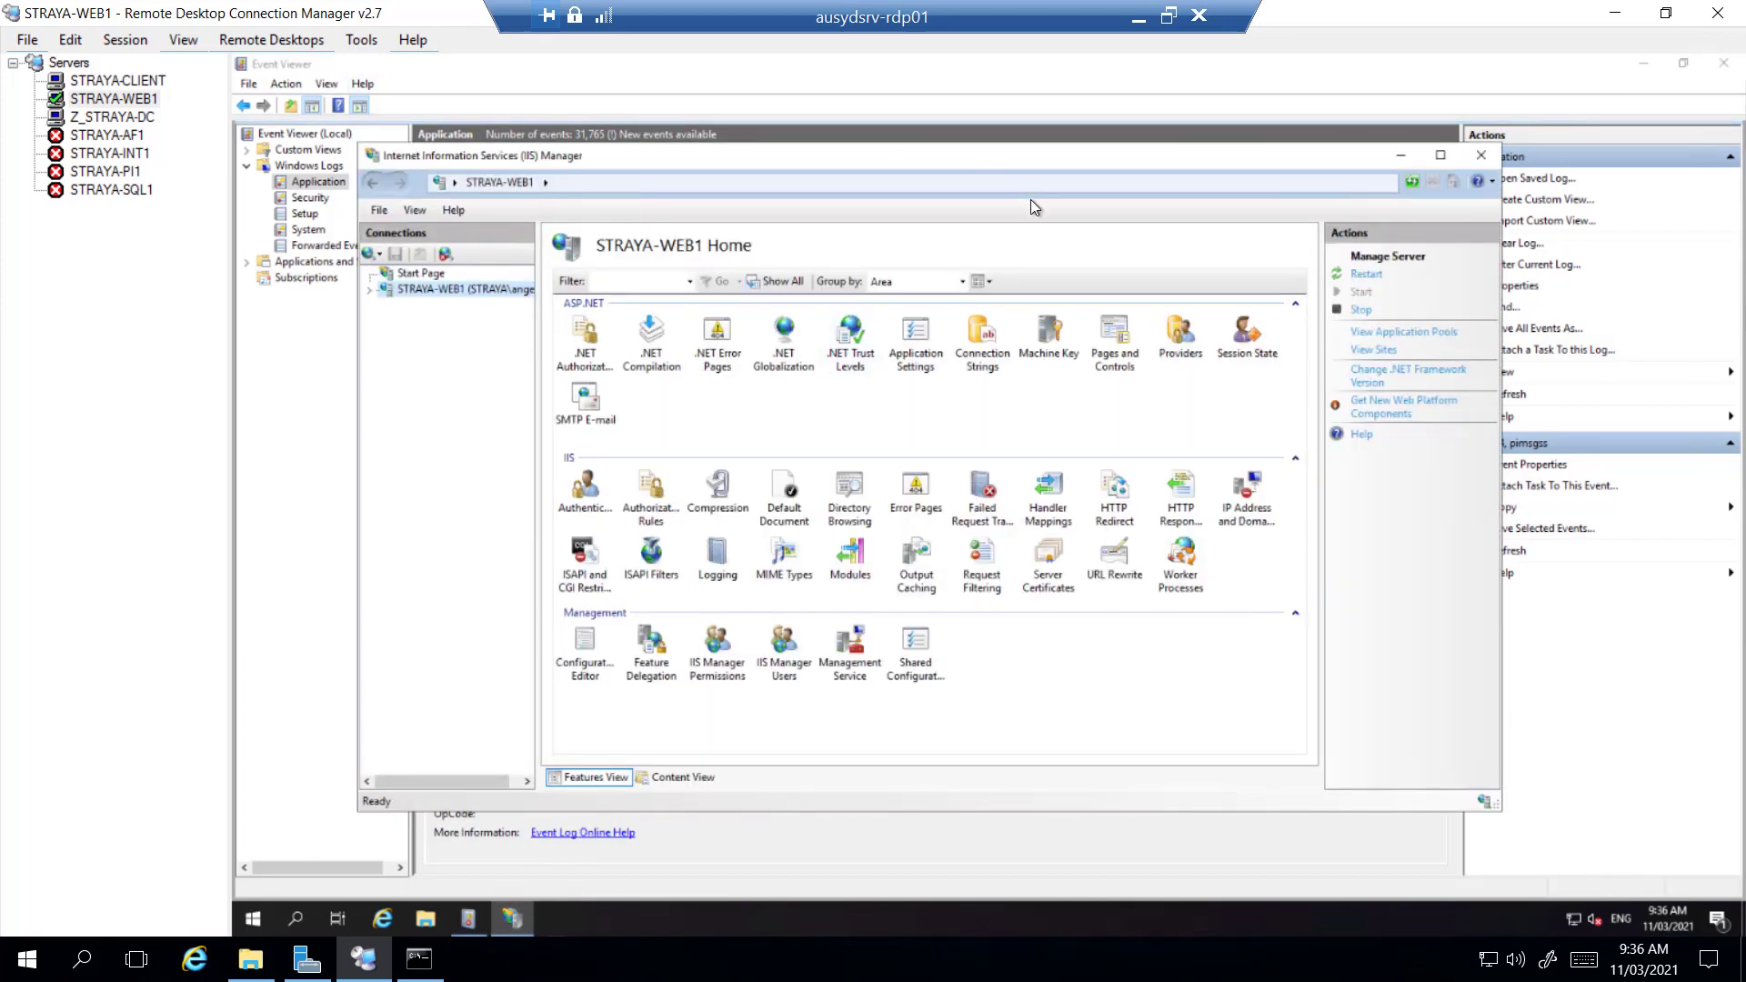
pyautogui.click(370, 288)
pyautogui.moveTo(683, 156); pyautogui.dragTo(678, 152)
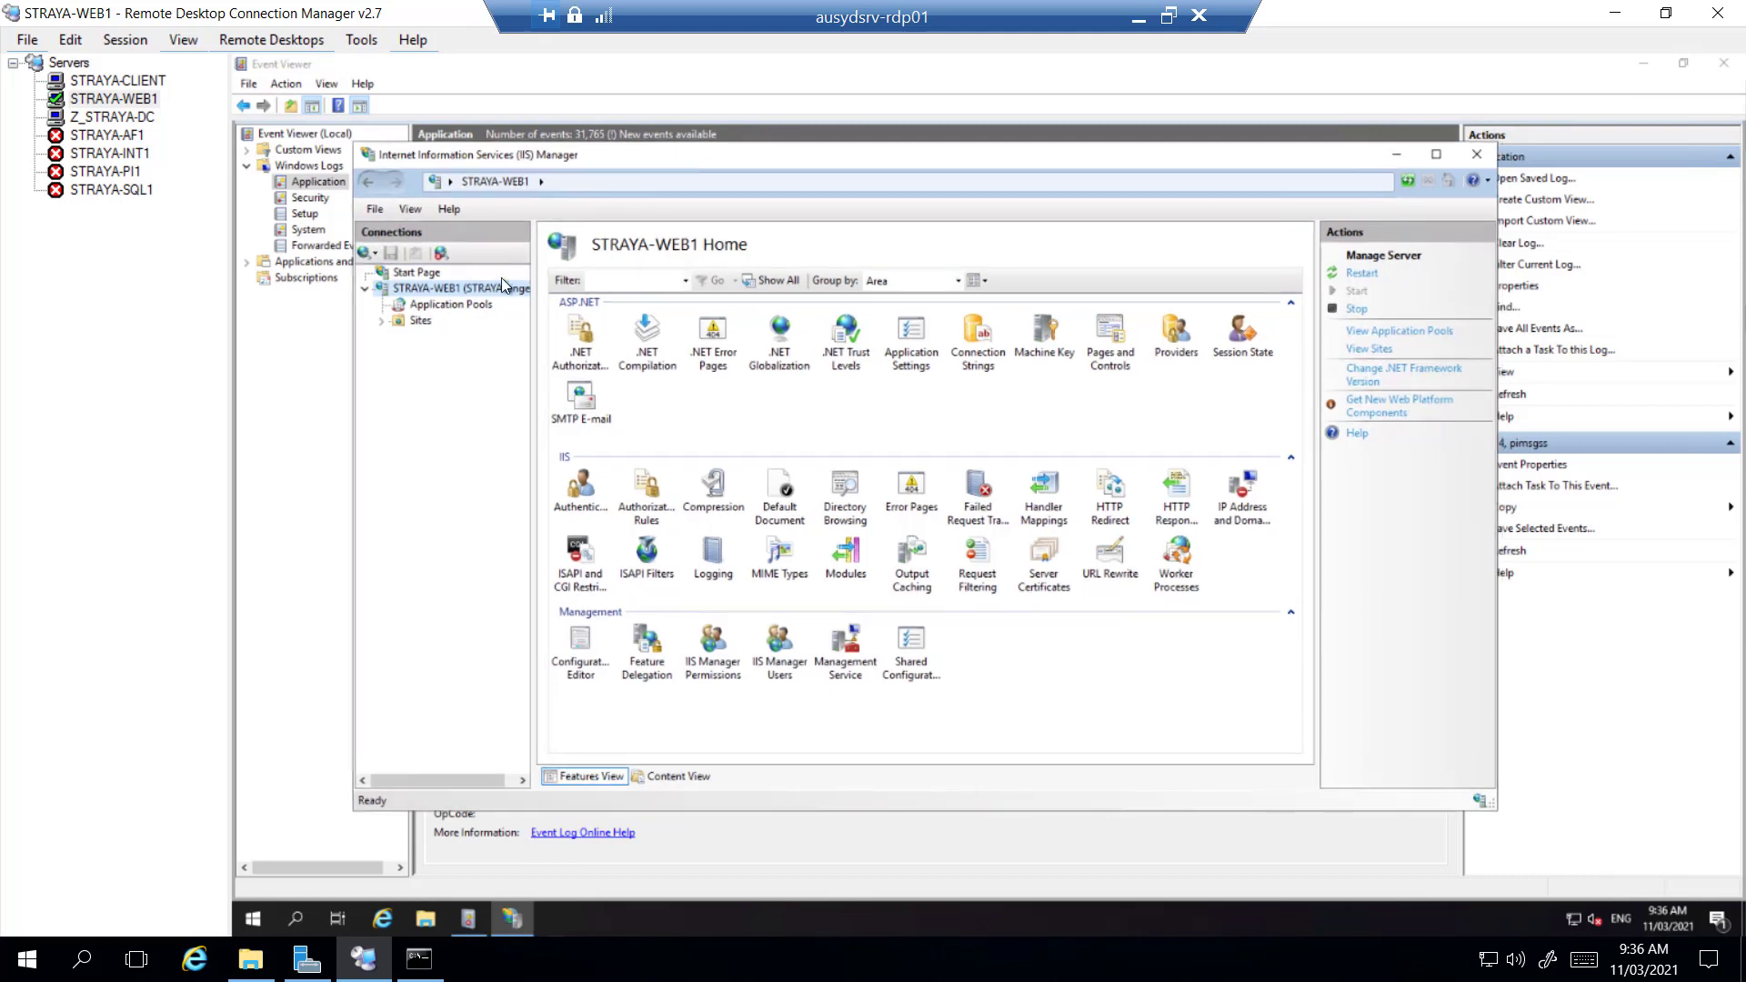
pyautogui.click(446, 307)
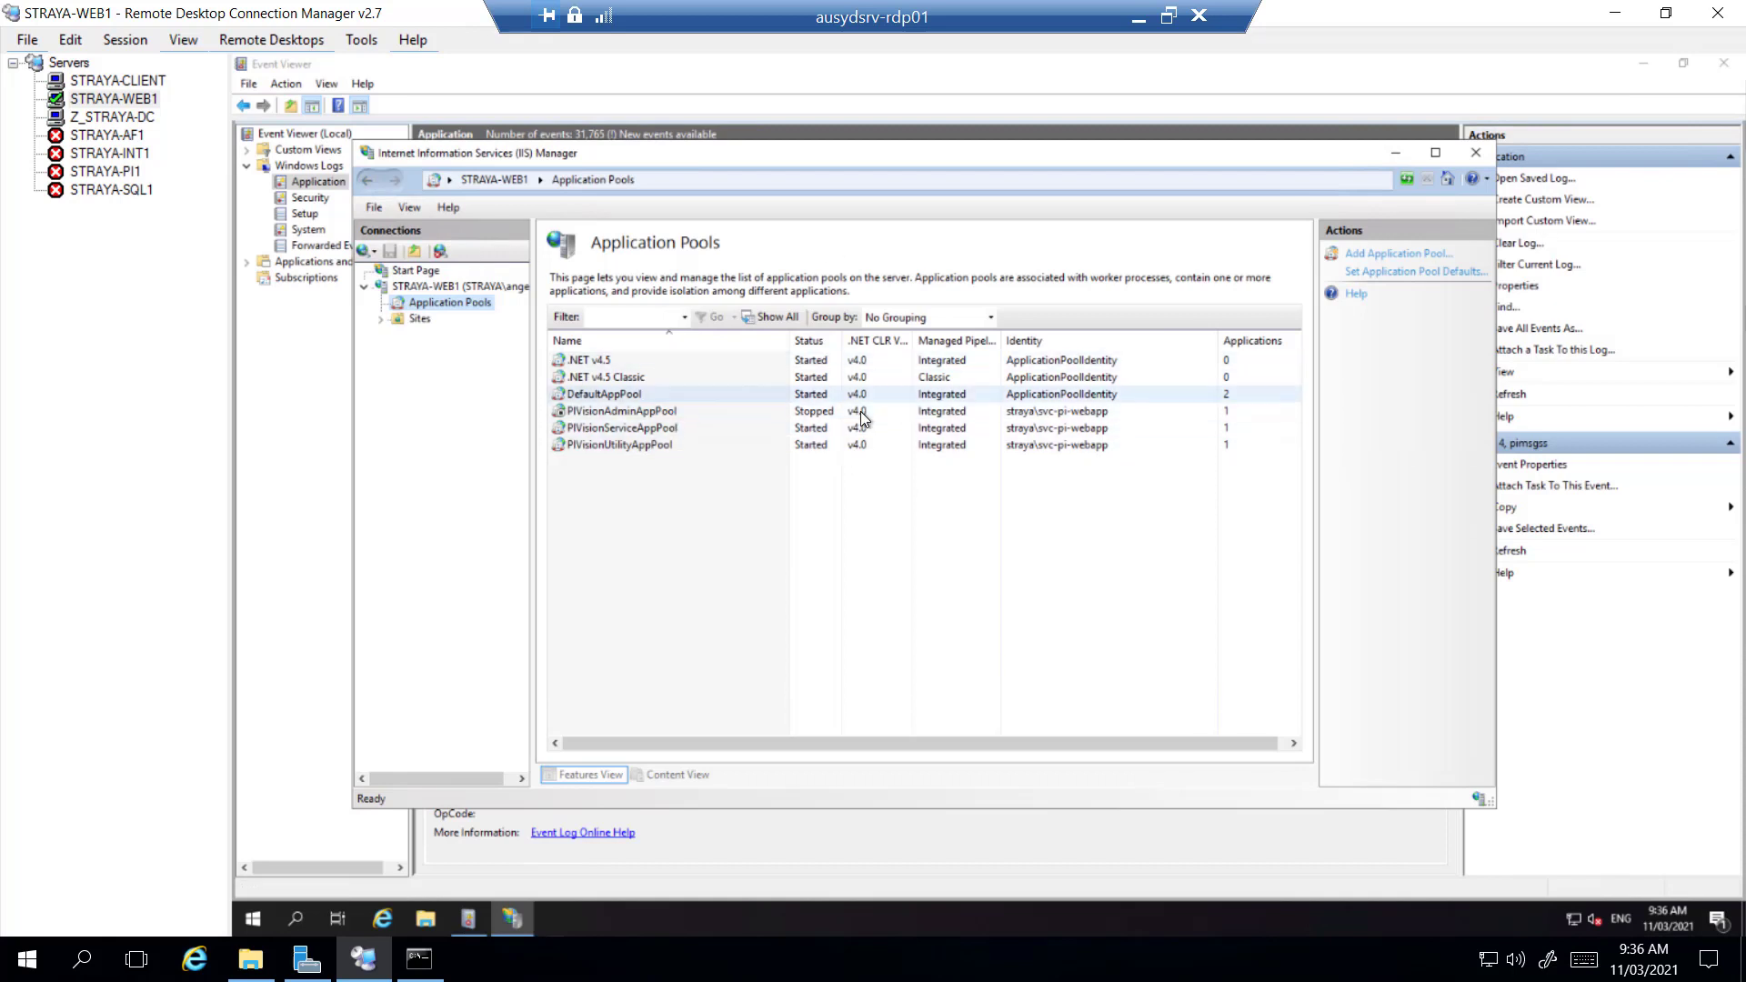
pyautogui.click(918, 411)
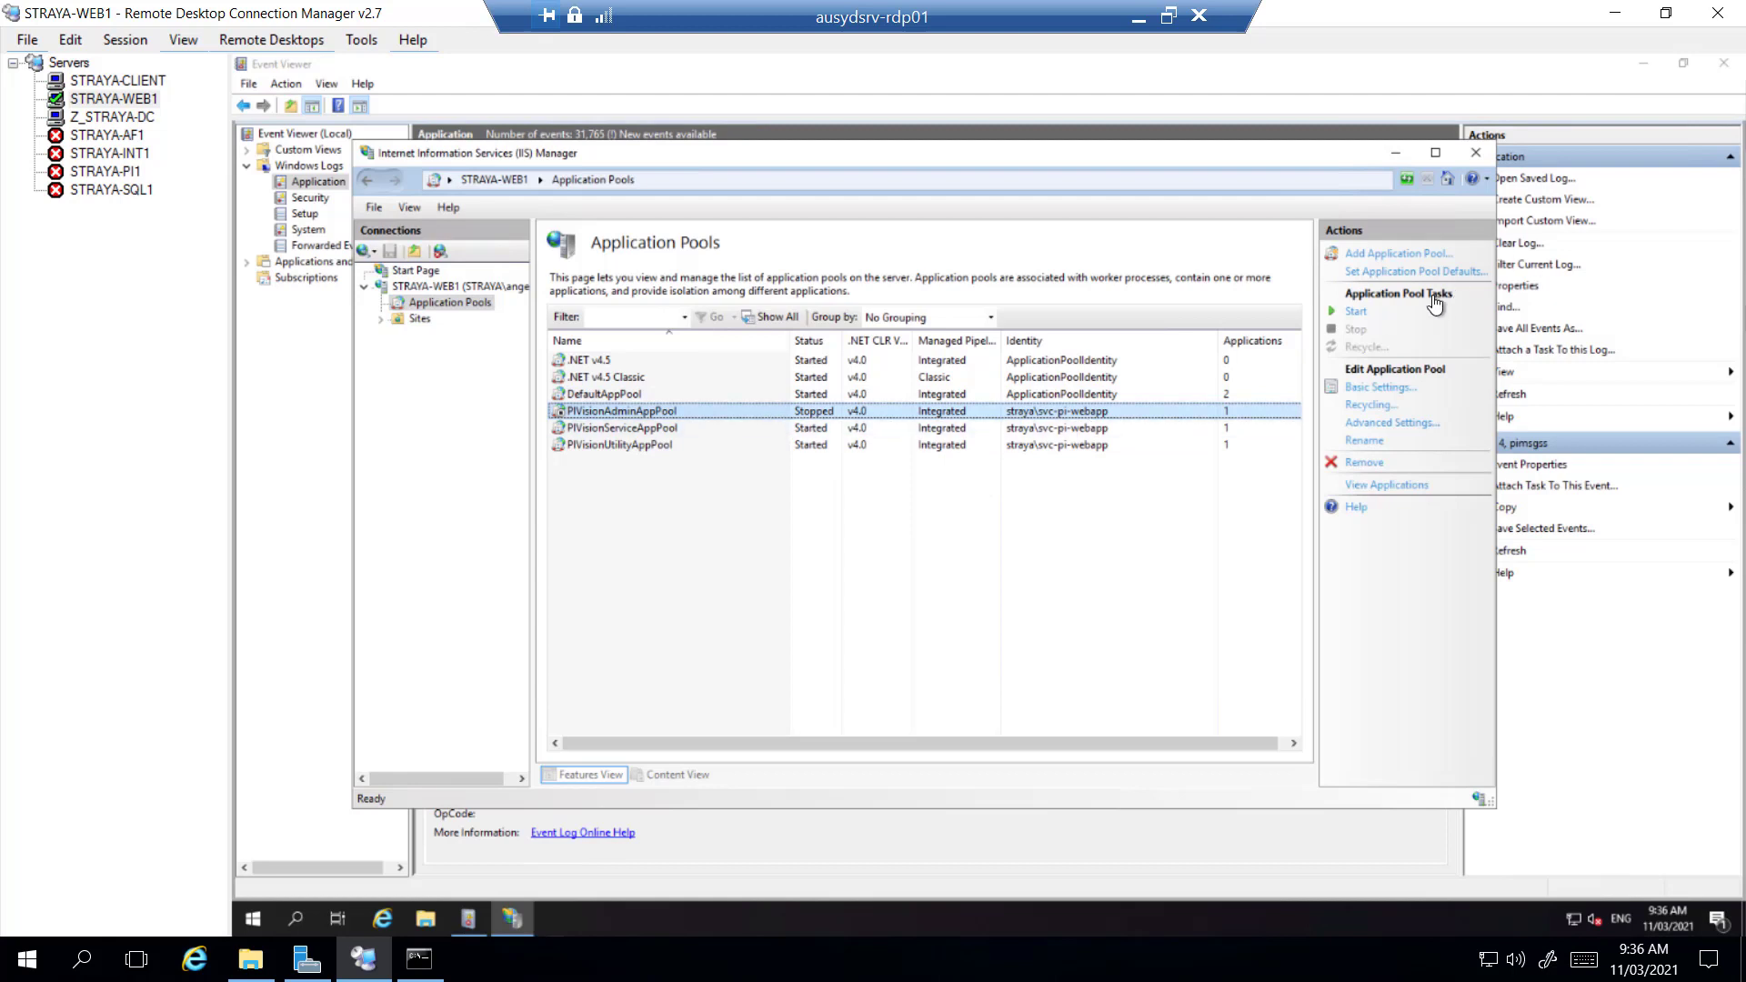
pyautogui.click(1354, 311)
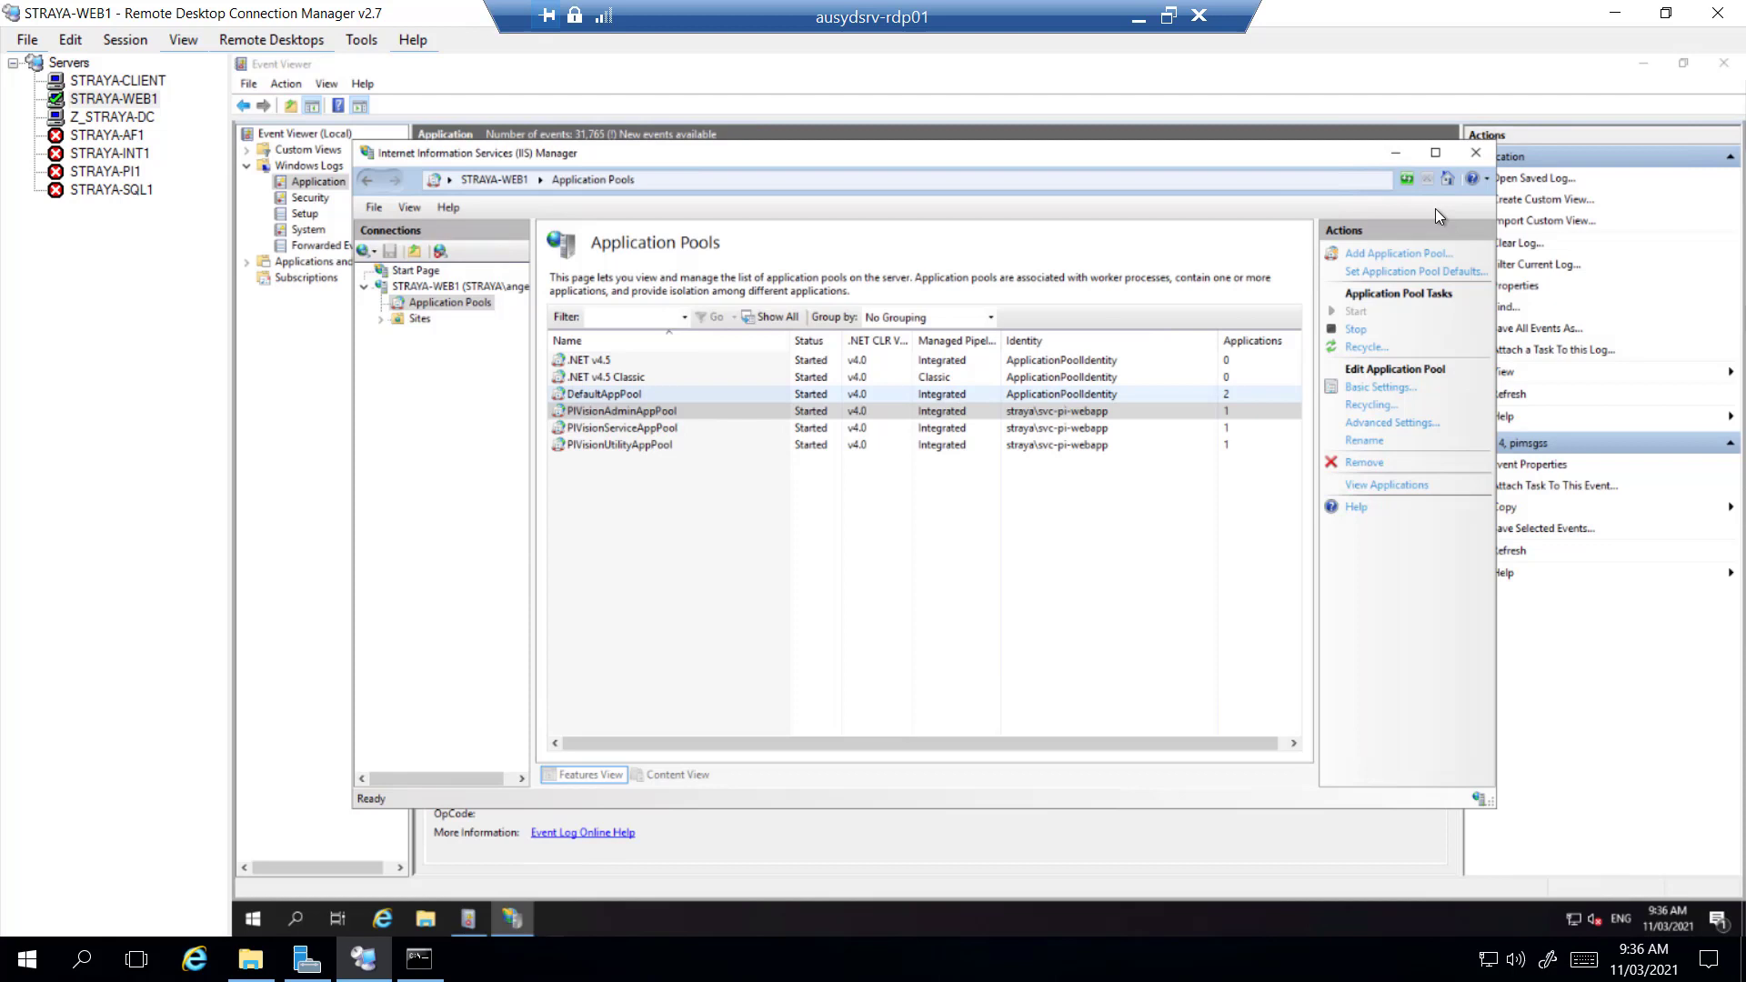
pyautogui.click(1406, 181)
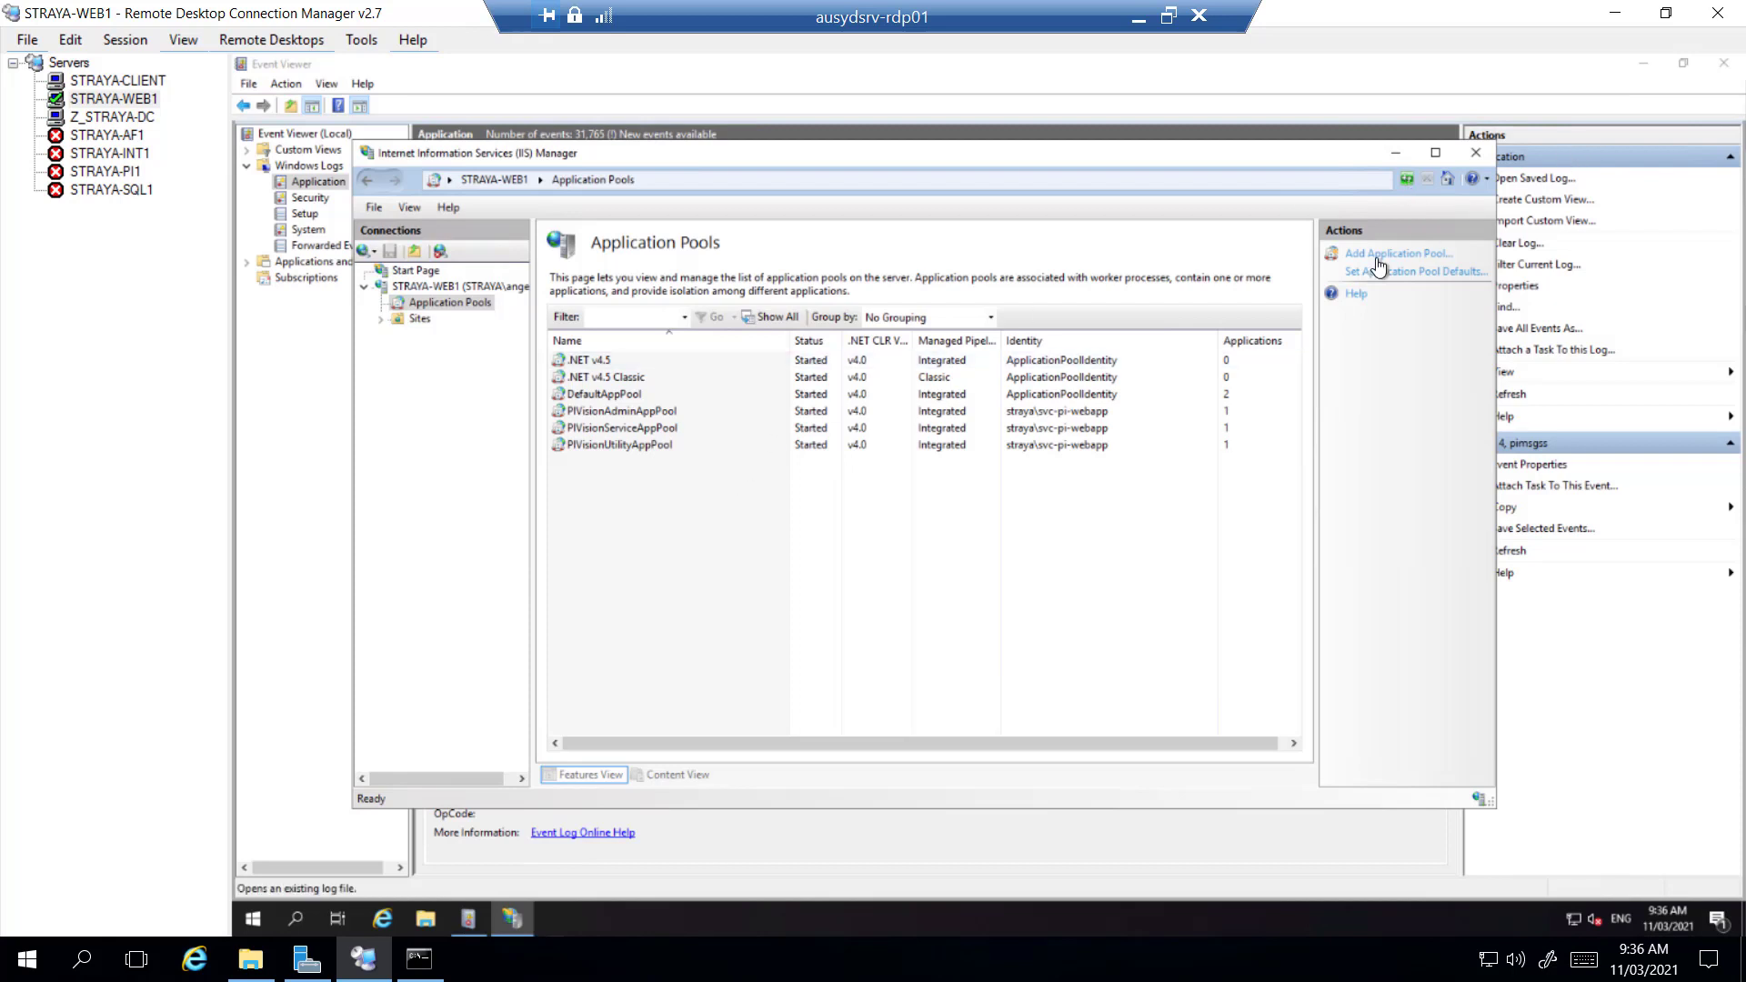
pyautogui.click(1005, 412)
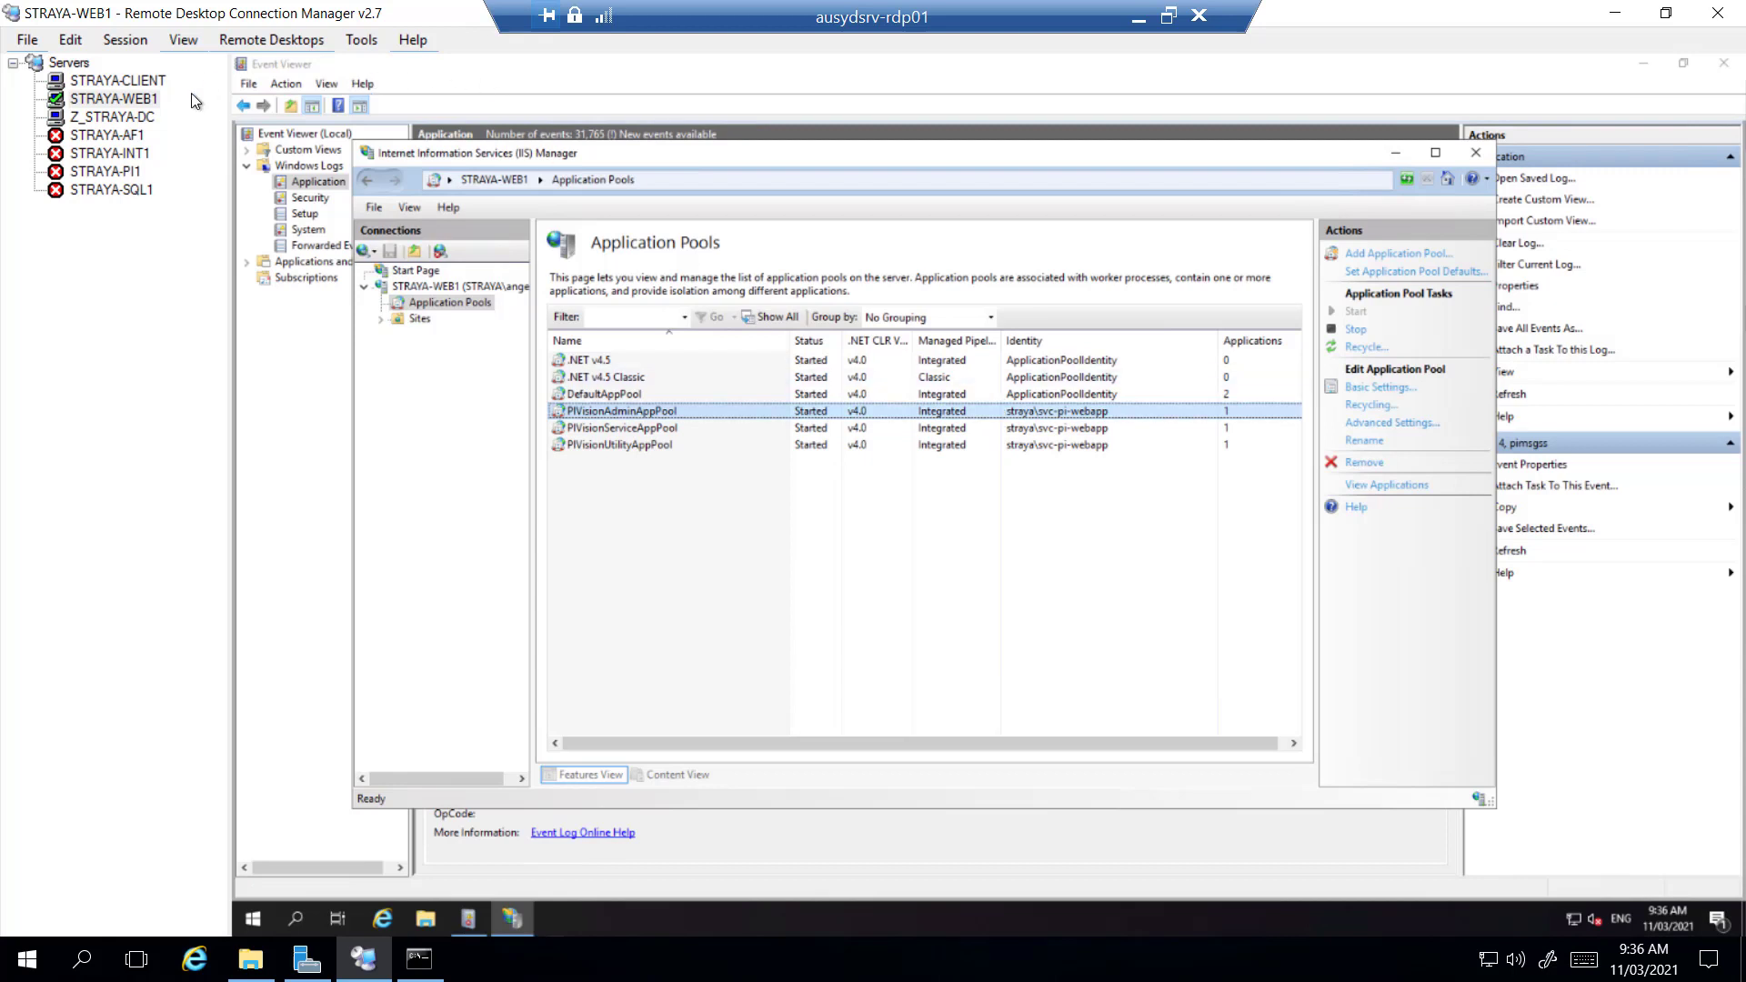
# - Reload the PI Vision admin page in Chrome on the client machine
pyautogui.click(129, 82)
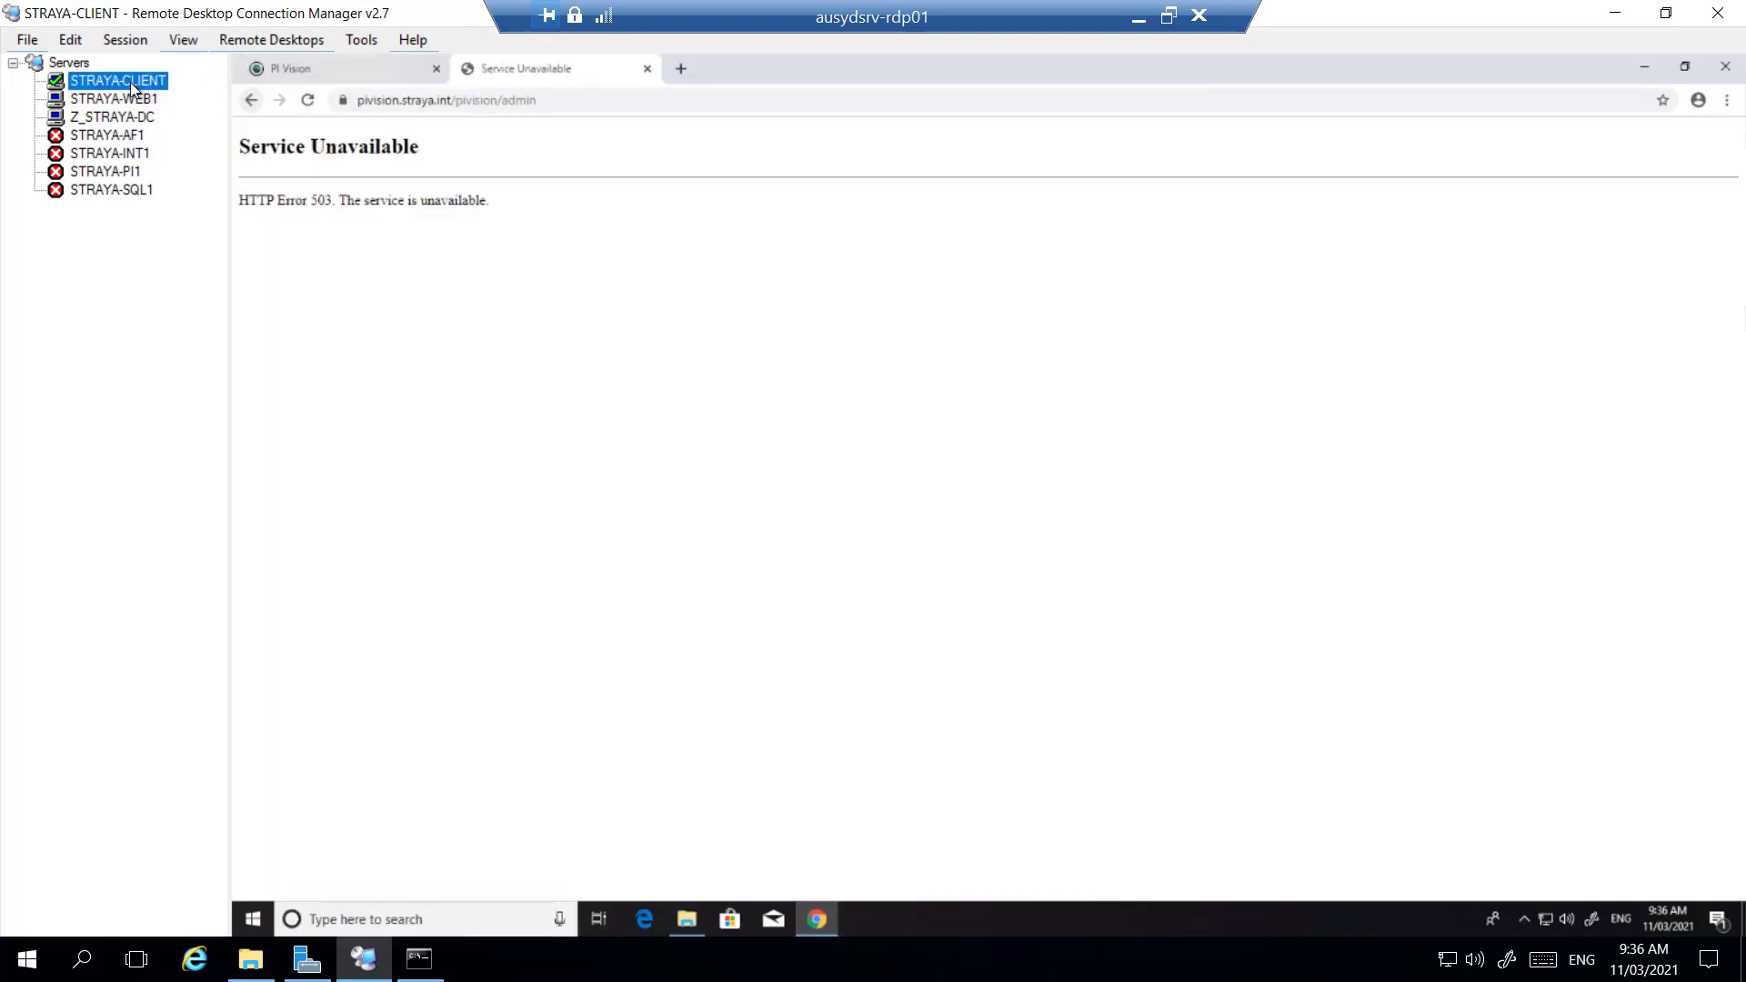
pyautogui.click(589, 97)
pyautogui.press('Return')
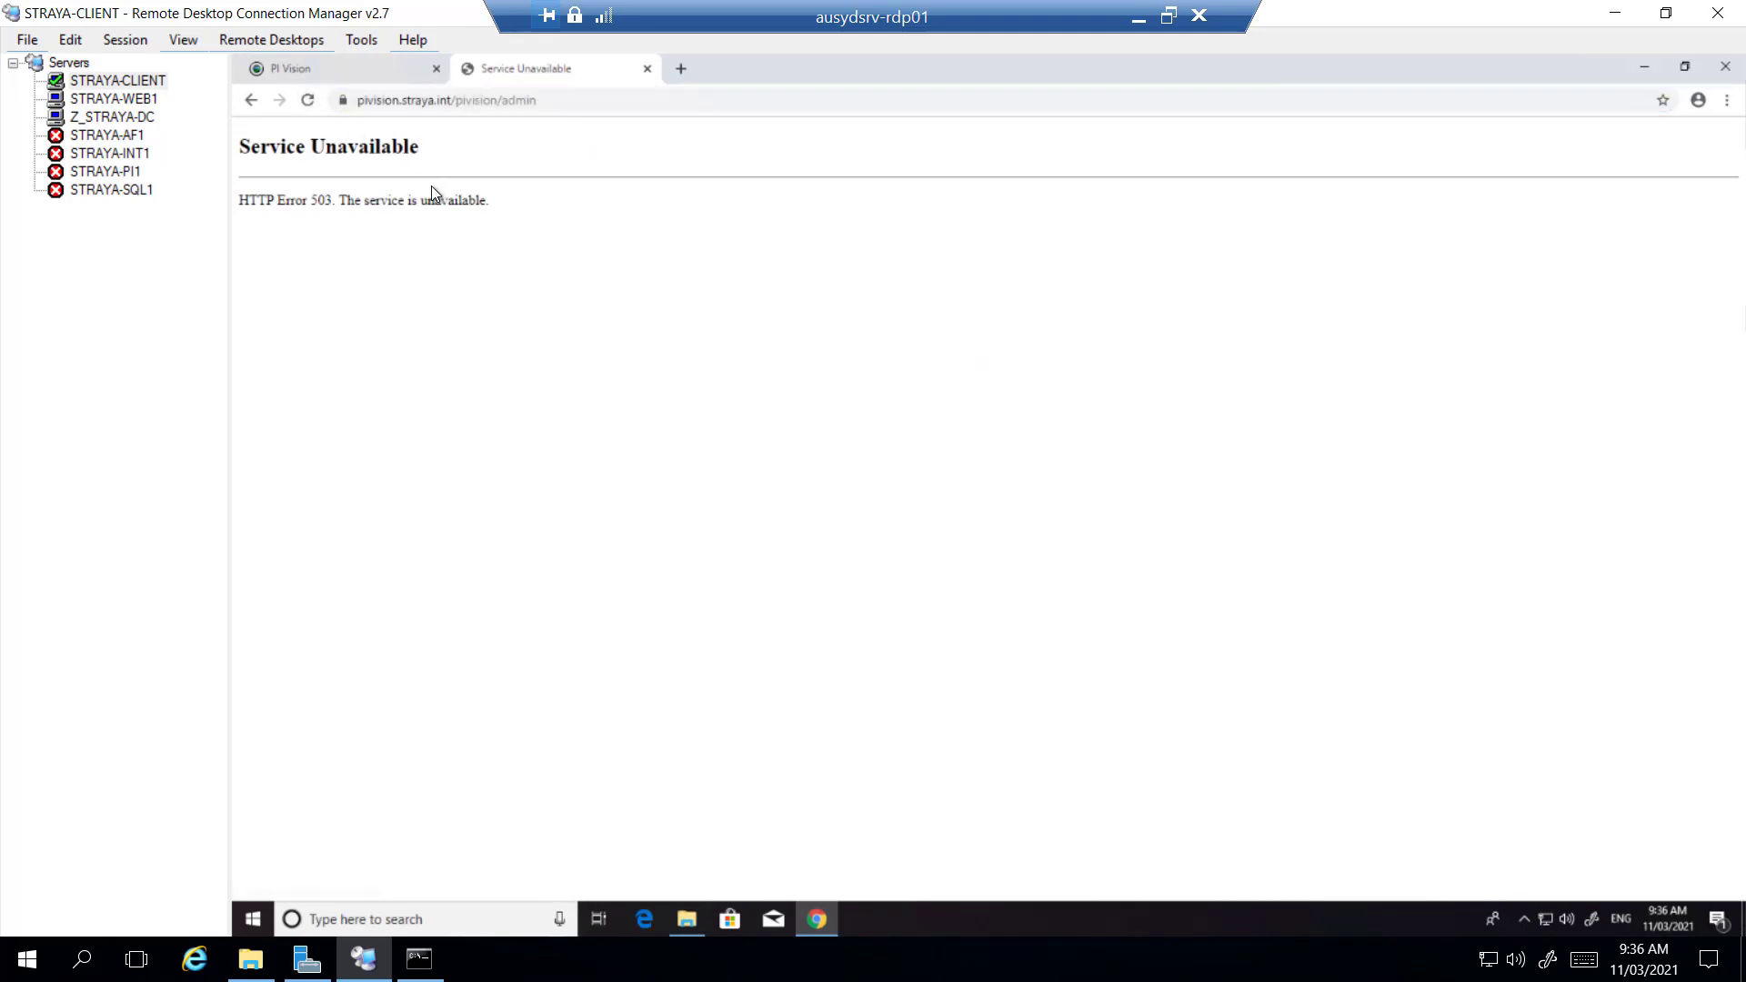
# - Refresh STRAYA-WEB1's application pools and inspect PIVisionAdminAppPool, now Stopped again
pyautogui.click(143, 100)
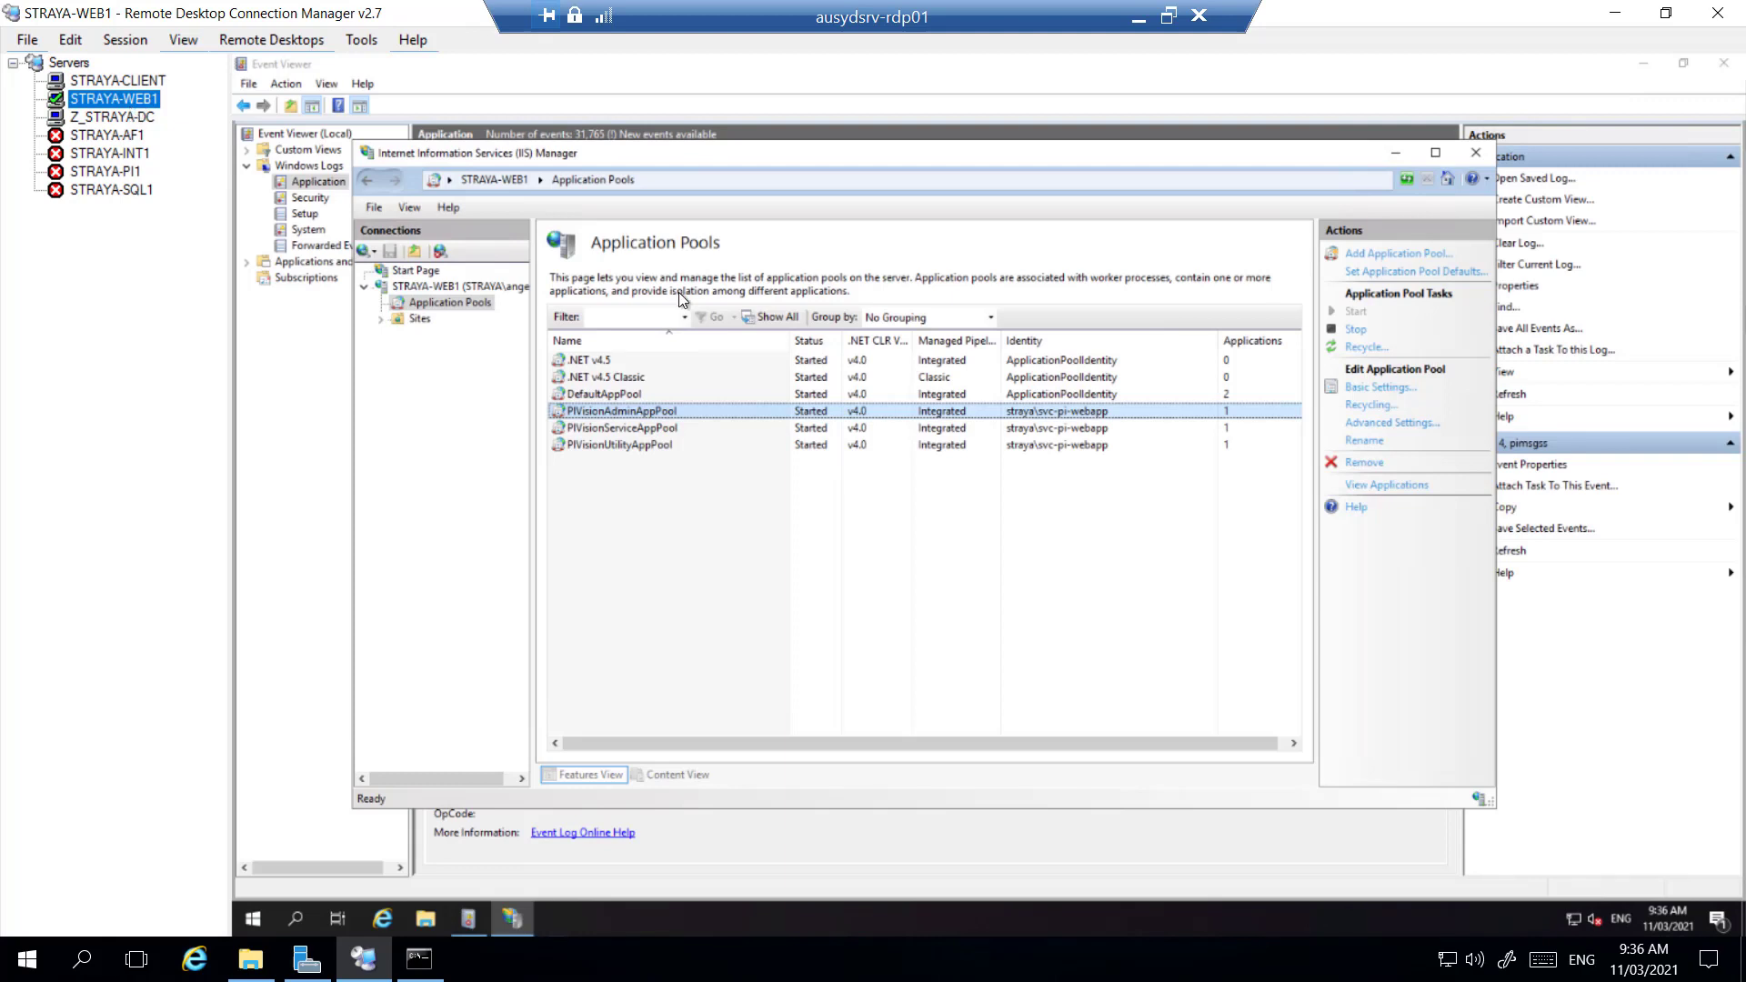
pyautogui.click(1357, 330)
pyautogui.click(1408, 178)
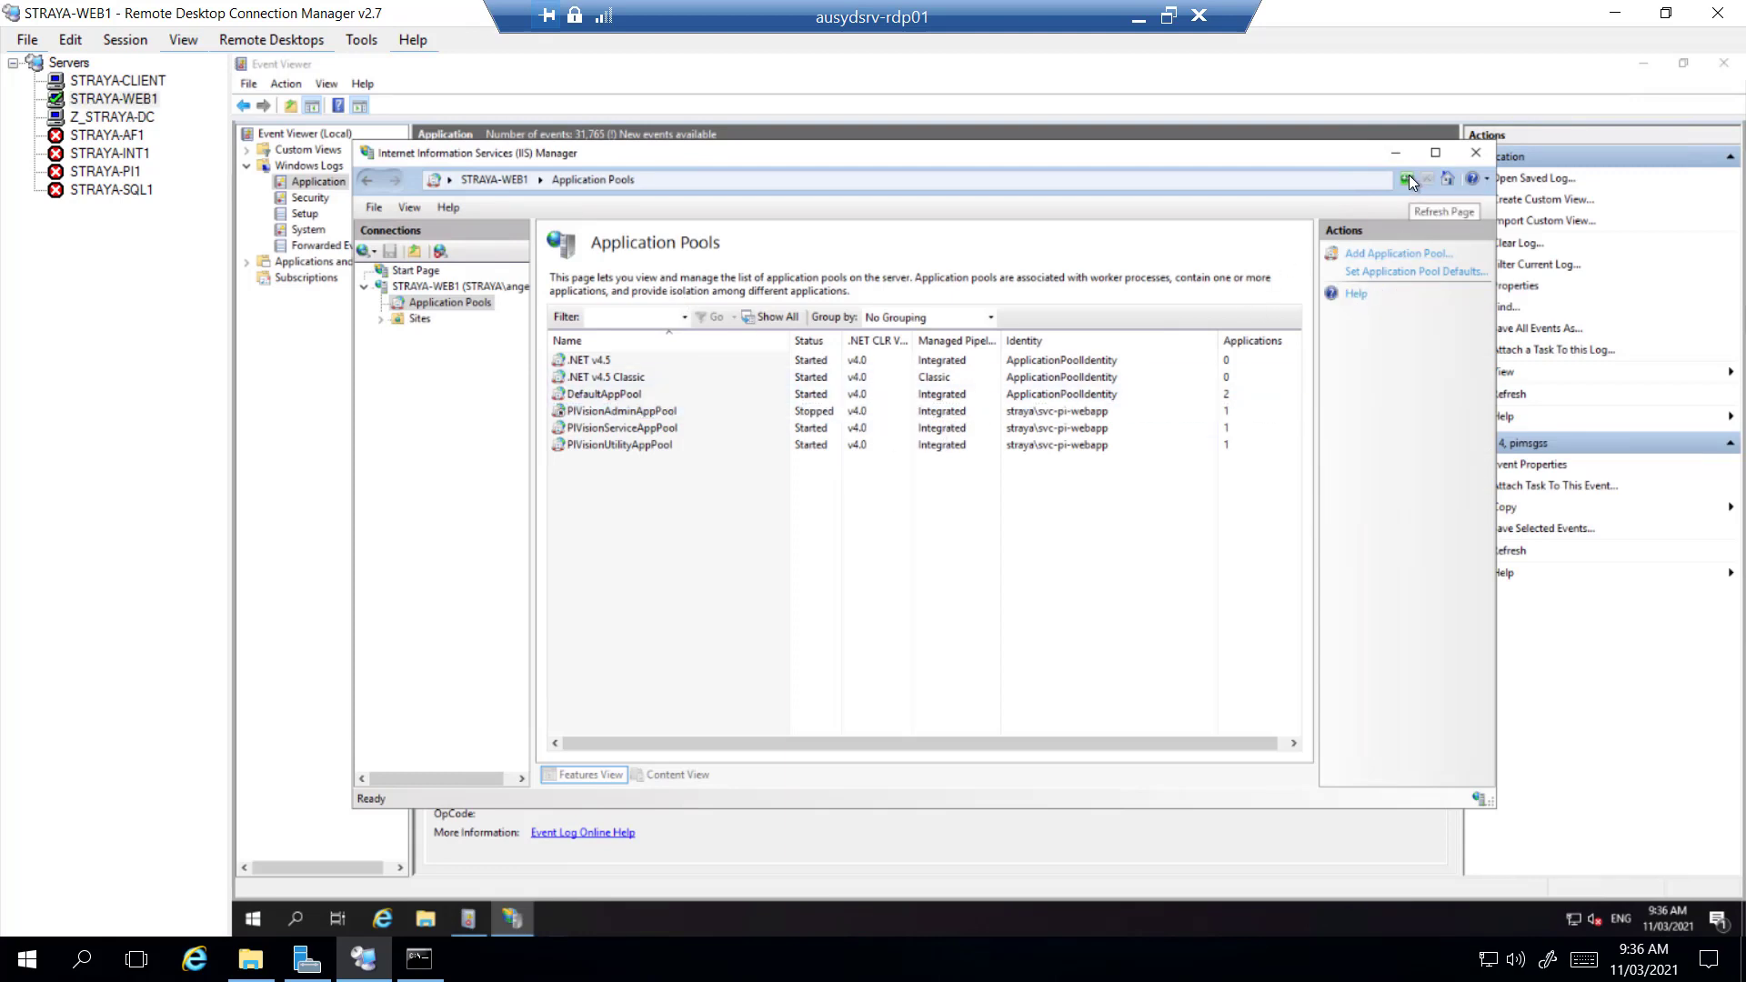
pyautogui.click(877, 407)
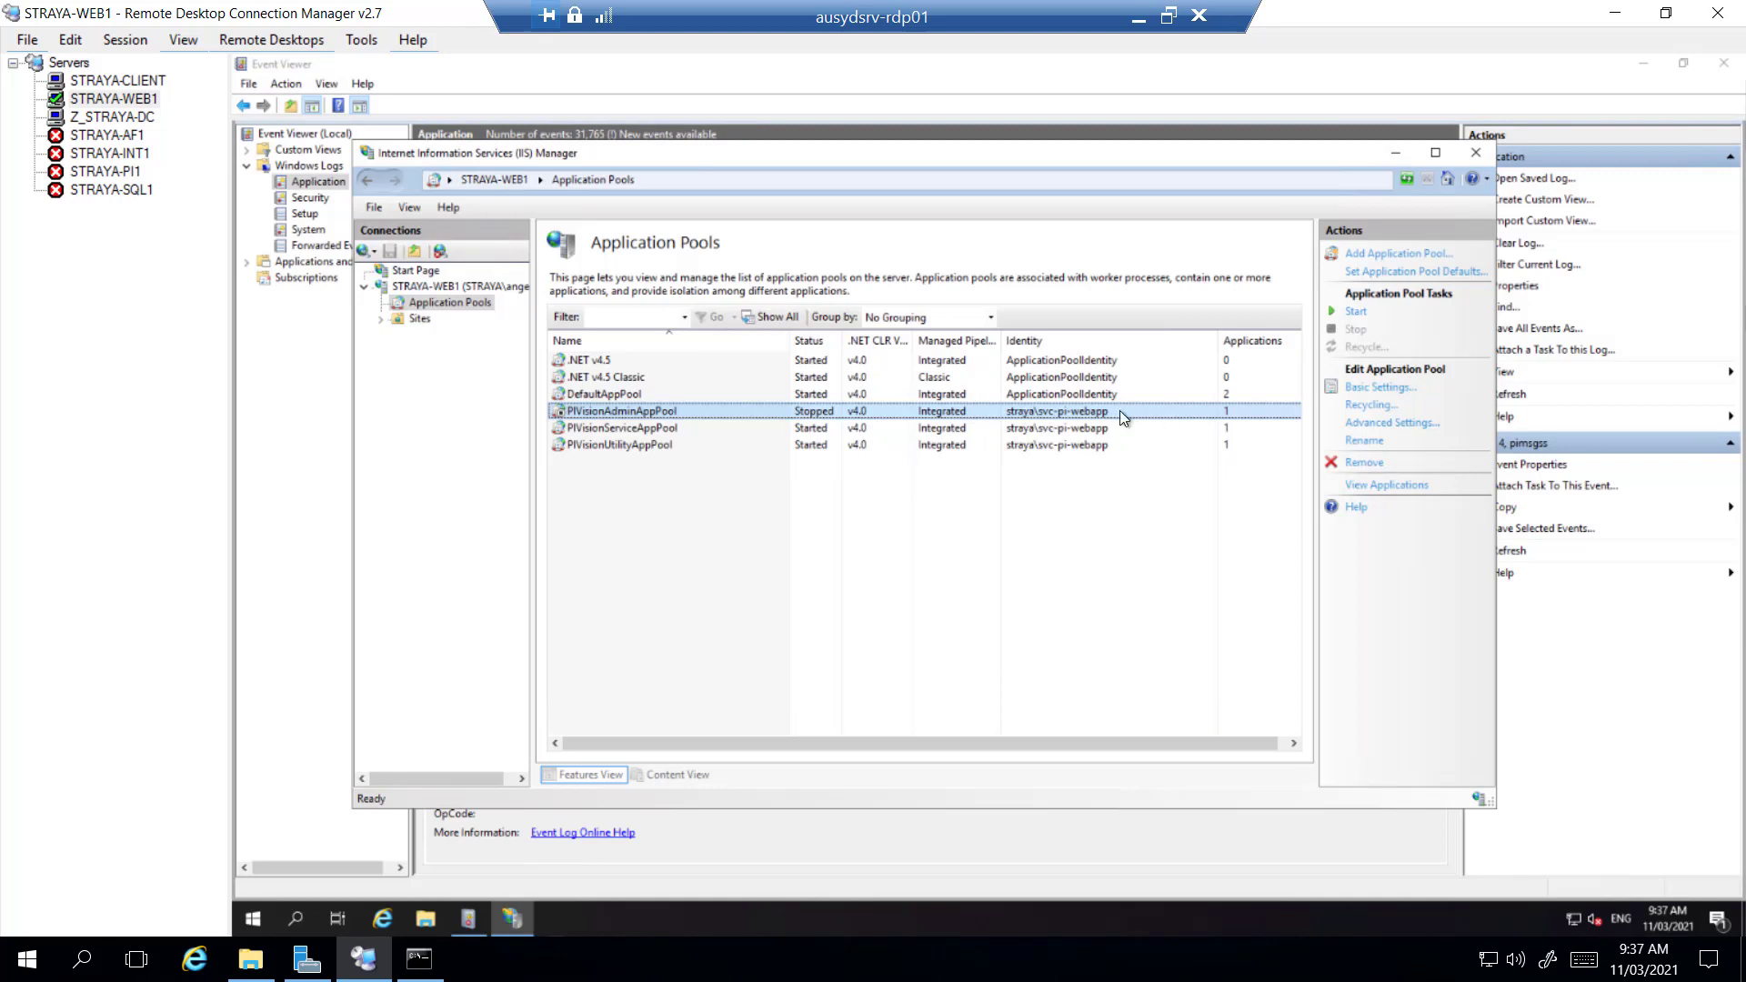
pyautogui.click(254, 919)
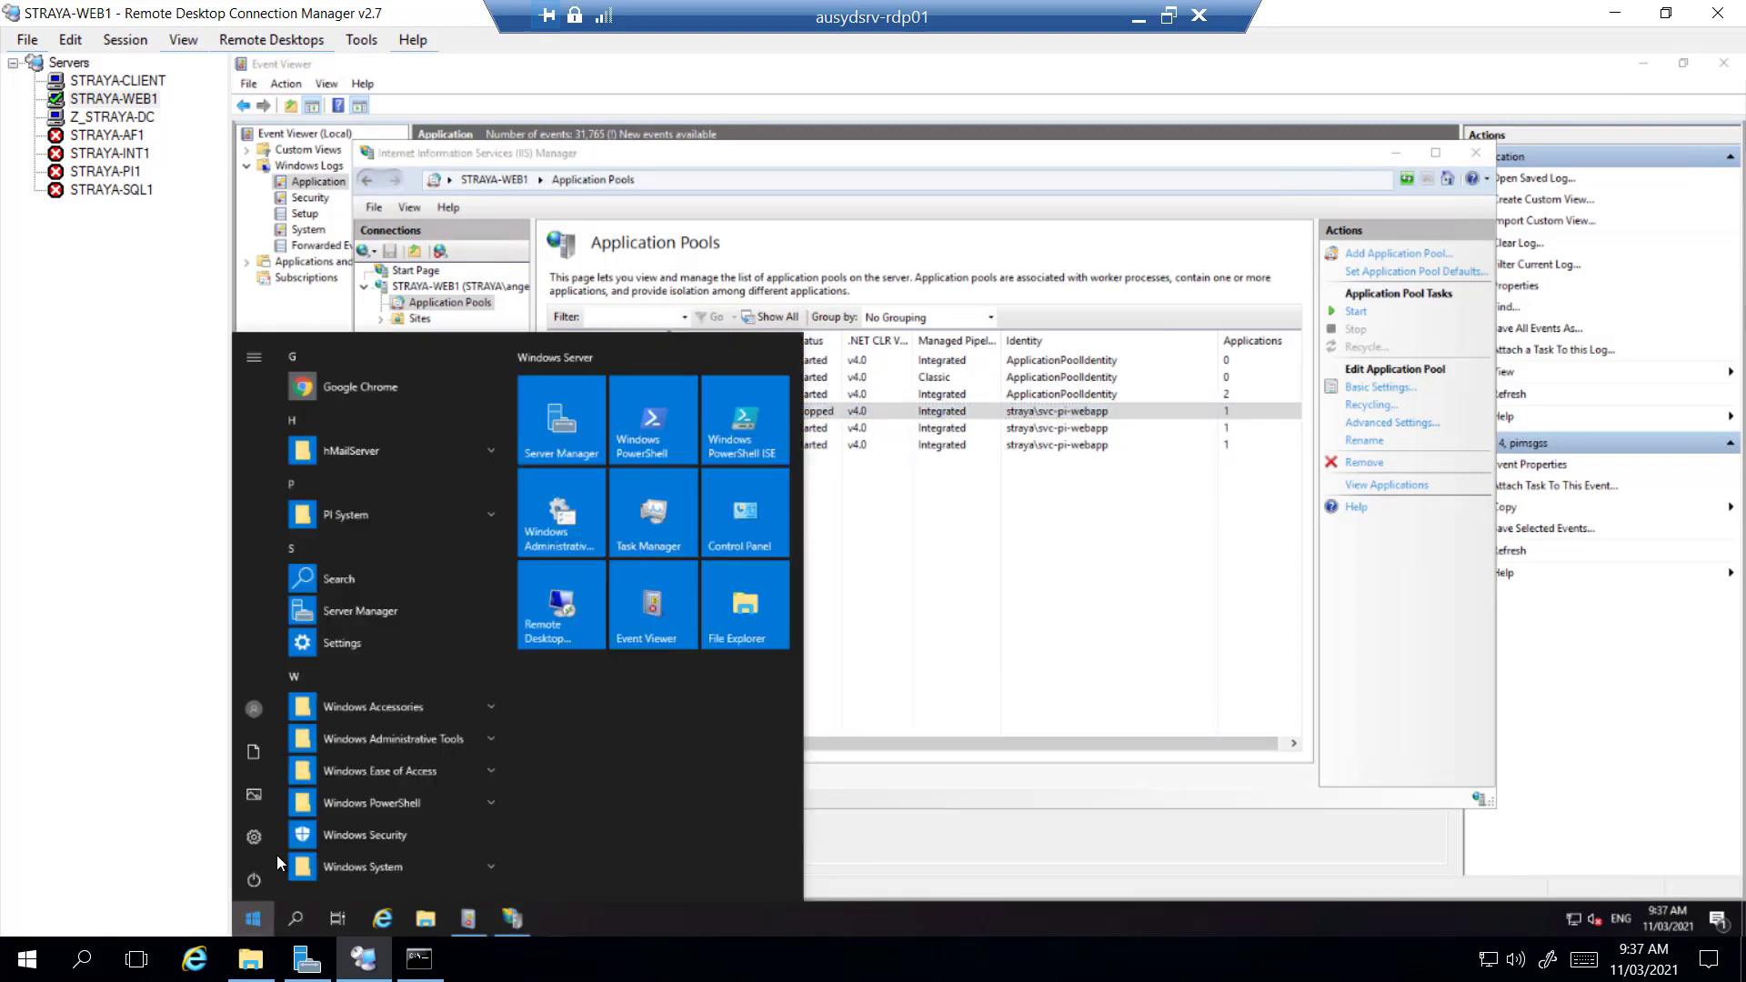
# - Launch PI System Explorer from the PI System group using Run as different user
pyautogui.click(488, 515)
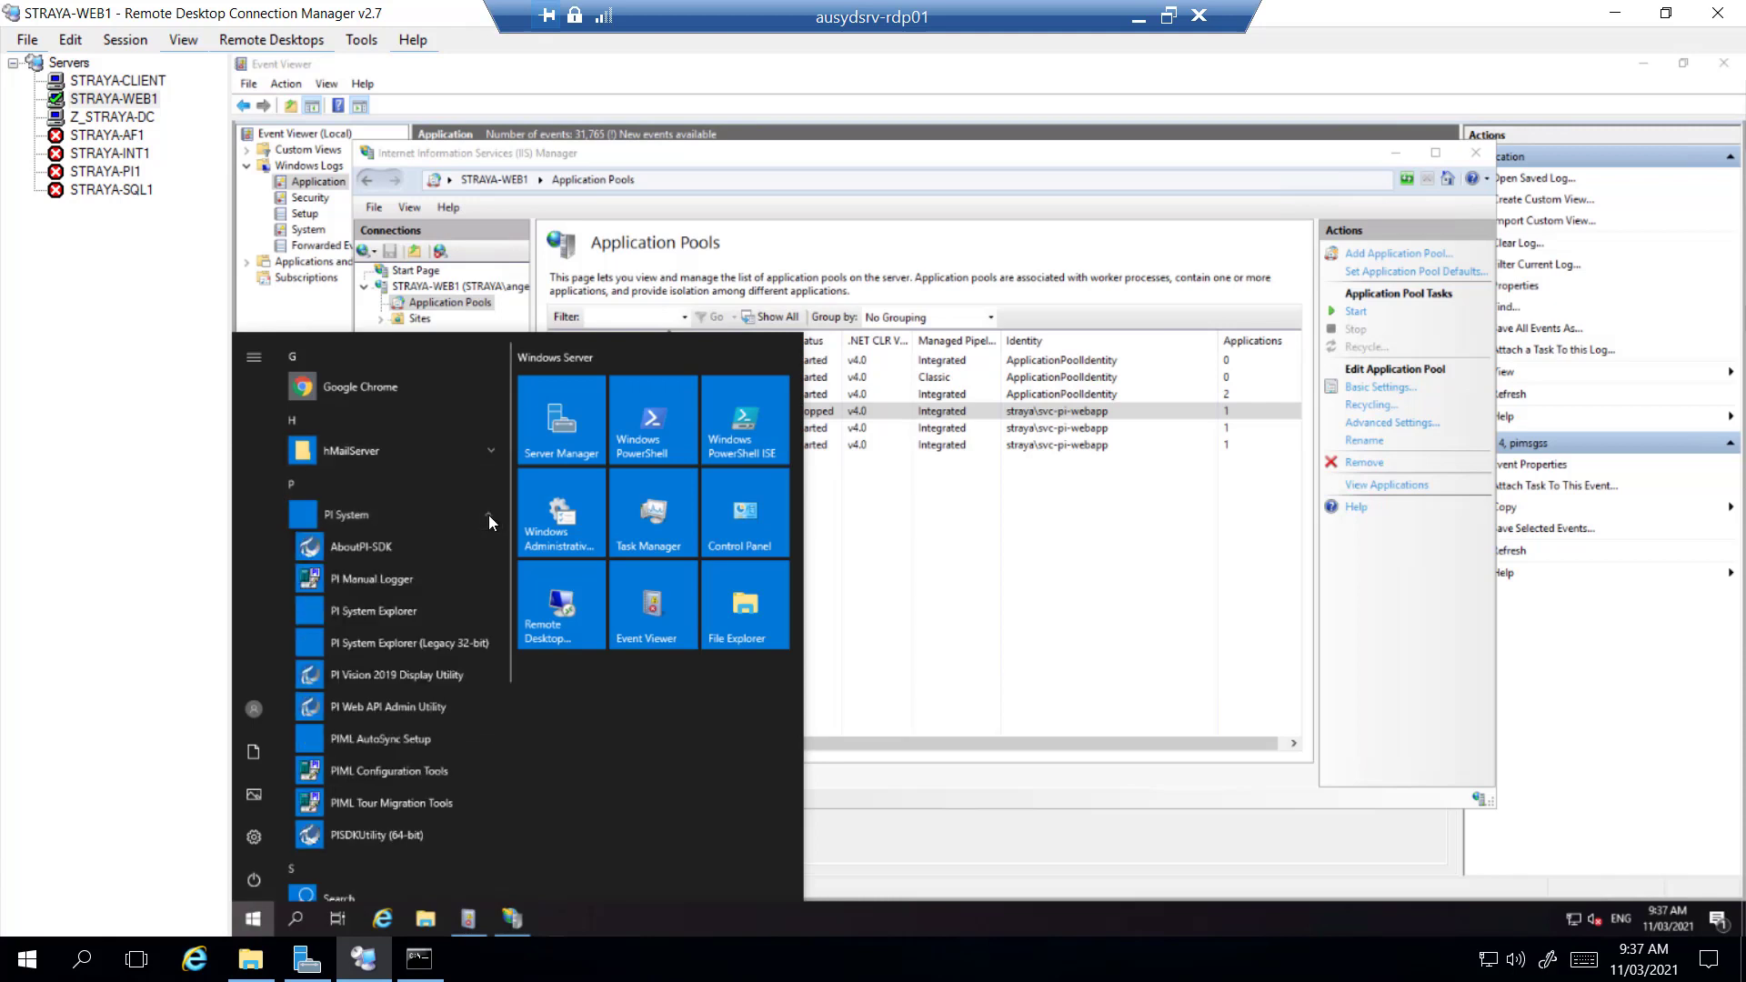
pyautogui.rightClick(417, 615)
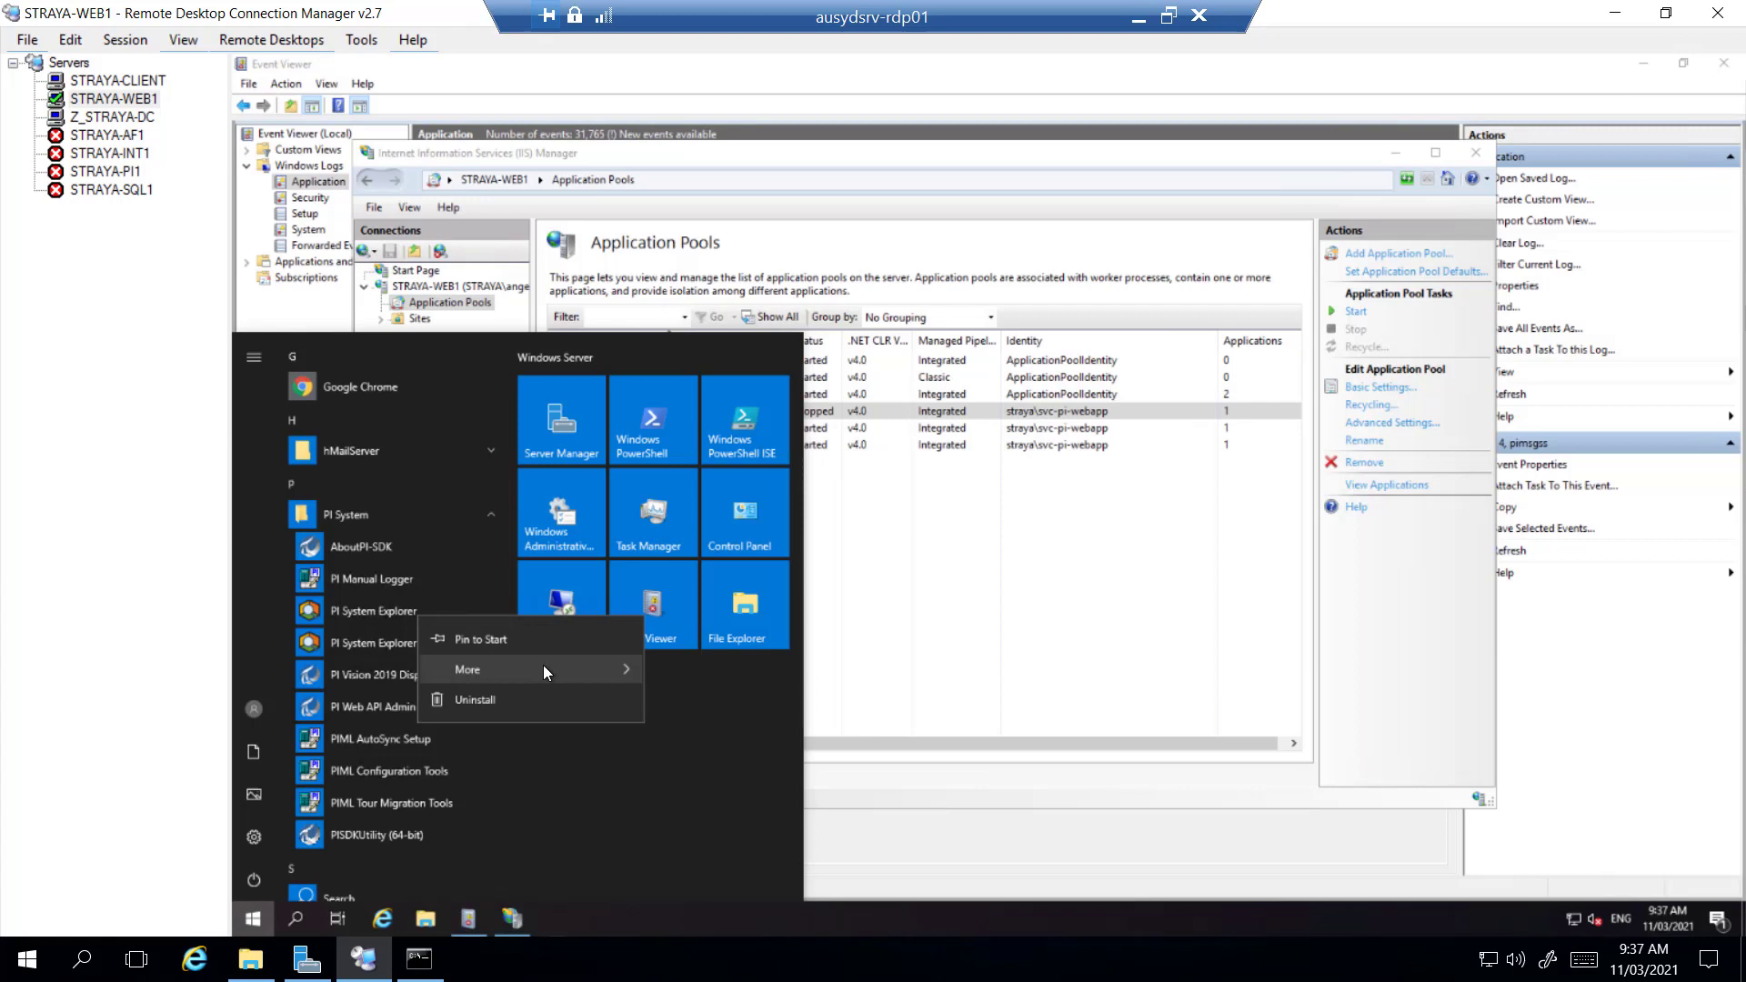
pyautogui.moveTo(614, 669)
pyautogui.click(722, 709)
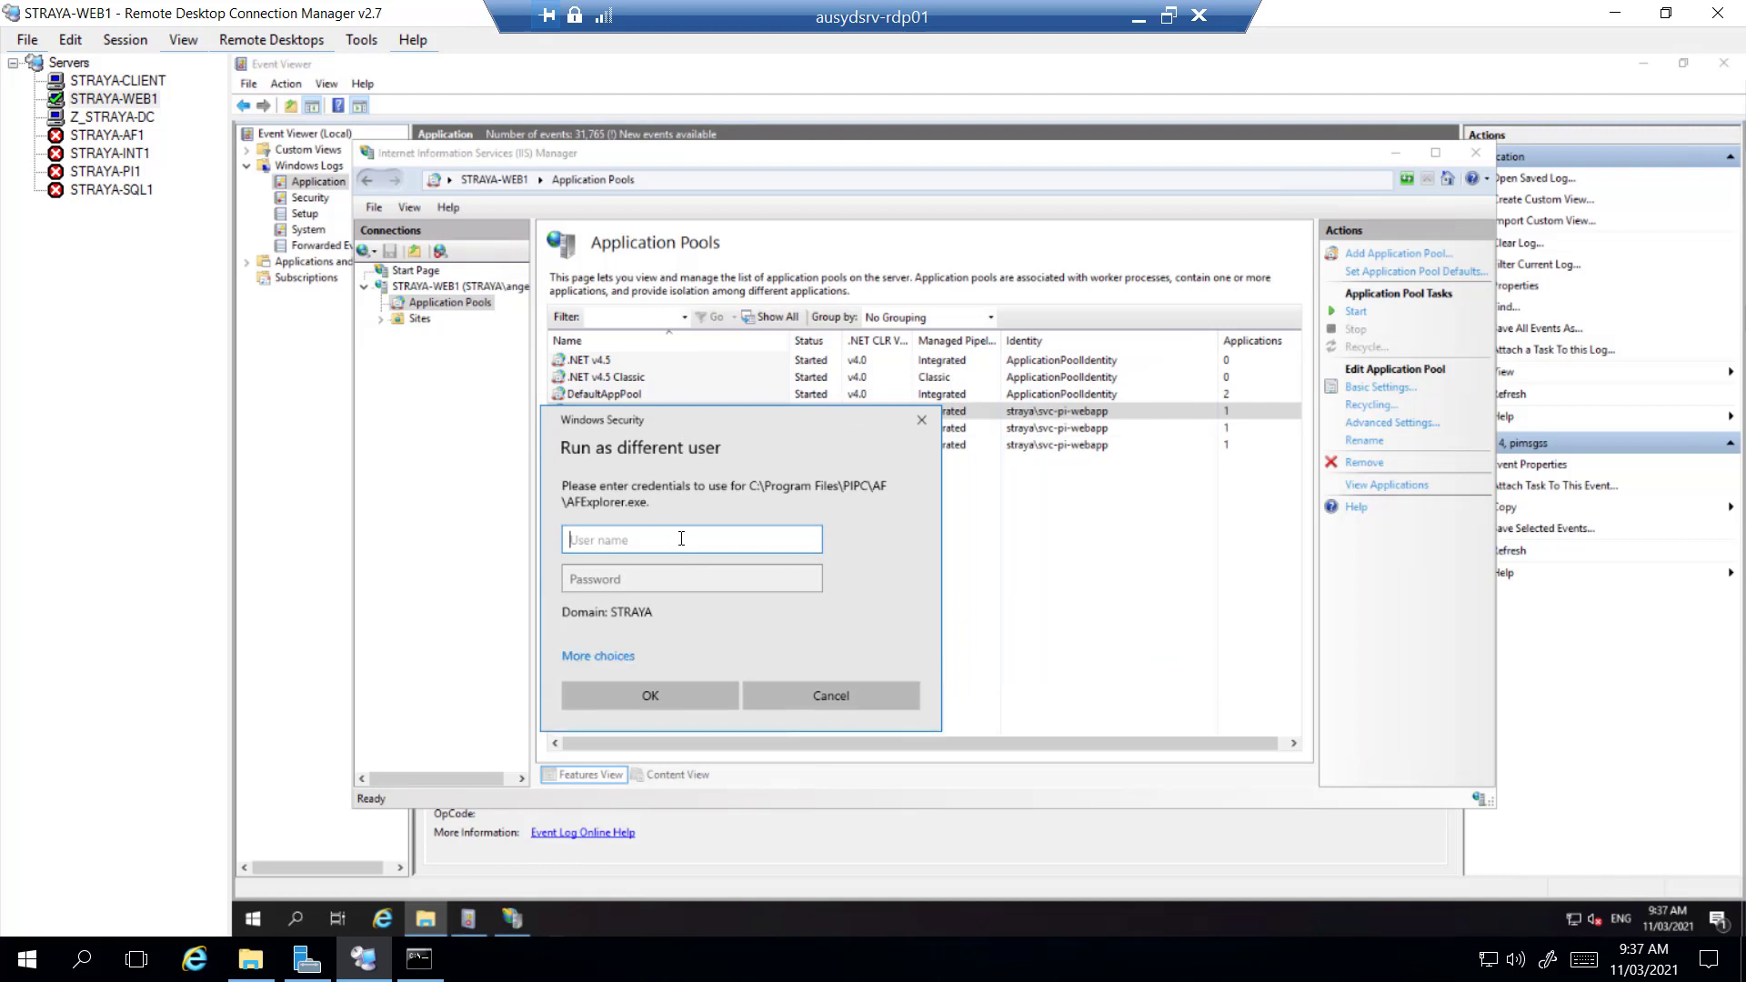
# - Enter the web-app service account's username and password, then cancel after the account-restrictions error
pyautogui.write('svc-pi-webapp')
pyautogui.press('Tab')
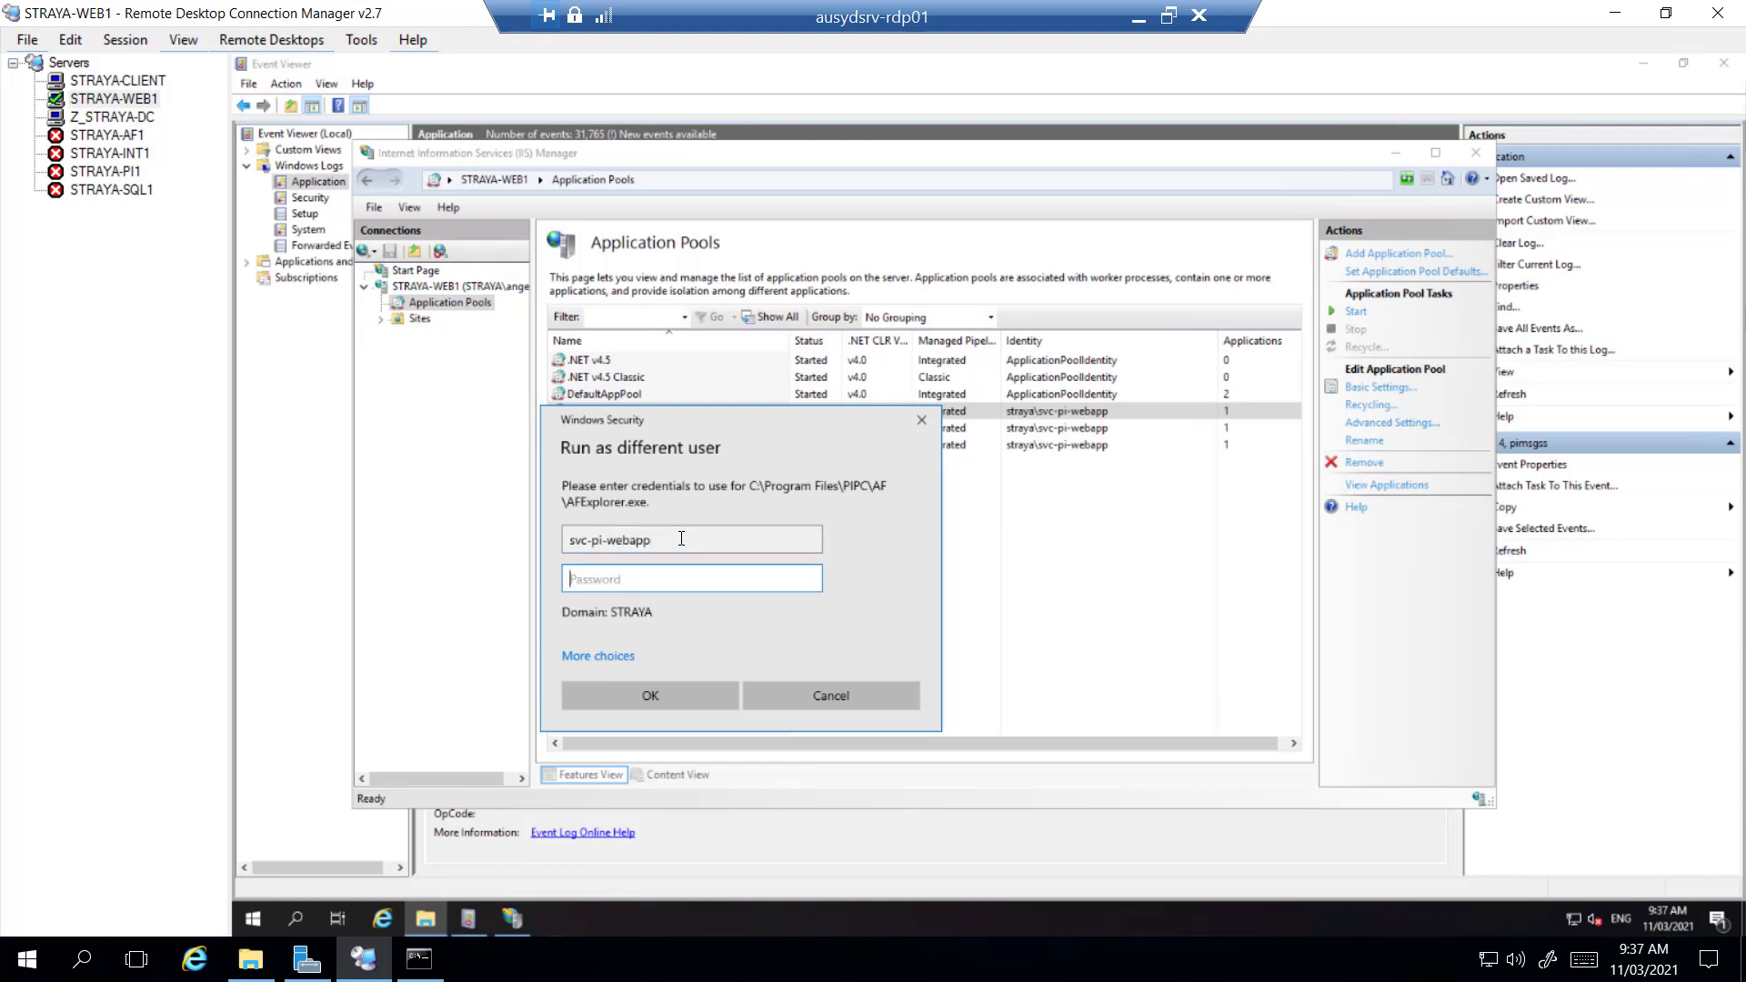
pyautogui.write('••••••••••')
pyautogui.press('Return')
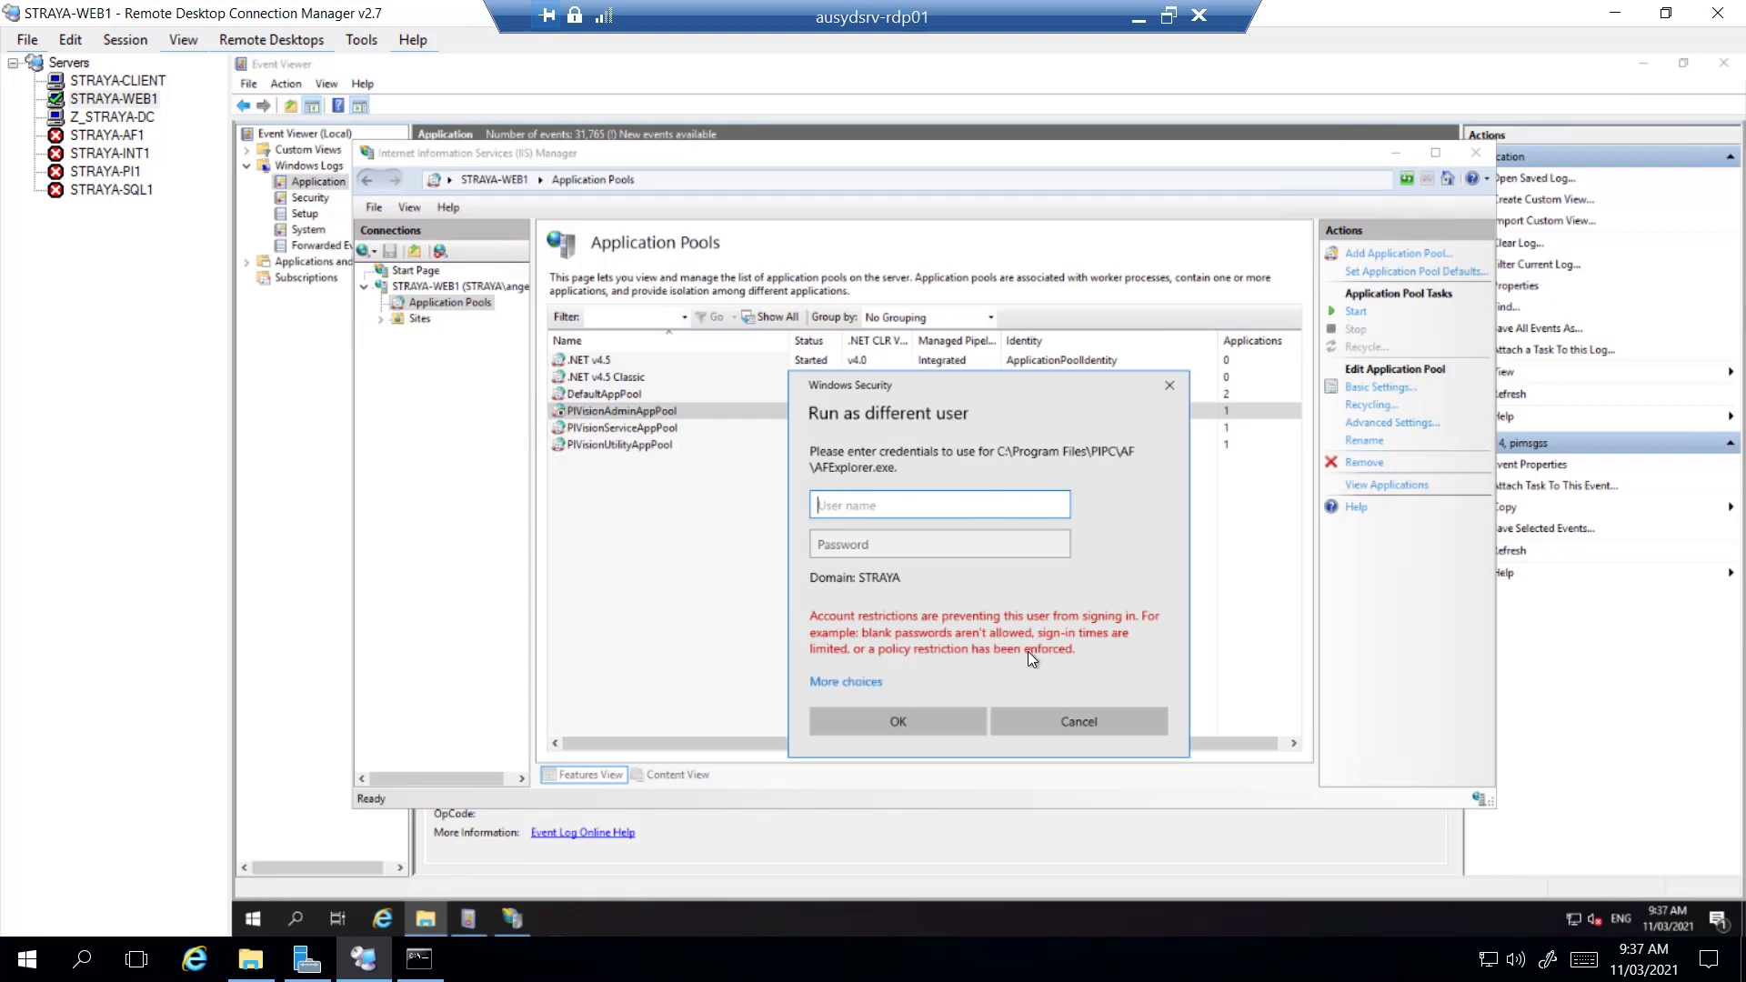
pyautogui.click(870, 680)
pyautogui.click(942, 729)
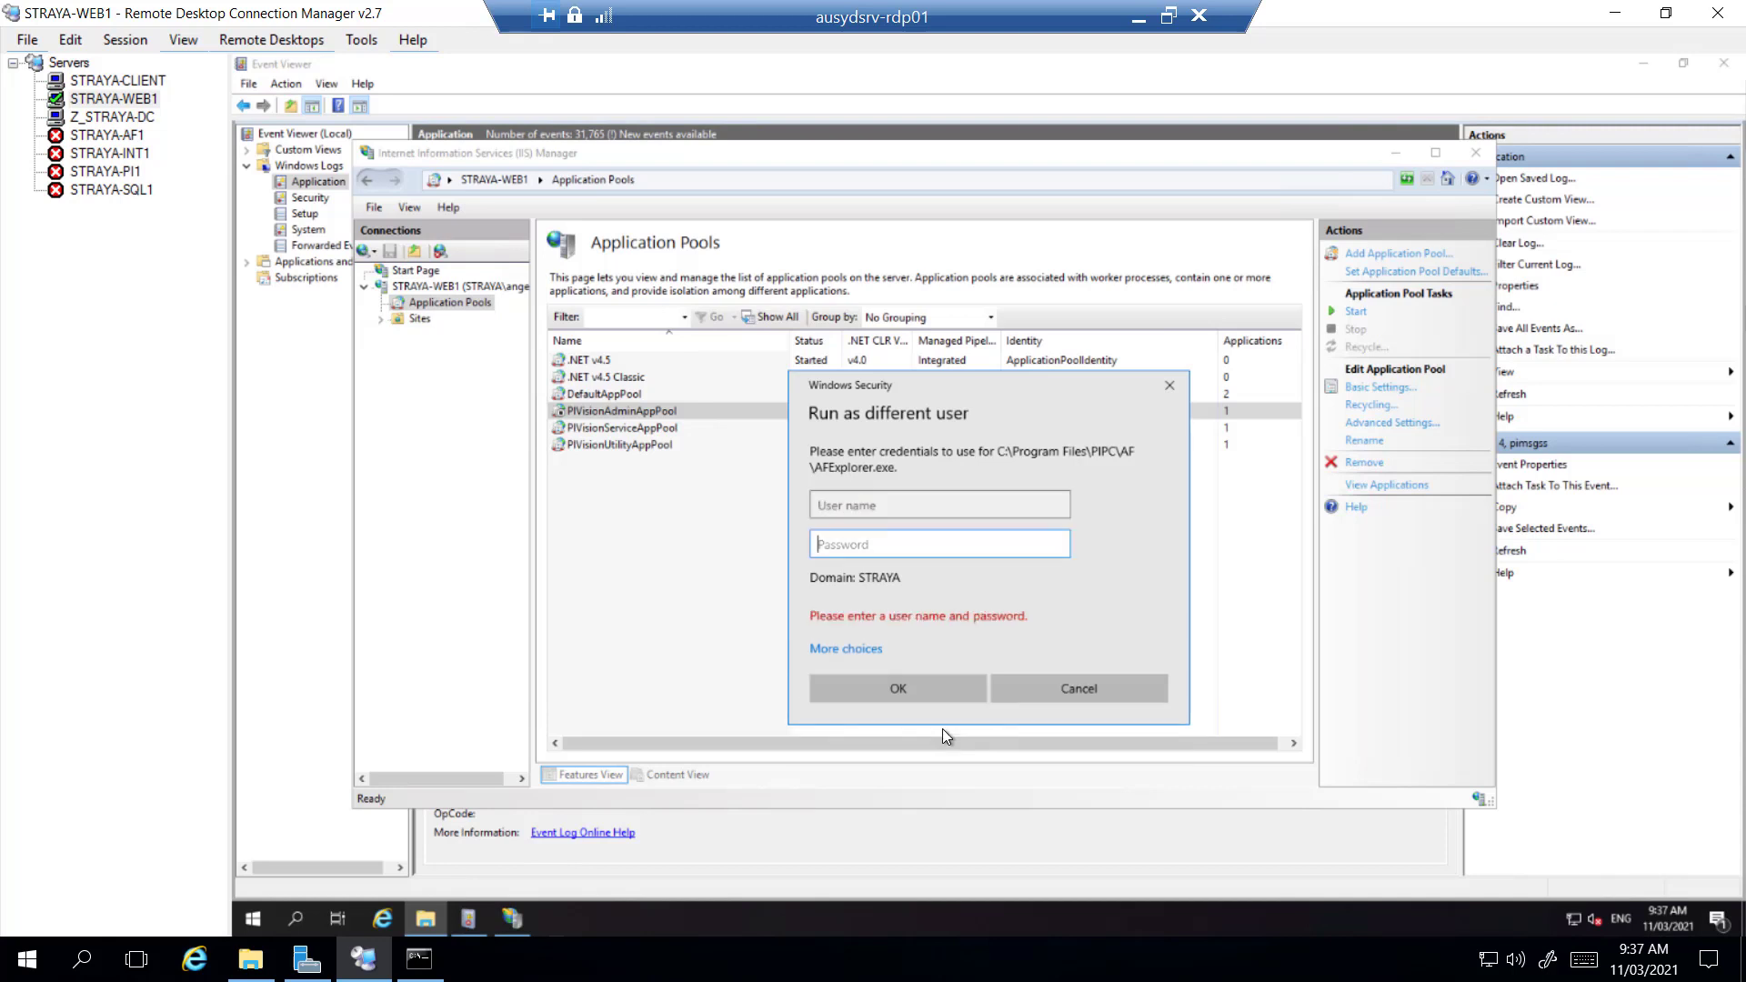
pyautogui.click(1077, 688)
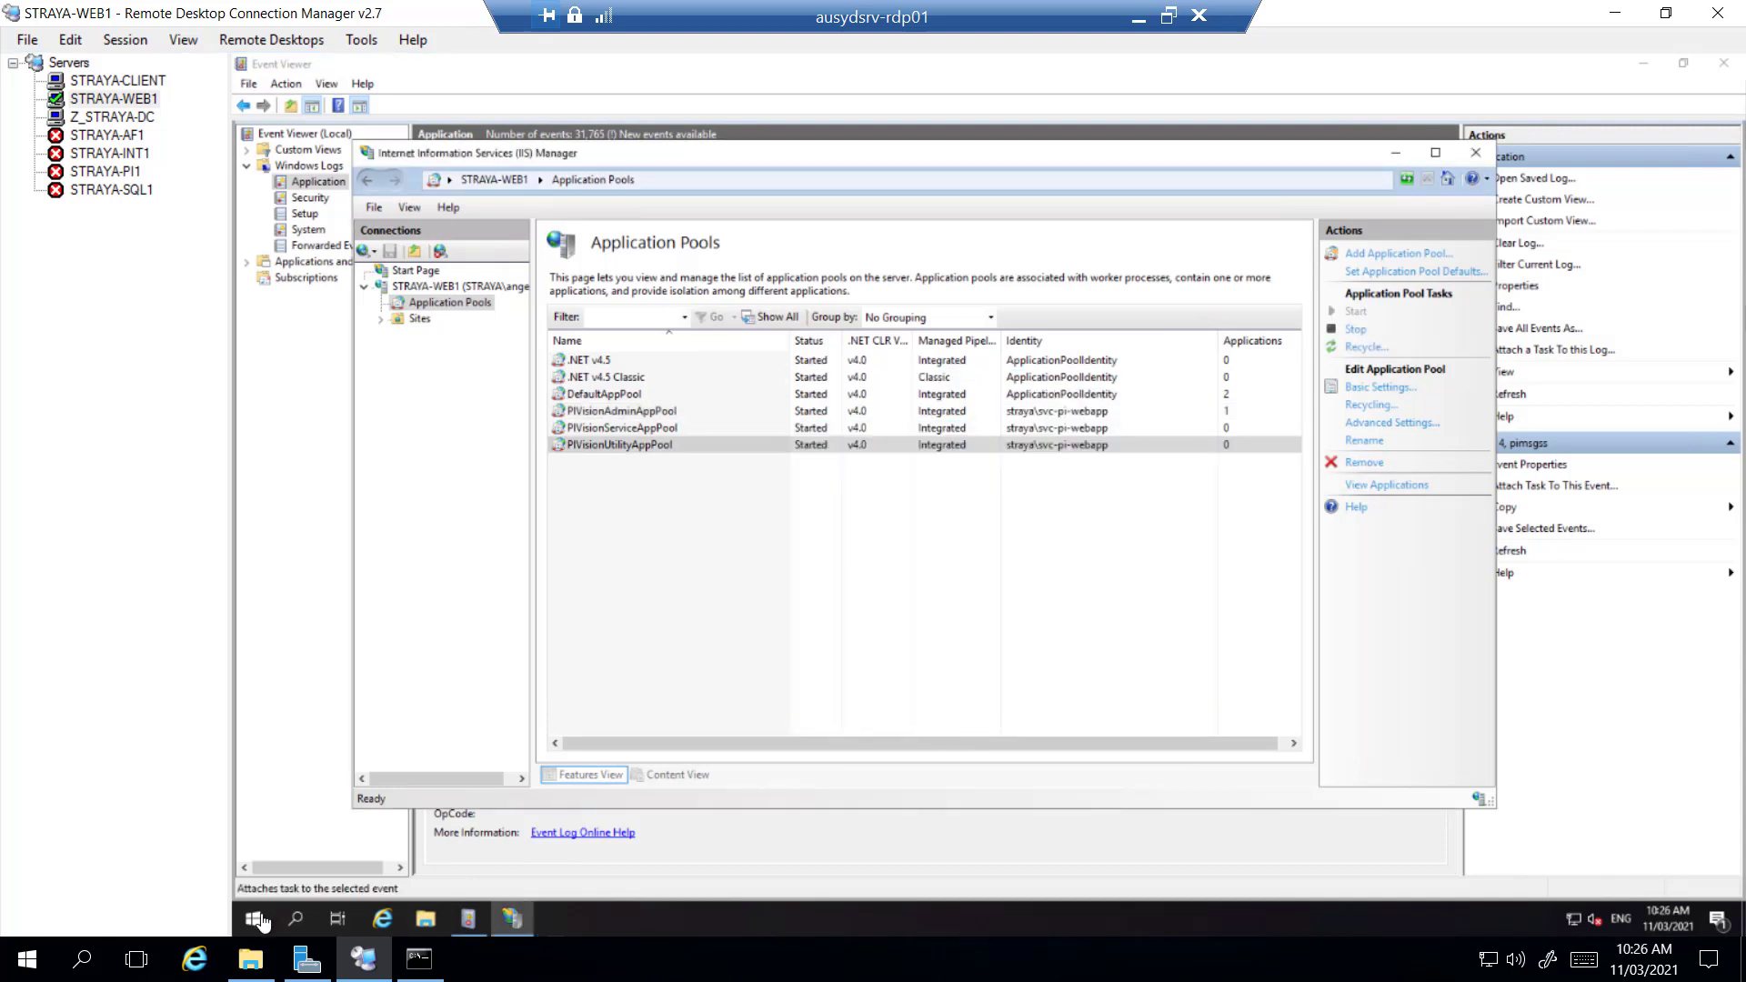
# - Open the Services console and select the PI Web API Crawler service
pyautogui.click(253, 919)
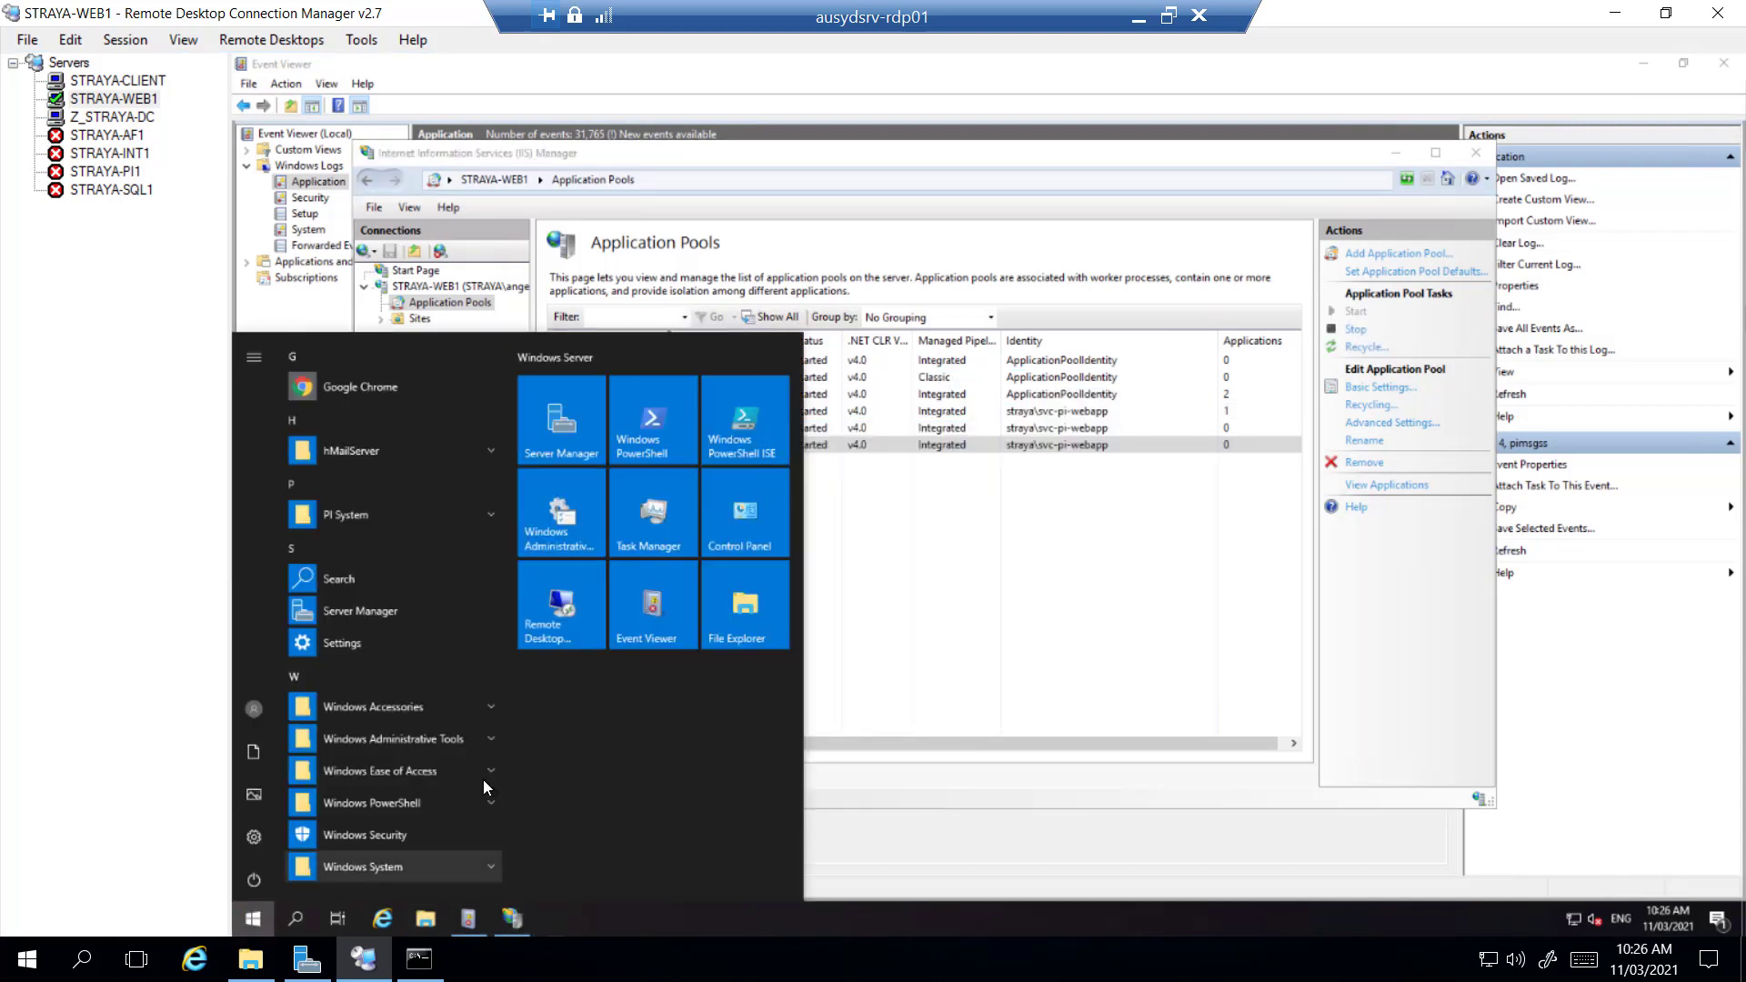
pyautogui.click(461, 582)
pyautogui.write('ser')
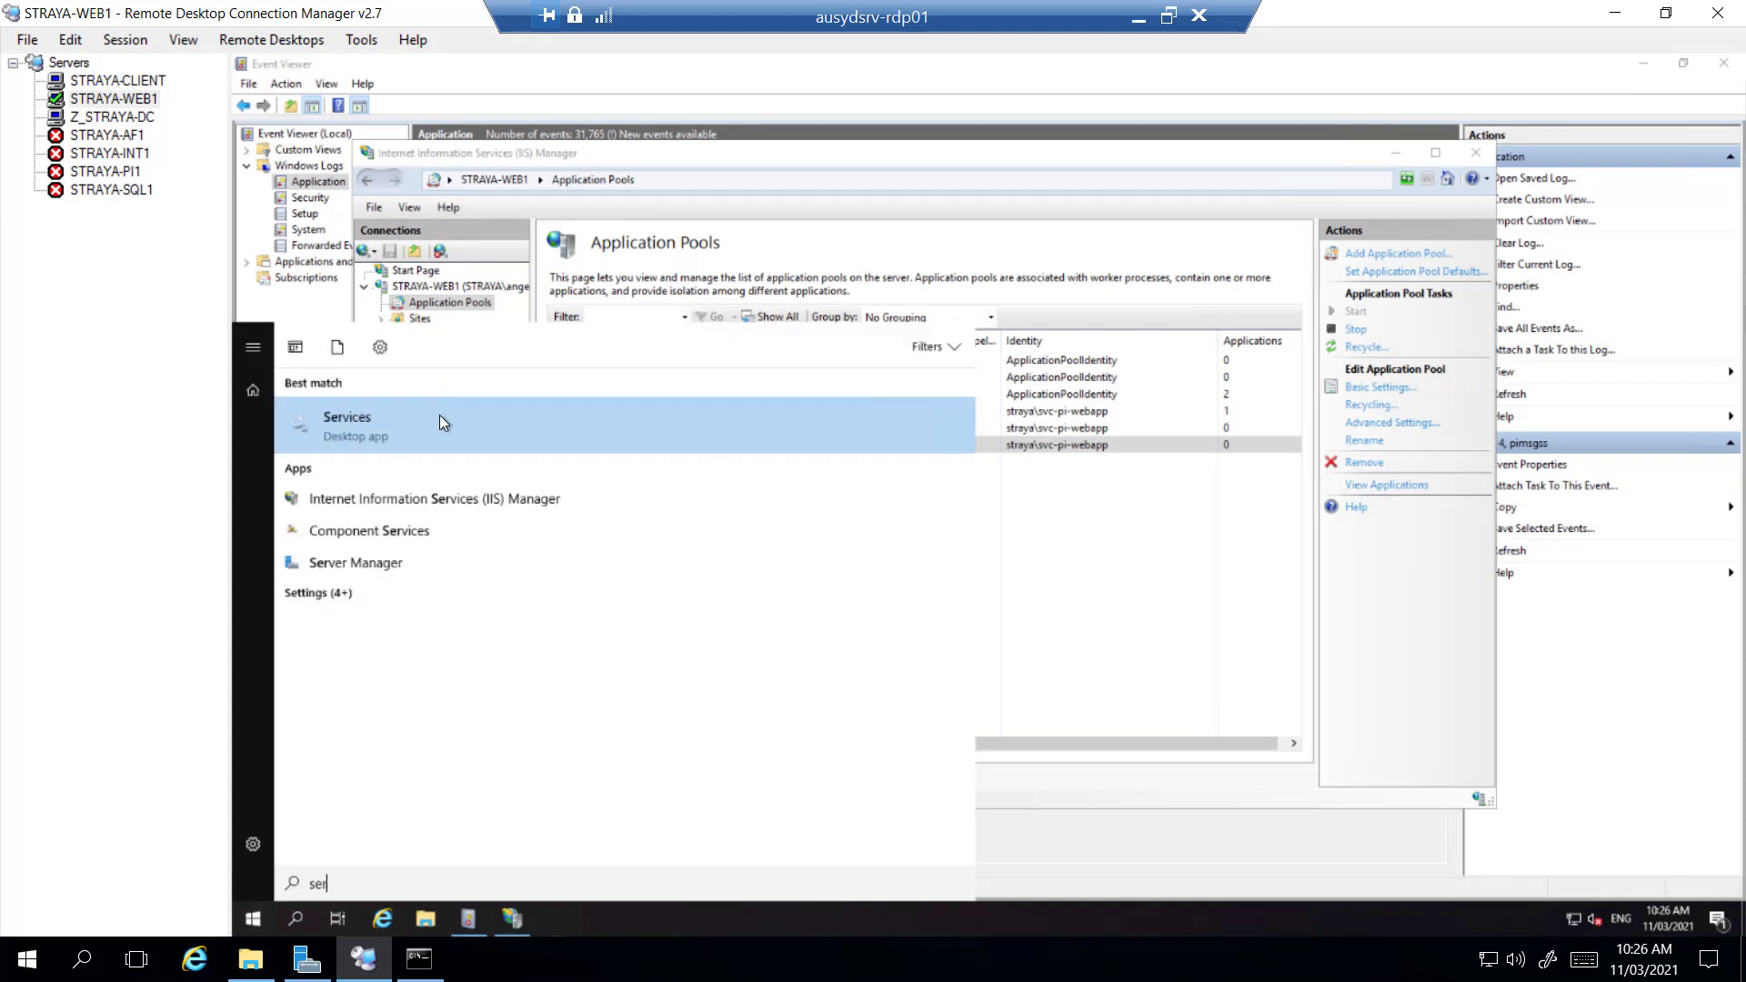
pyautogui.click(439, 415)
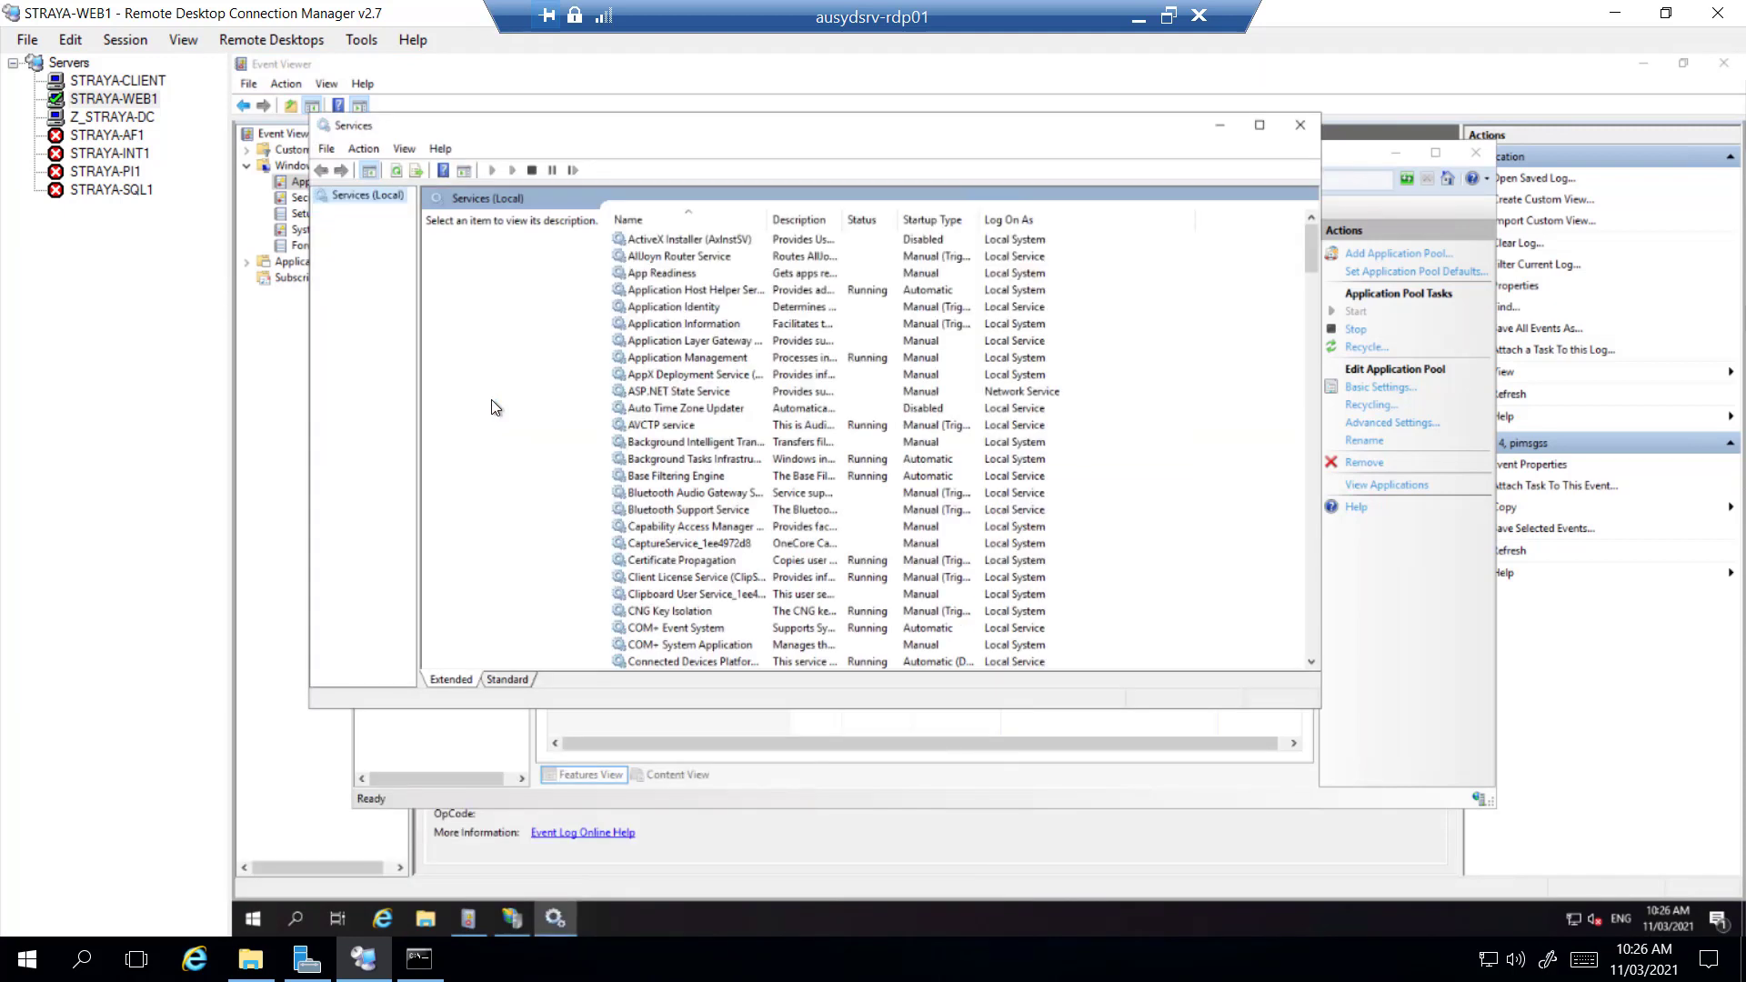
pyautogui.click(838, 390)
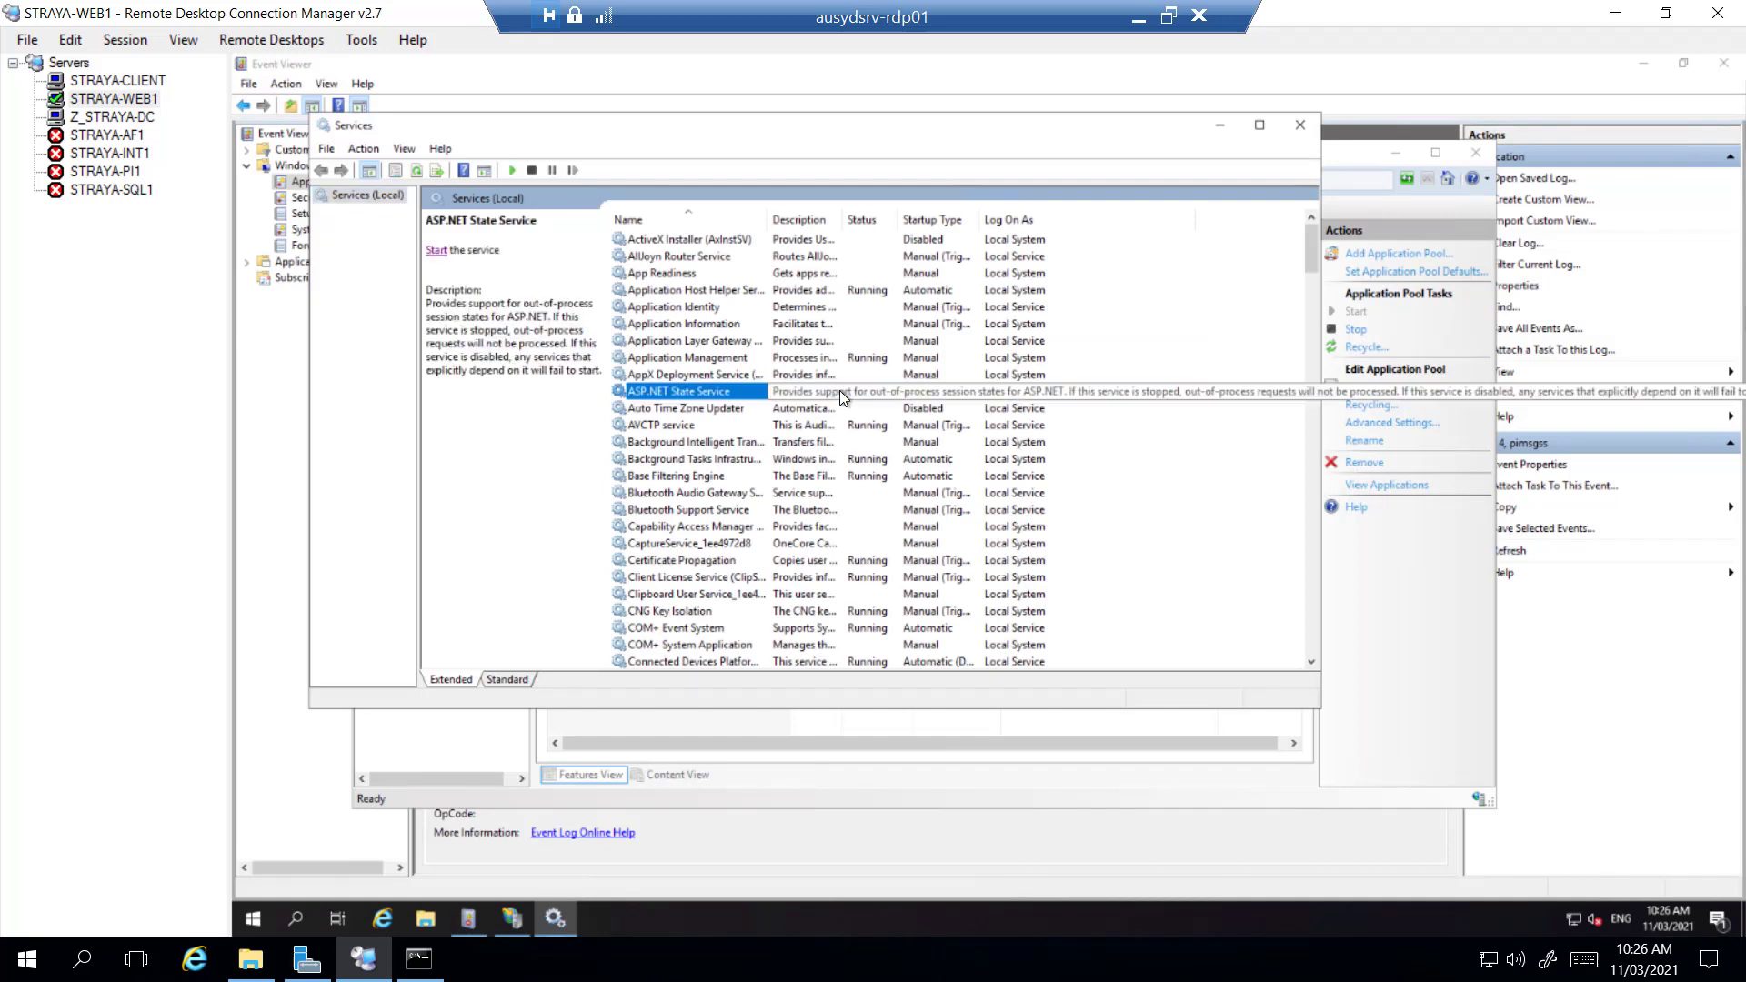
pyautogui.press('p')
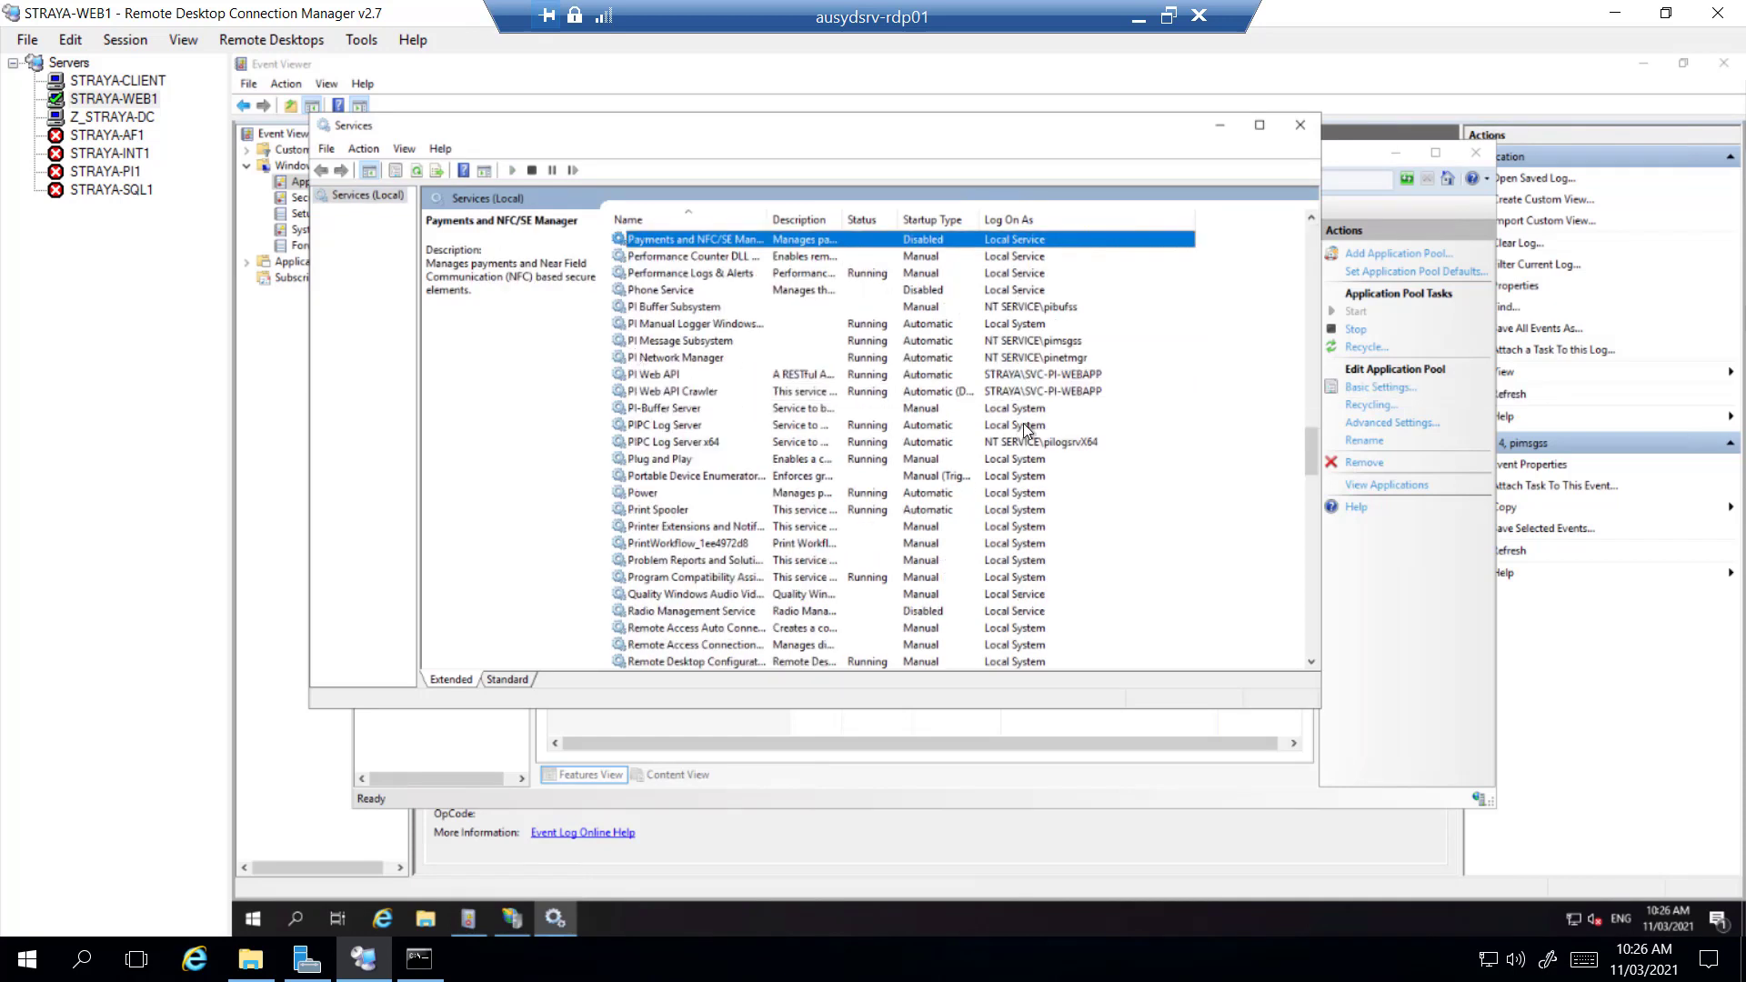
pyautogui.click(869, 391)
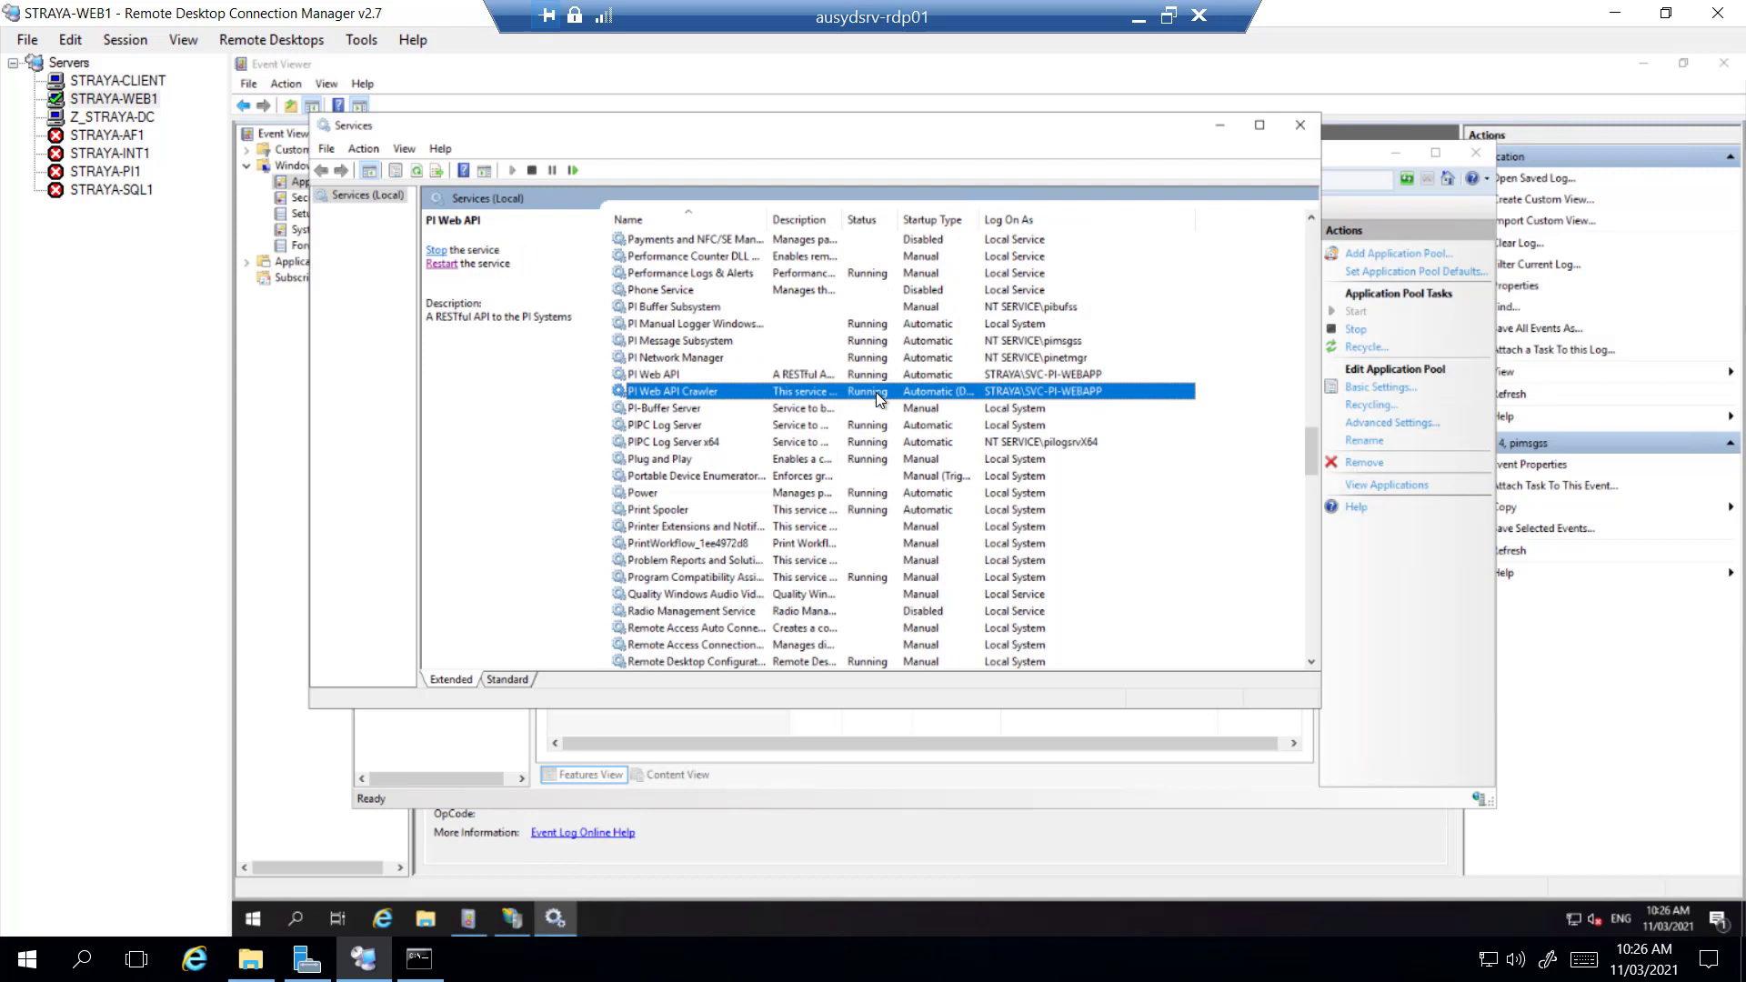
# - Replace the PI Web API Crawler's log-on password and confirmation, and apply
pyautogui.rightClick(1055, 390)
pyautogui.click(1100, 556)
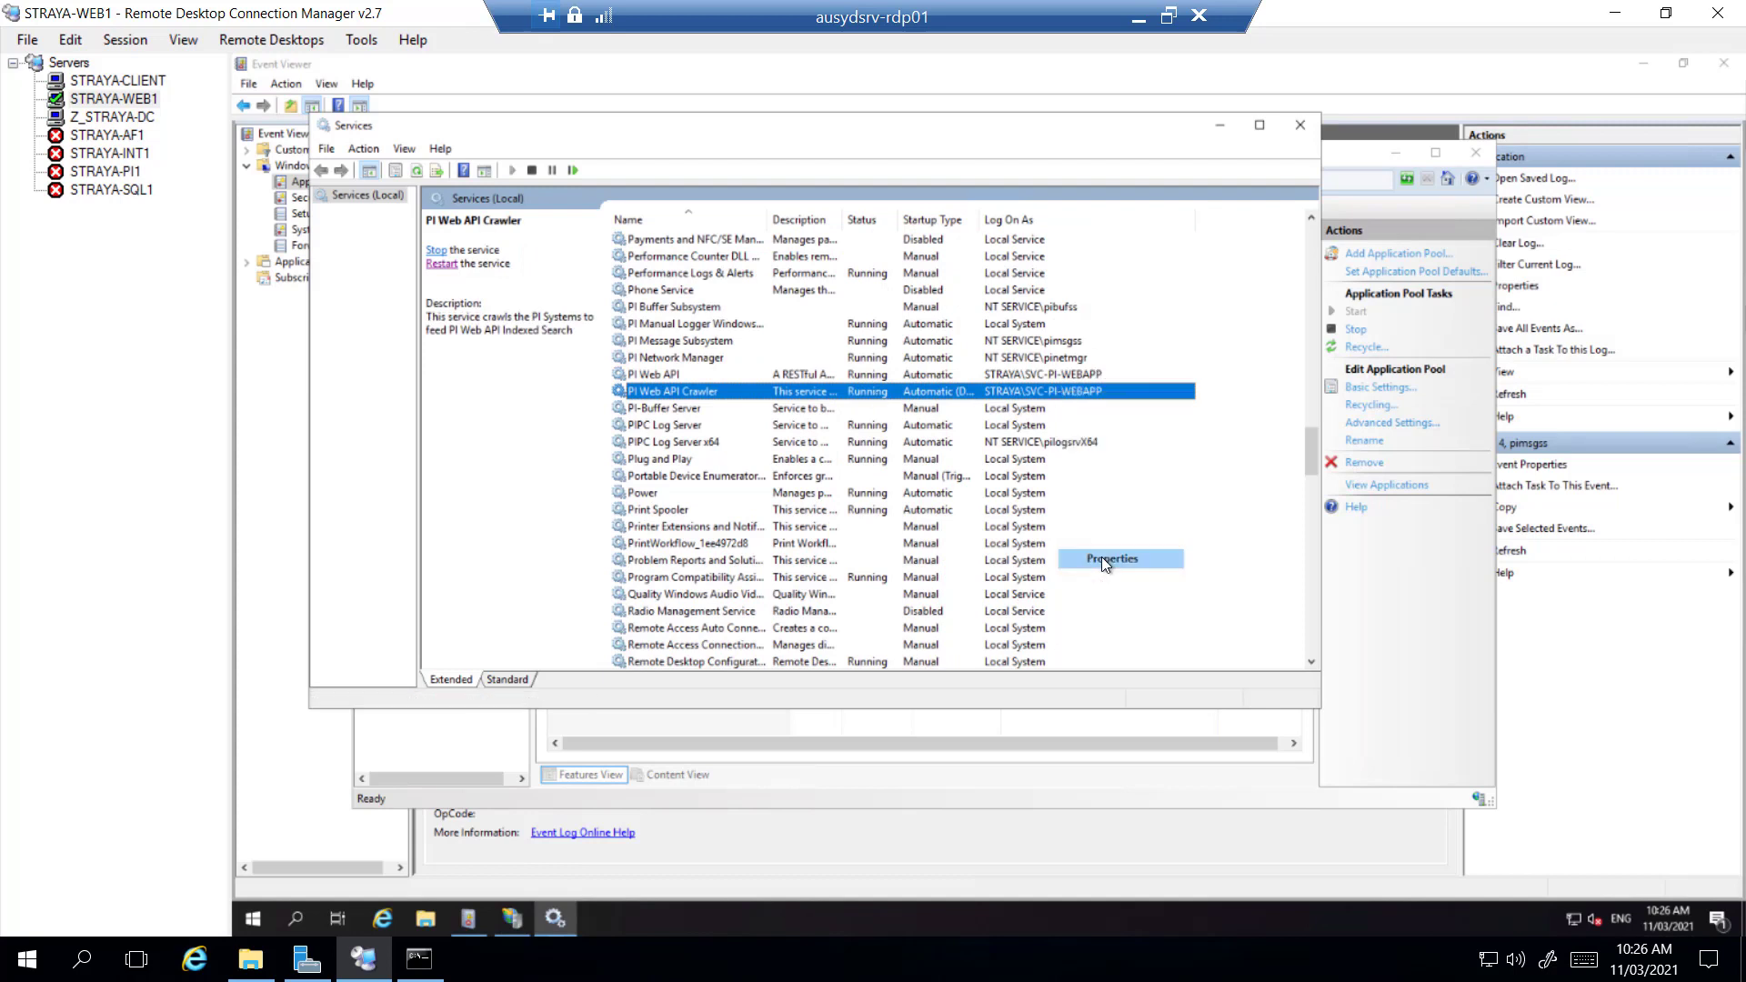
pyautogui.click(716, 245)
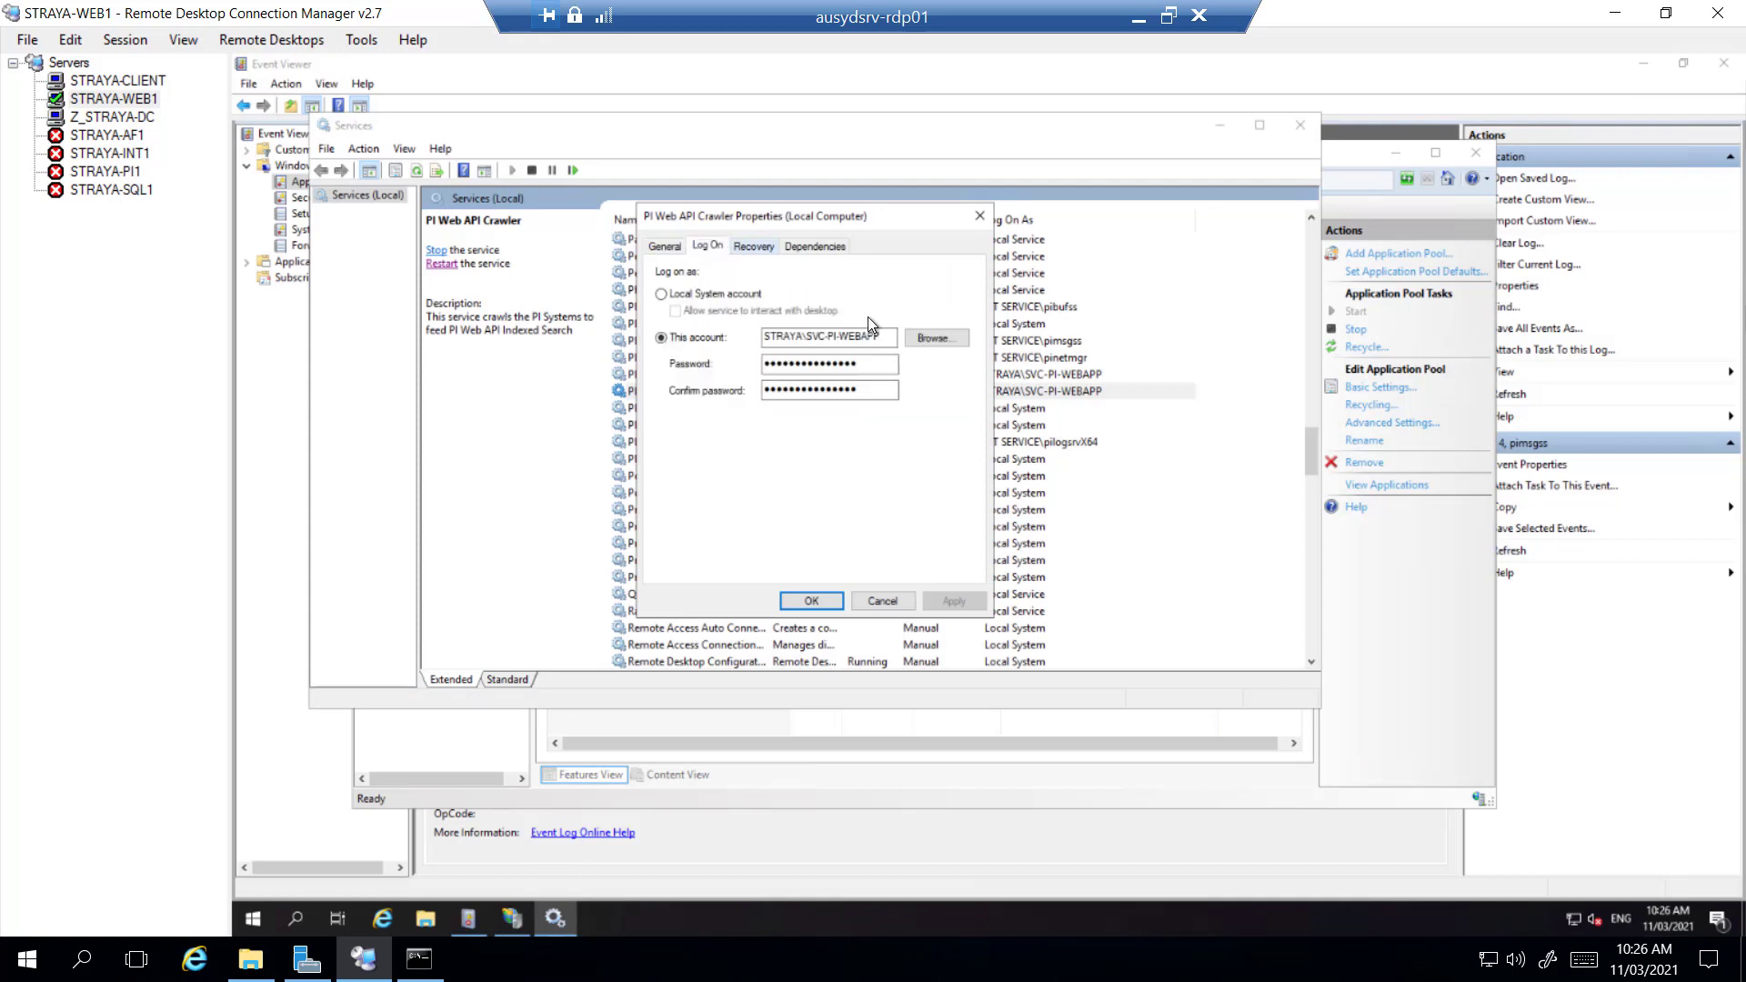
pyautogui.moveTo(871, 363); pyautogui.dragTo(402, 359)
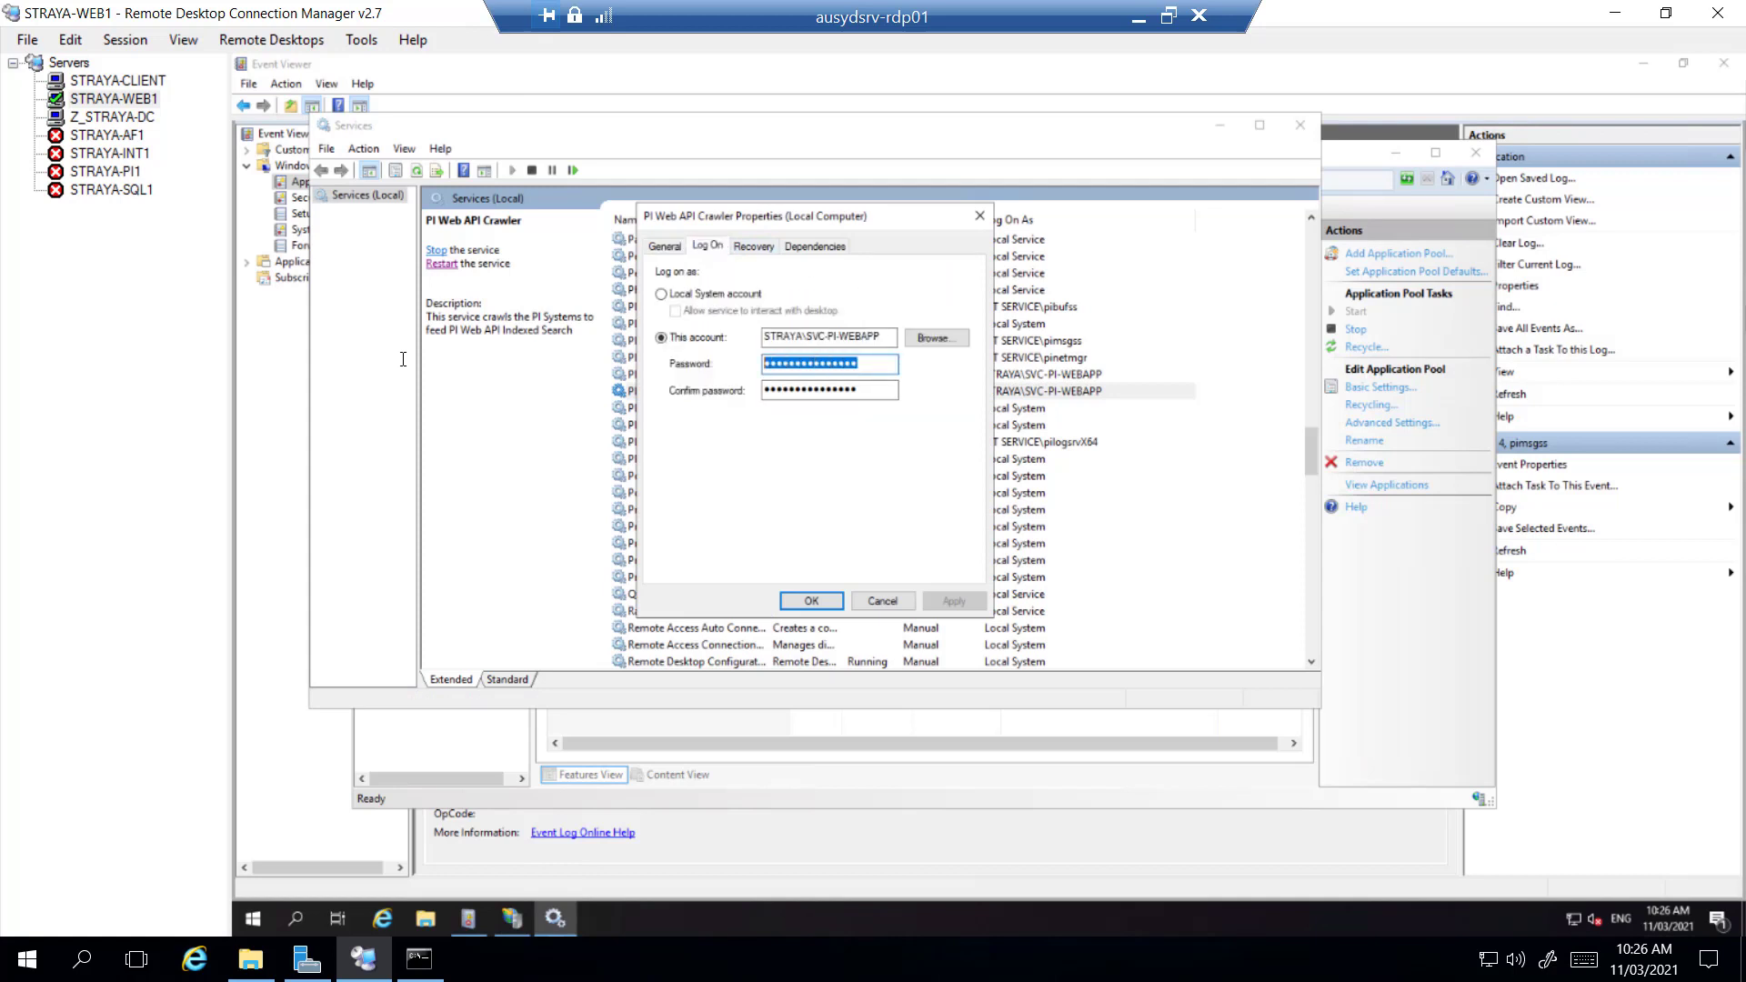
pyautogui.write('*****')
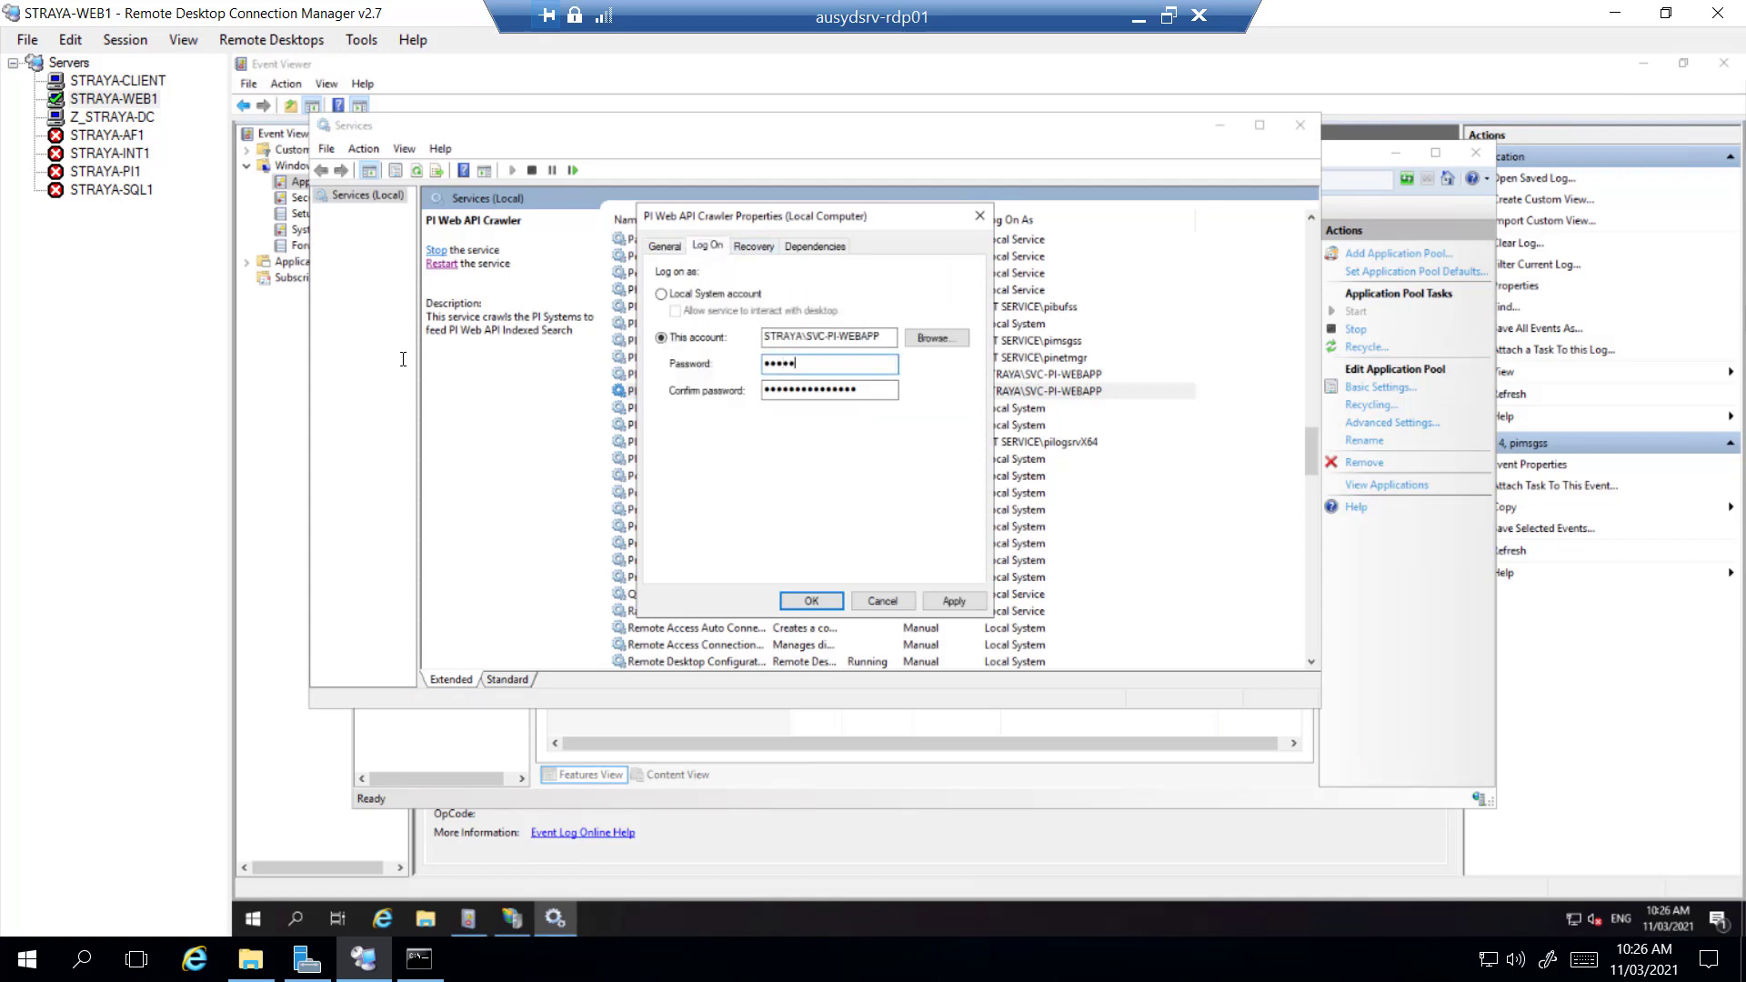
pyautogui.write('*****')
pyautogui.moveTo(882, 391); pyautogui.dragTo(725, 390)
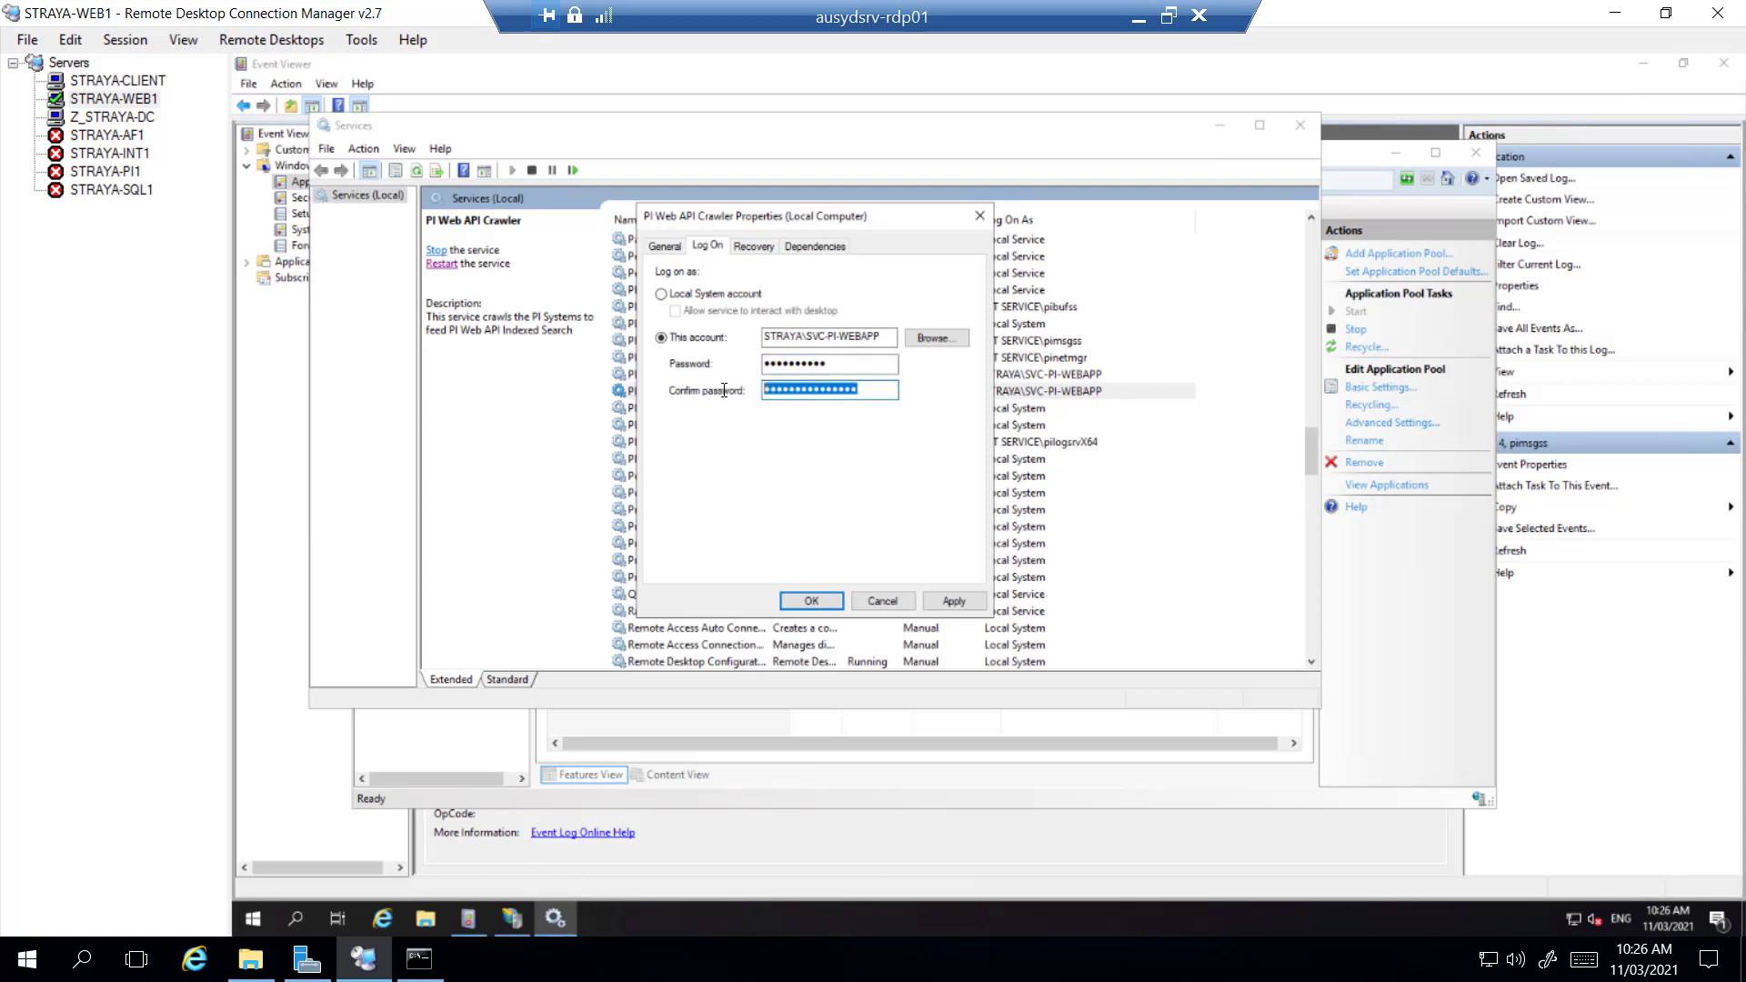
pyautogui.write('**********')
pyautogui.click(955, 602)
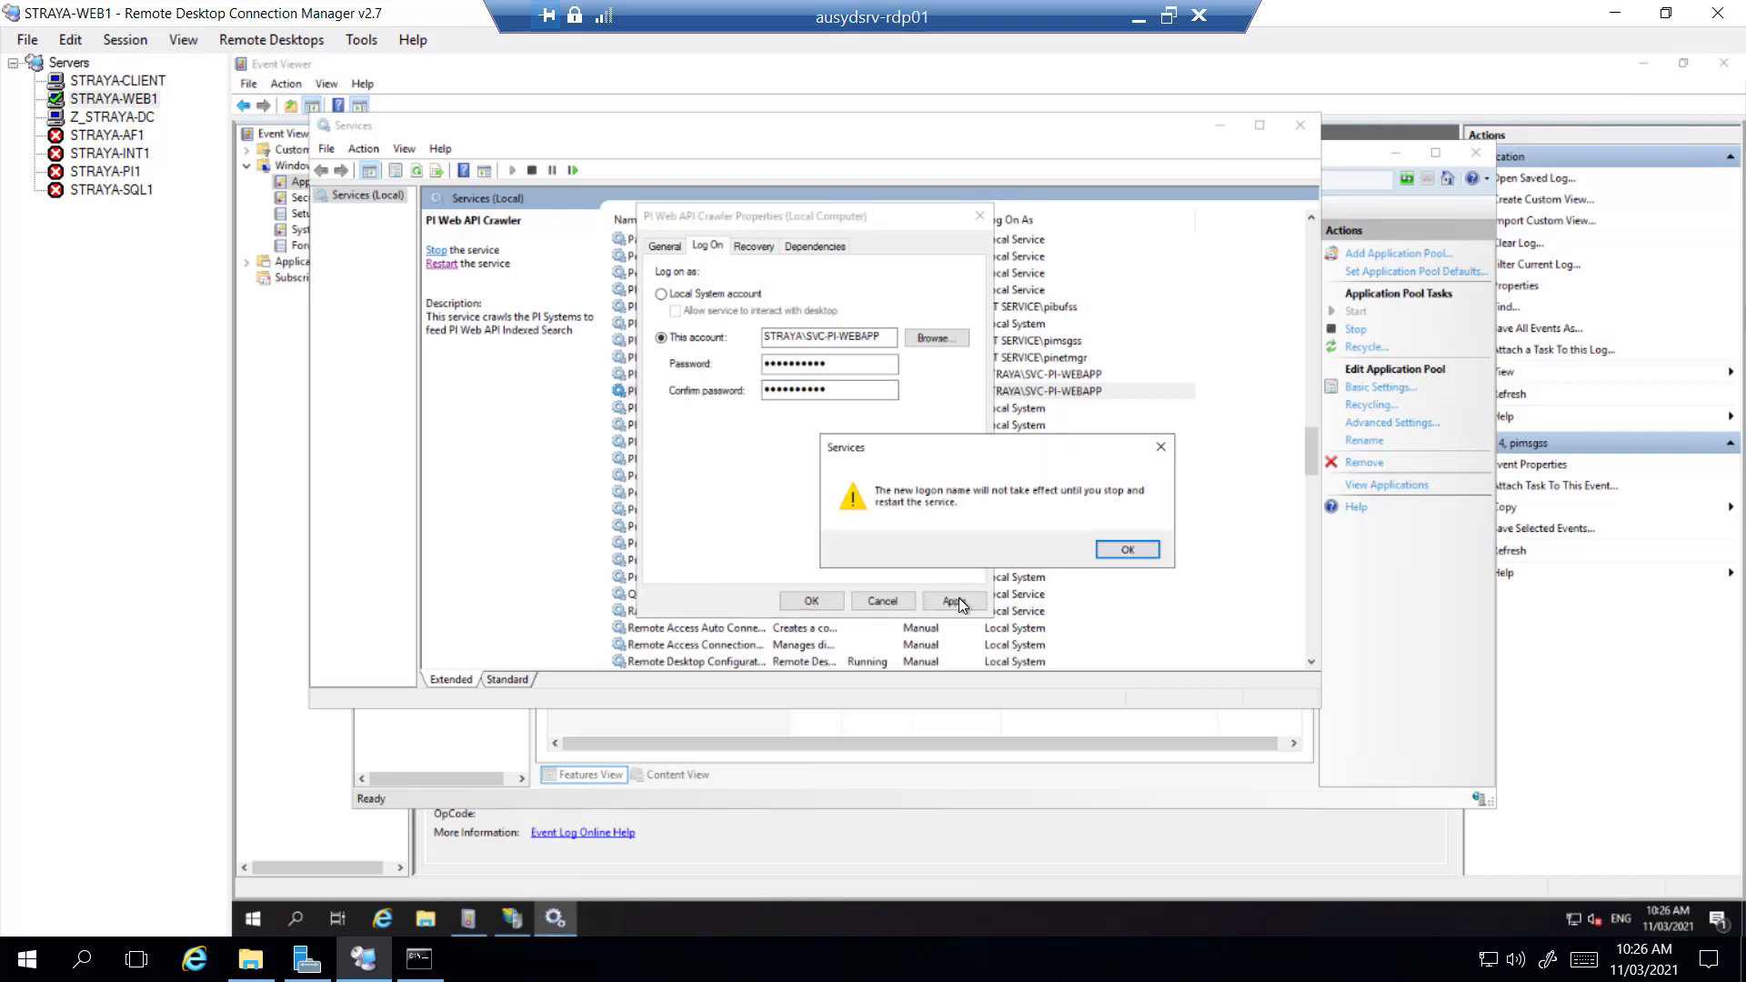
pyautogui.click(1128, 550)
# - Restart PI Web API Crawler, dismiss the Error 1069 logon failure, then go to the domain controller
pyautogui.click(809, 601)
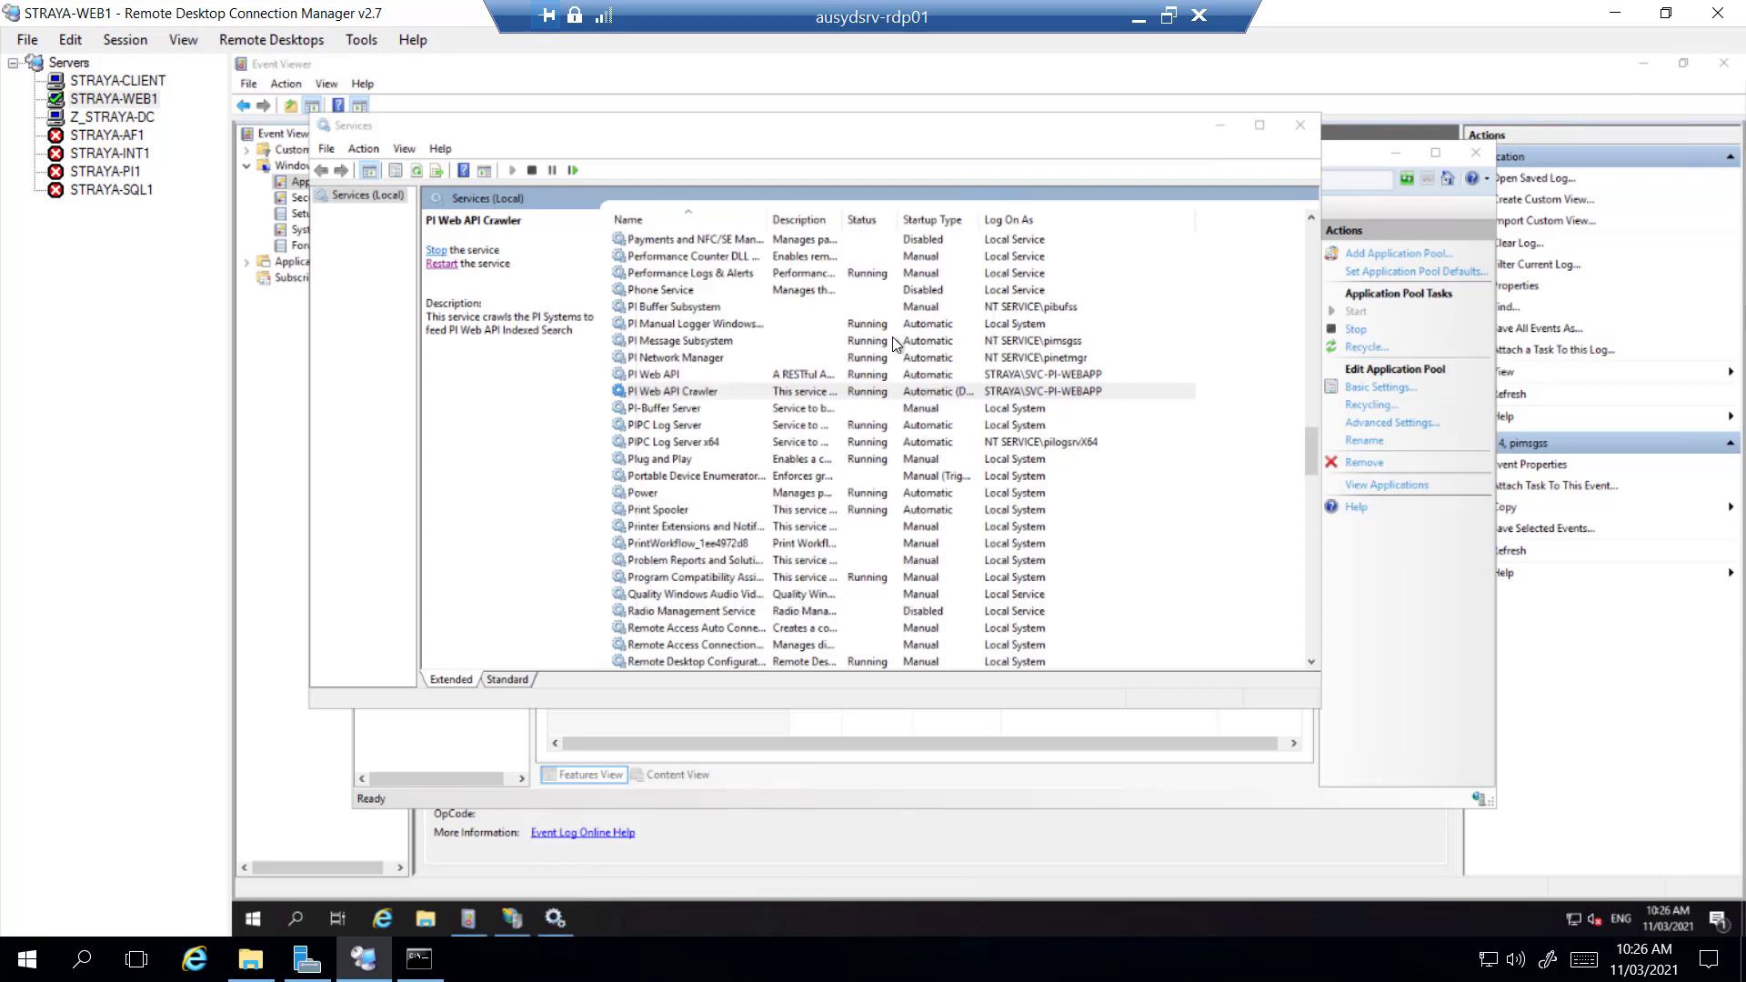
pyautogui.click(857, 393)
pyautogui.rightClick(857, 393)
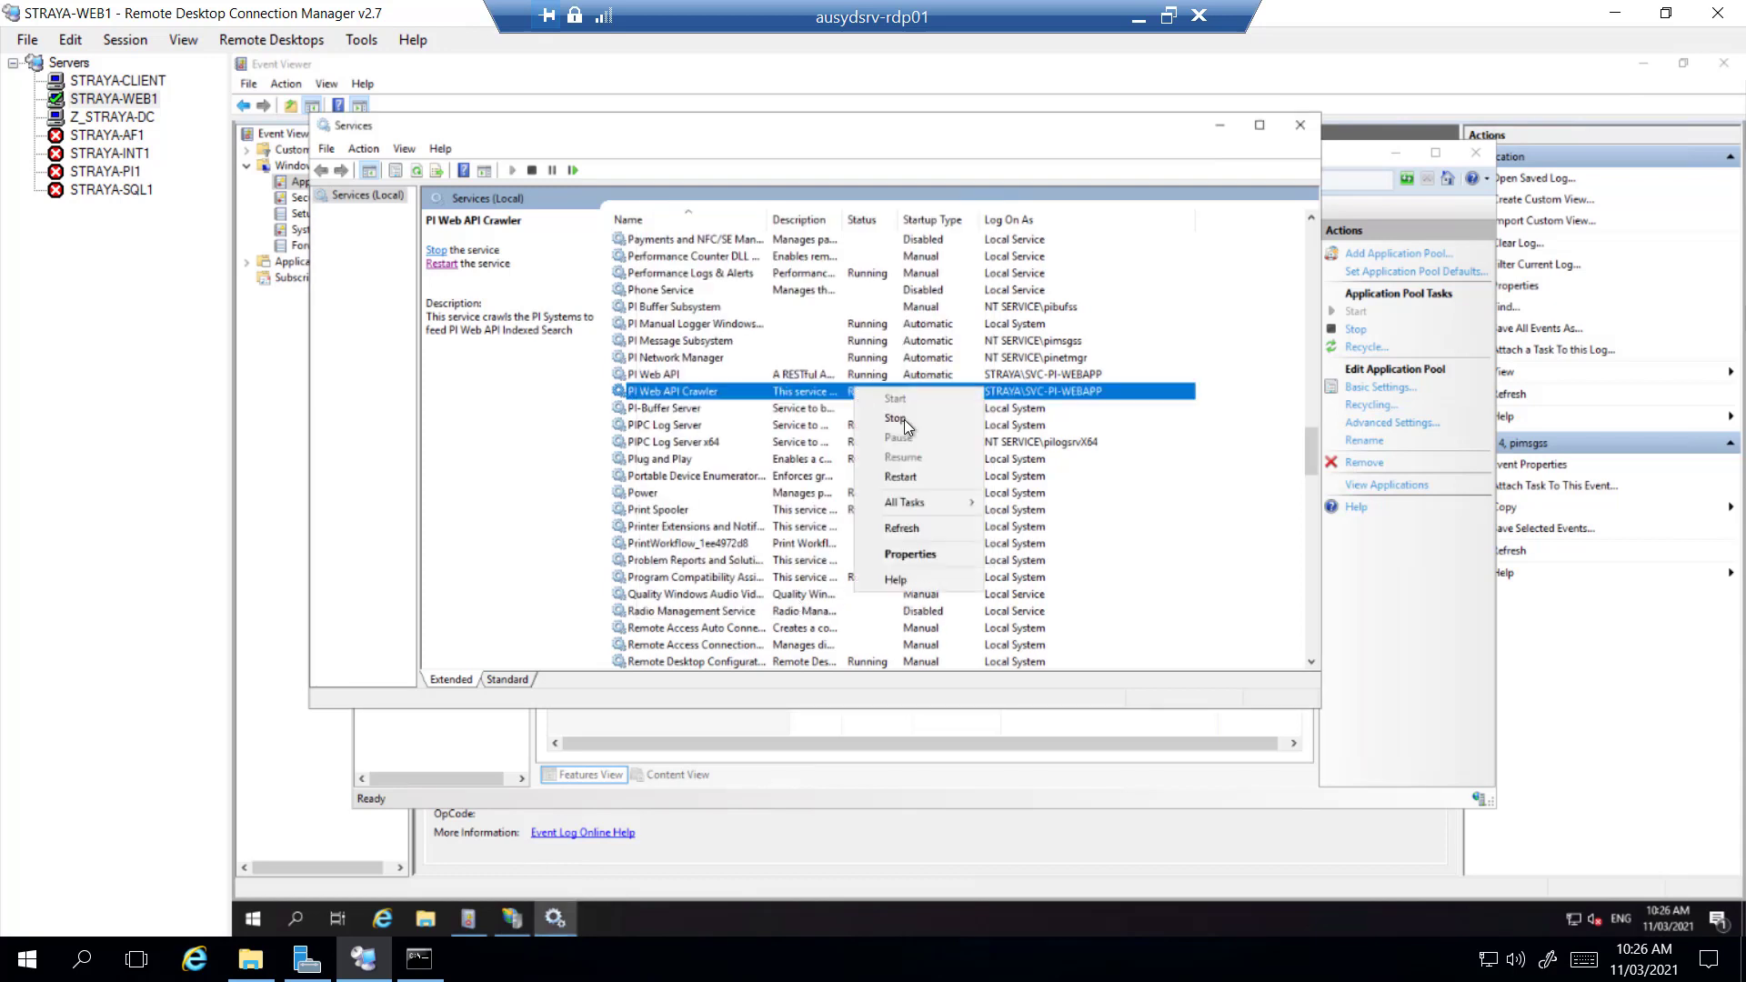
pyautogui.click(896, 479)
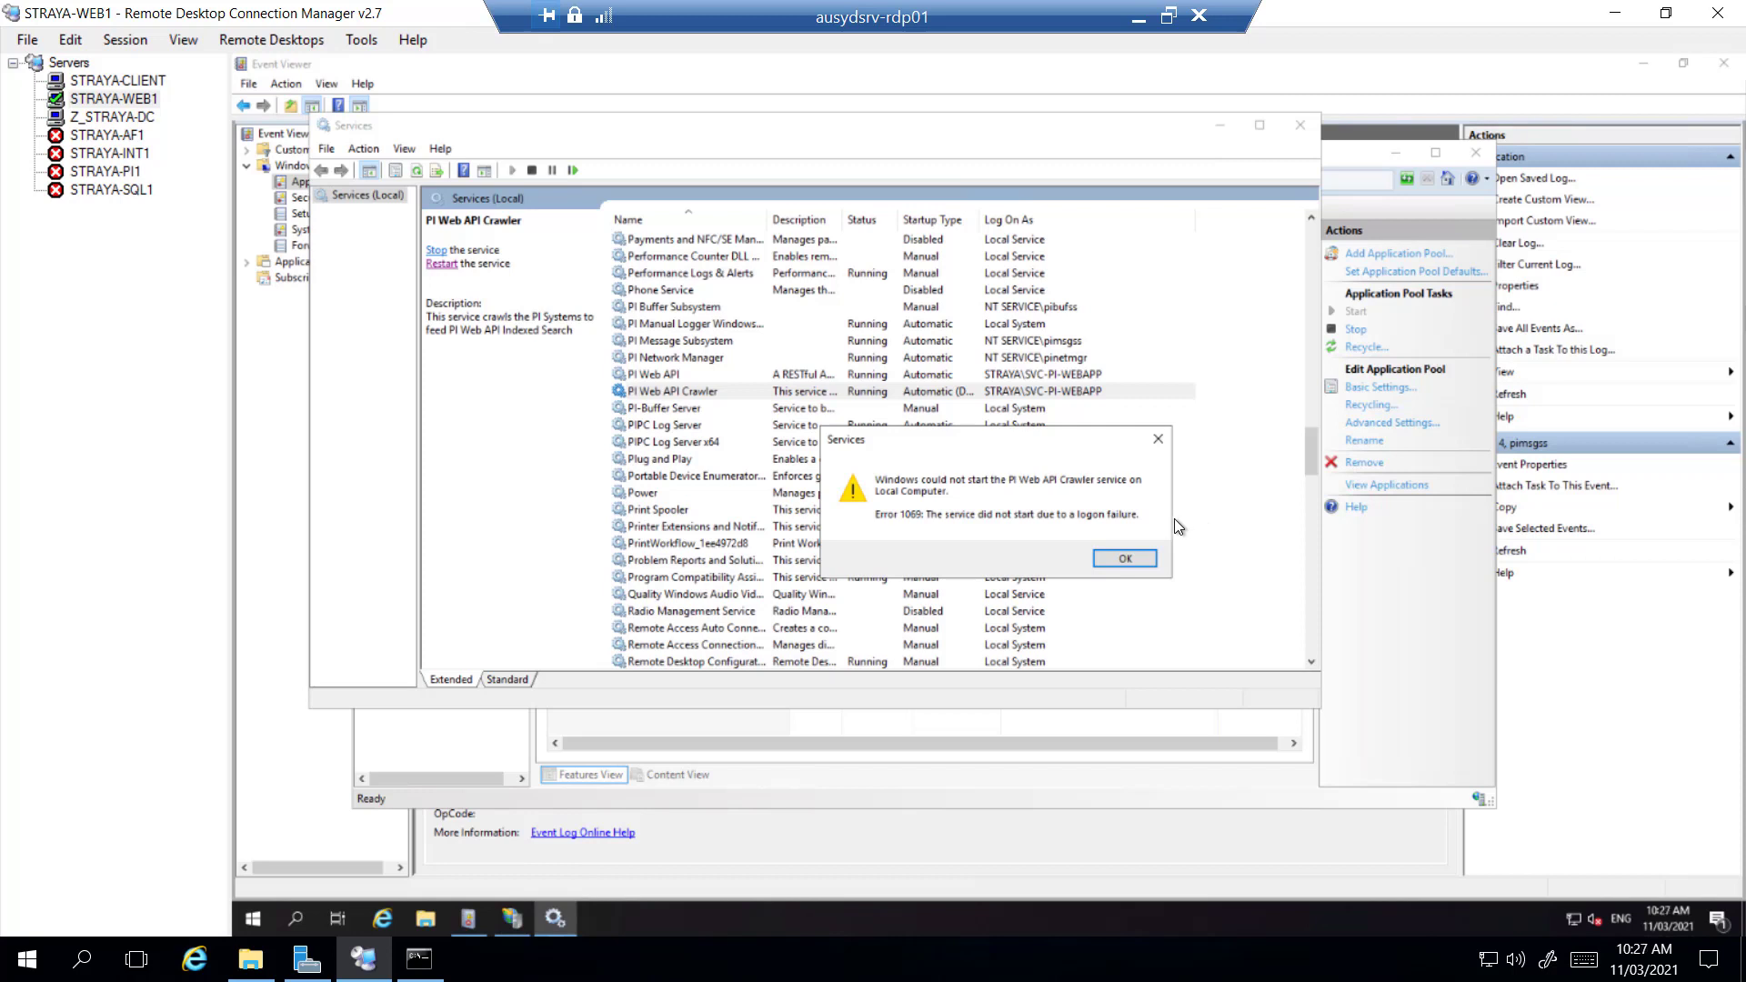
pyautogui.click(1124, 559)
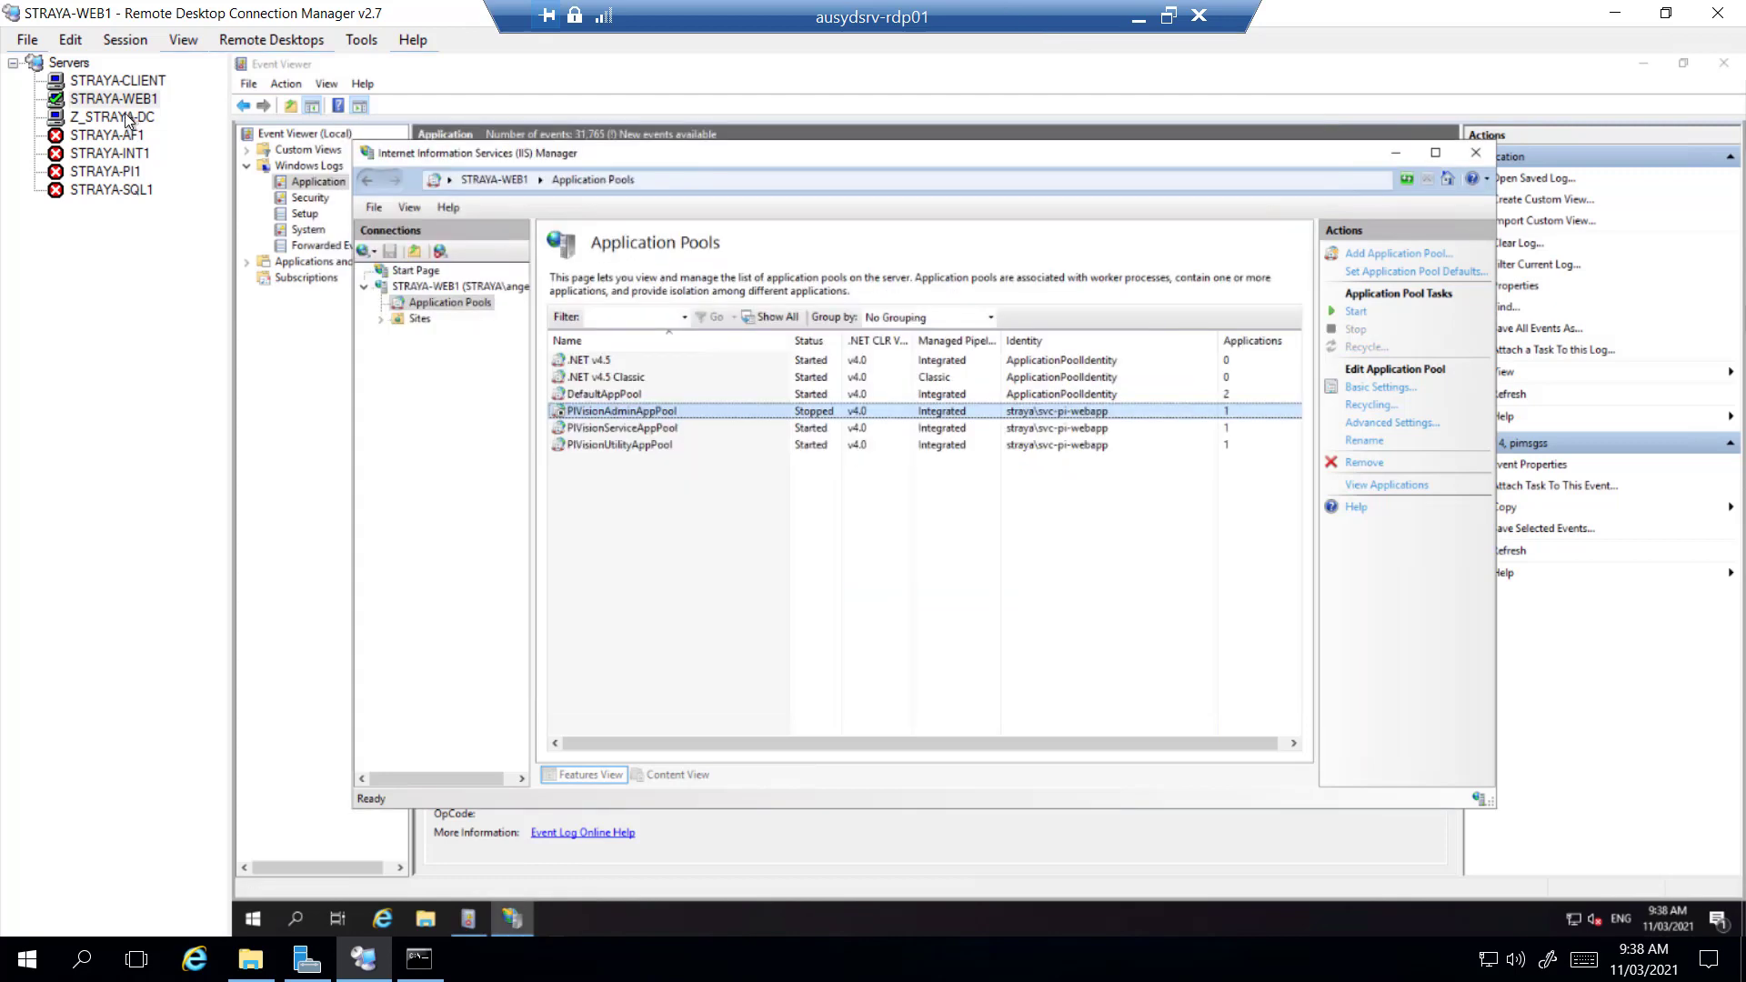
pyautogui.click(123, 116)
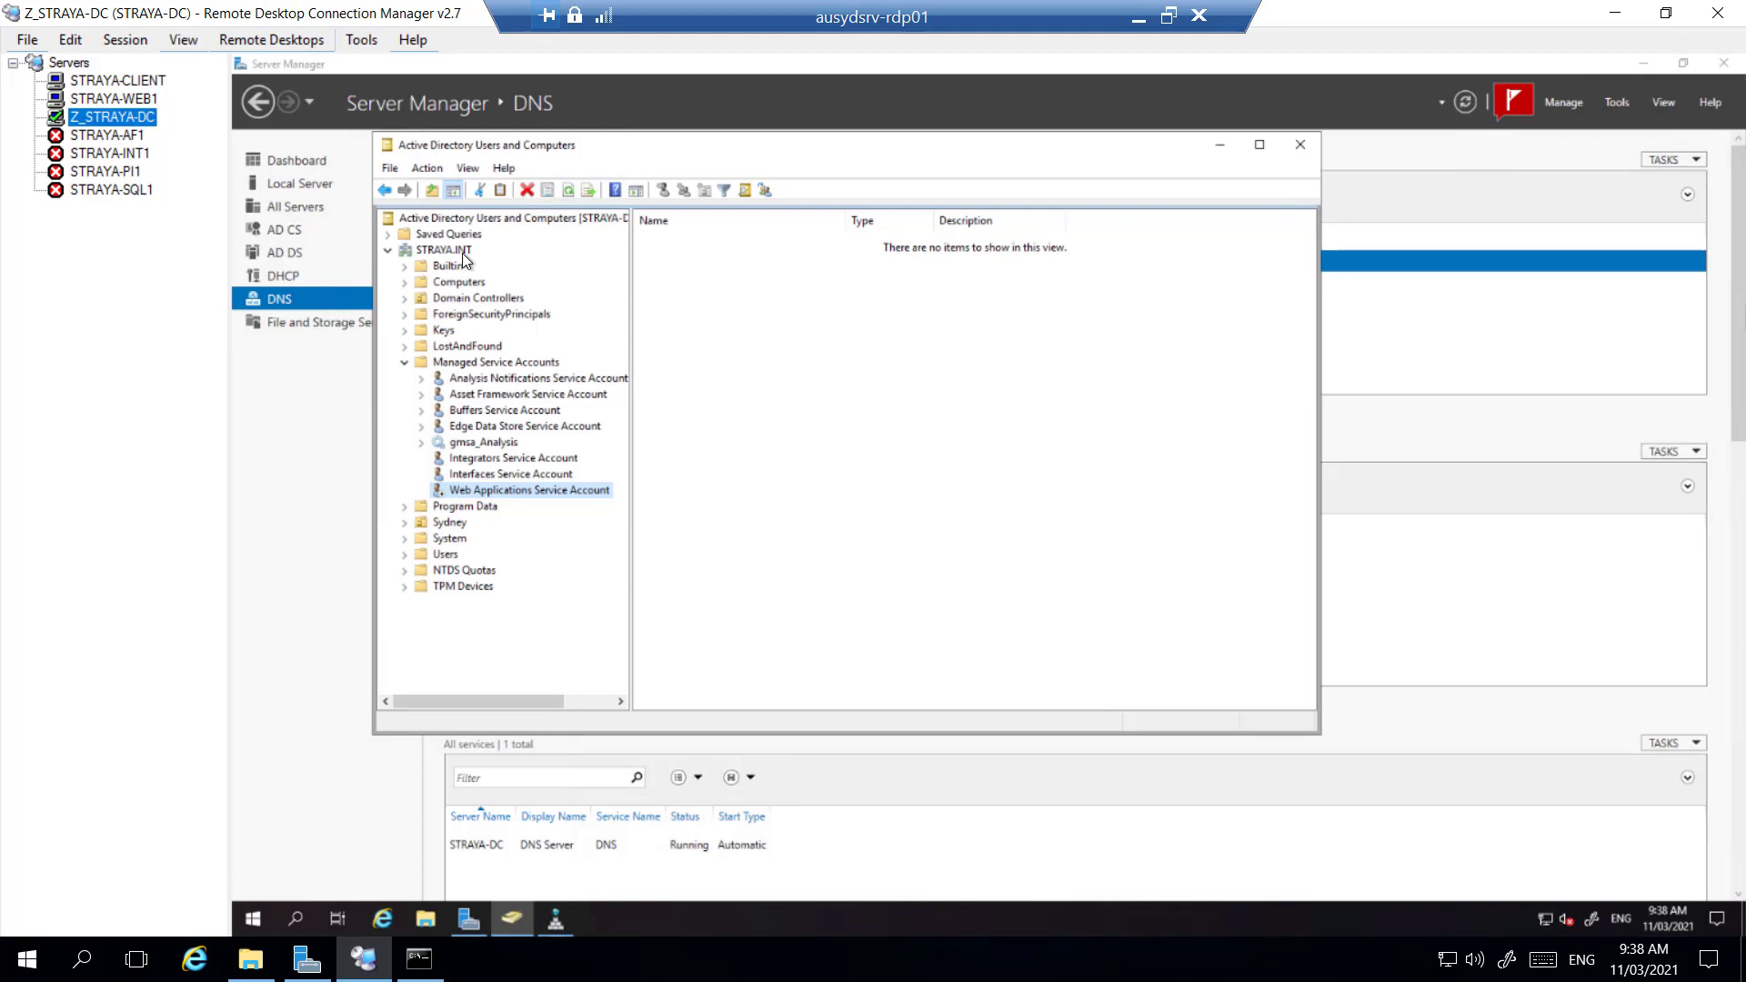
# - Tick 'Password never expires' and unlock the Web Applications Service Account on its Account tab
pyautogui.click(571, 214)
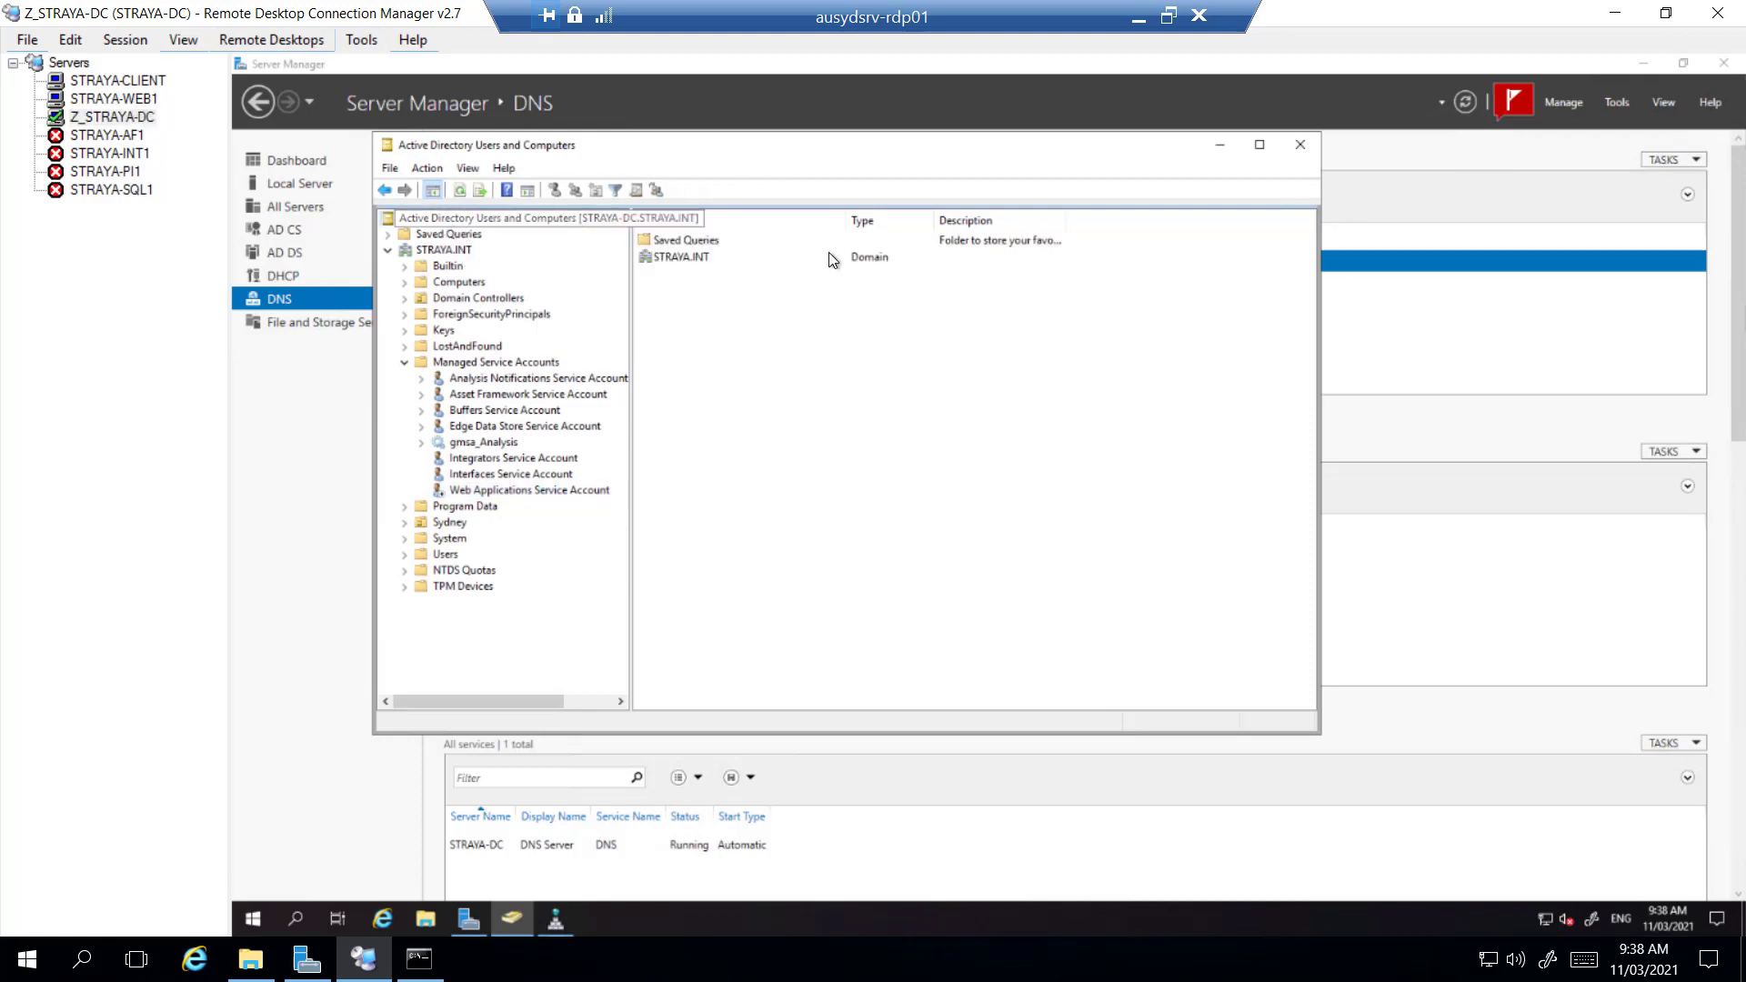
pyautogui.click(473, 490)
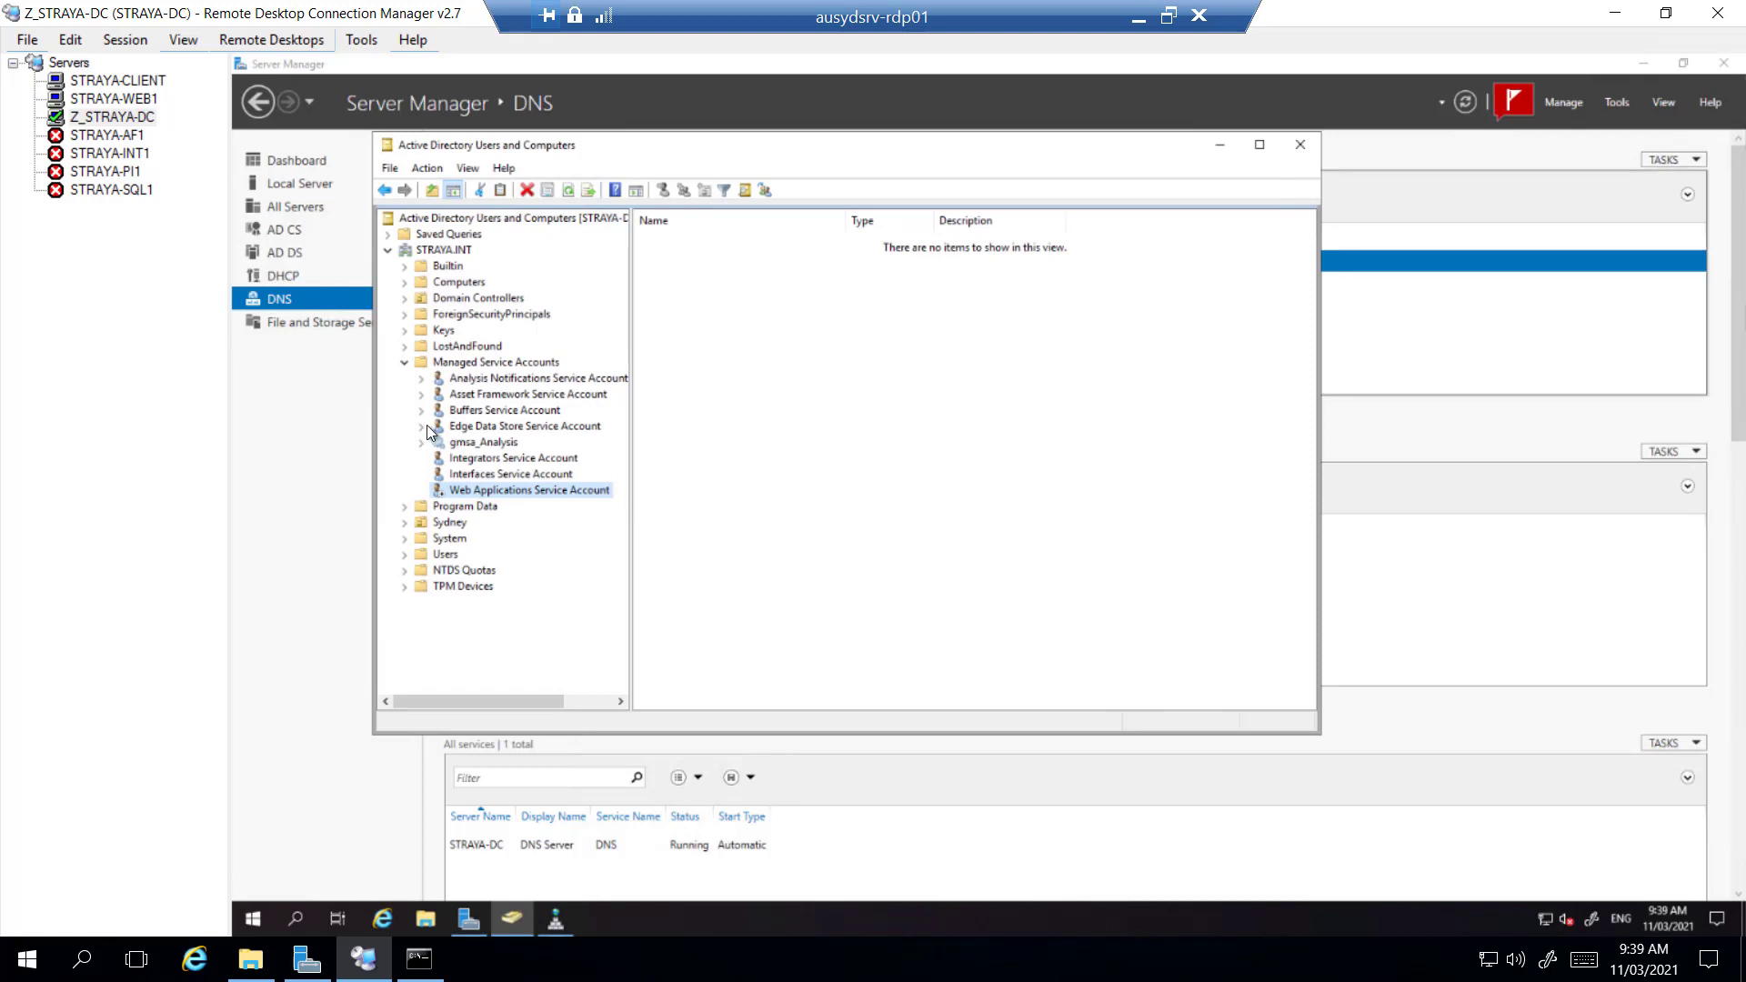
pyautogui.rightClick(551, 491)
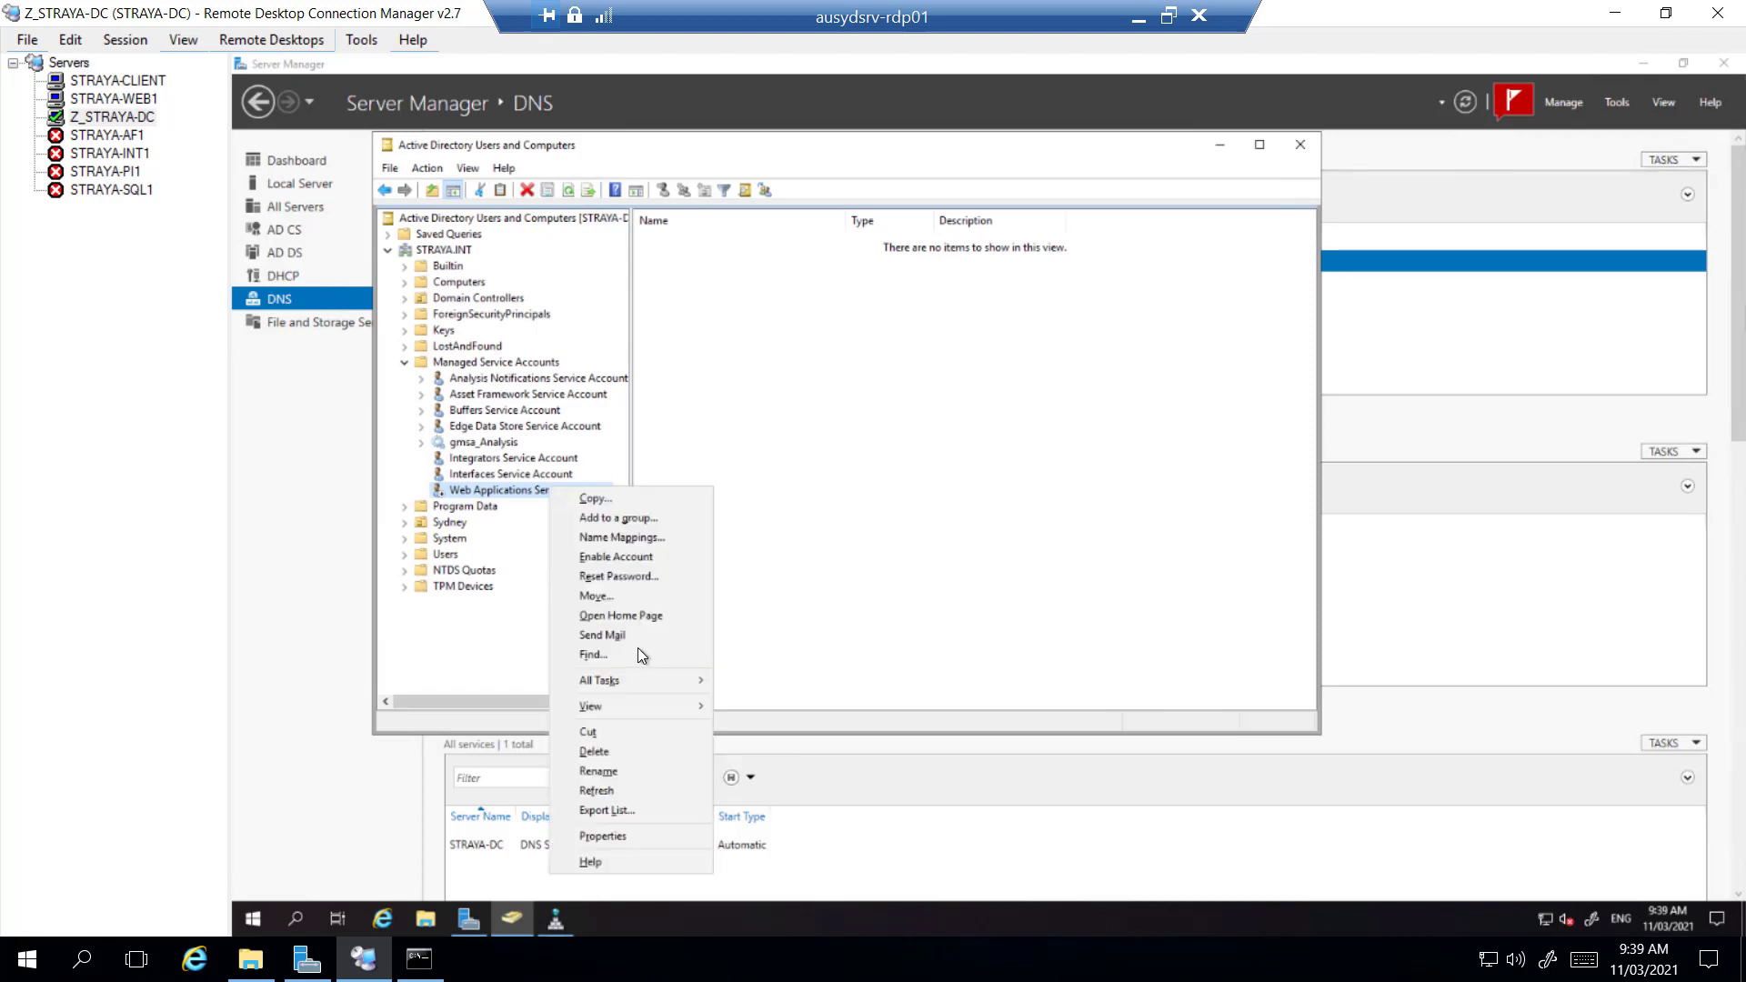
pyautogui.click(612, 833)
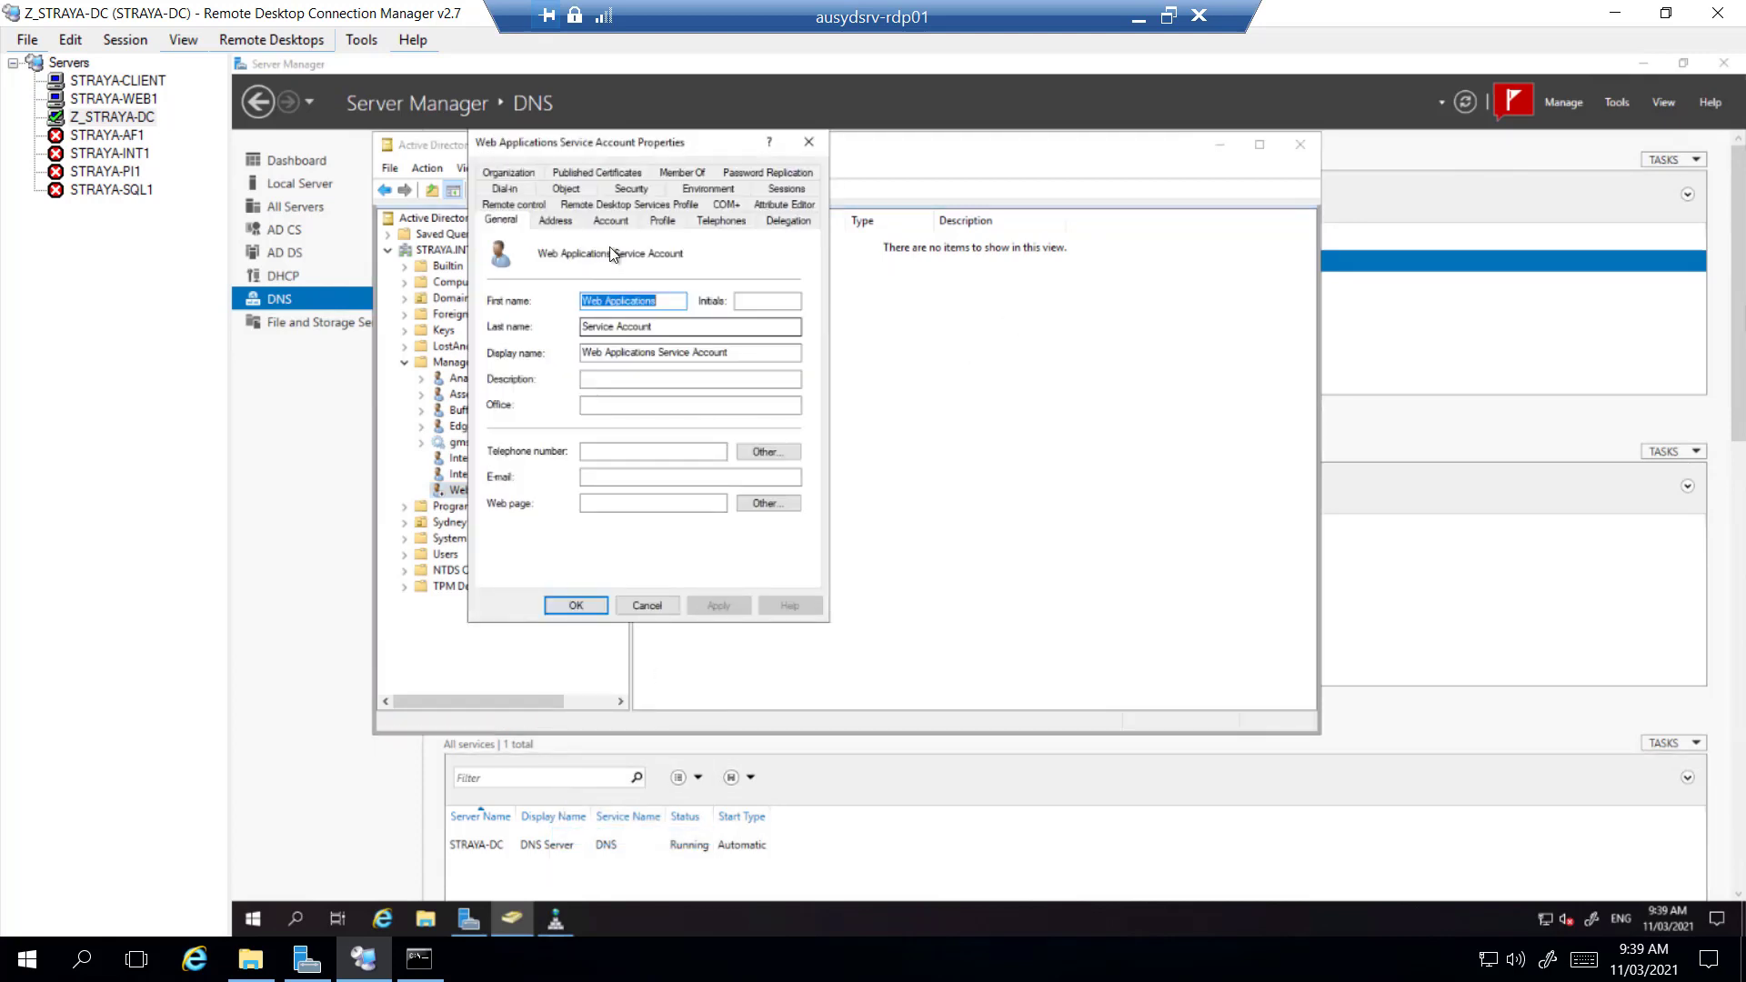
pyautogui.click(611, 221)
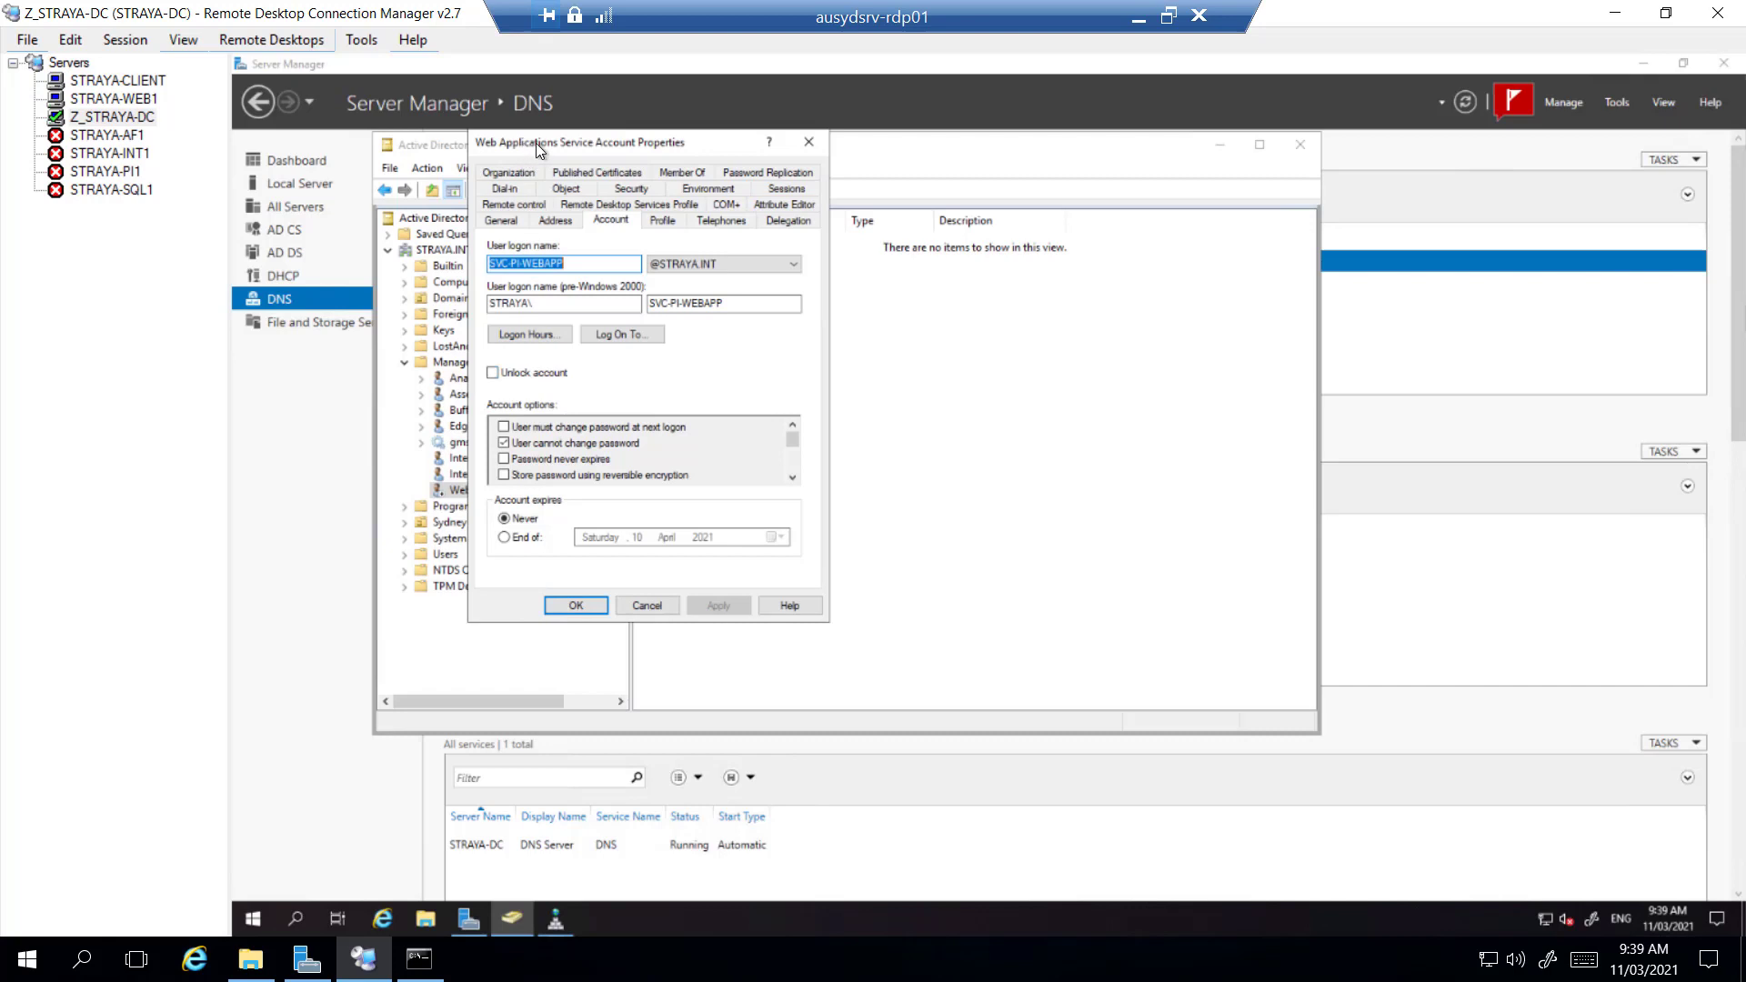
pyautogui.moveTo(598, 141); pyautogui.dragTo(675, 144)
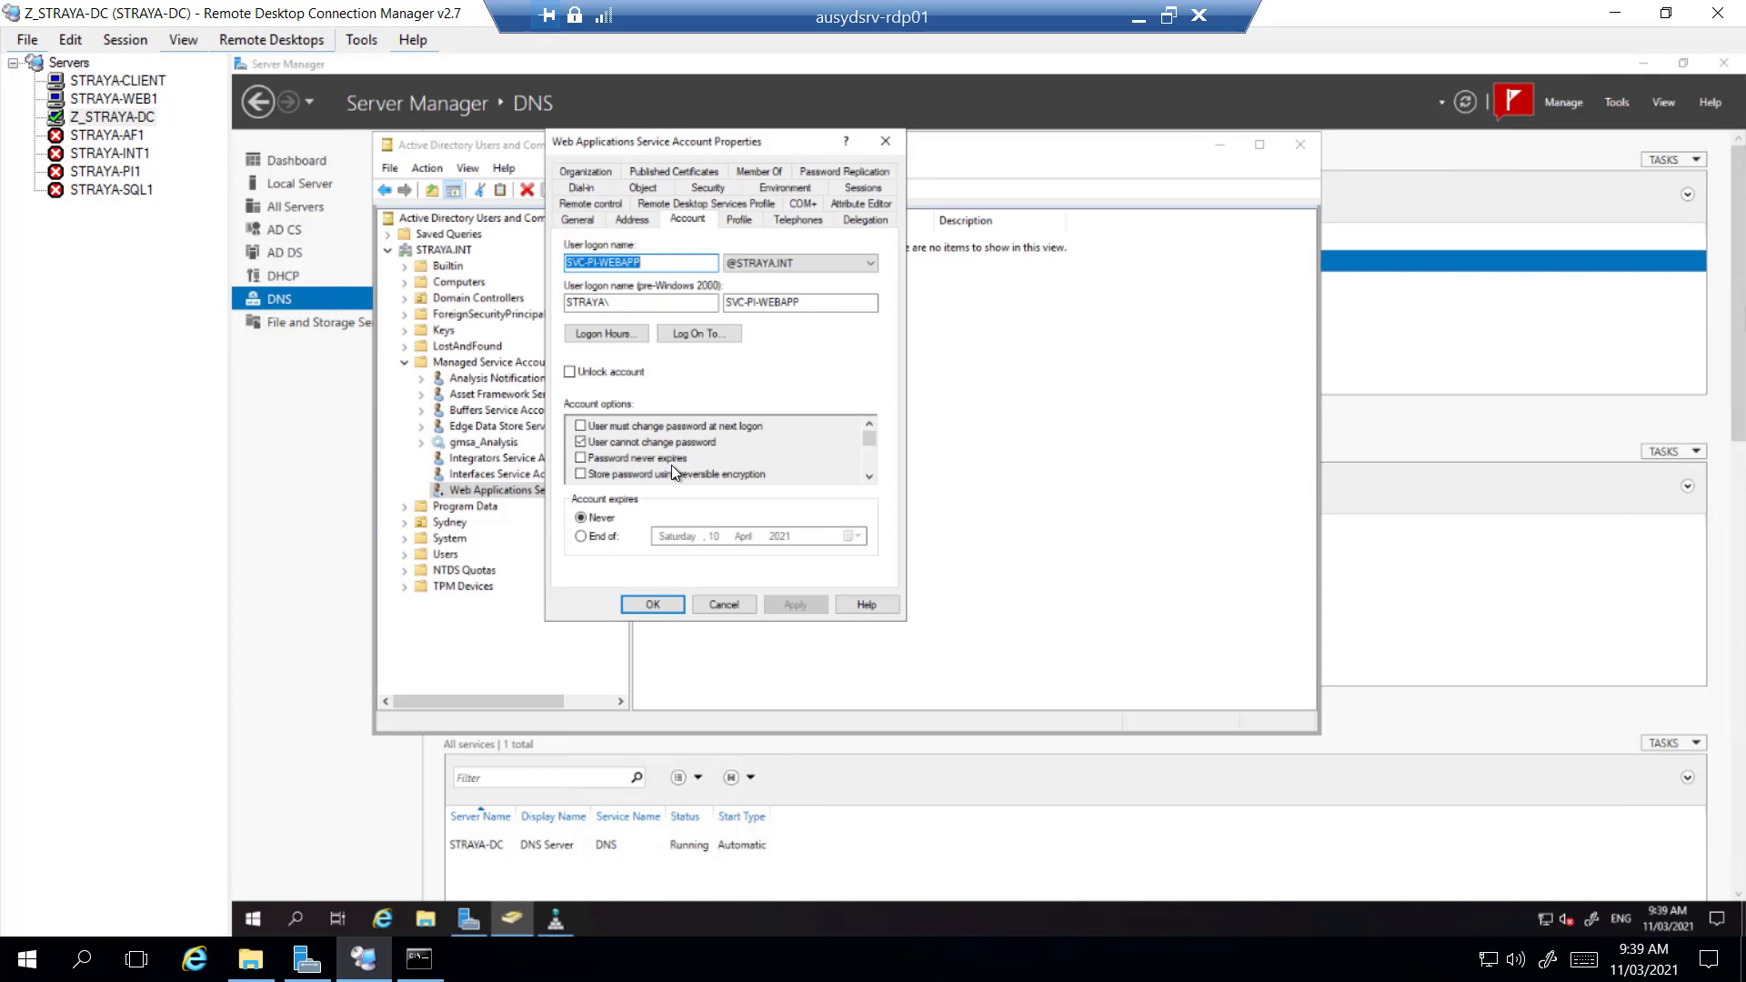
pyautogui.click(581, 459)
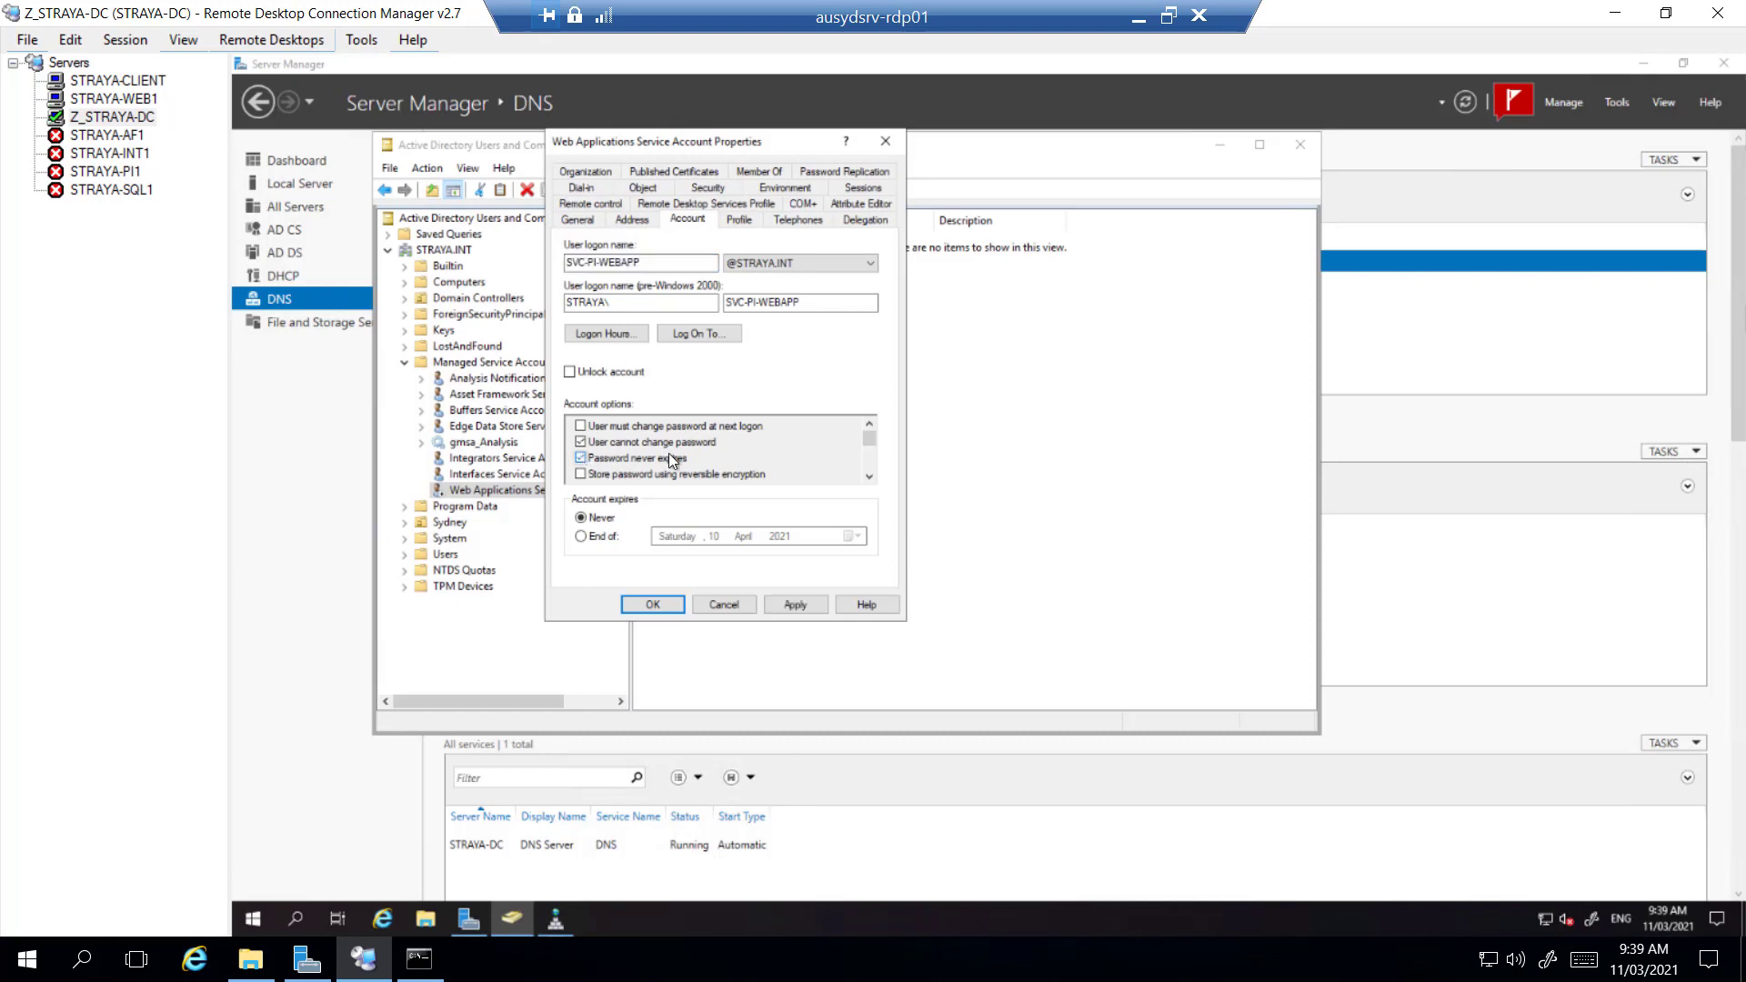
pyautogui.click(568, 373)
pyautogui.click(773, 602)
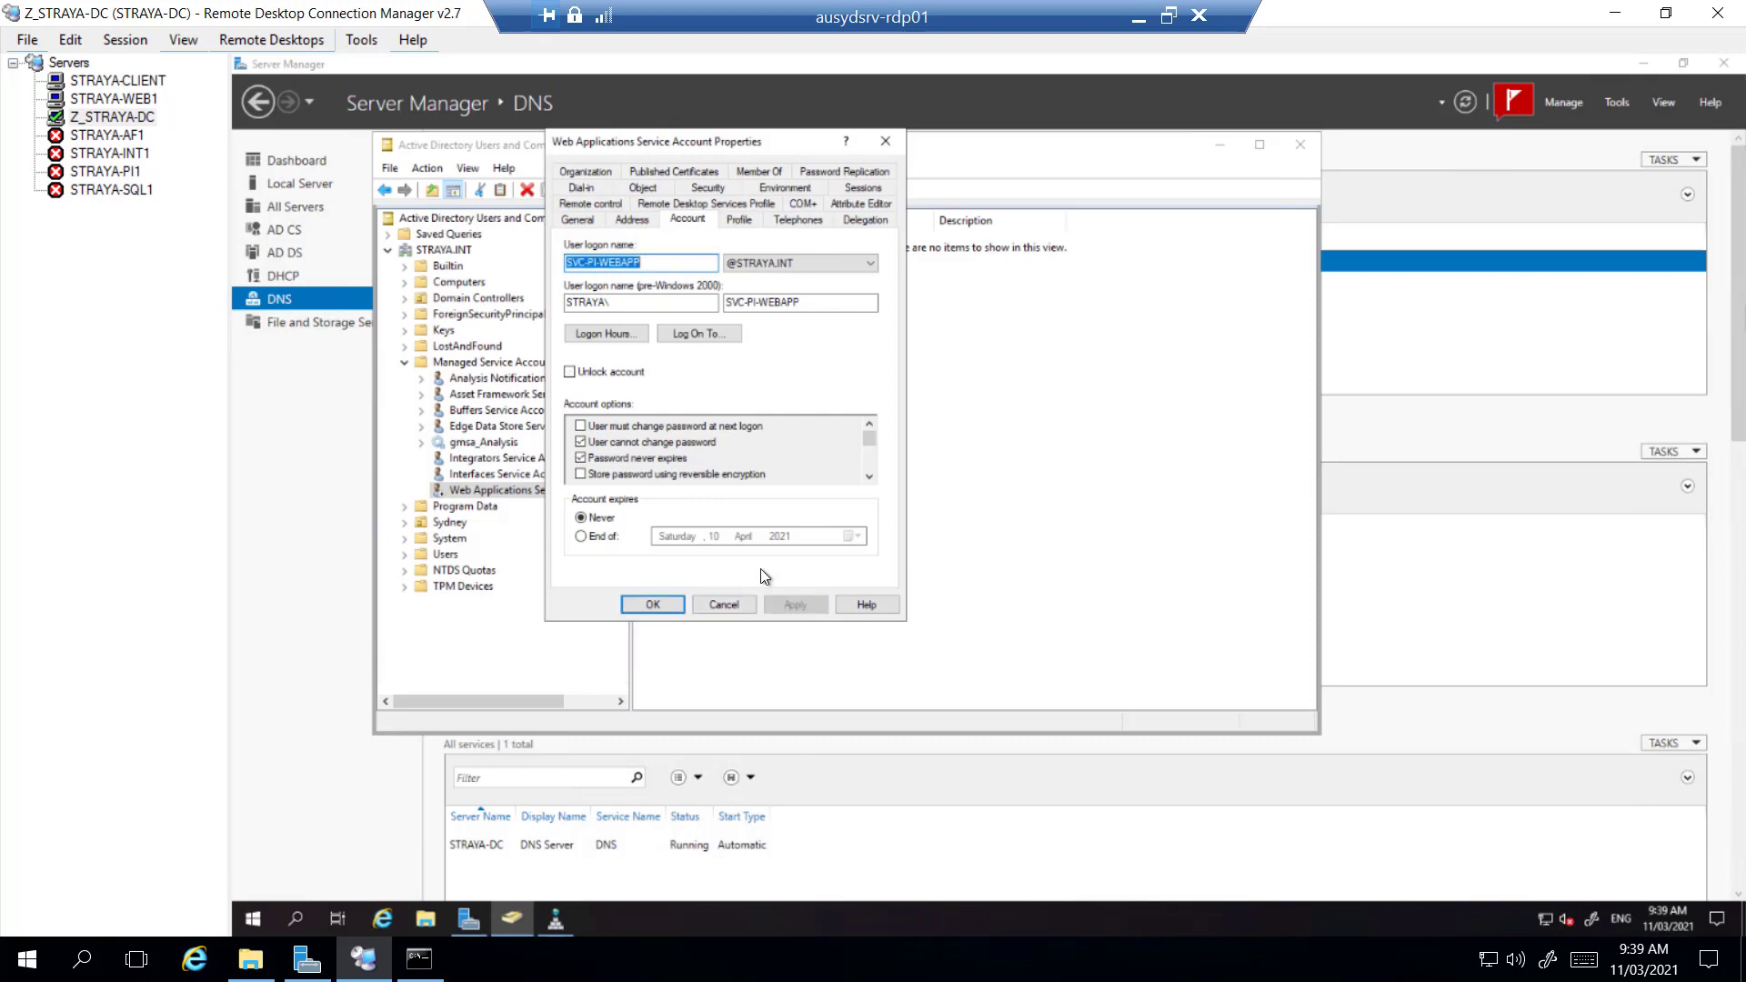
pyautogui.click(654, 611)
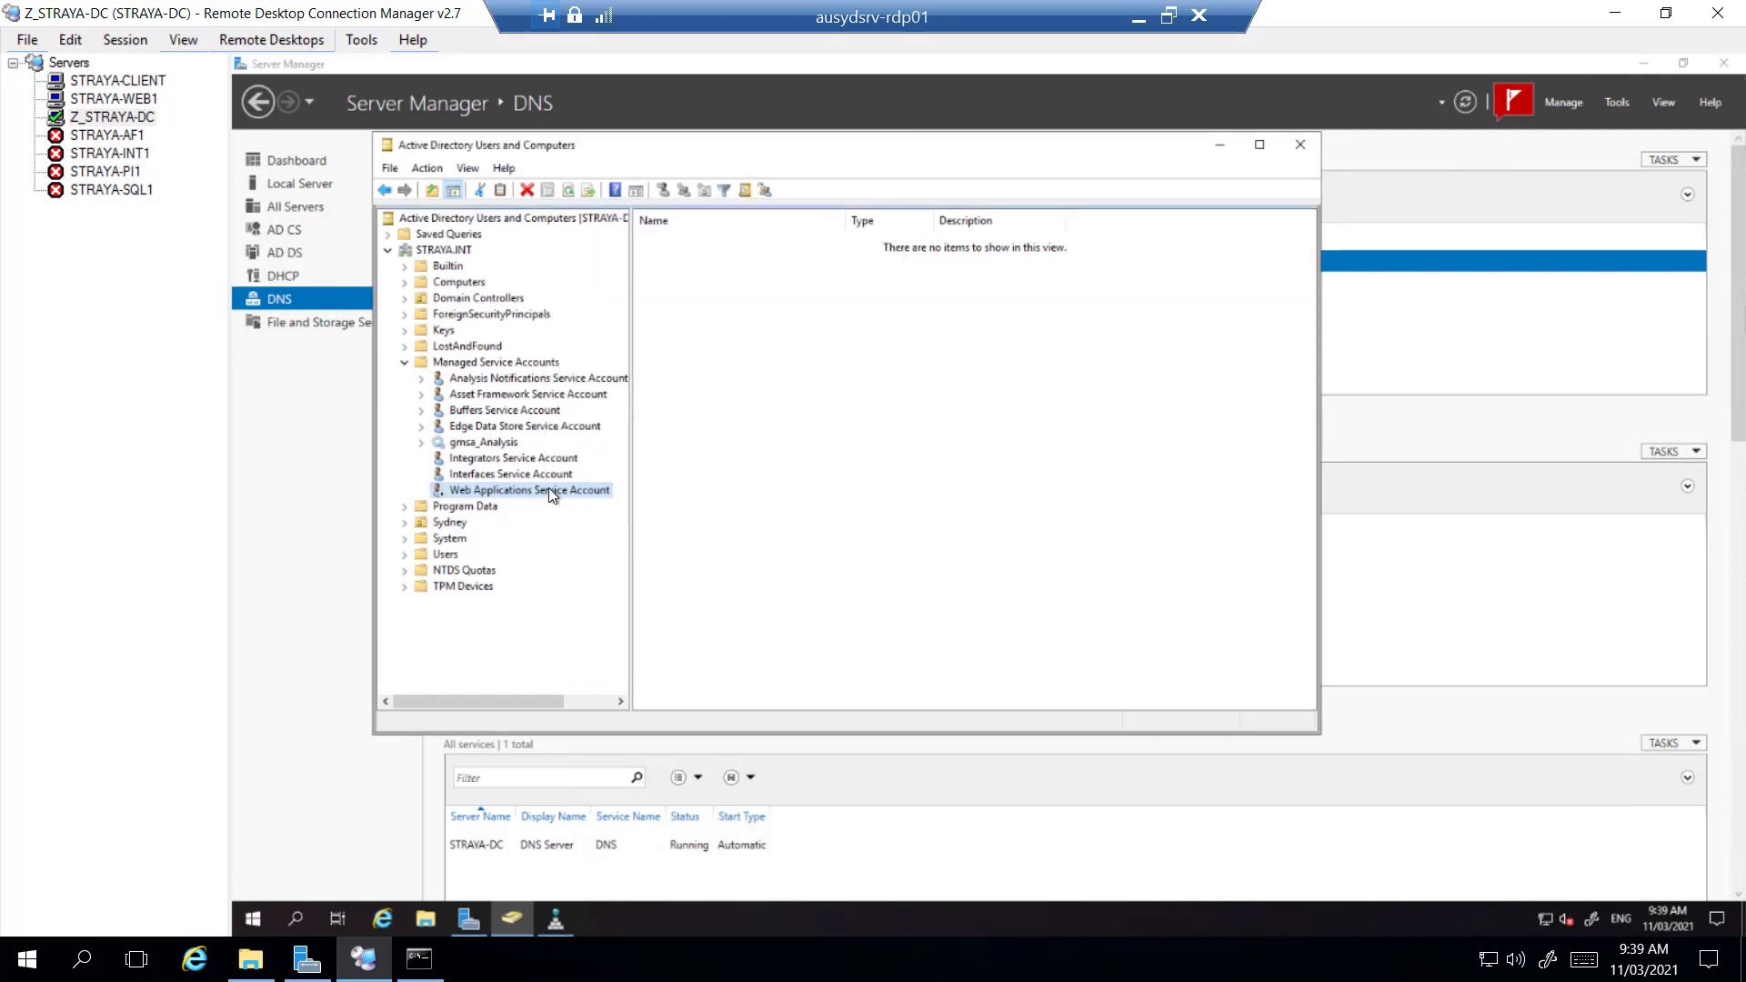
# - Reset the Web Applications Service Account's password, then return to the STRAYA-WEB1 session
pyautogui.rightClick(580, 489)
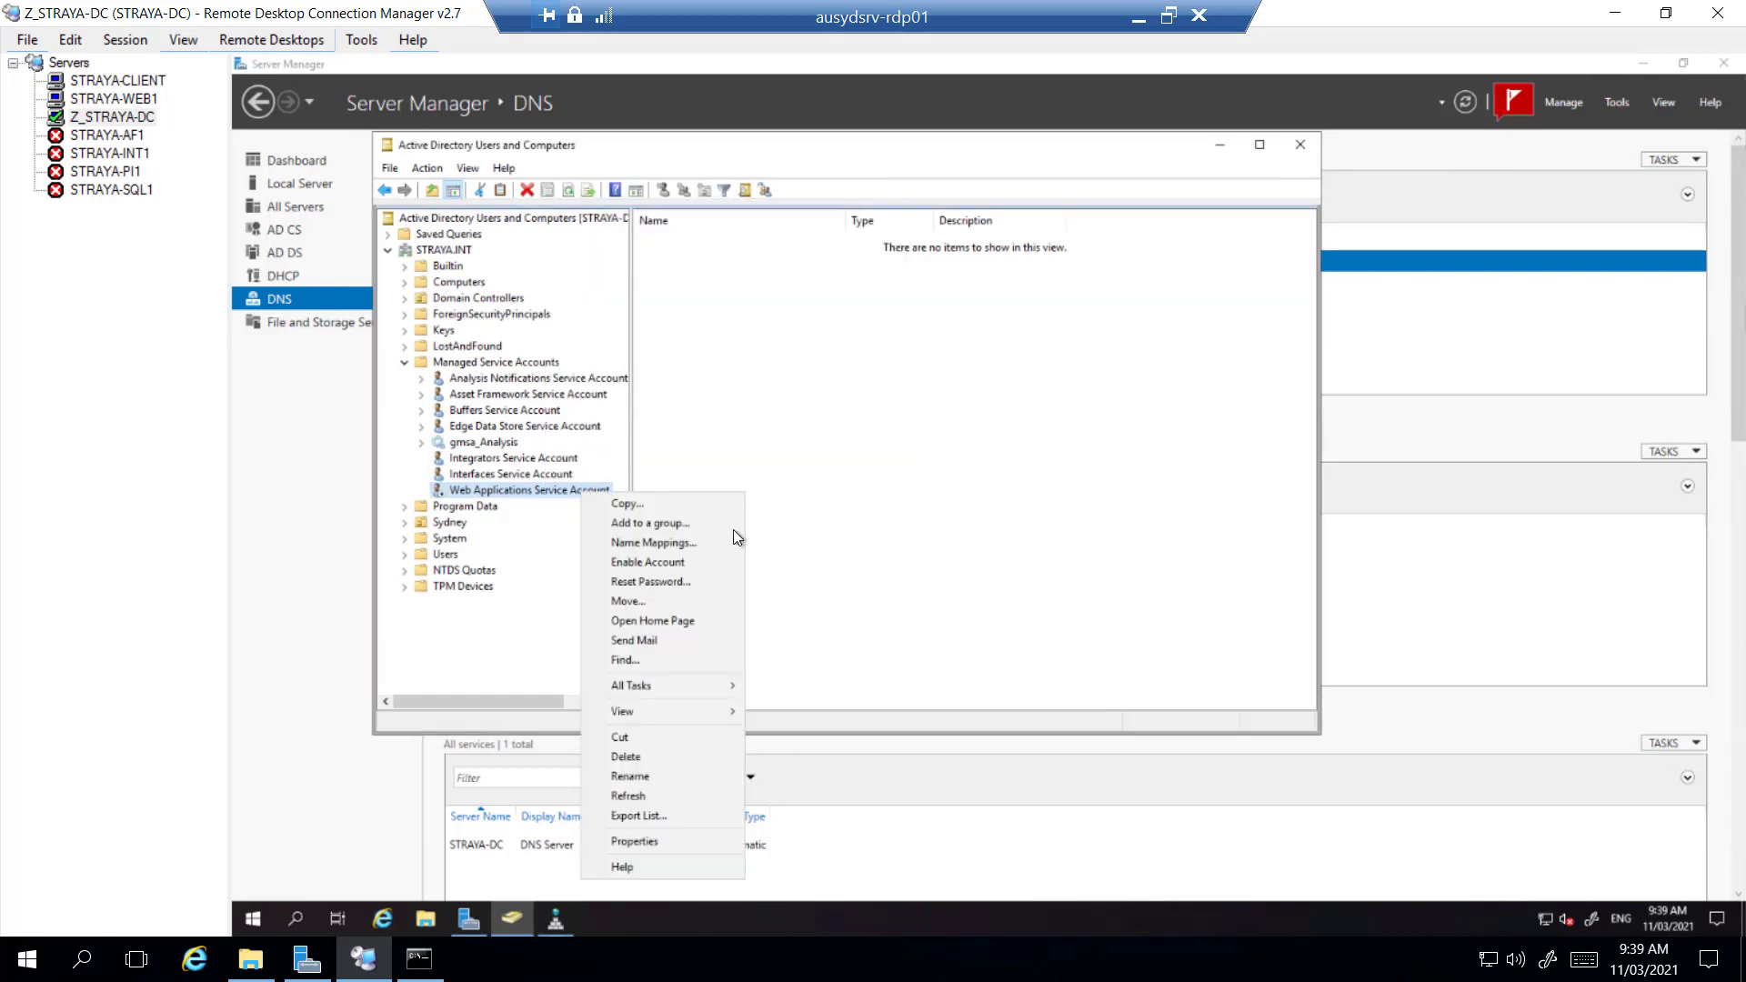
pyautogui.click(658, 582)
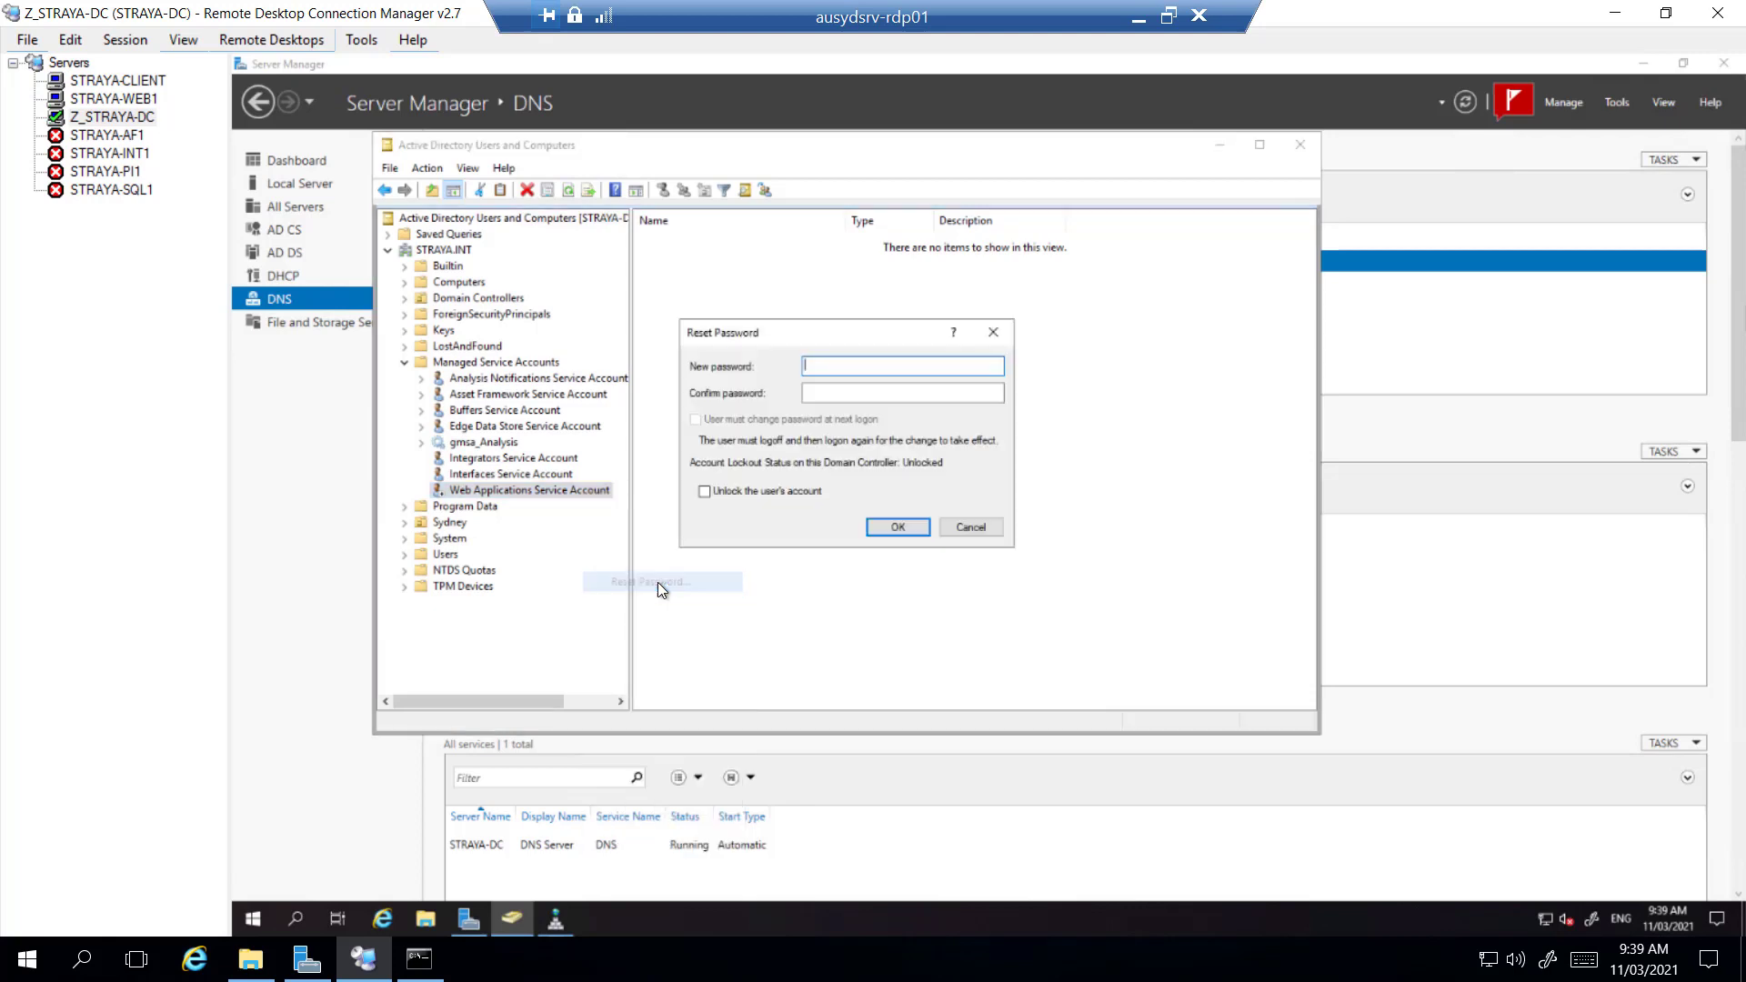
pyautogui.click(854, 387)
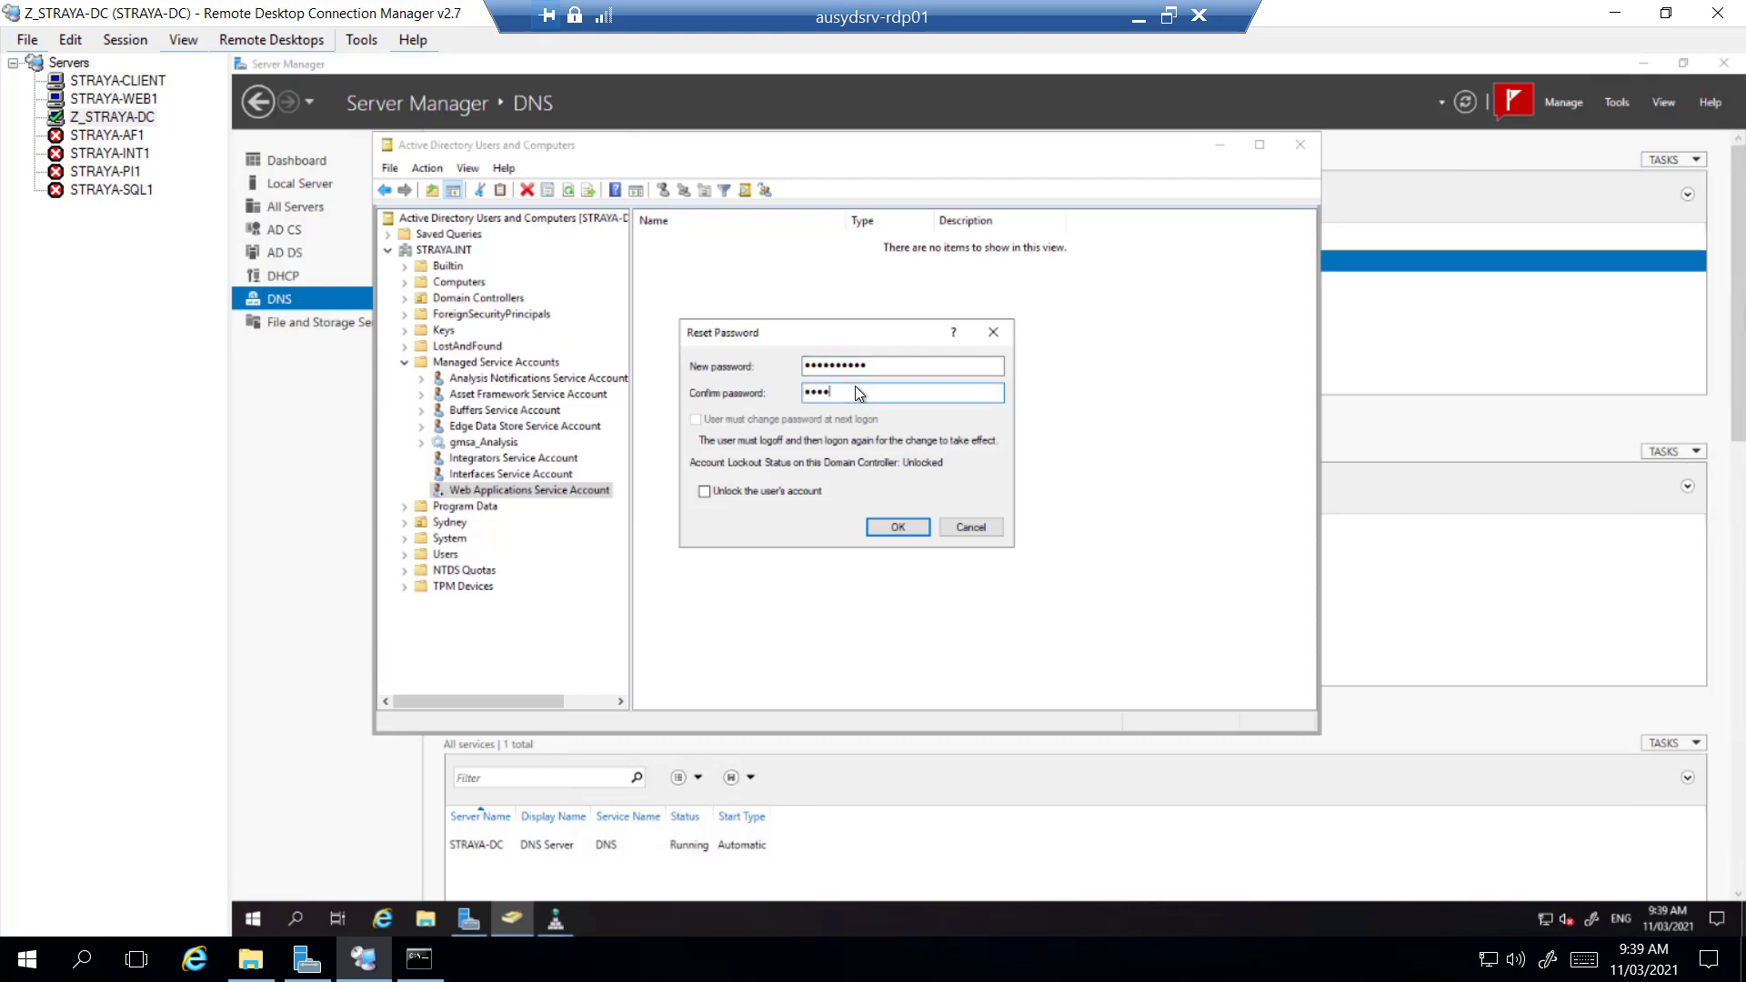
pyautogui.write('••••••••••')
pyautogui.click(897, 527)
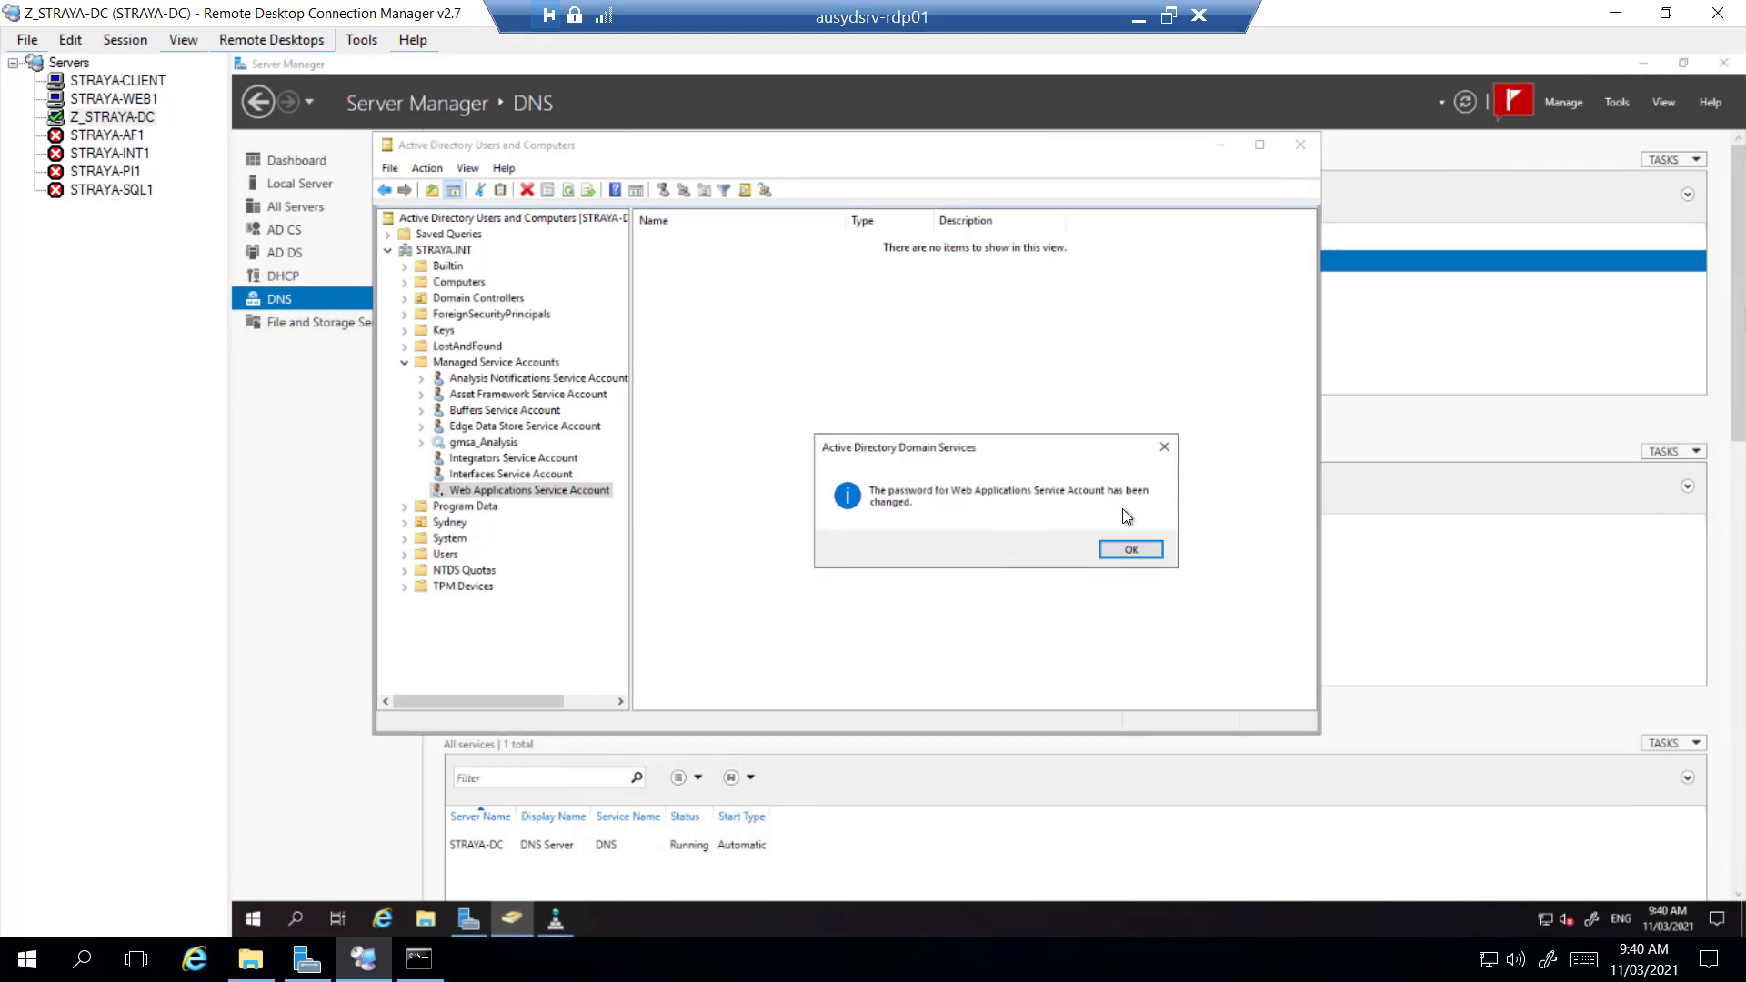
pyautogui.click(1131, 551)
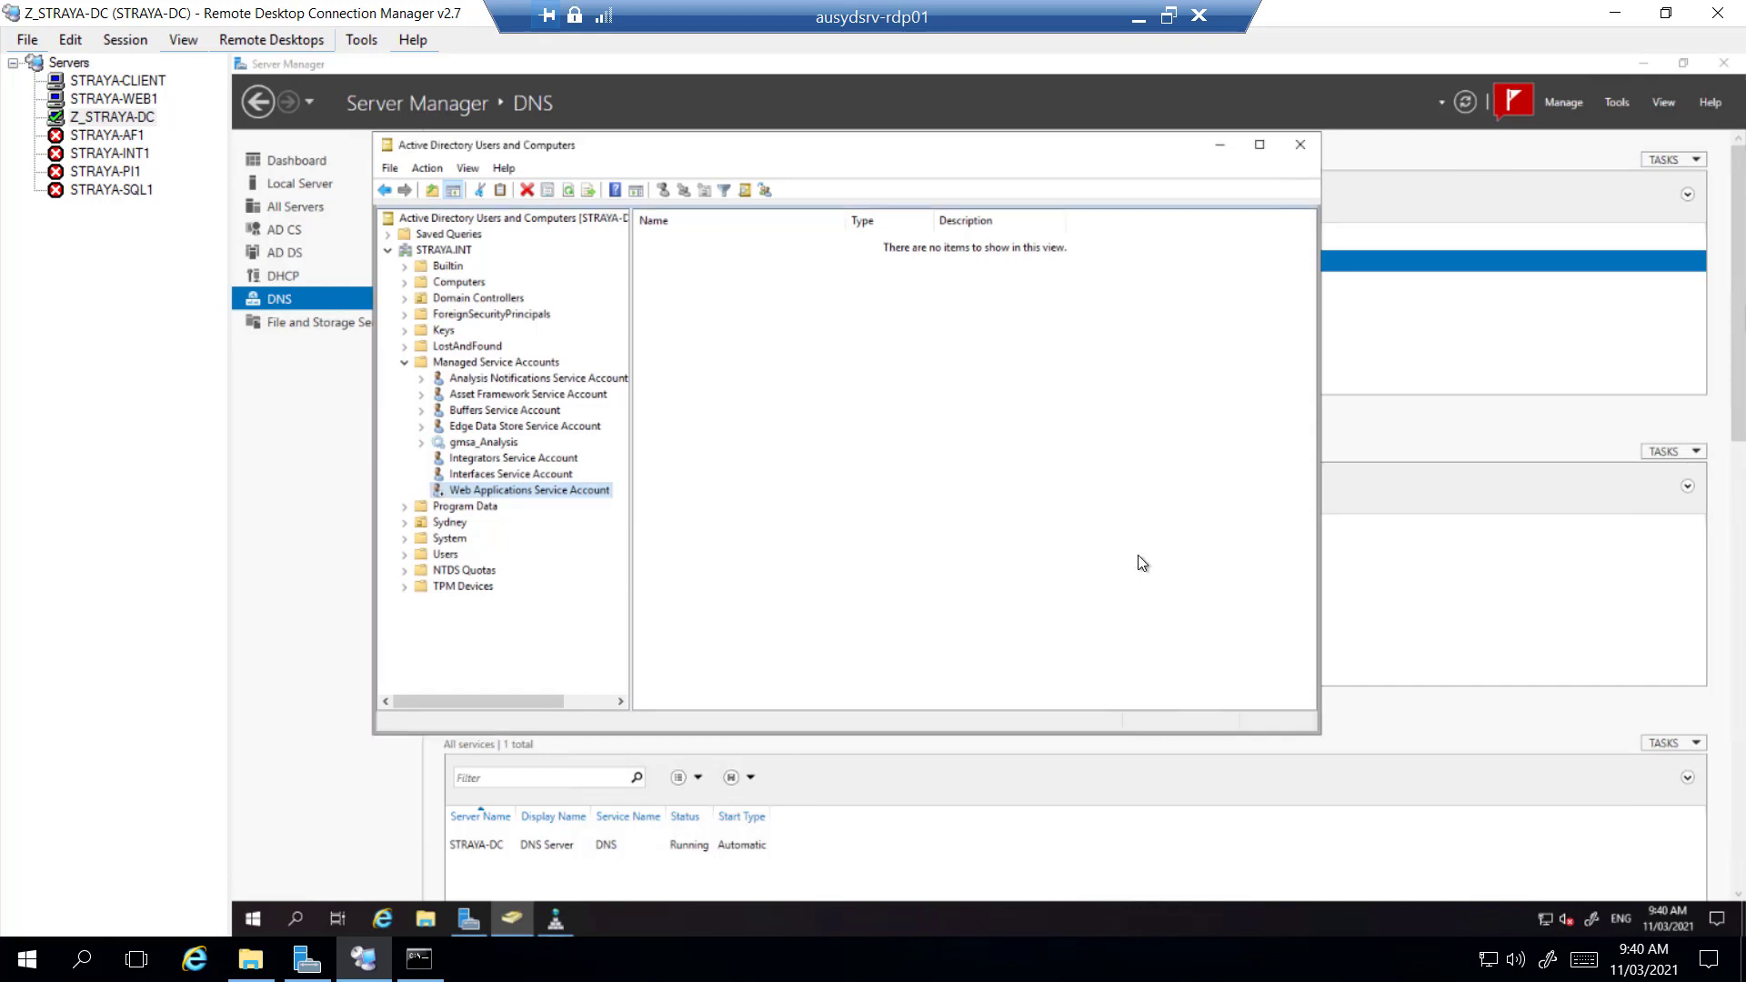
pyautogui.click(127, 98)
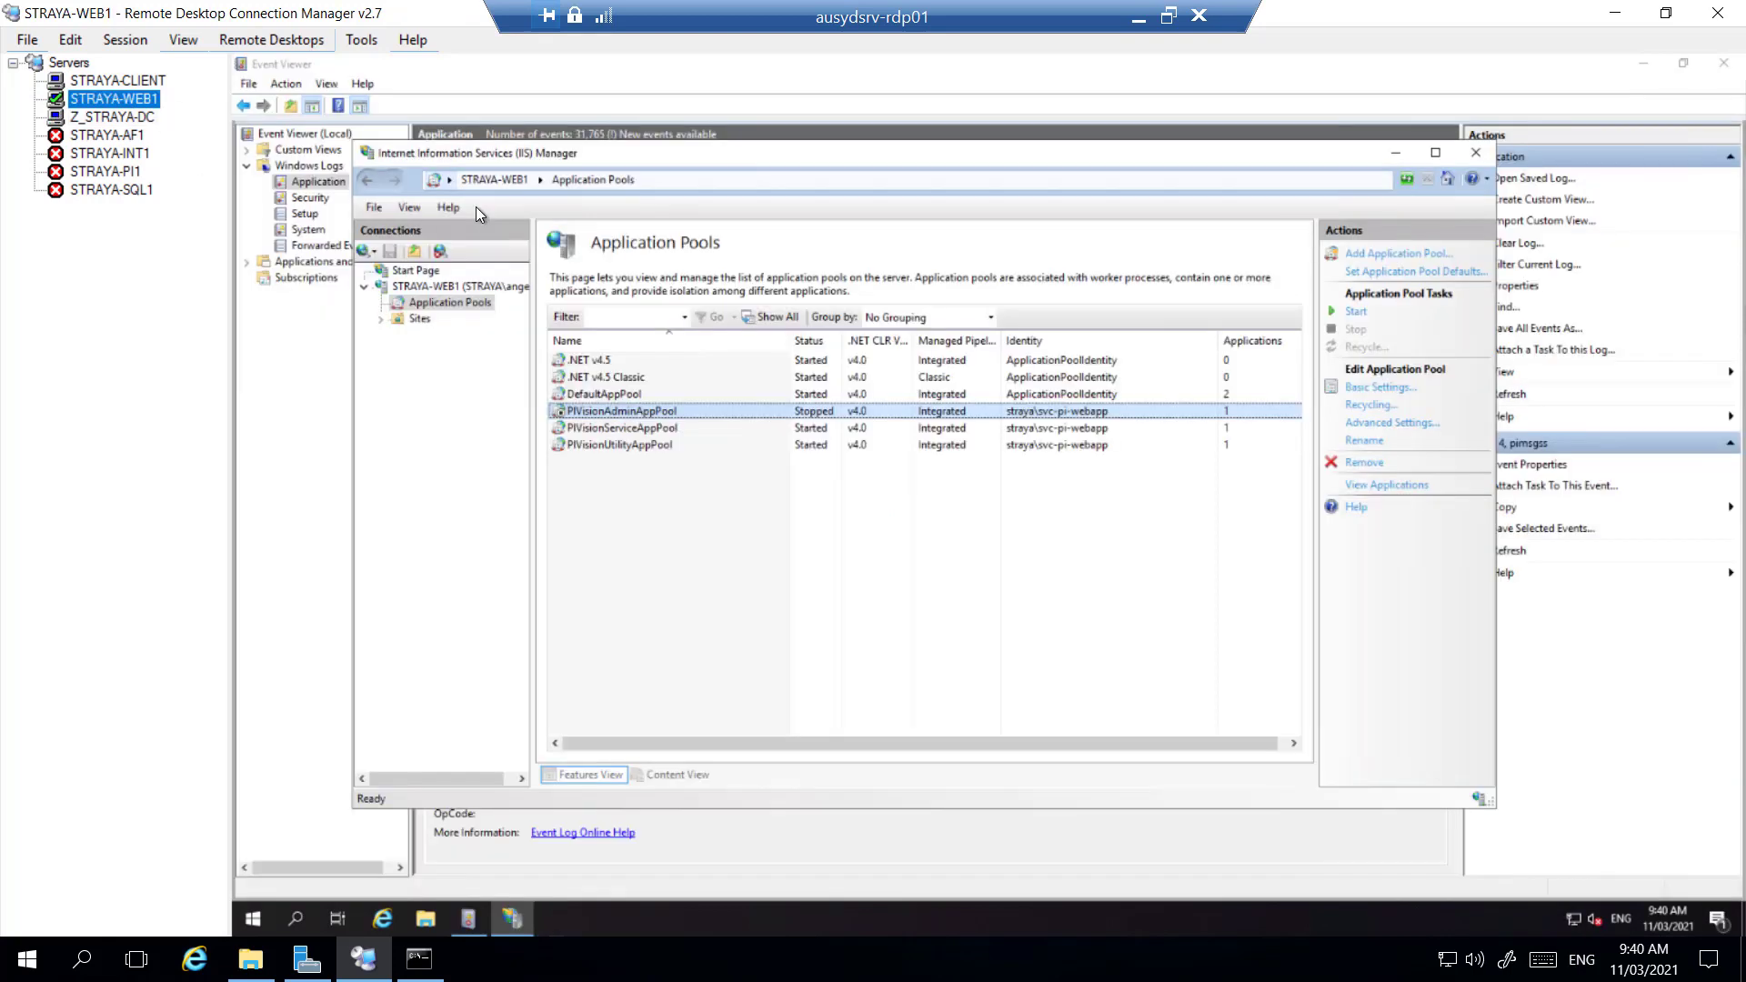
# - Set PIVisionAdminAppPool's identity to straya\svc-pi-webapp with the updated password, then start the pool
pyautogui.click(1379, 421)
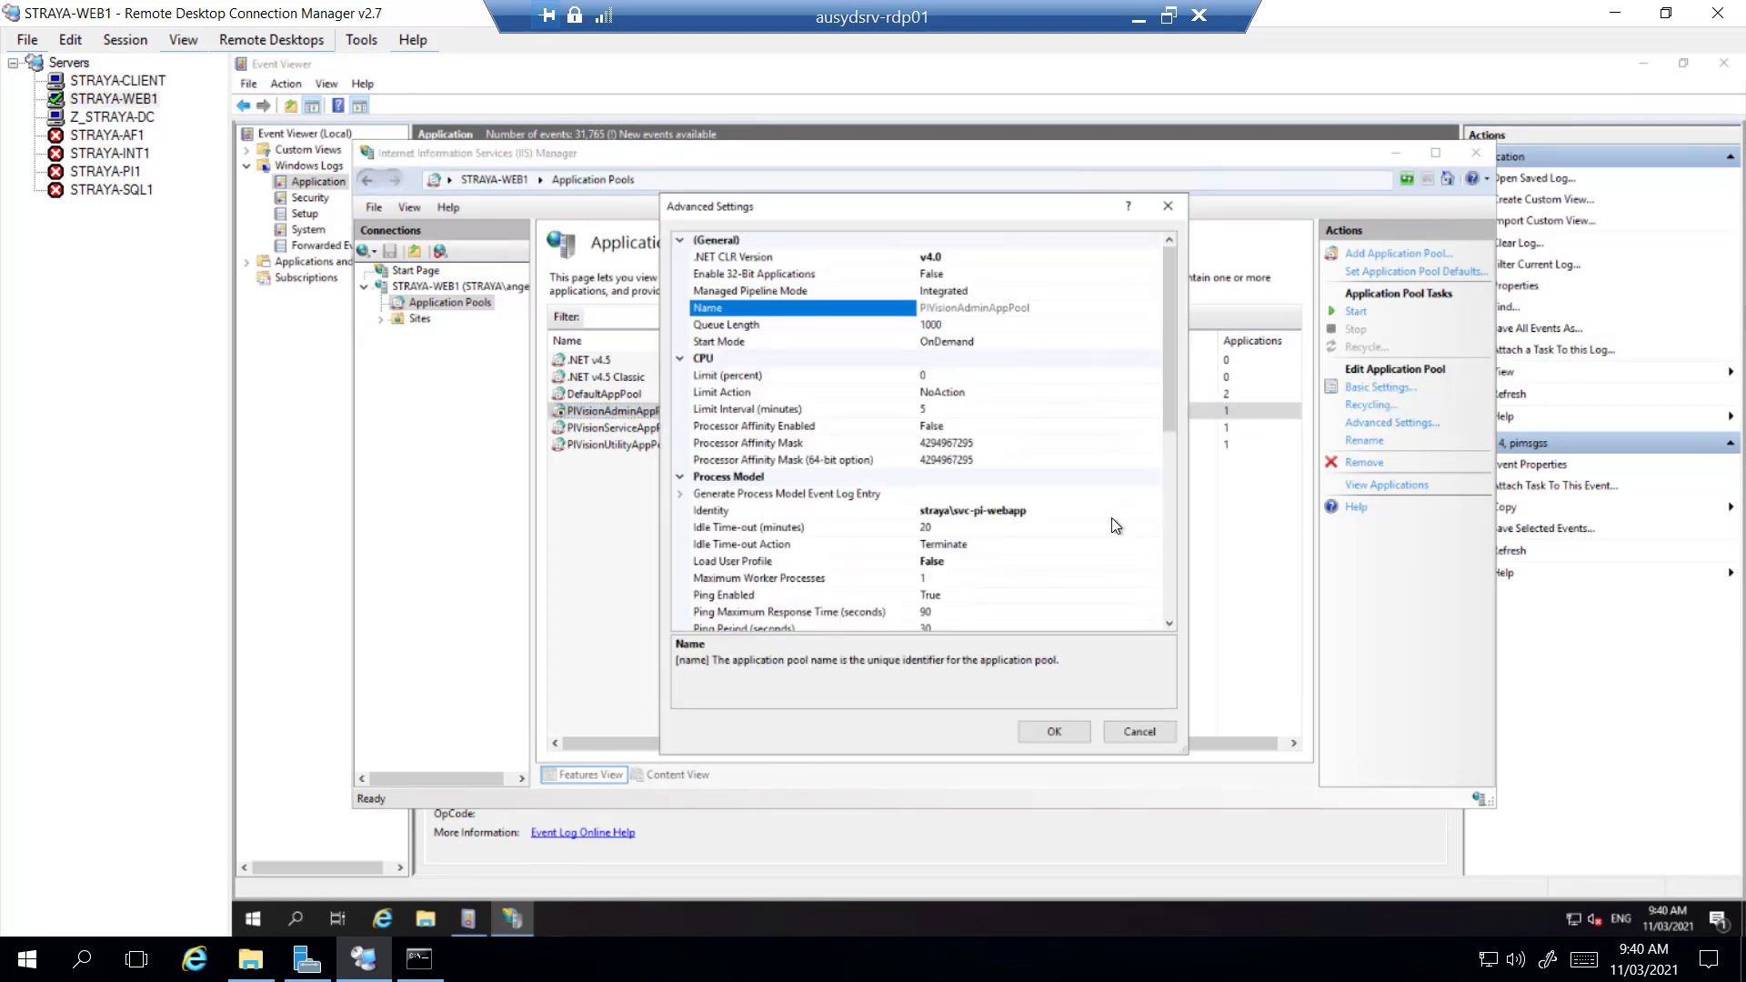
pyautogui.click(1111, 516)
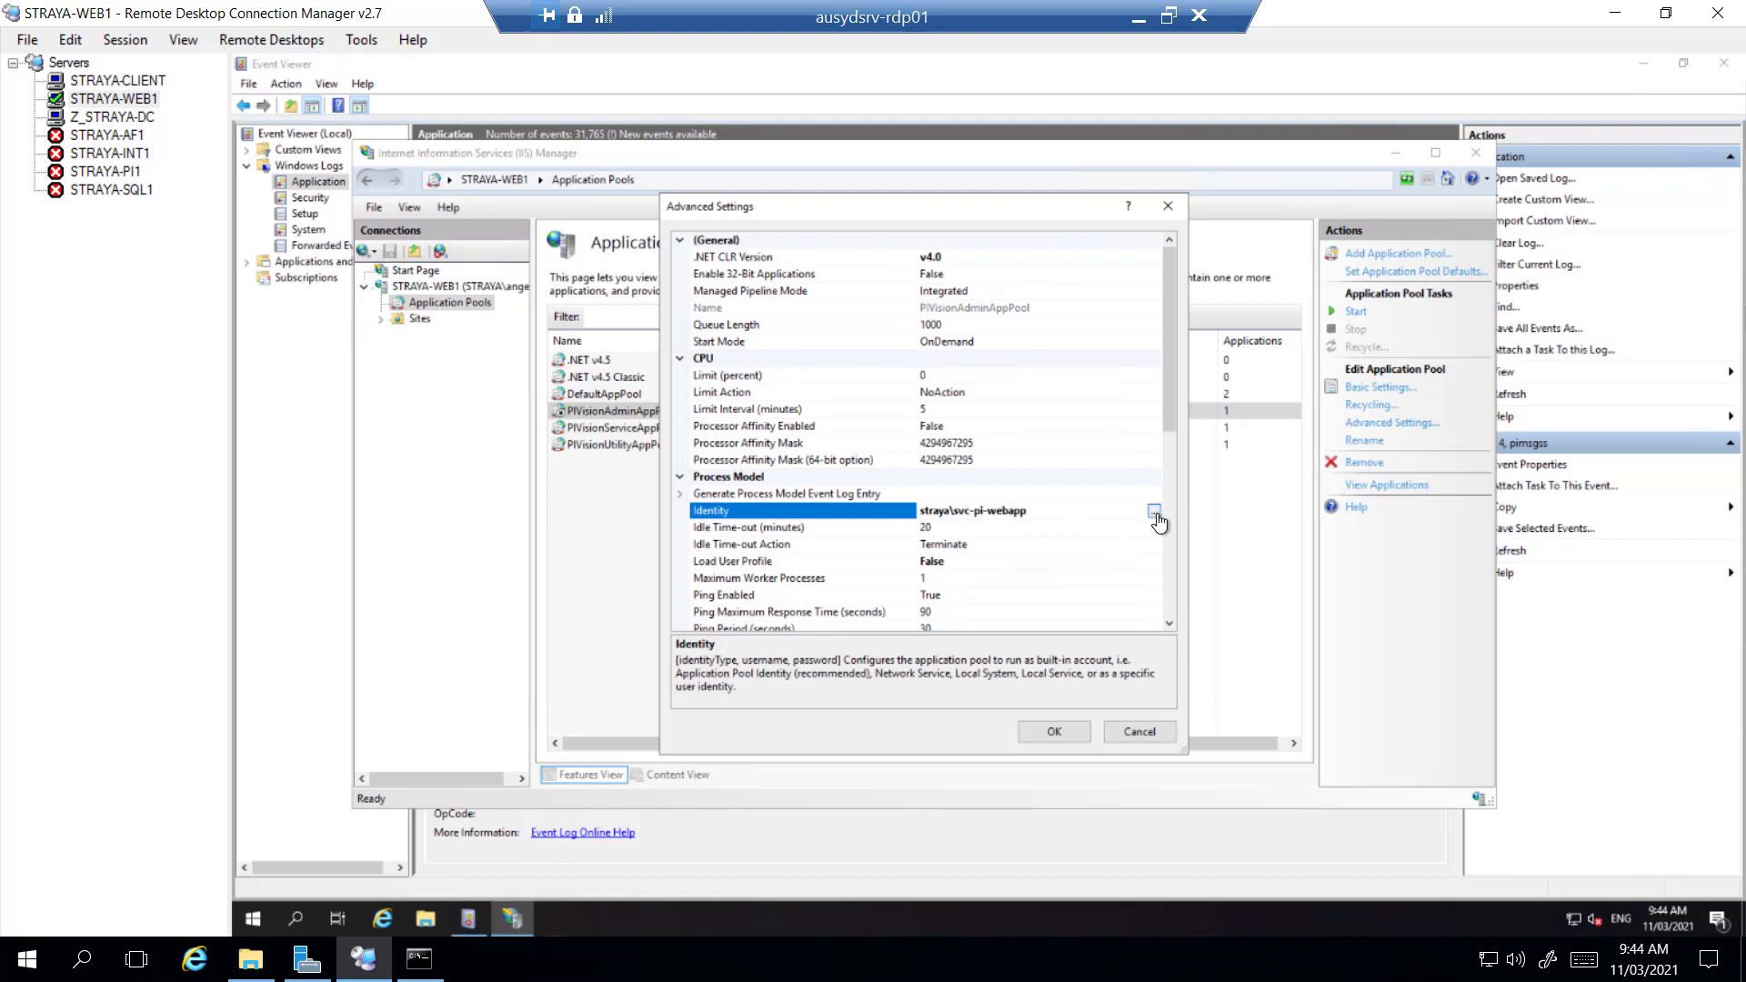
pyautogui.click(1153, 512)
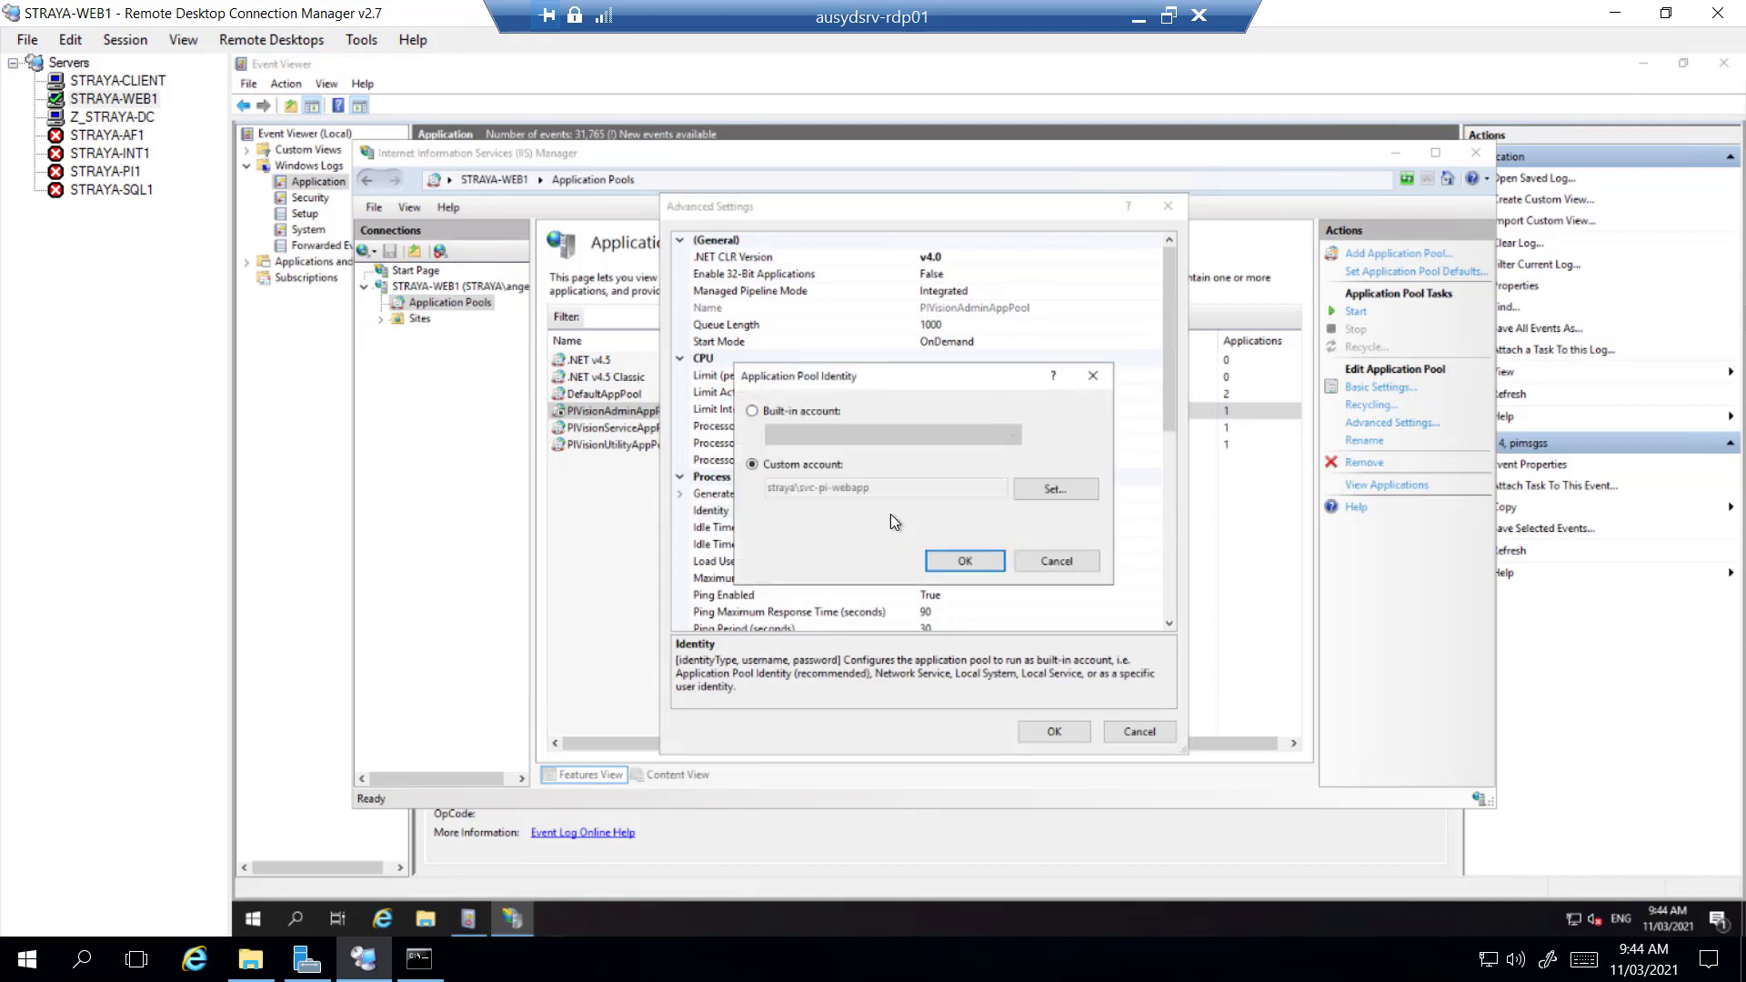
pyautogui.click(1050, 489)
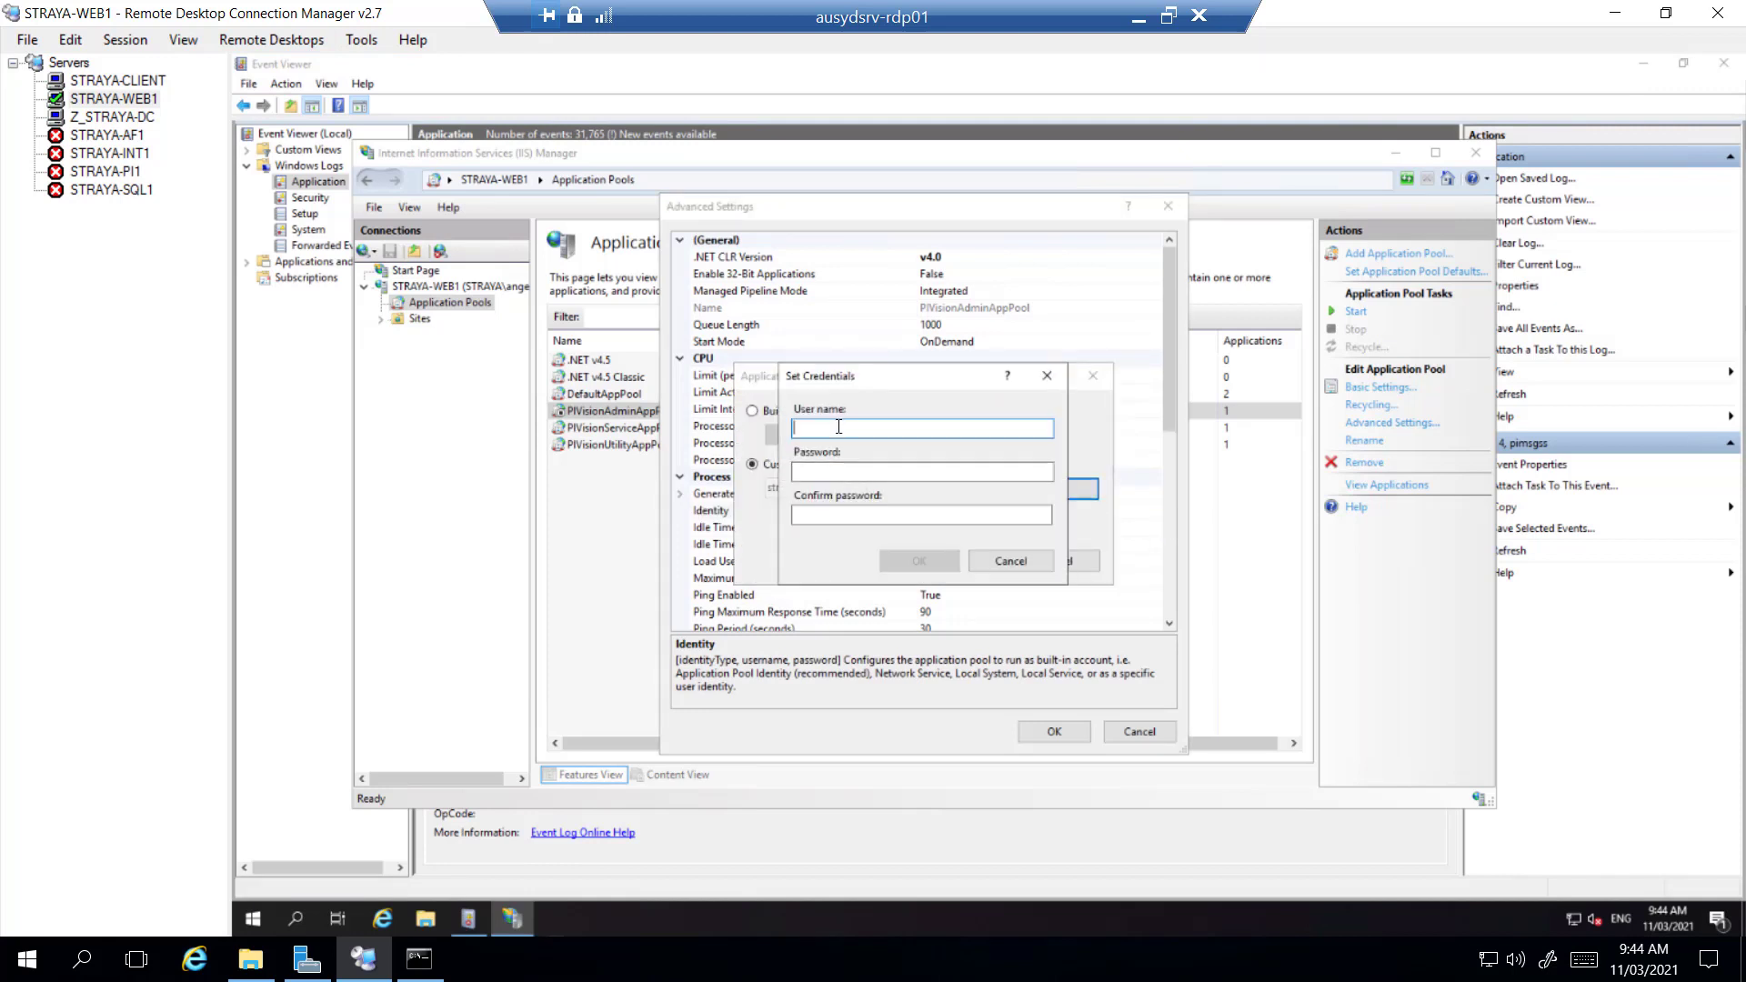
pyautogui.write('straya')
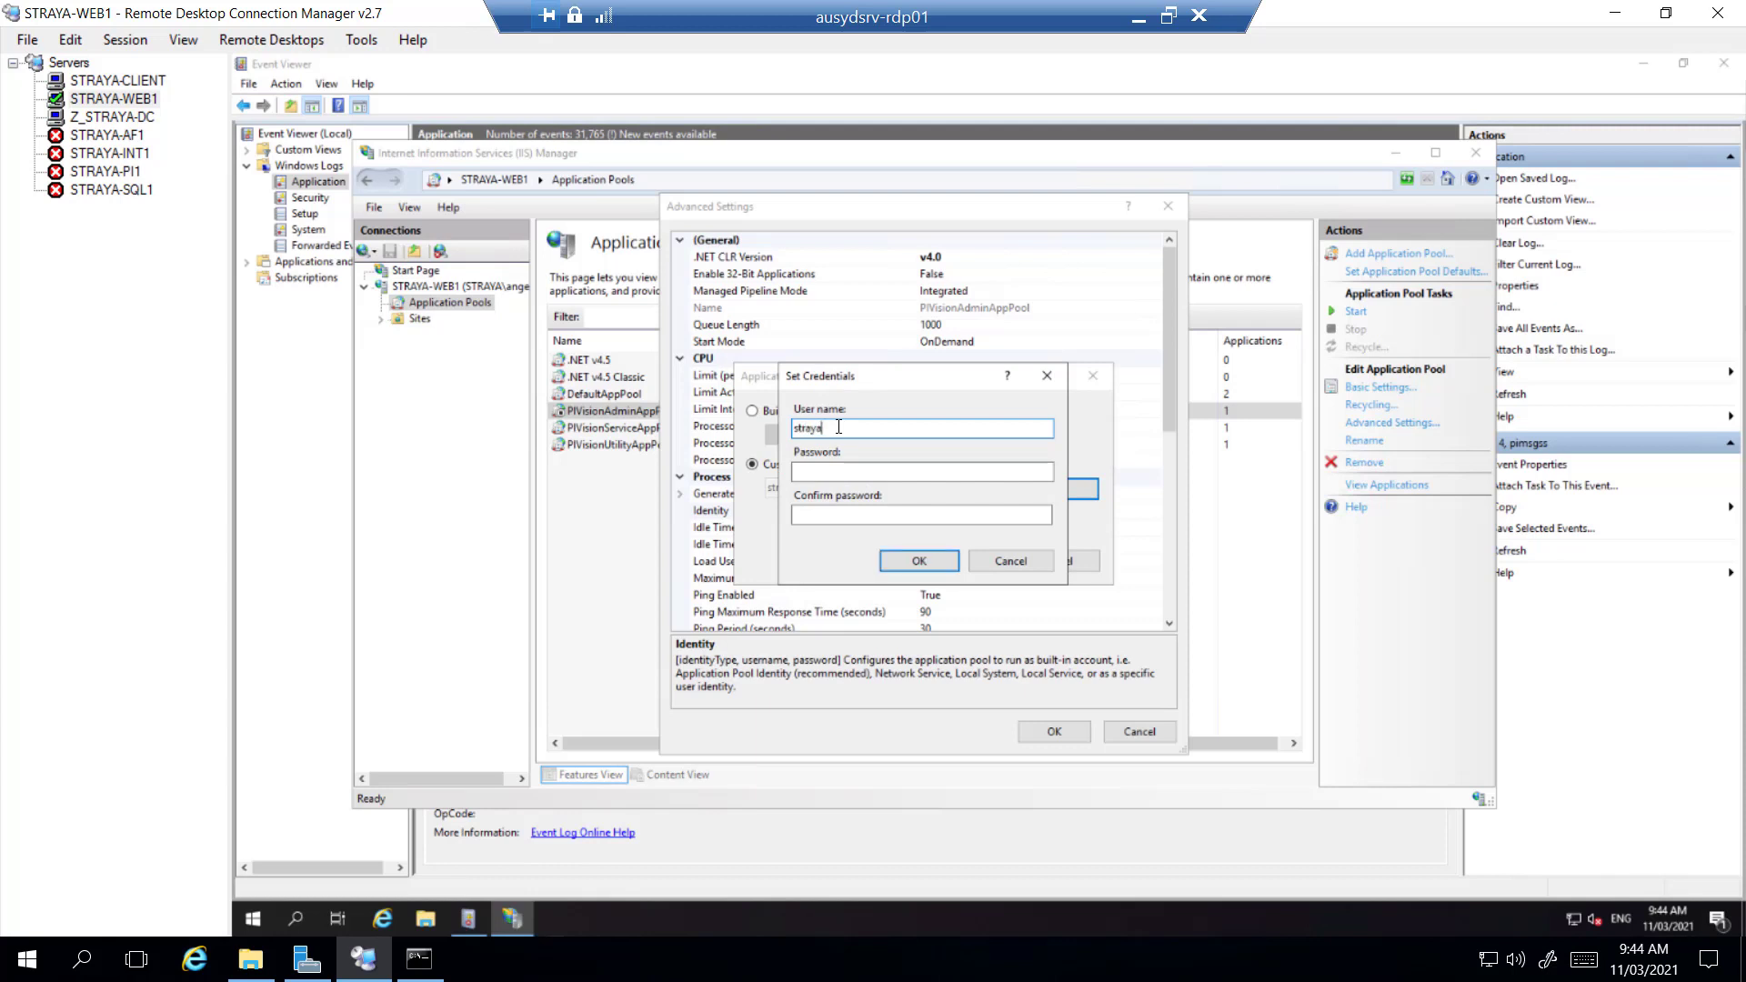
pyautogui.write('\\svc-pi-webapp')
pyautogui.press('Tab')
pyautogui.write('••')
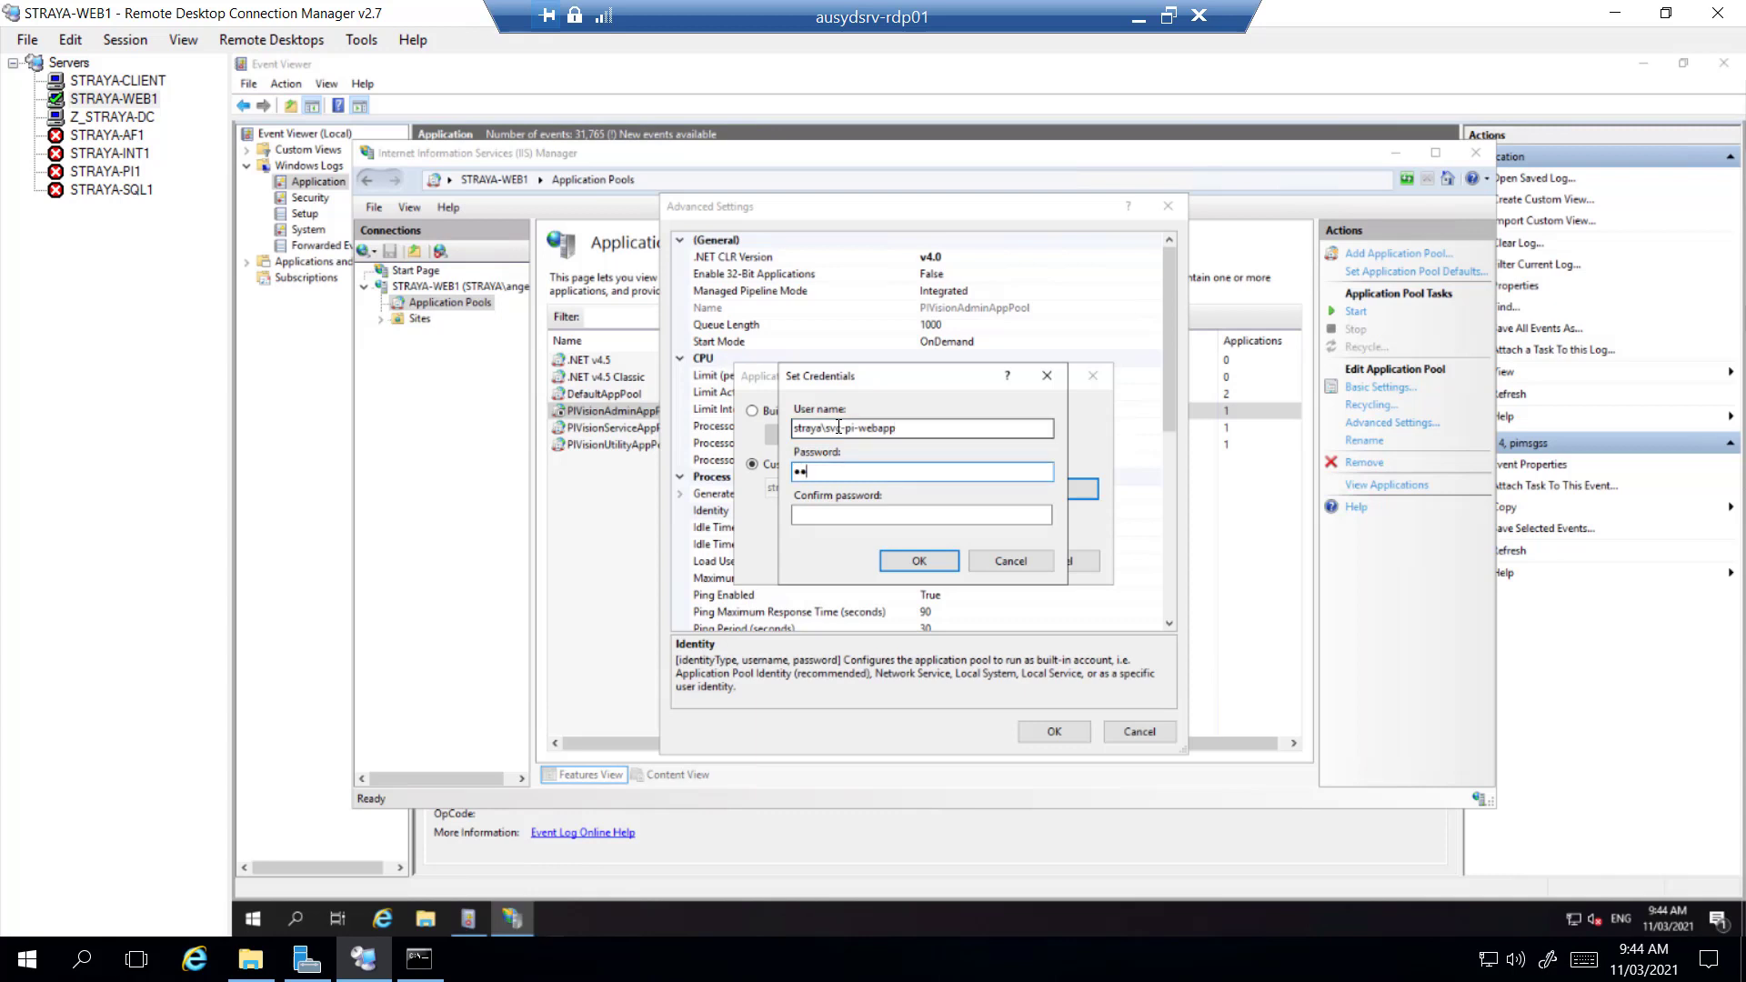
pyautogui.write('•••••••••')
pyautogui.press('Tab')
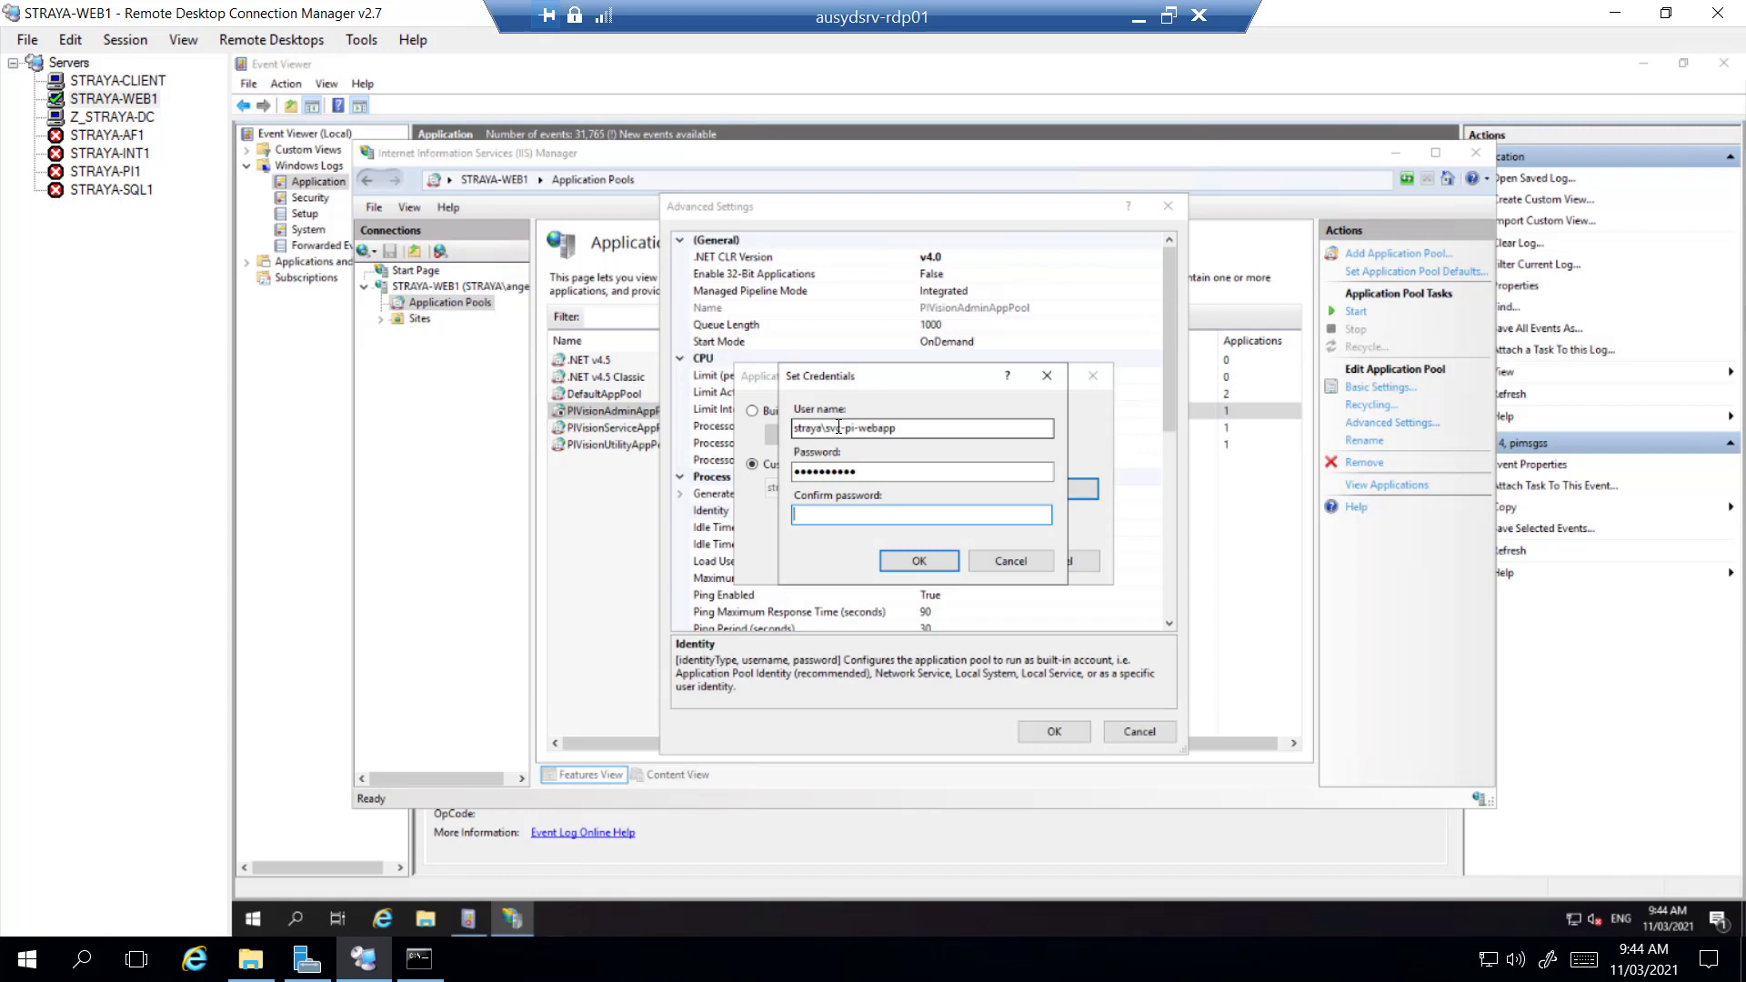
pyautogui.write('•••••••••••')
pyautogui.press('Return')
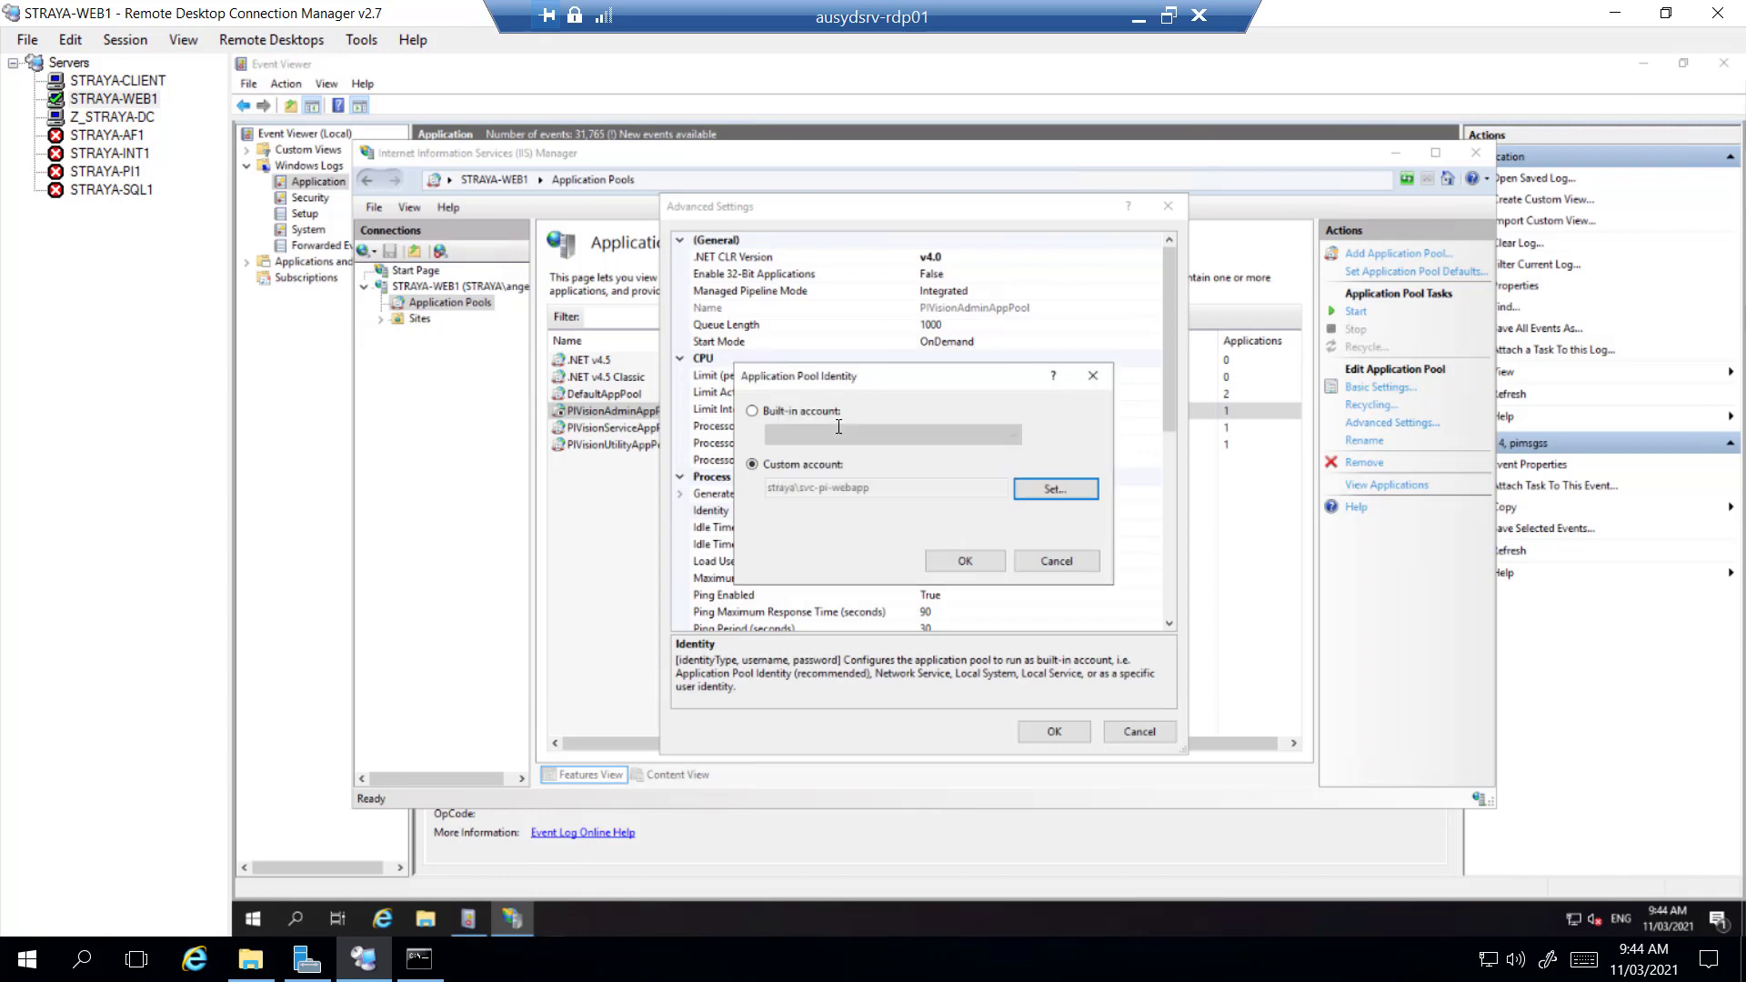
pyautogui.click(953, 565)
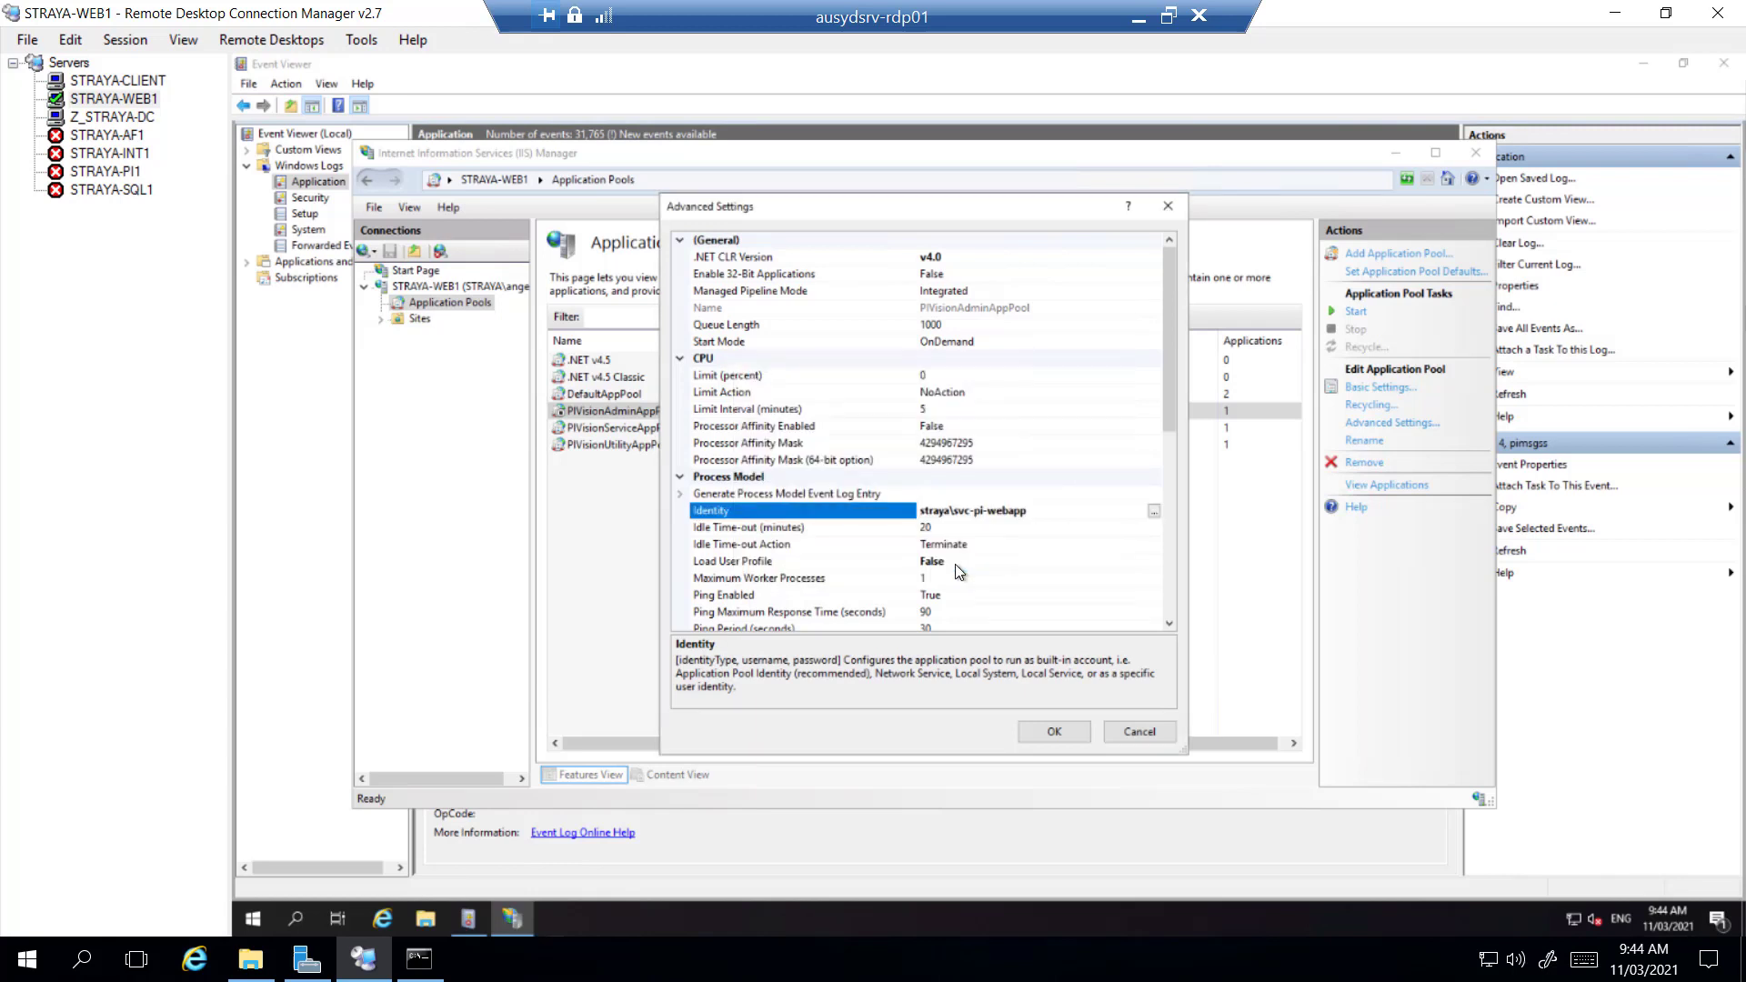
pyautogui.click(1052, 733)
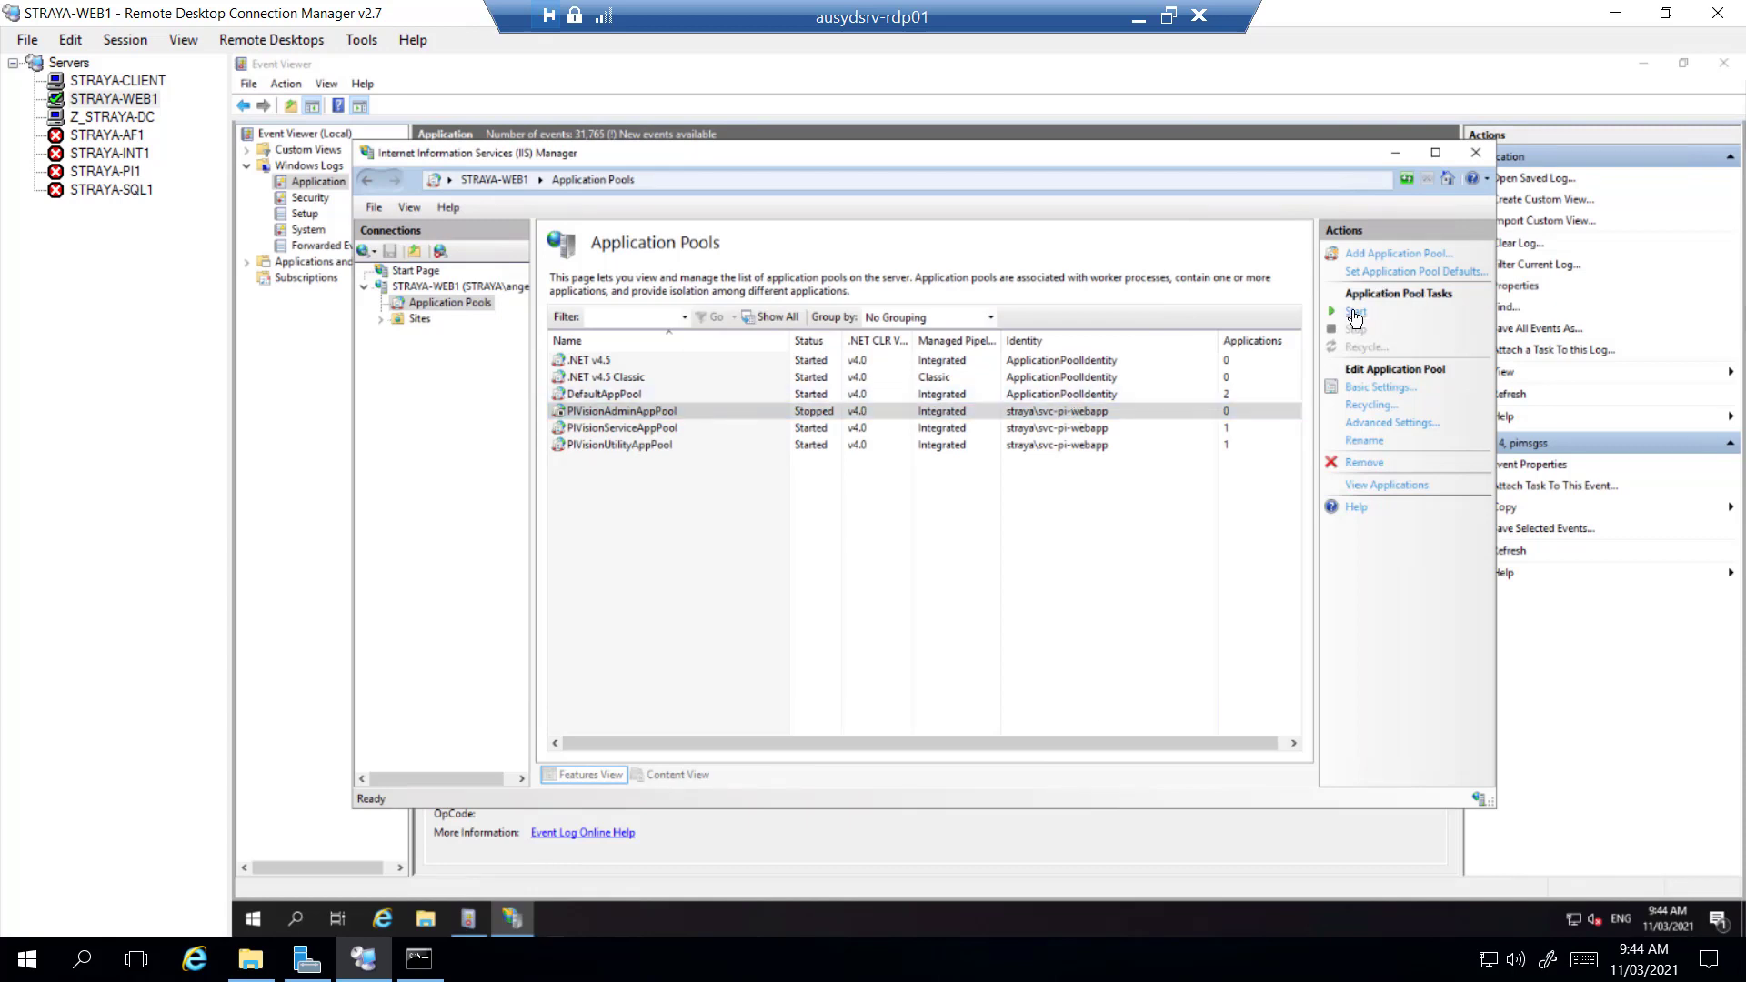
pyautogui.click(1355, 313)
# - Open the custom account credentials in PIVisionServiceAppPool's identity settings
pyautogui.click(1193, 409)
pyautogui.click(1155, 427)
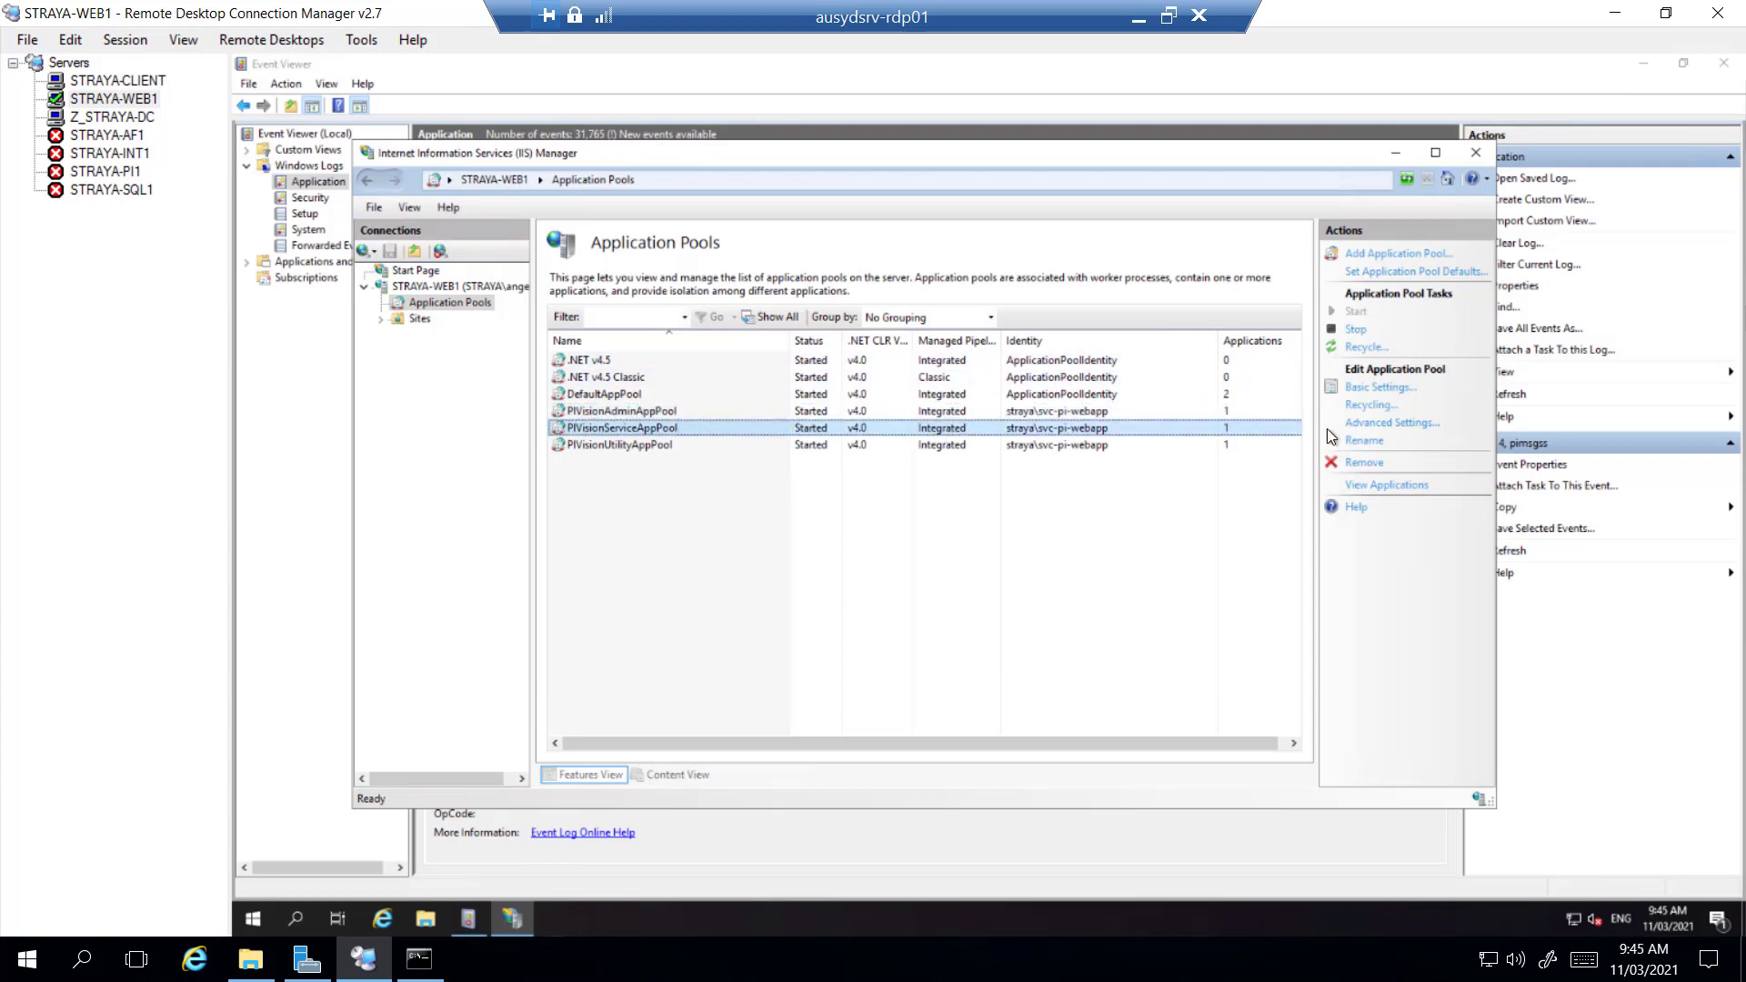
pyautogui.click(1393, 422)
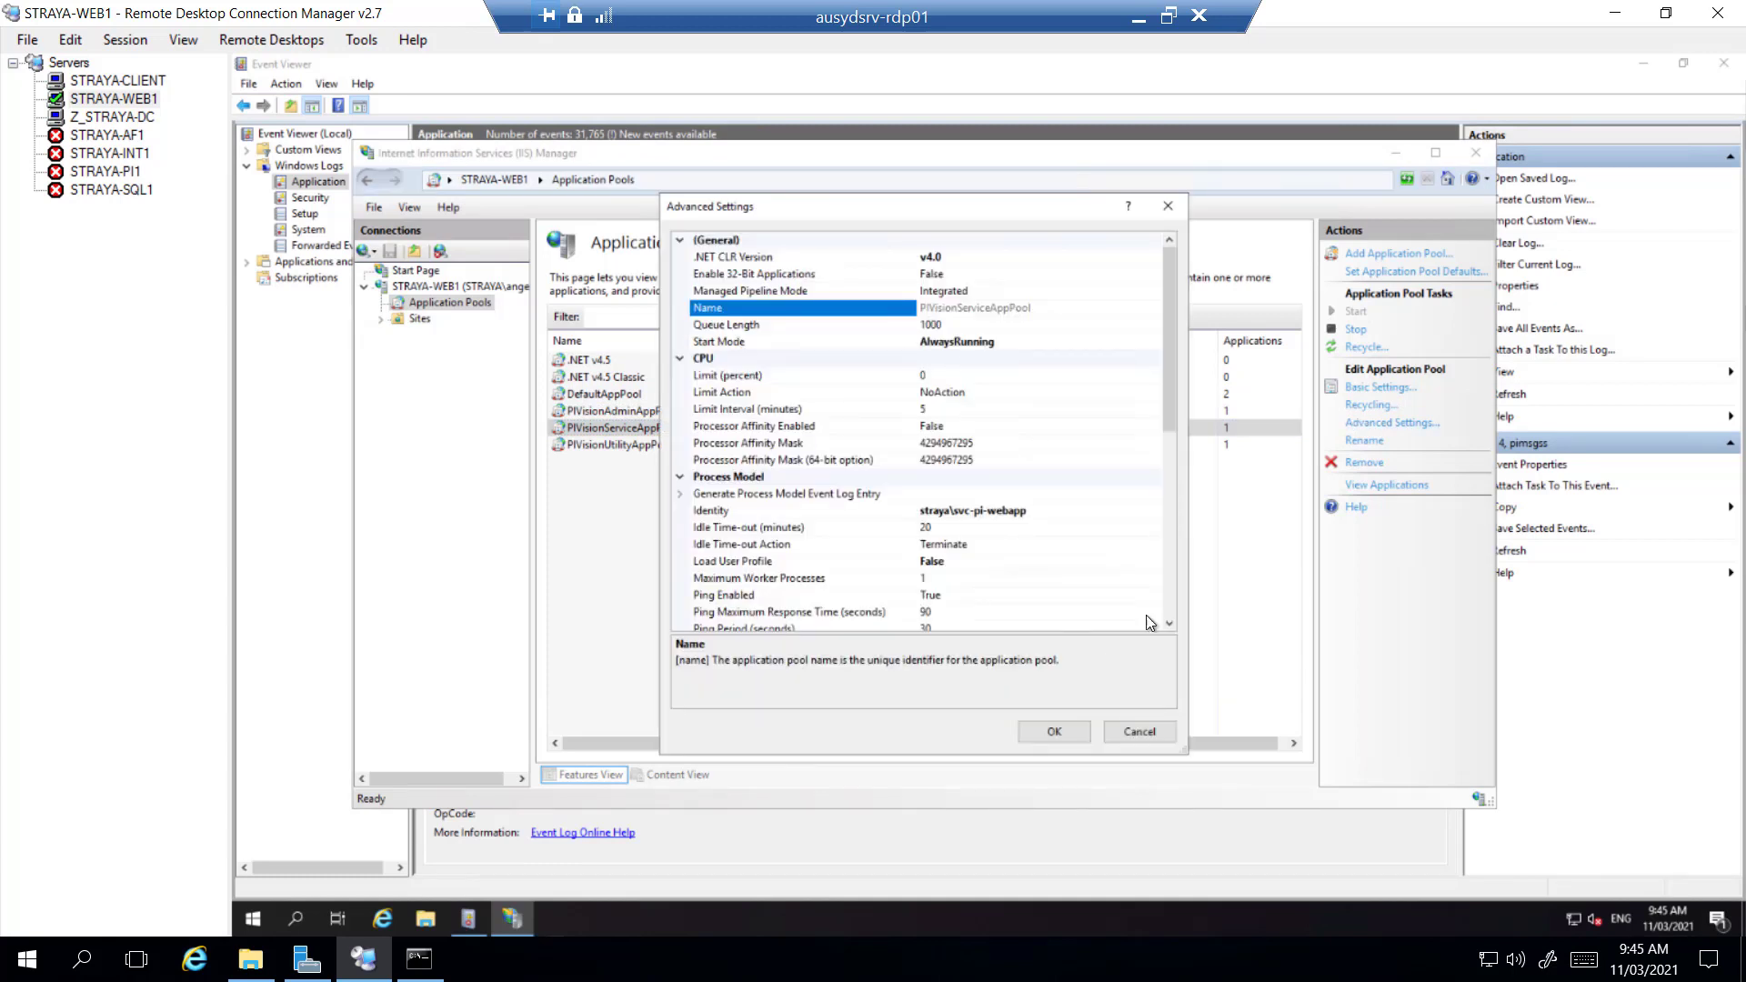
pyautogui.click(1150, 511)
pyautogui.click(1153, 513)
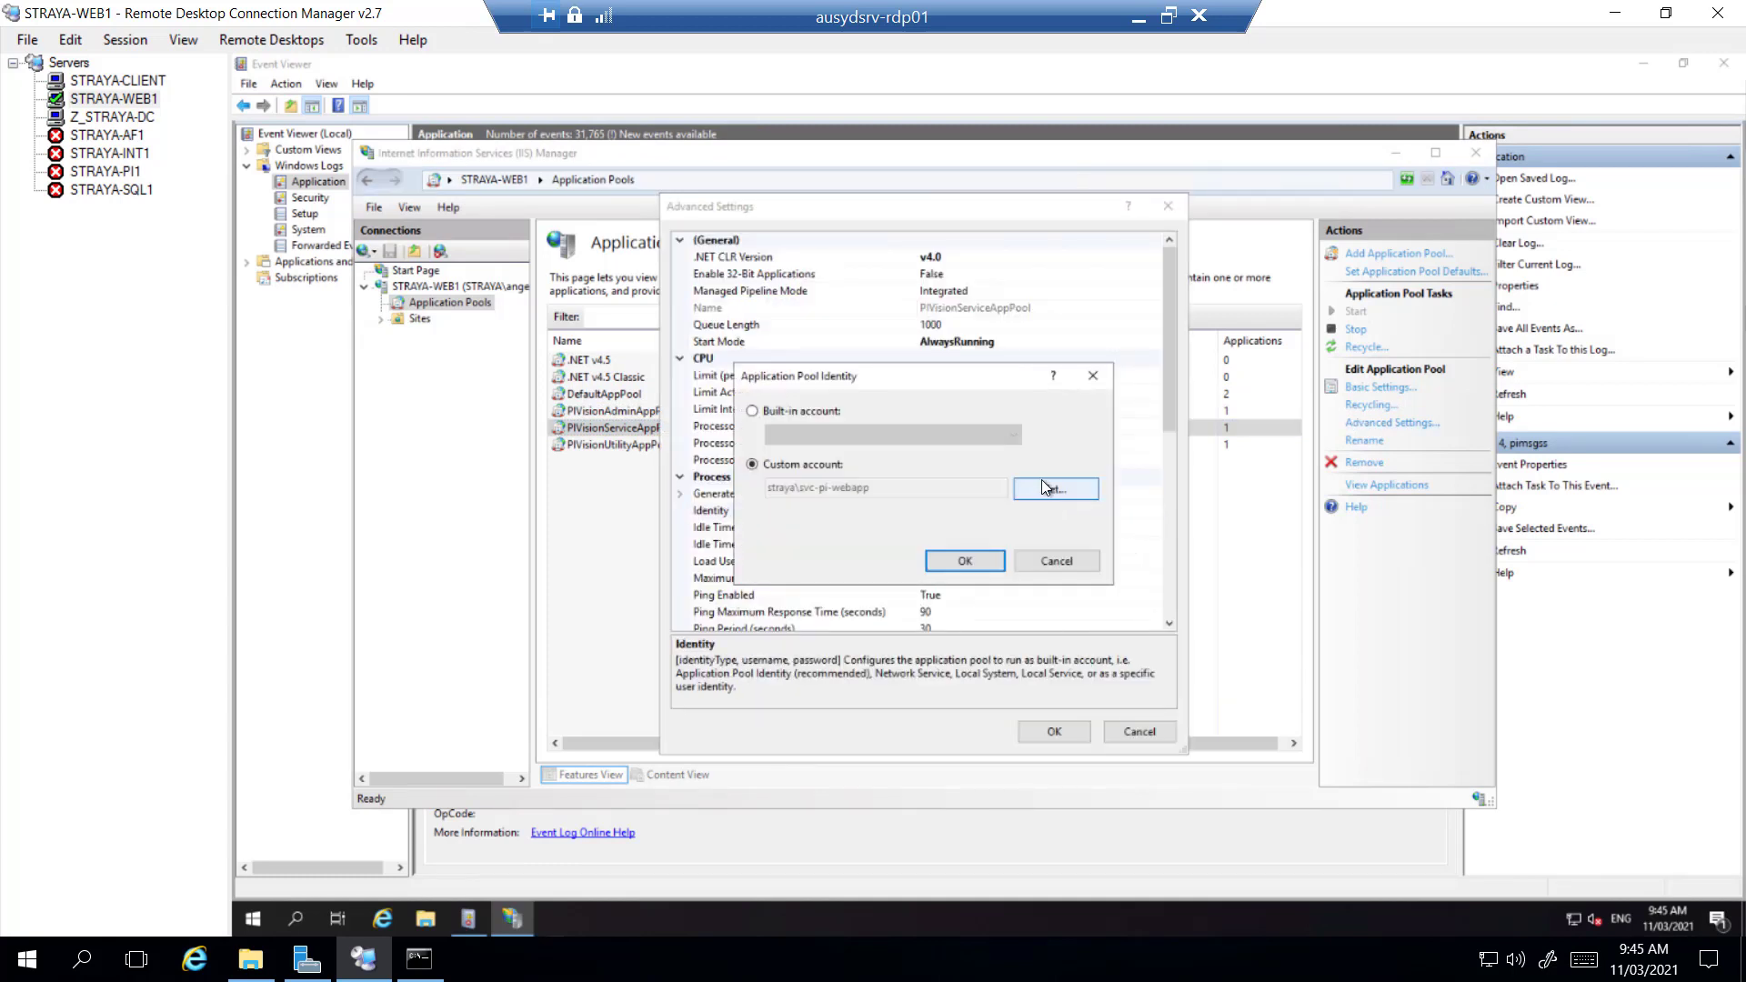
pyautogui.click(1044, 488)
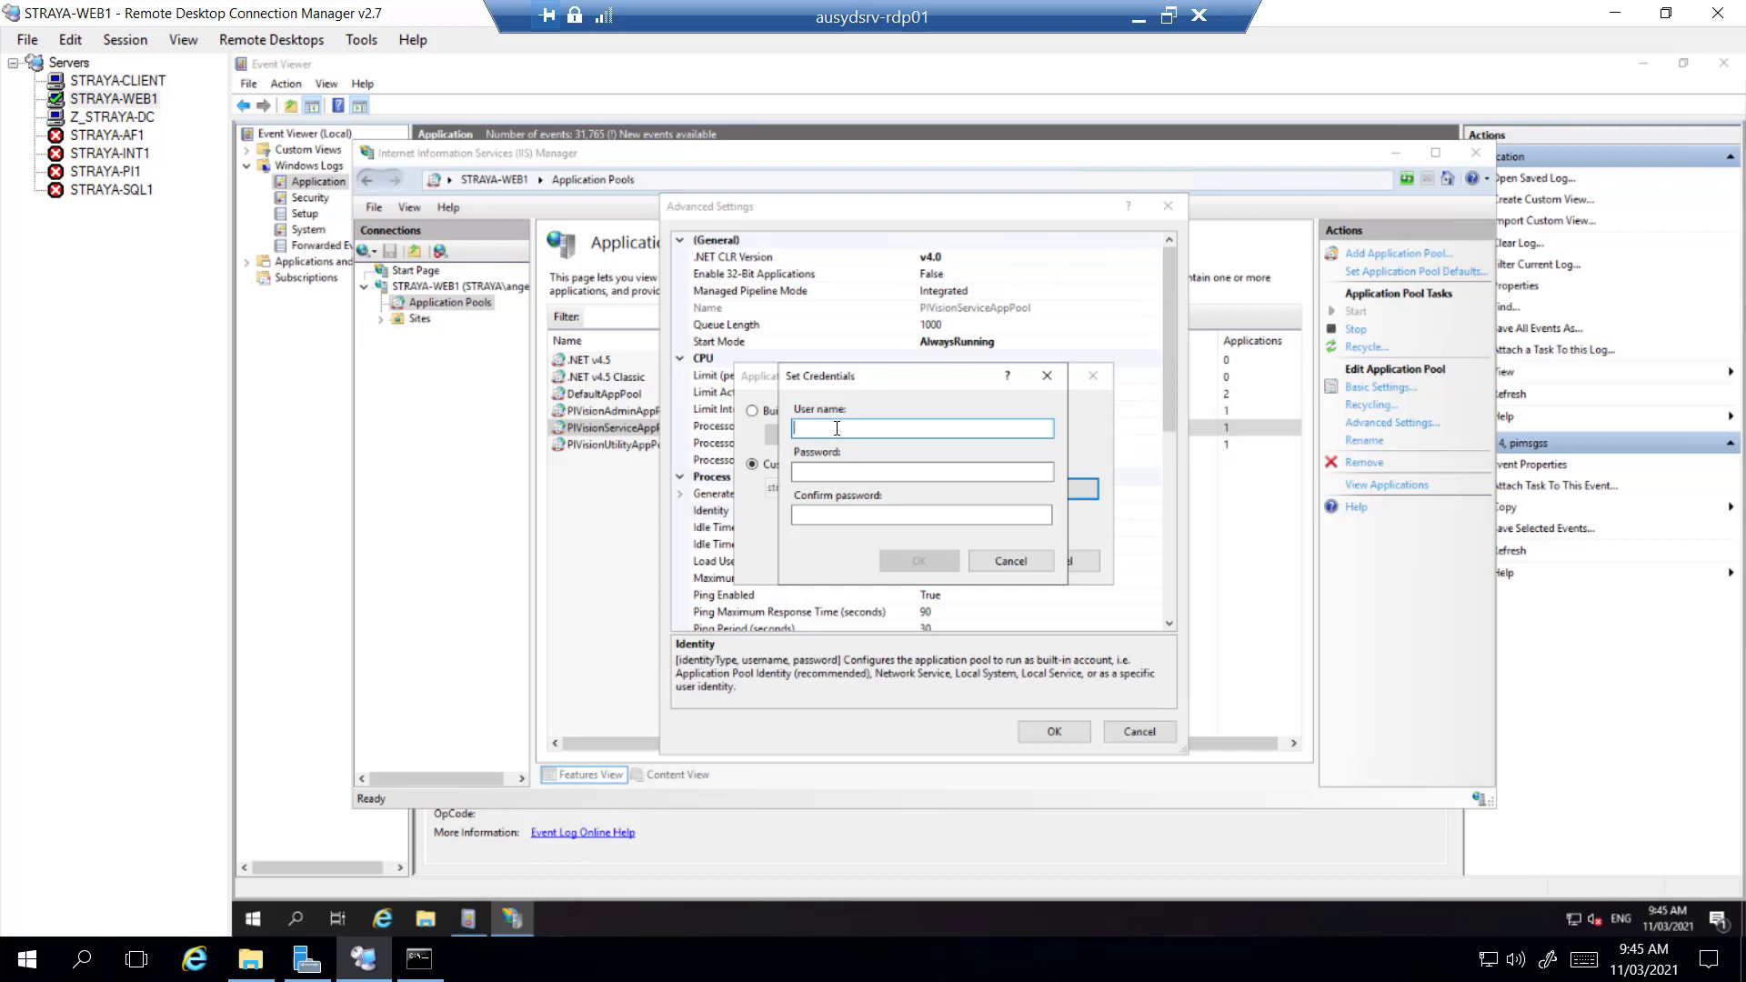
# - Enter straya\svc-pi-webapp with the refreshed password twice and save the pool's advanced settings
pyautogui.write('straya\\sv')
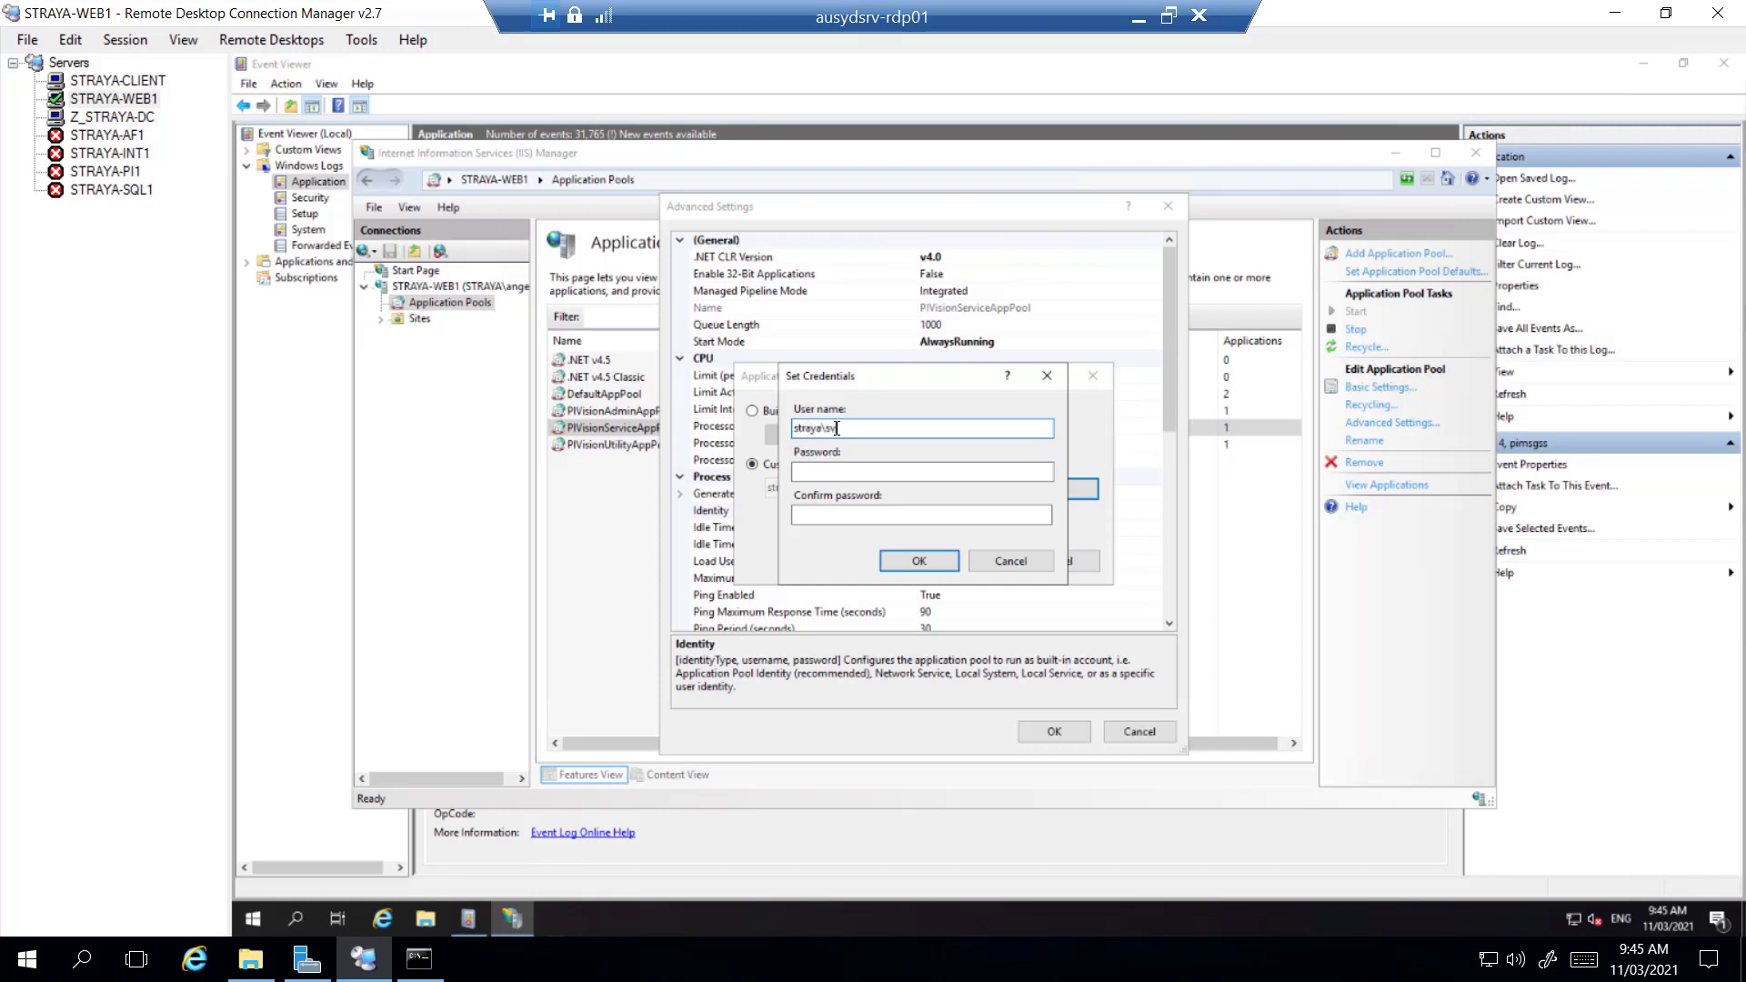
pyautogui.write('c-pi-webapp')
pyautogui.press('Tab')
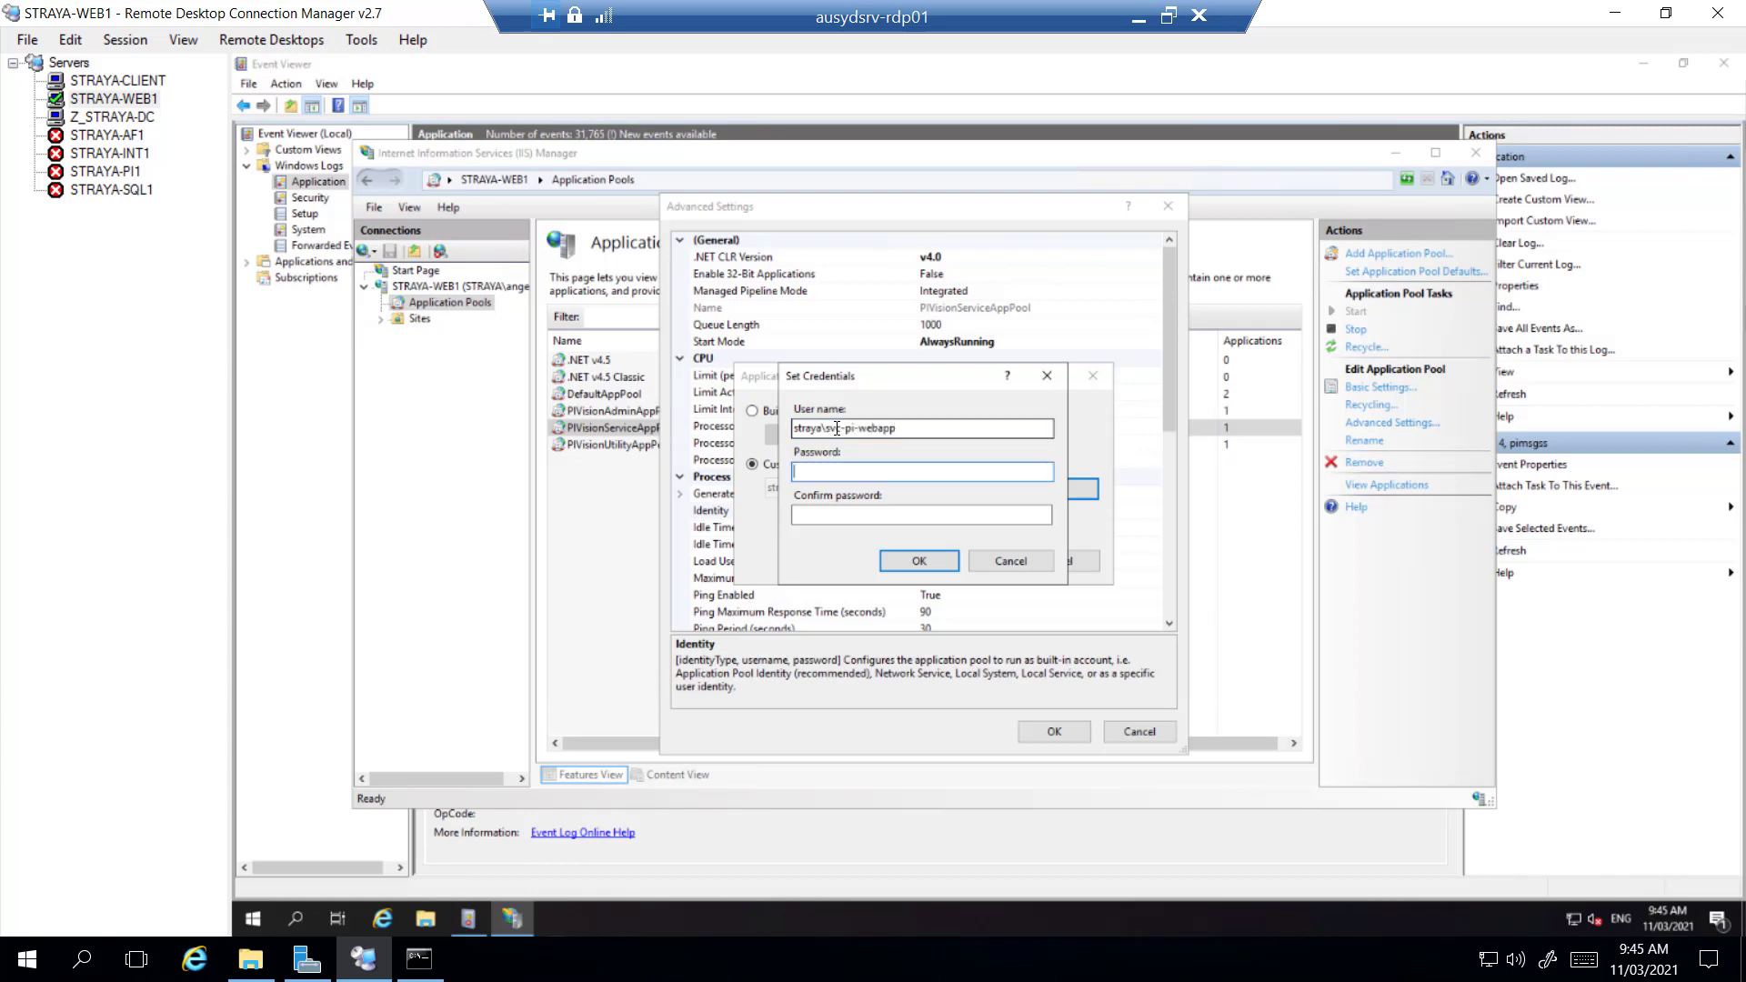
pyautogui.write('**********')
pyautogui.press('Tab')
pyautogui.write('**********')
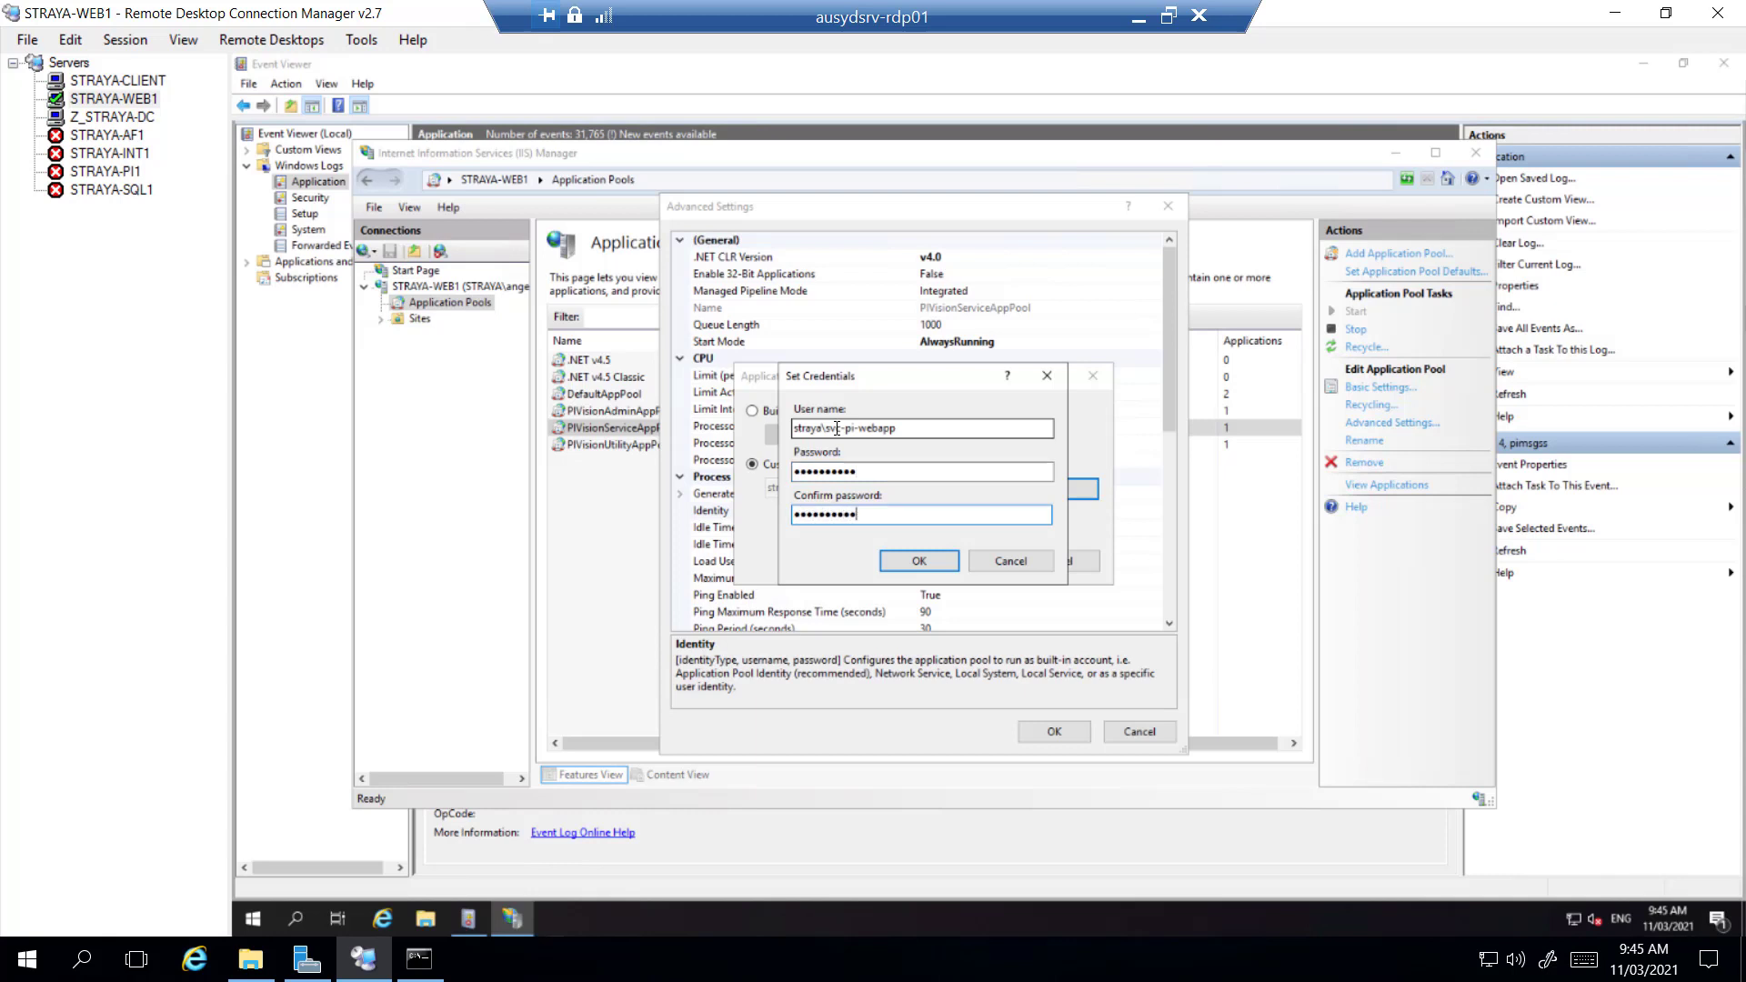
pyautogui.press('Return')
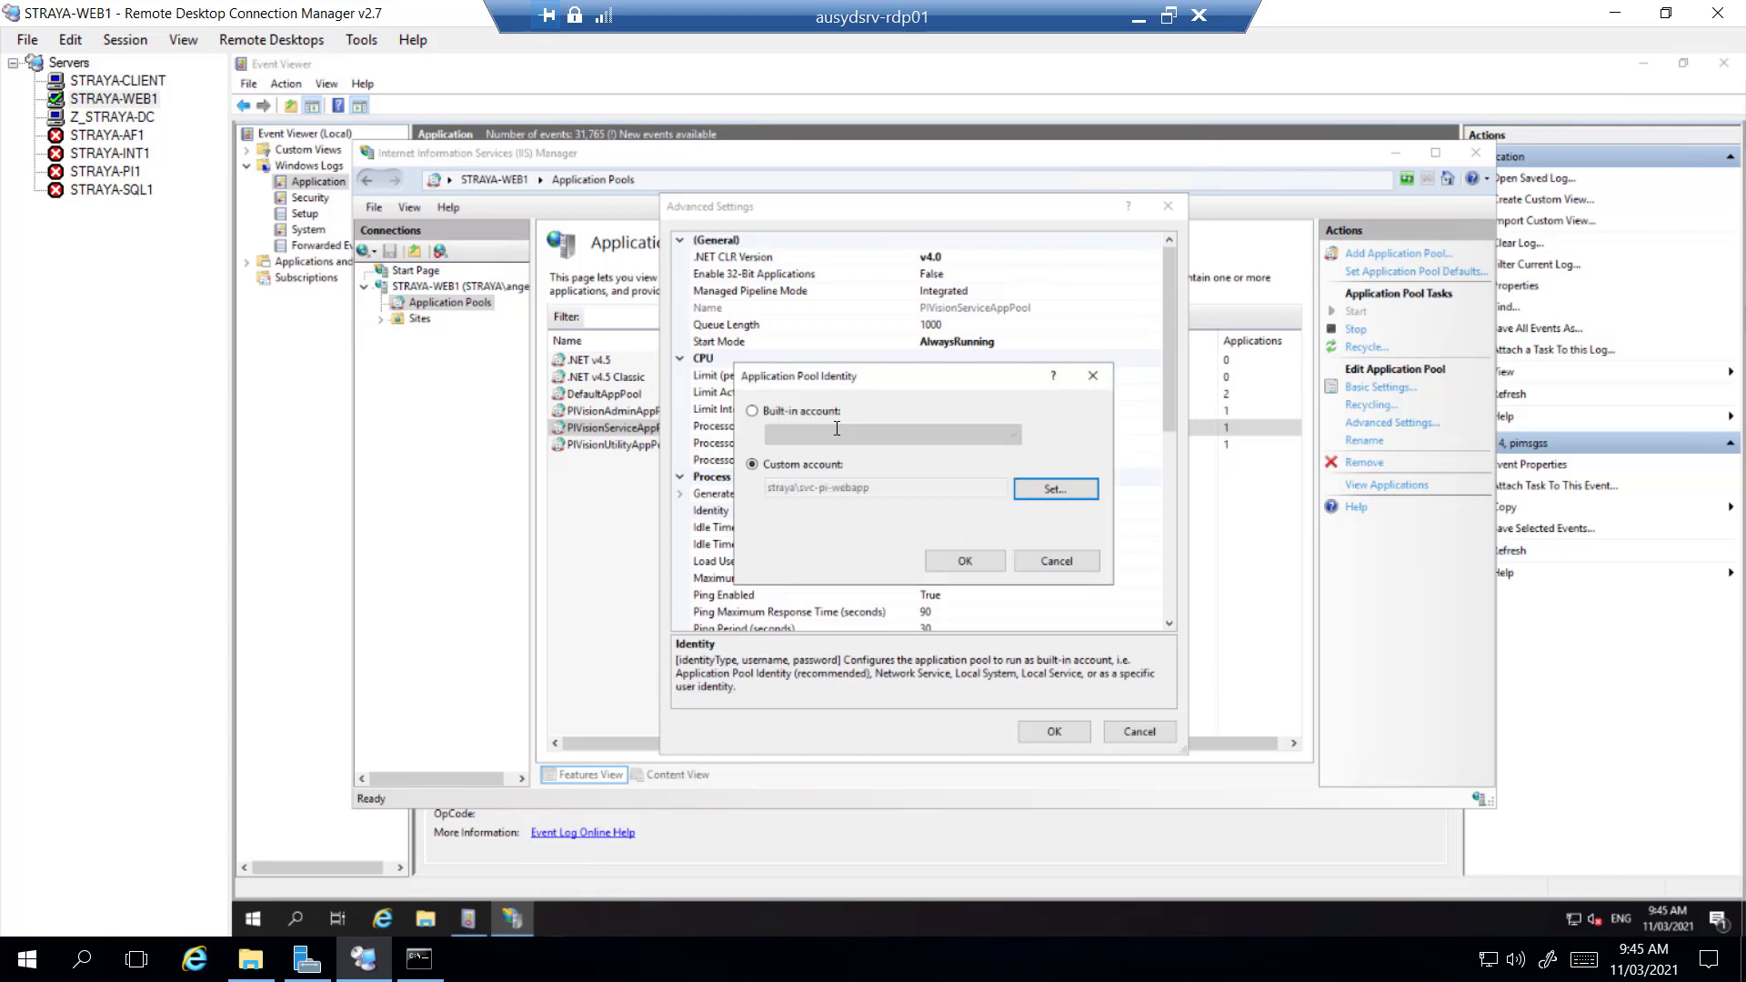
pyautogui.click(980, 558)
pyautogui.click(1058, 728)
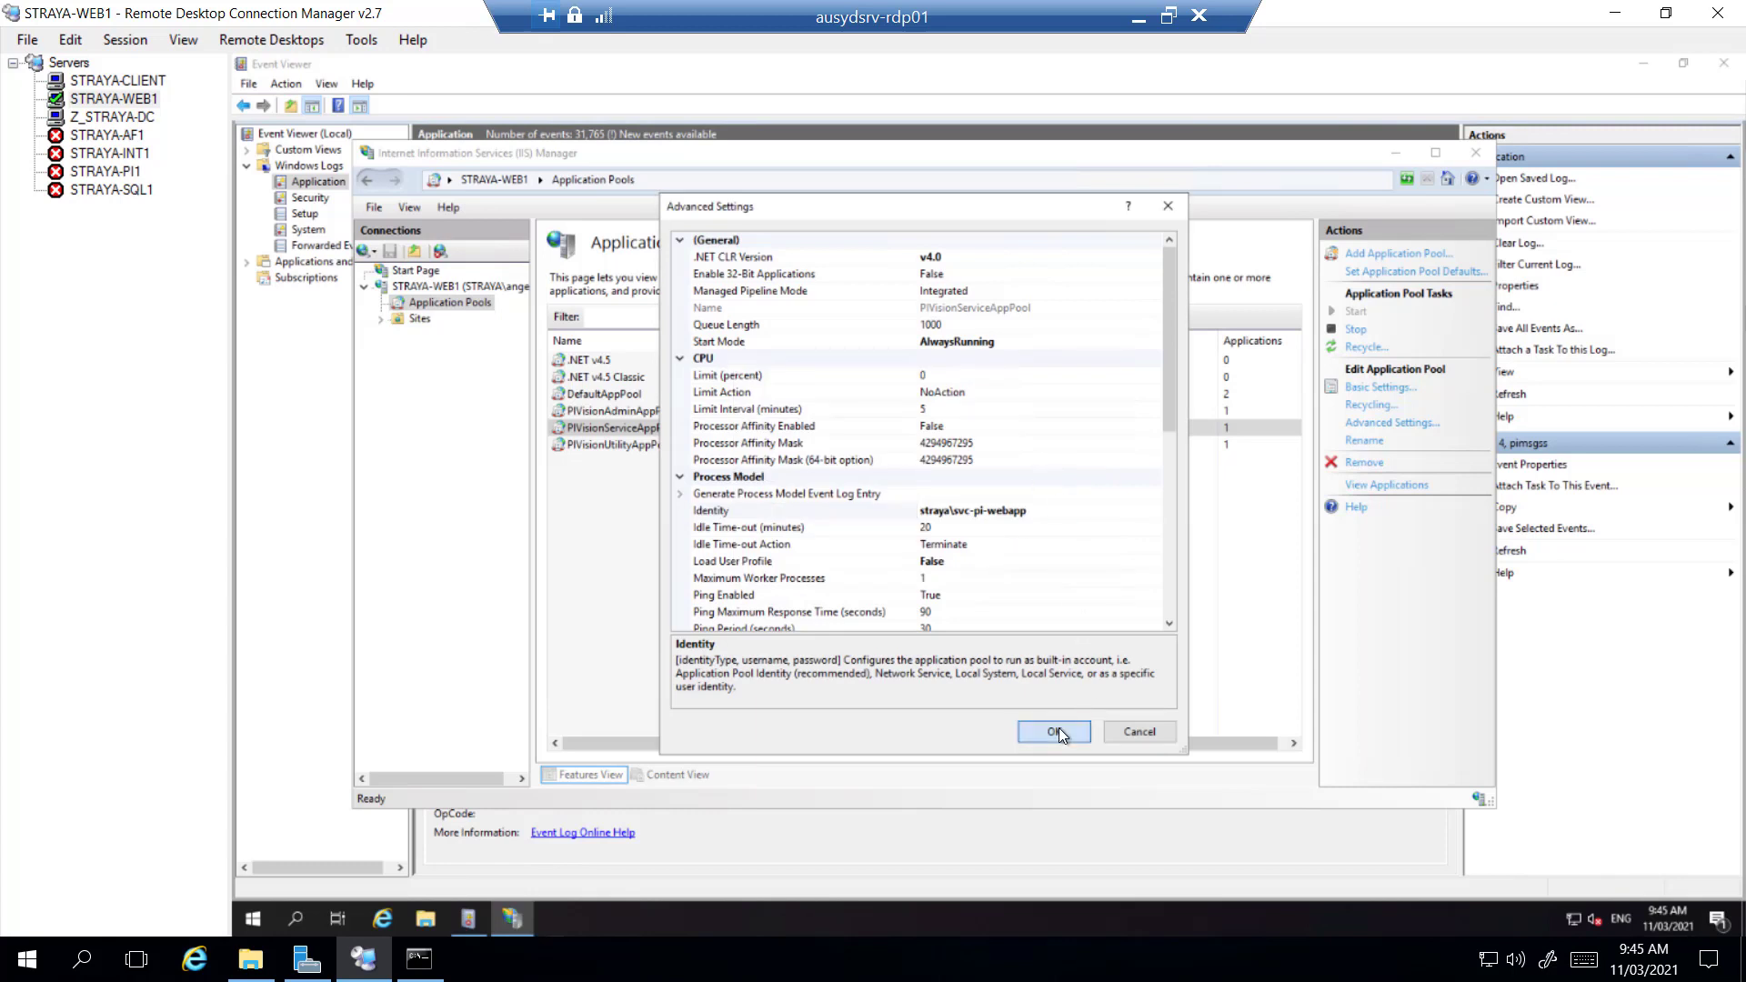
pyautogui.click(1039, 450)
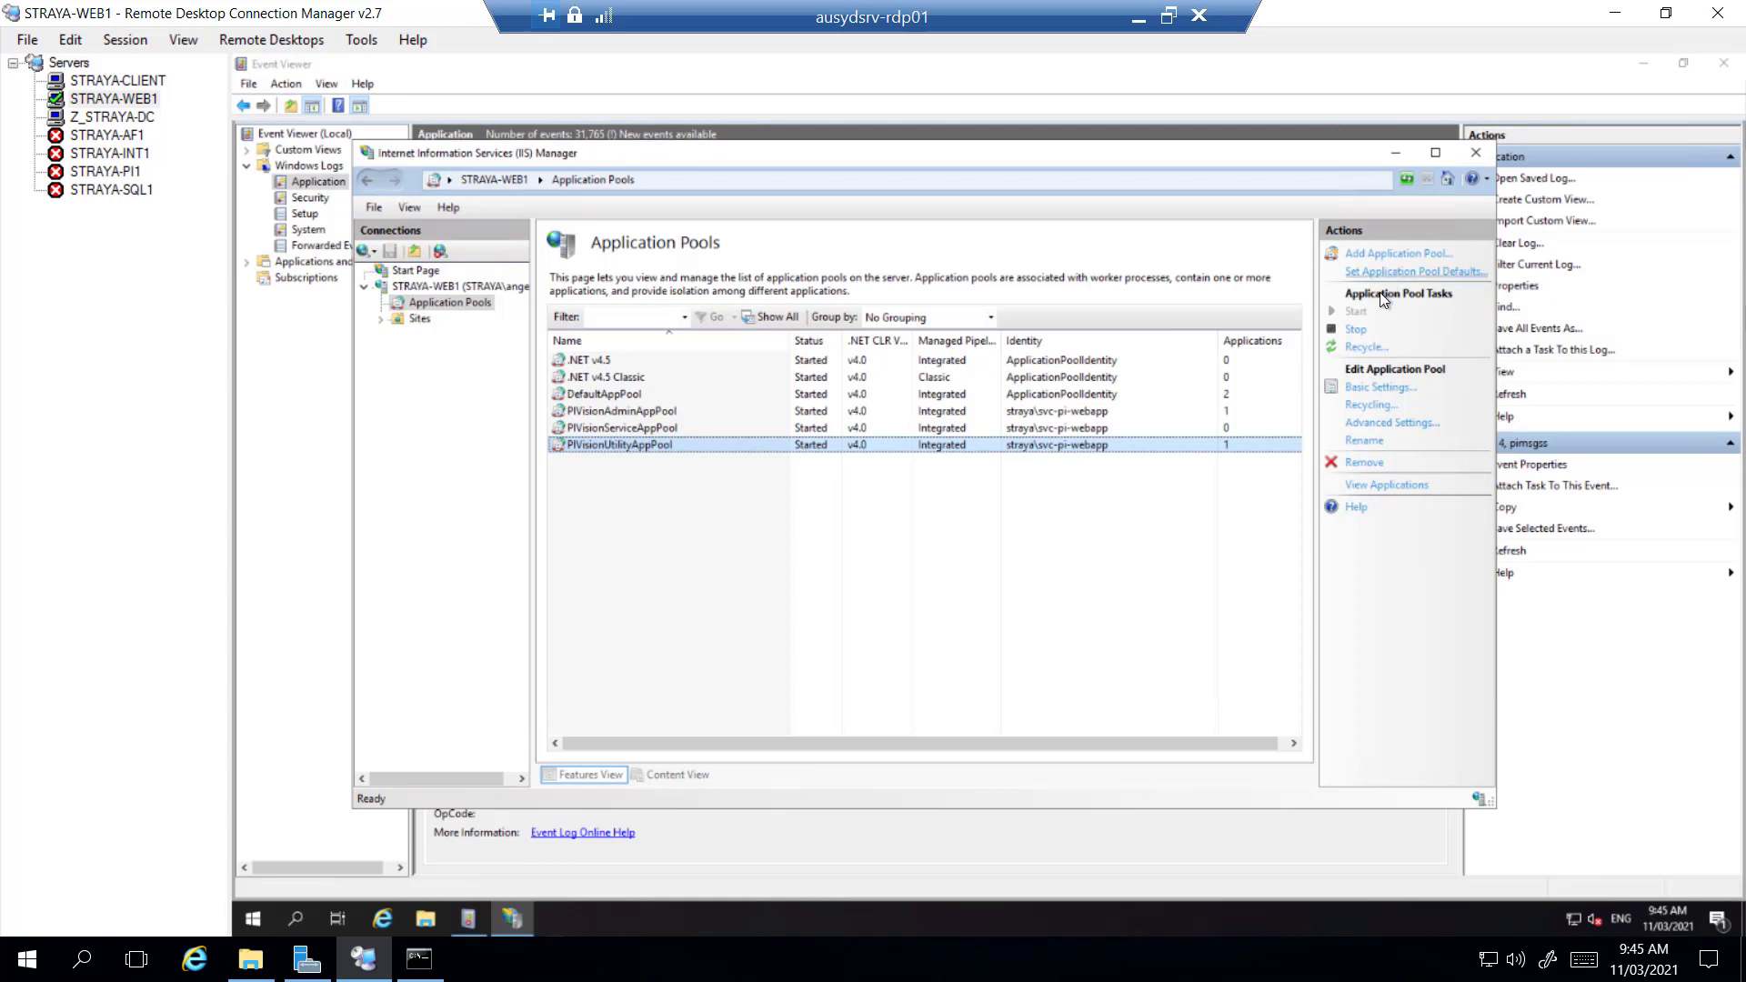
# - Open the custom account credentials in PIVisionUtilityAppPool's identity settings
pyautogui.click(1383, 423)
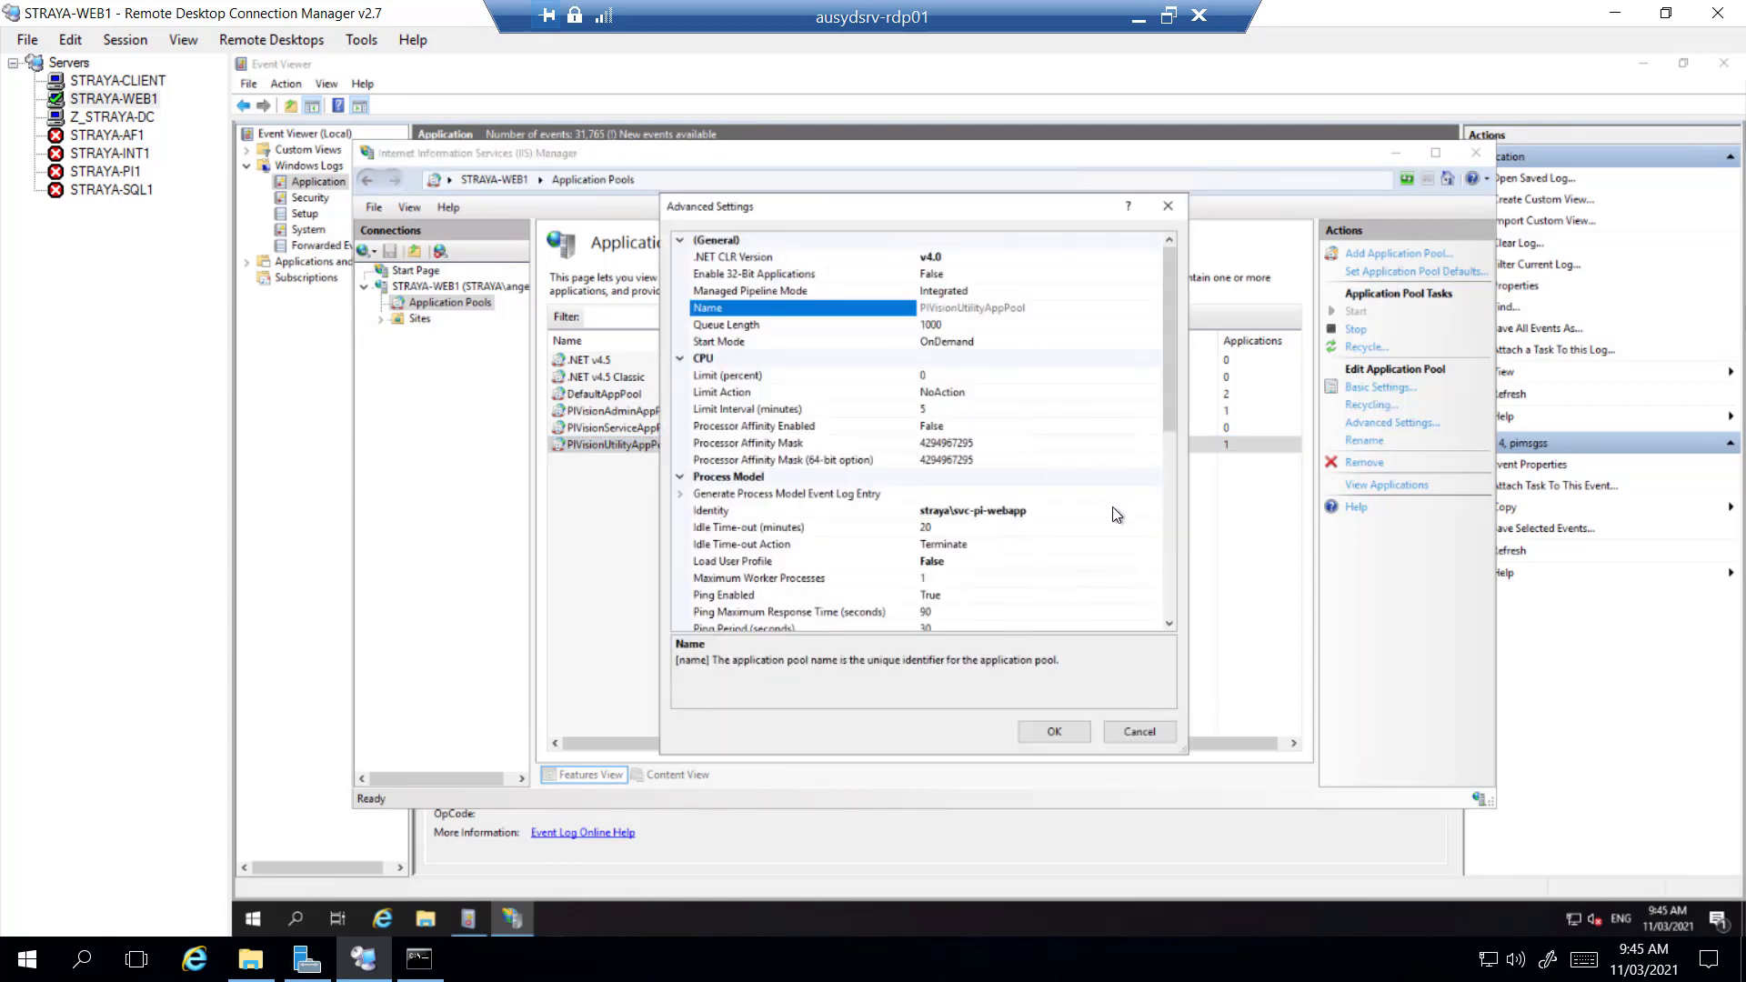
pyautogui.click(1155, 513)
pyautogui.click(1153, 511)
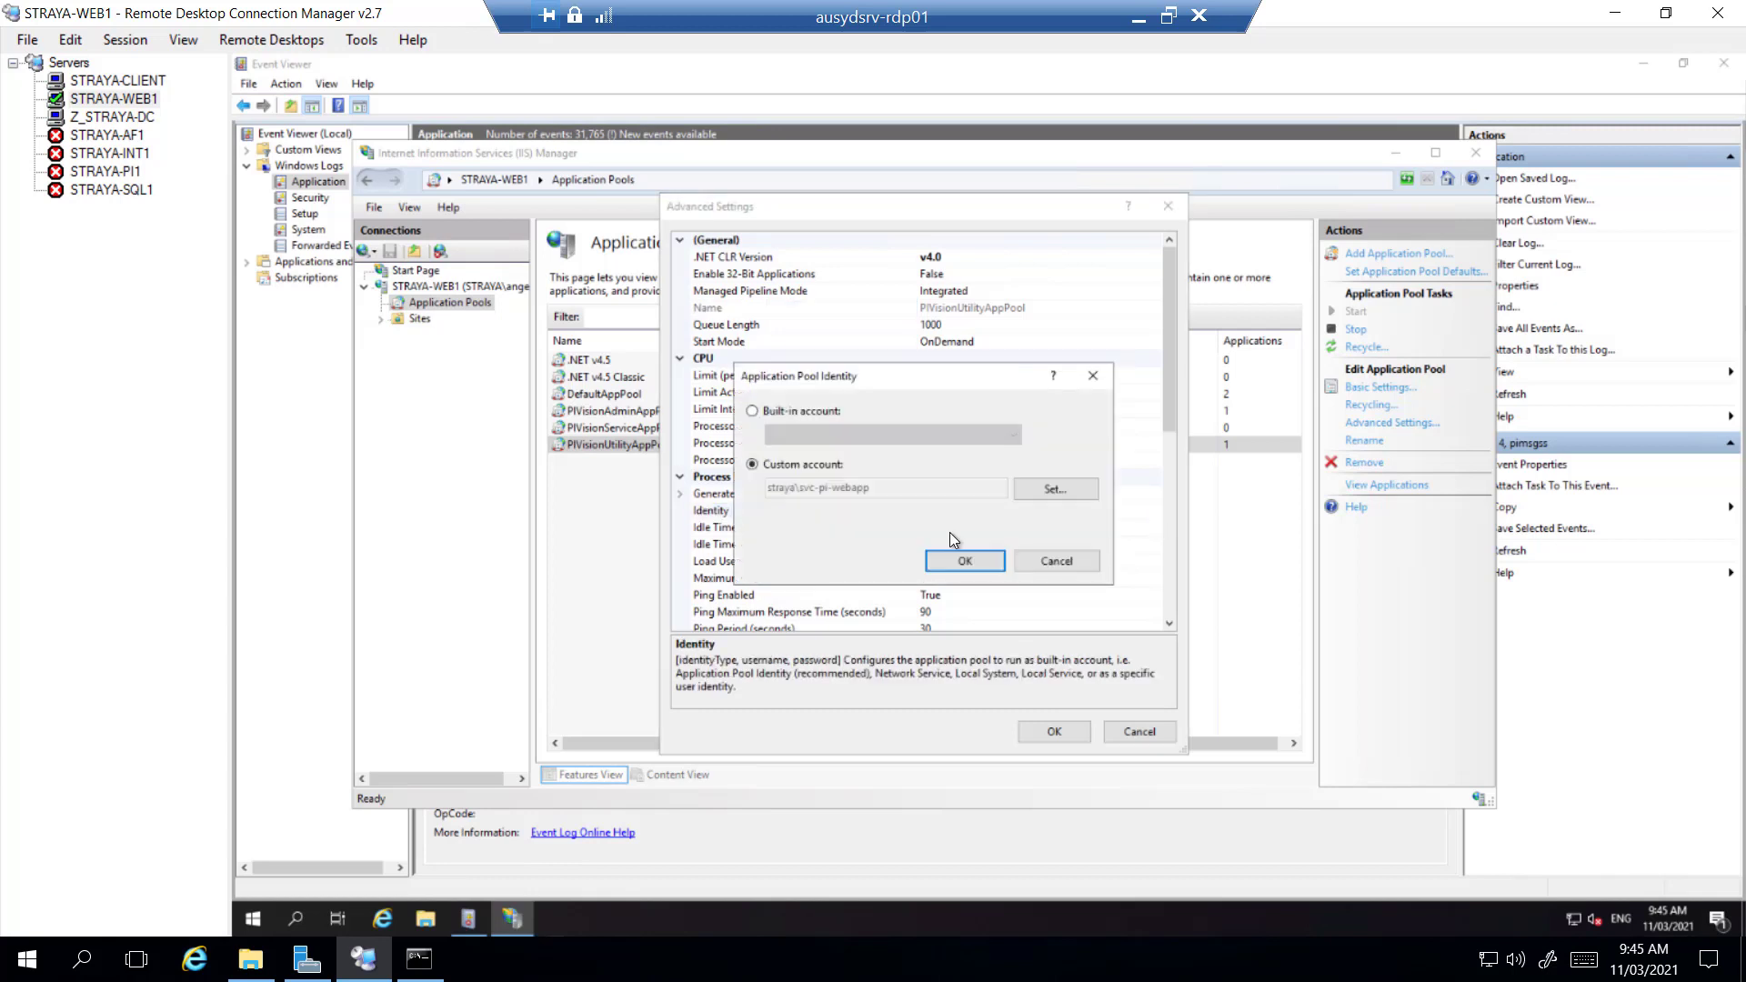
pyautogui.click(1053, 489)
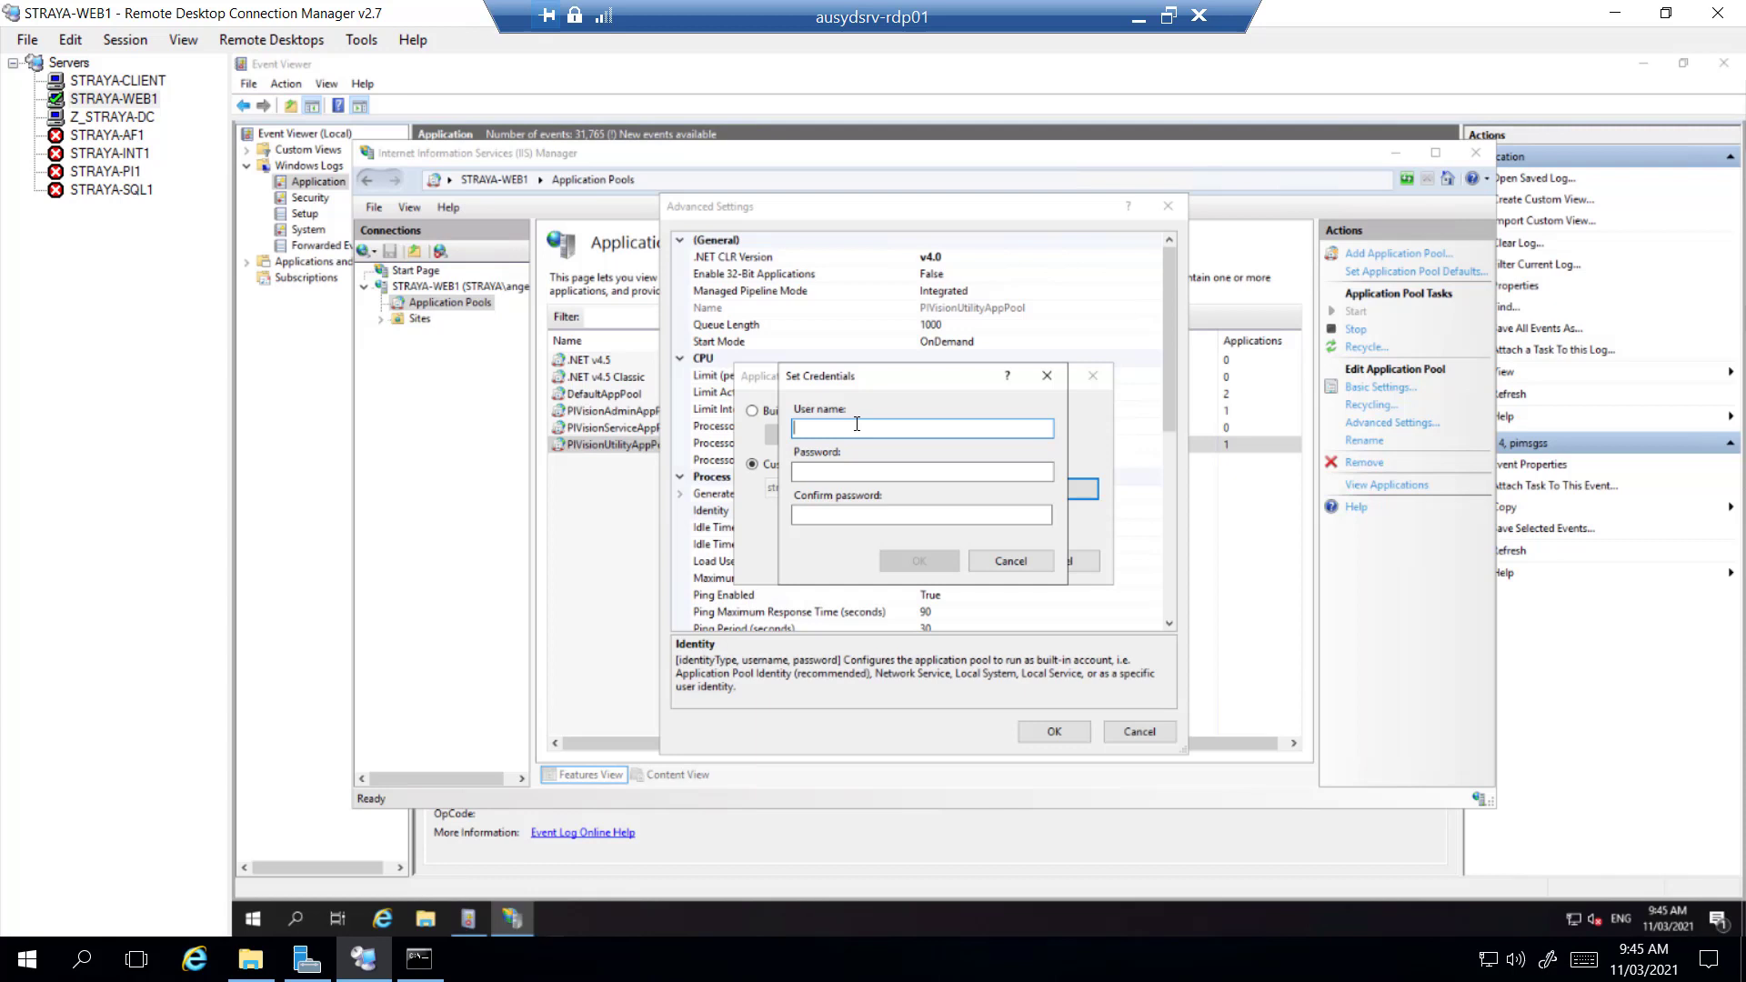
# - Enter straya\svc-piwebapp with the new password twice and save the pool's advanced settings
pyautogui.write('straya\\s')
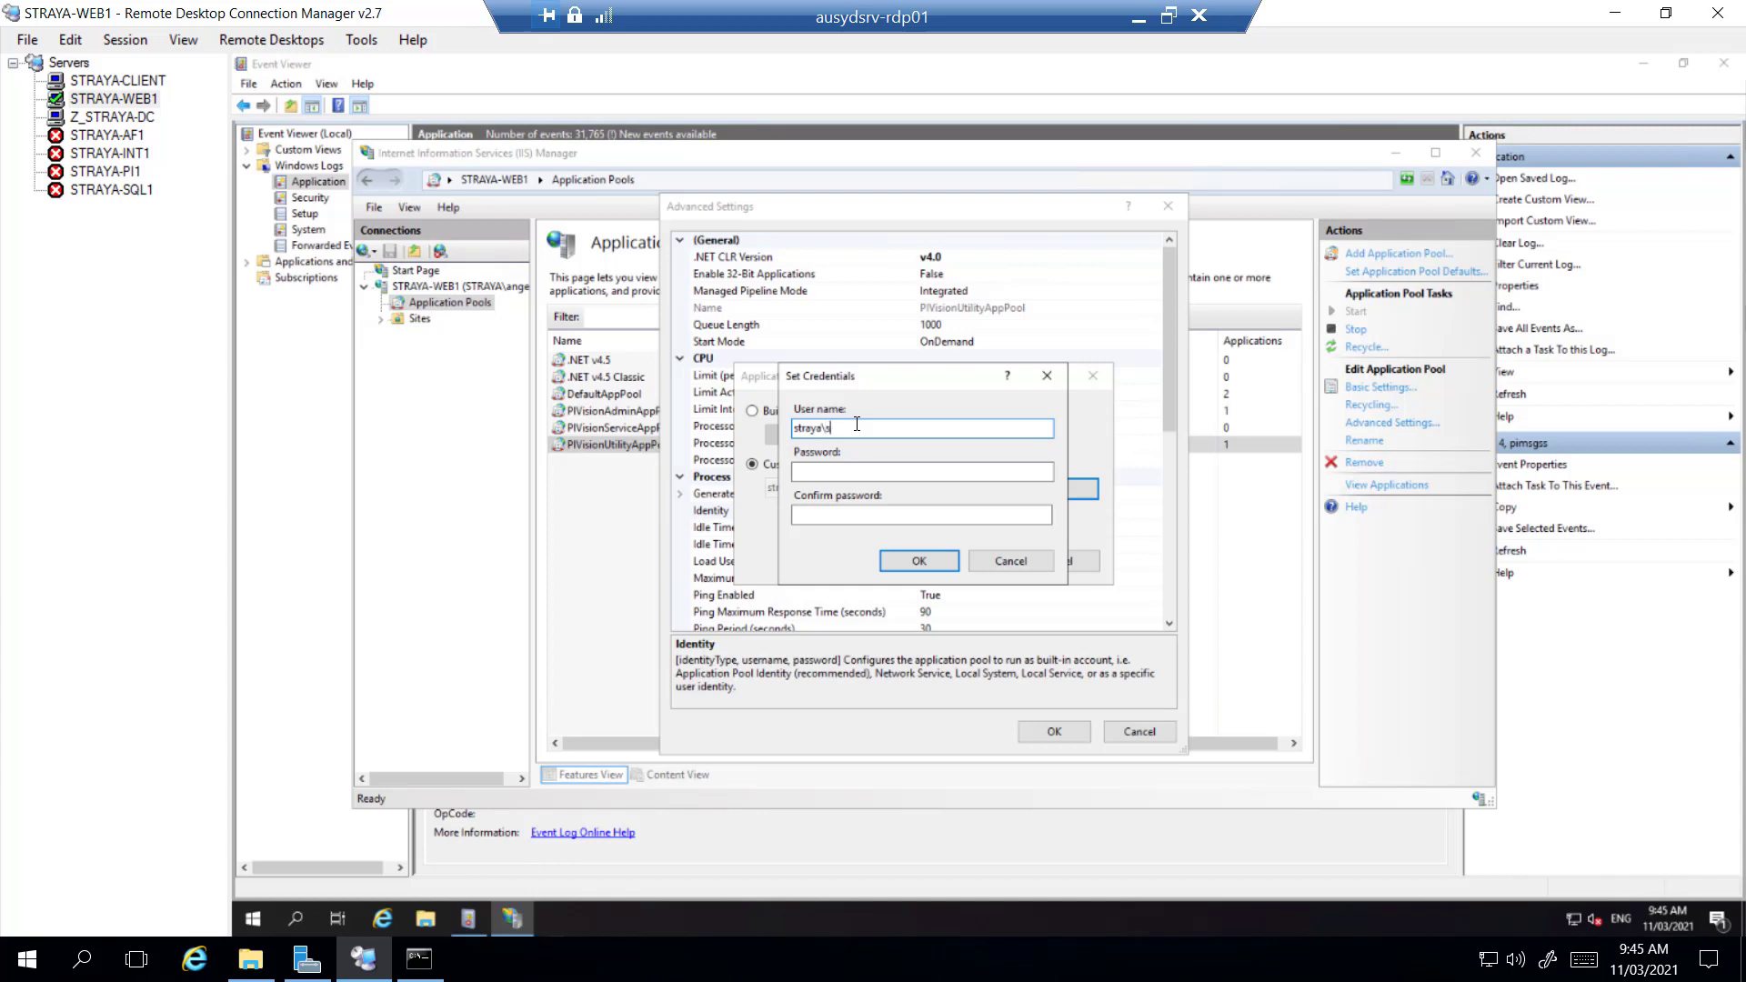
pyautogui.write('vc-piwebapp')
pyautogui.press('Tab')
pyautogui.write('••••••')
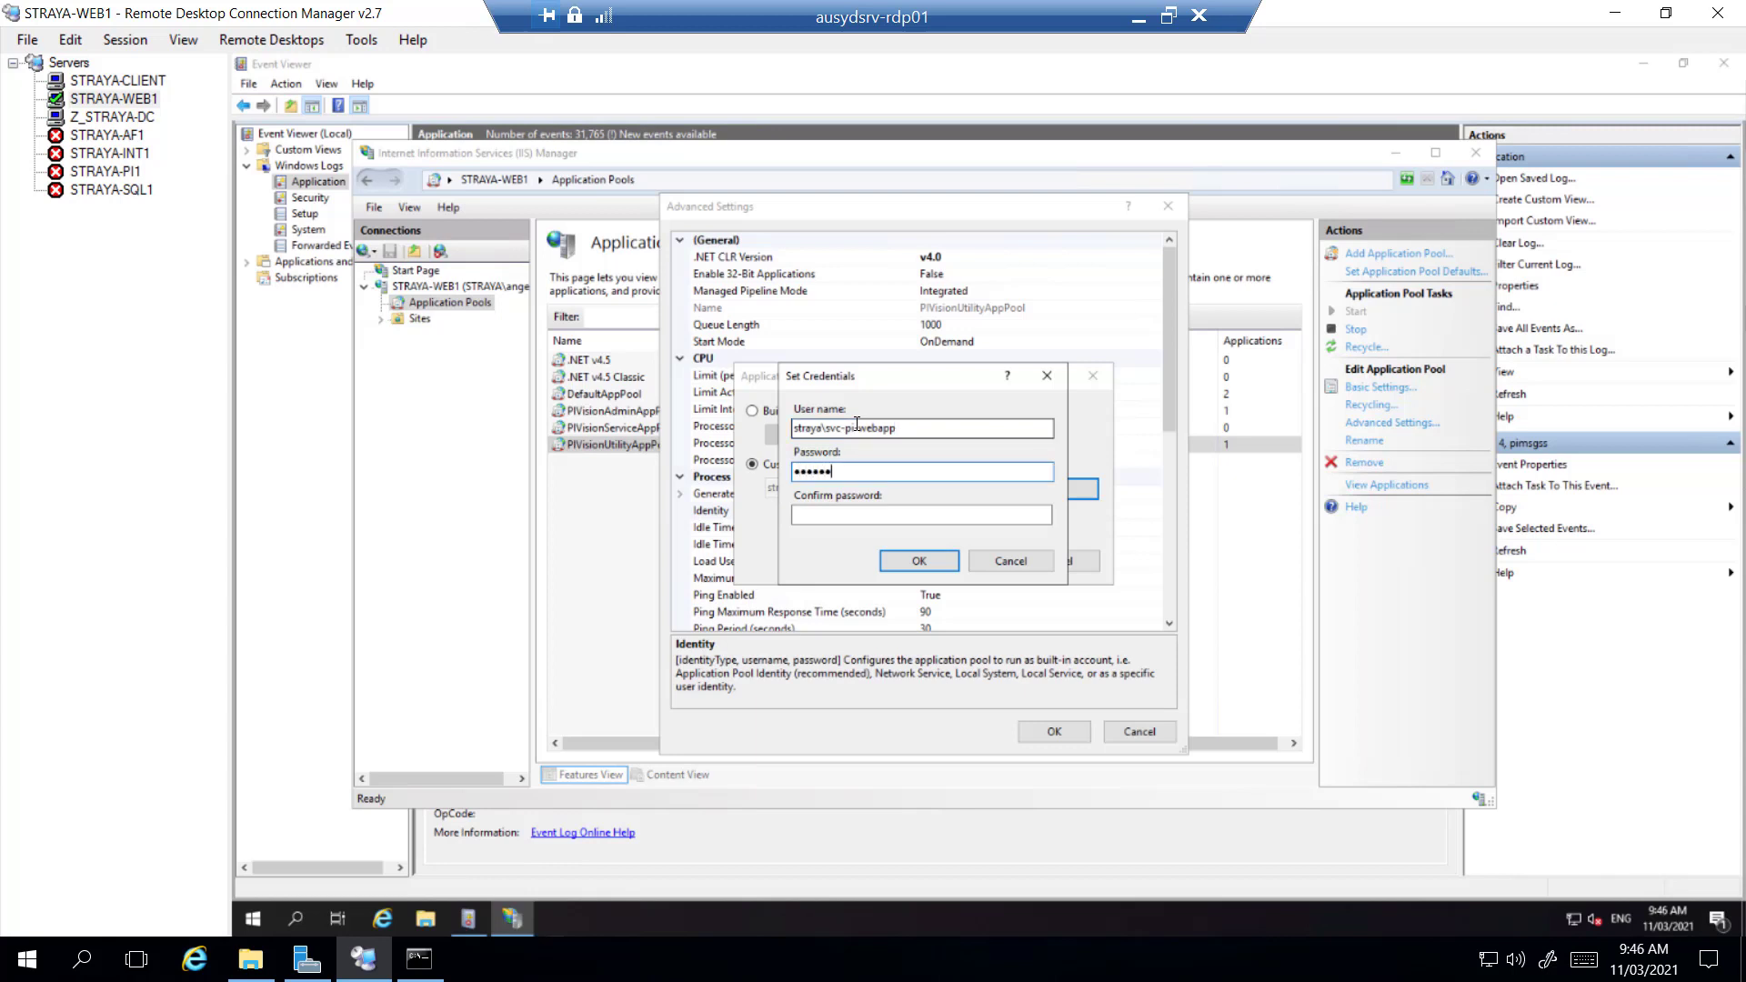
pyautogui.write('••••')
pyautogui.press('Tab')
pyautogui.write('••••••••••')
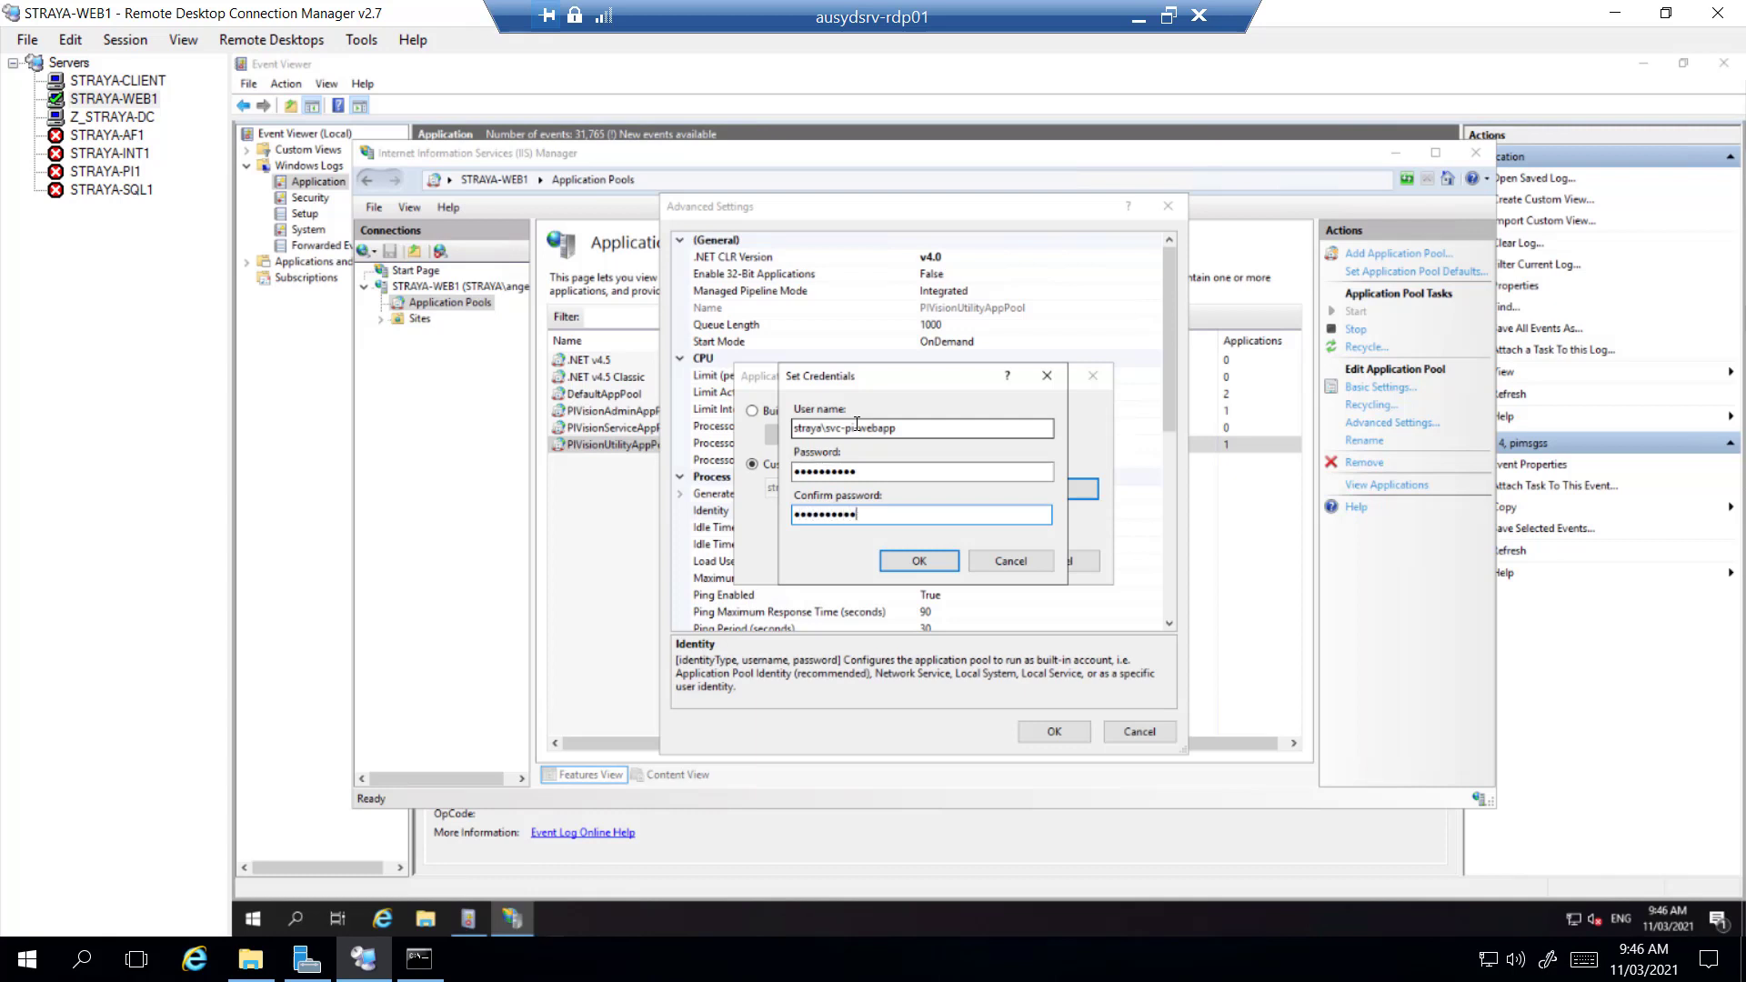
pyautogui.click(933, 561)
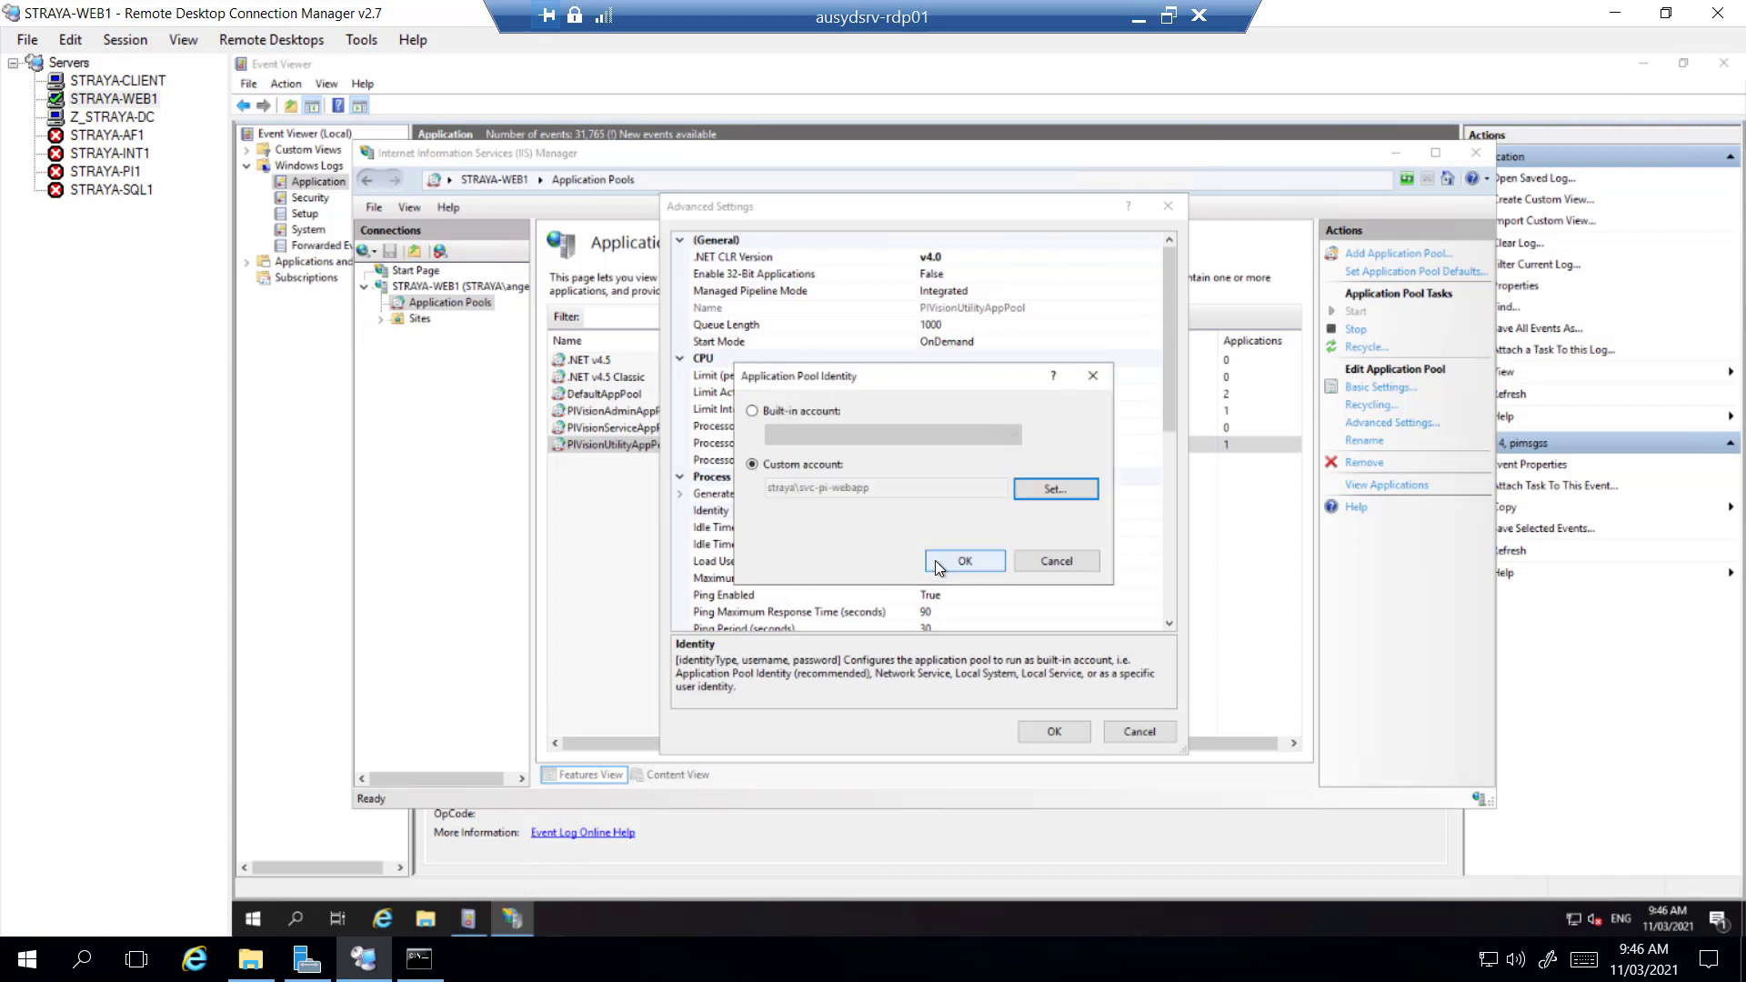
pyautogui.click(964, 561)
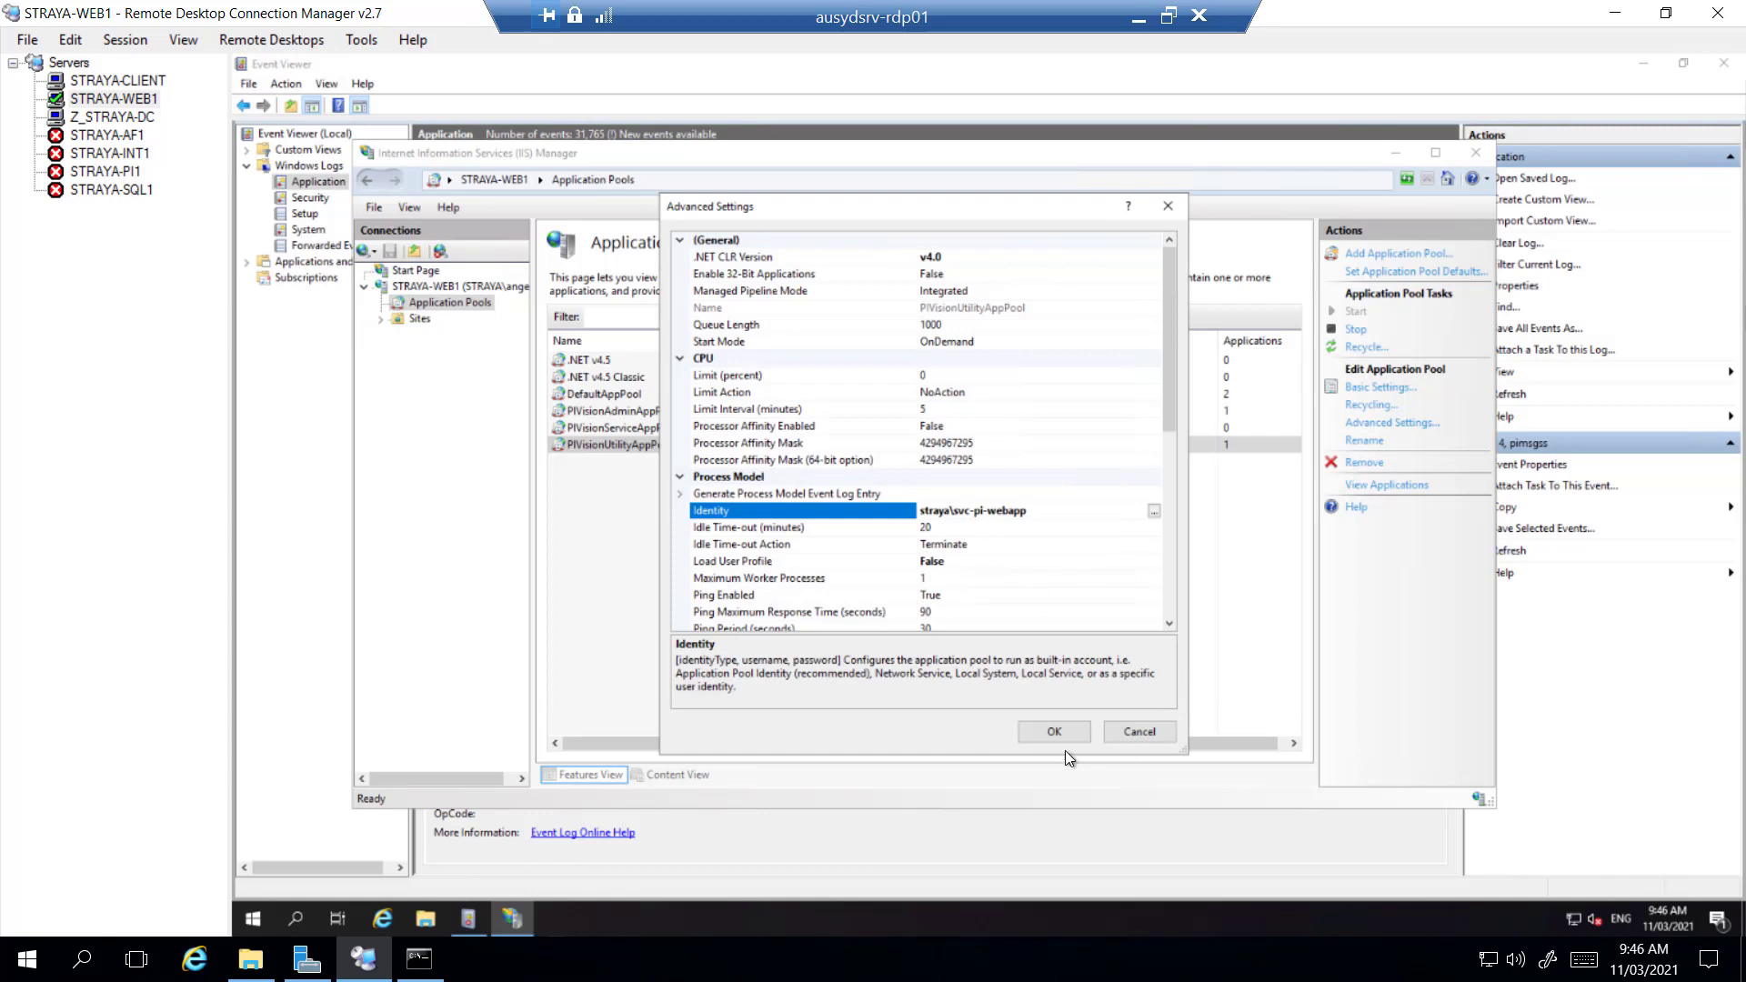
pyautogui.click(1047, 735)
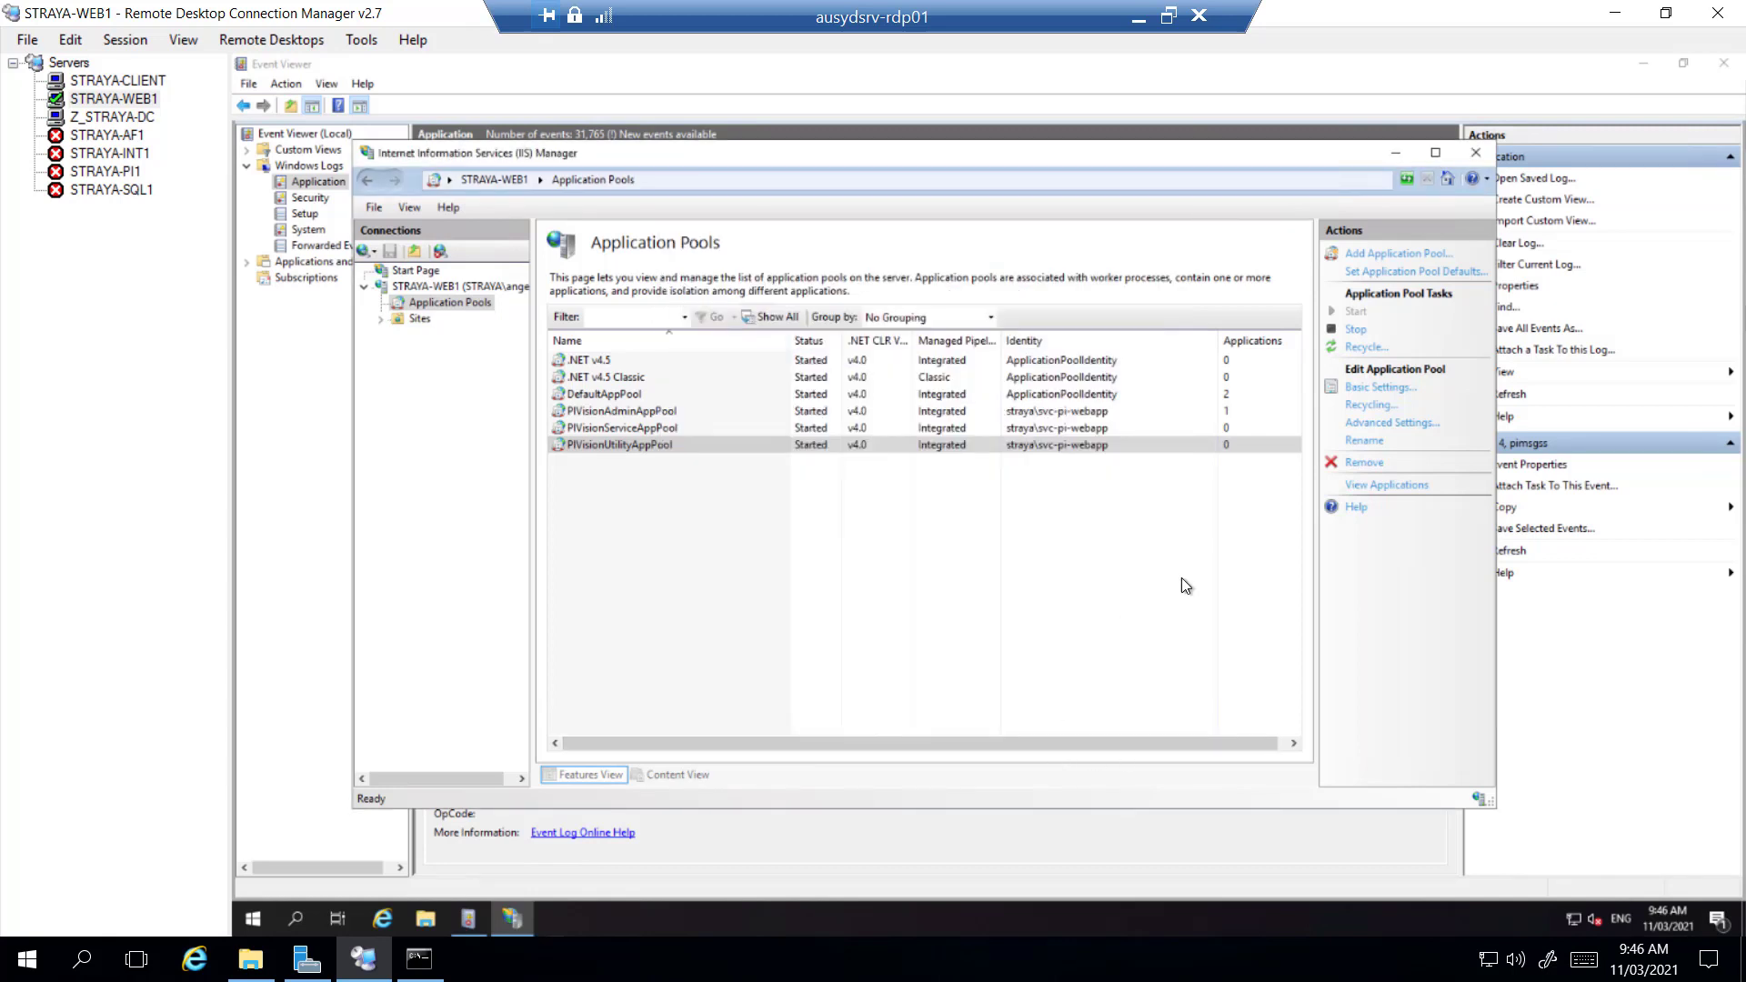
# - Run iisreset from an administrator Command Prompt to restart internet services
pyautogui.click(252, 920)
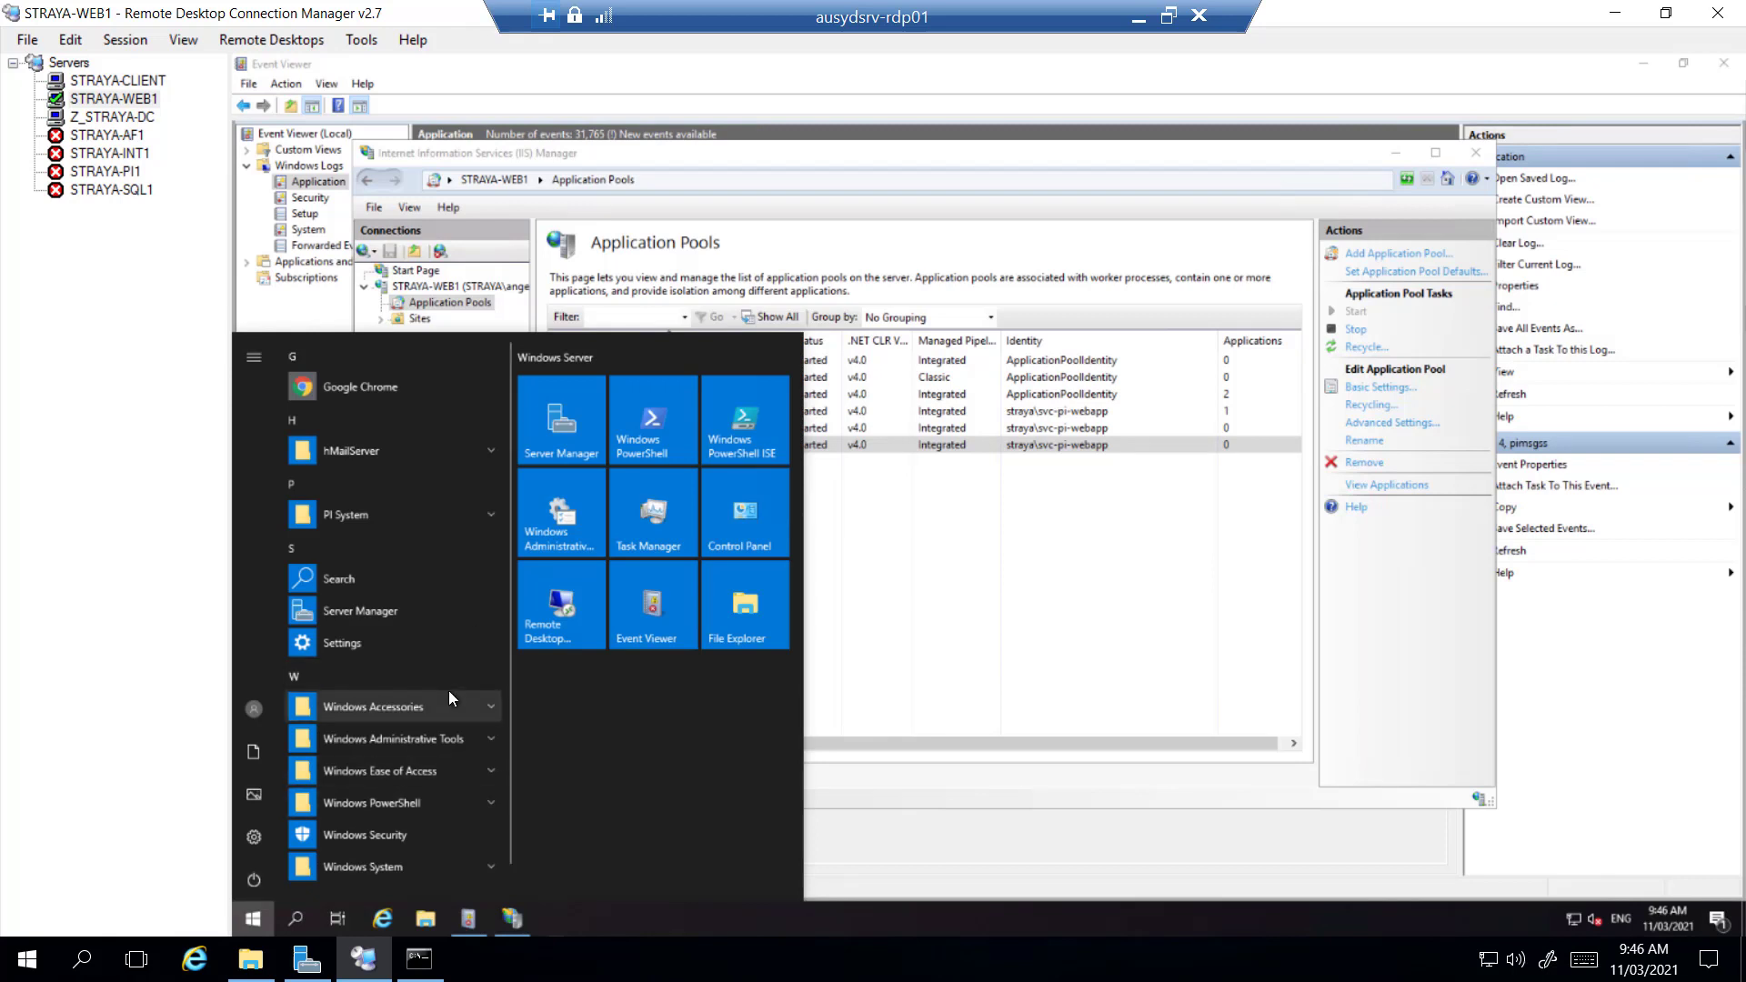
pyautogui.write('cmd')
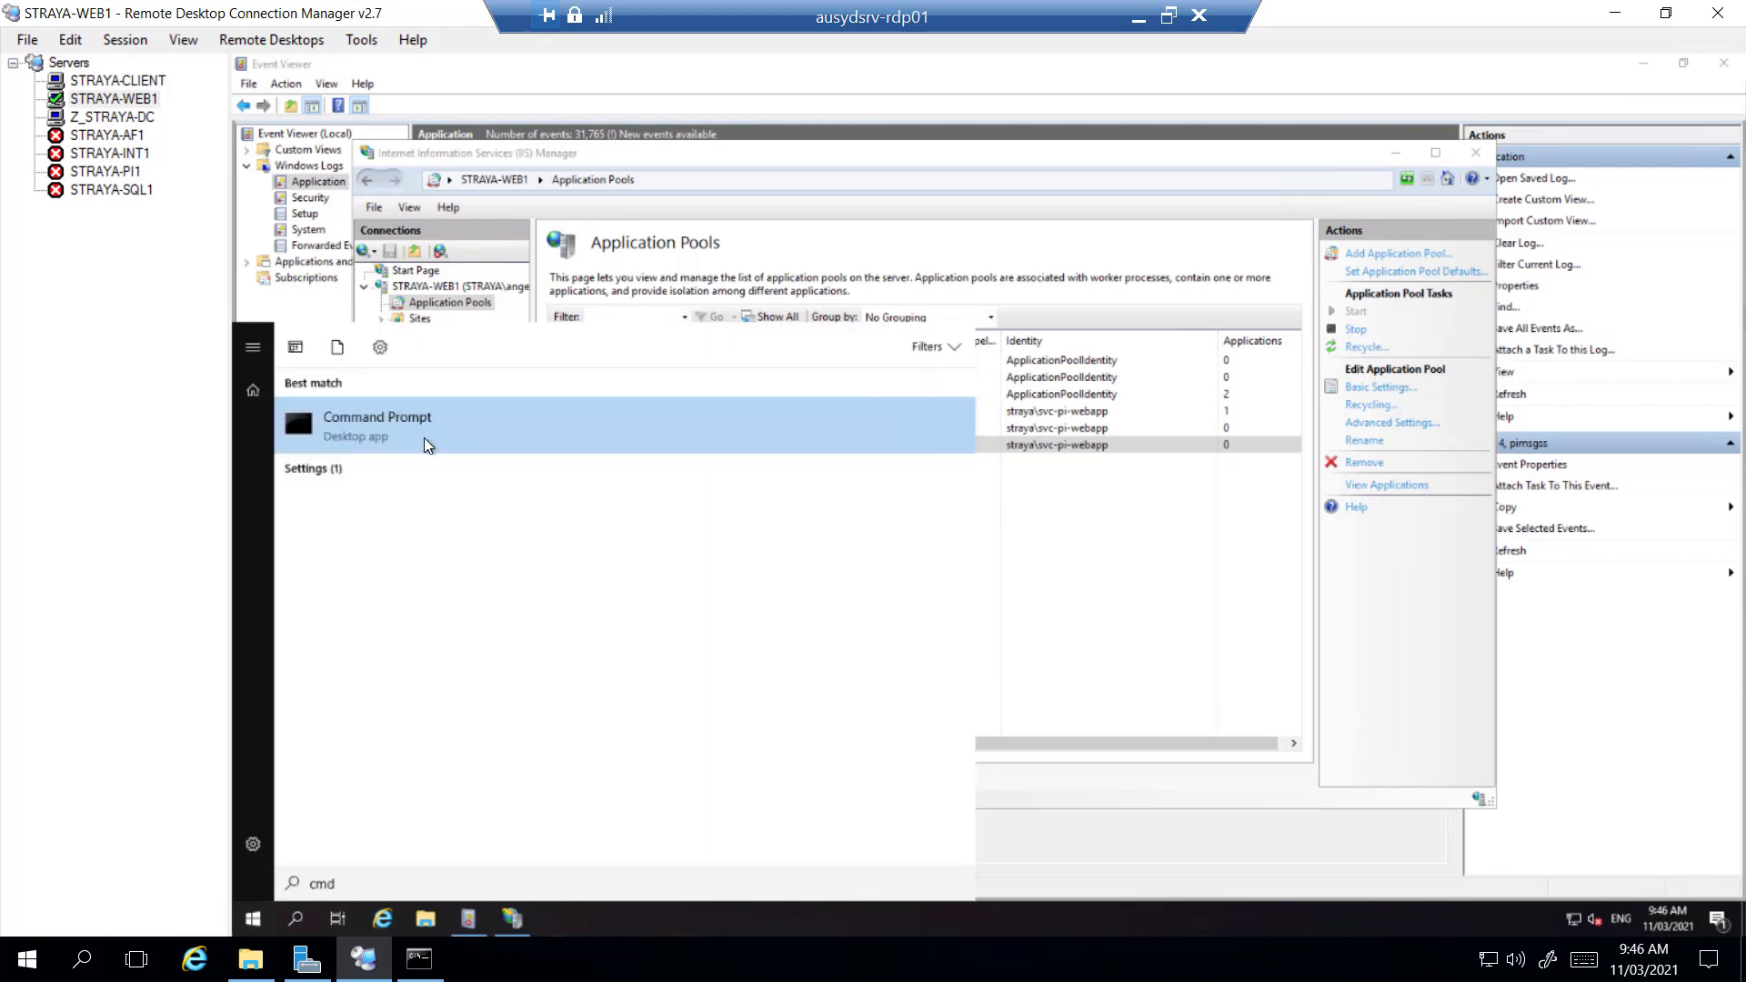
pyautogui.rightClick(424, 438)
pyautogui.click(500, 465)
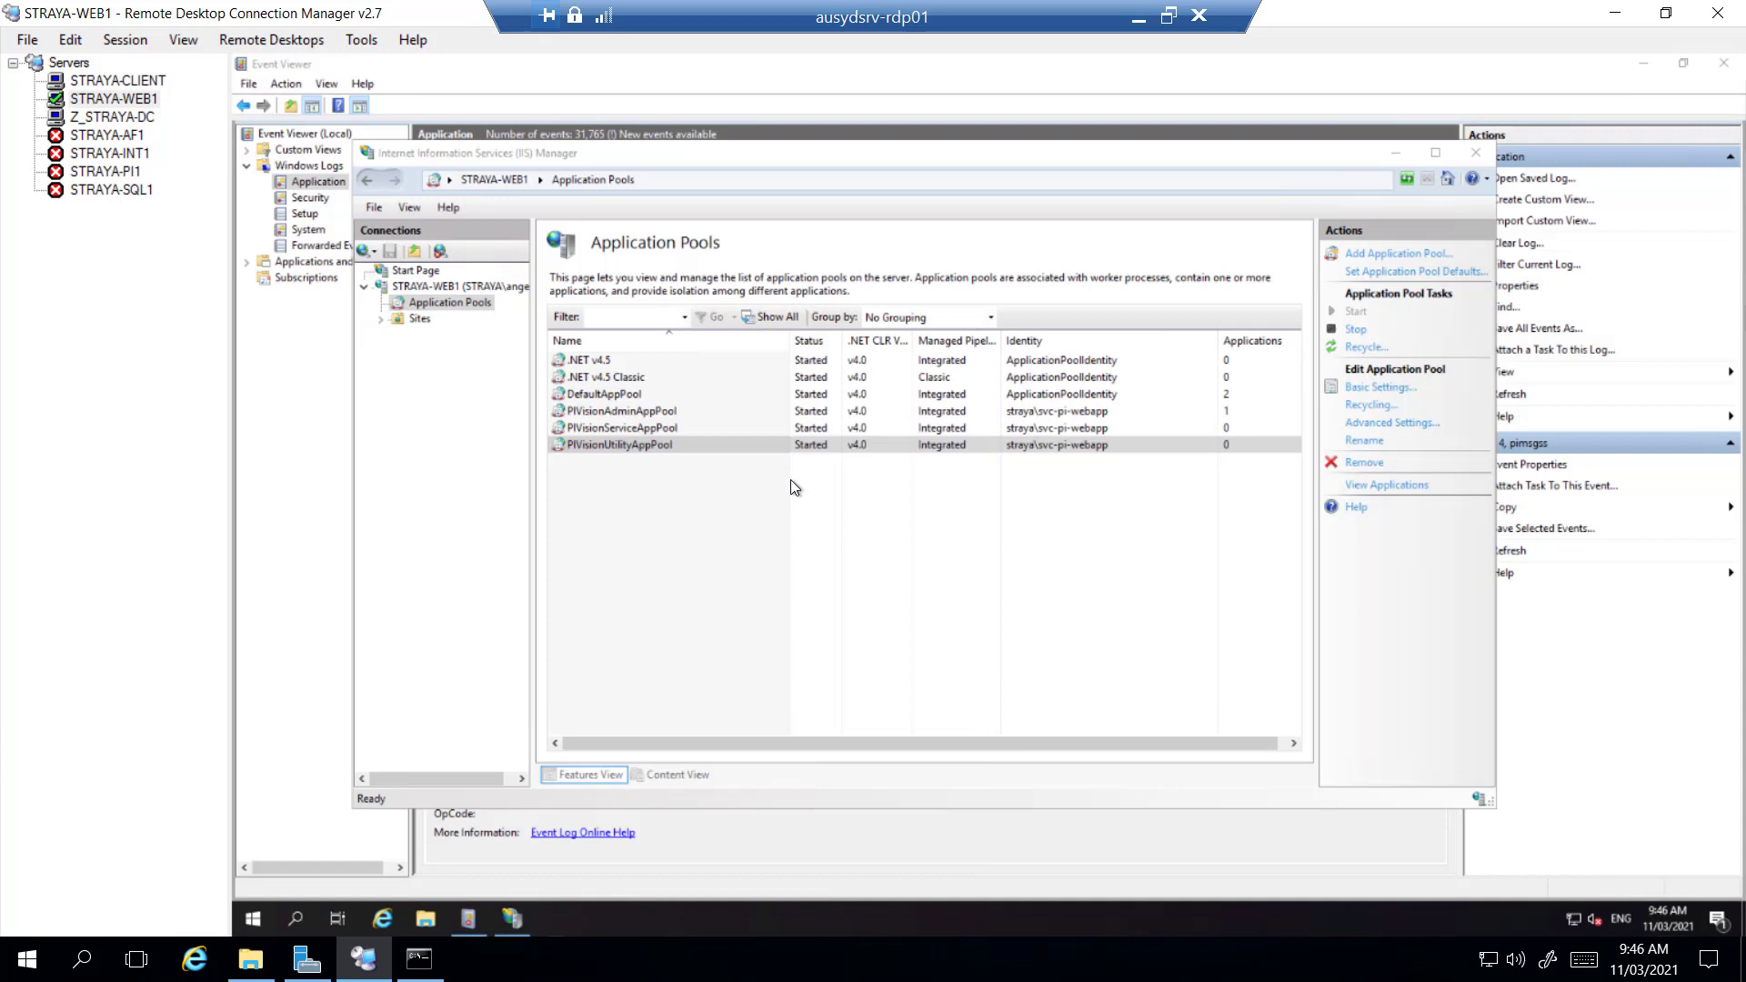
pyautogui.click(786, 467)
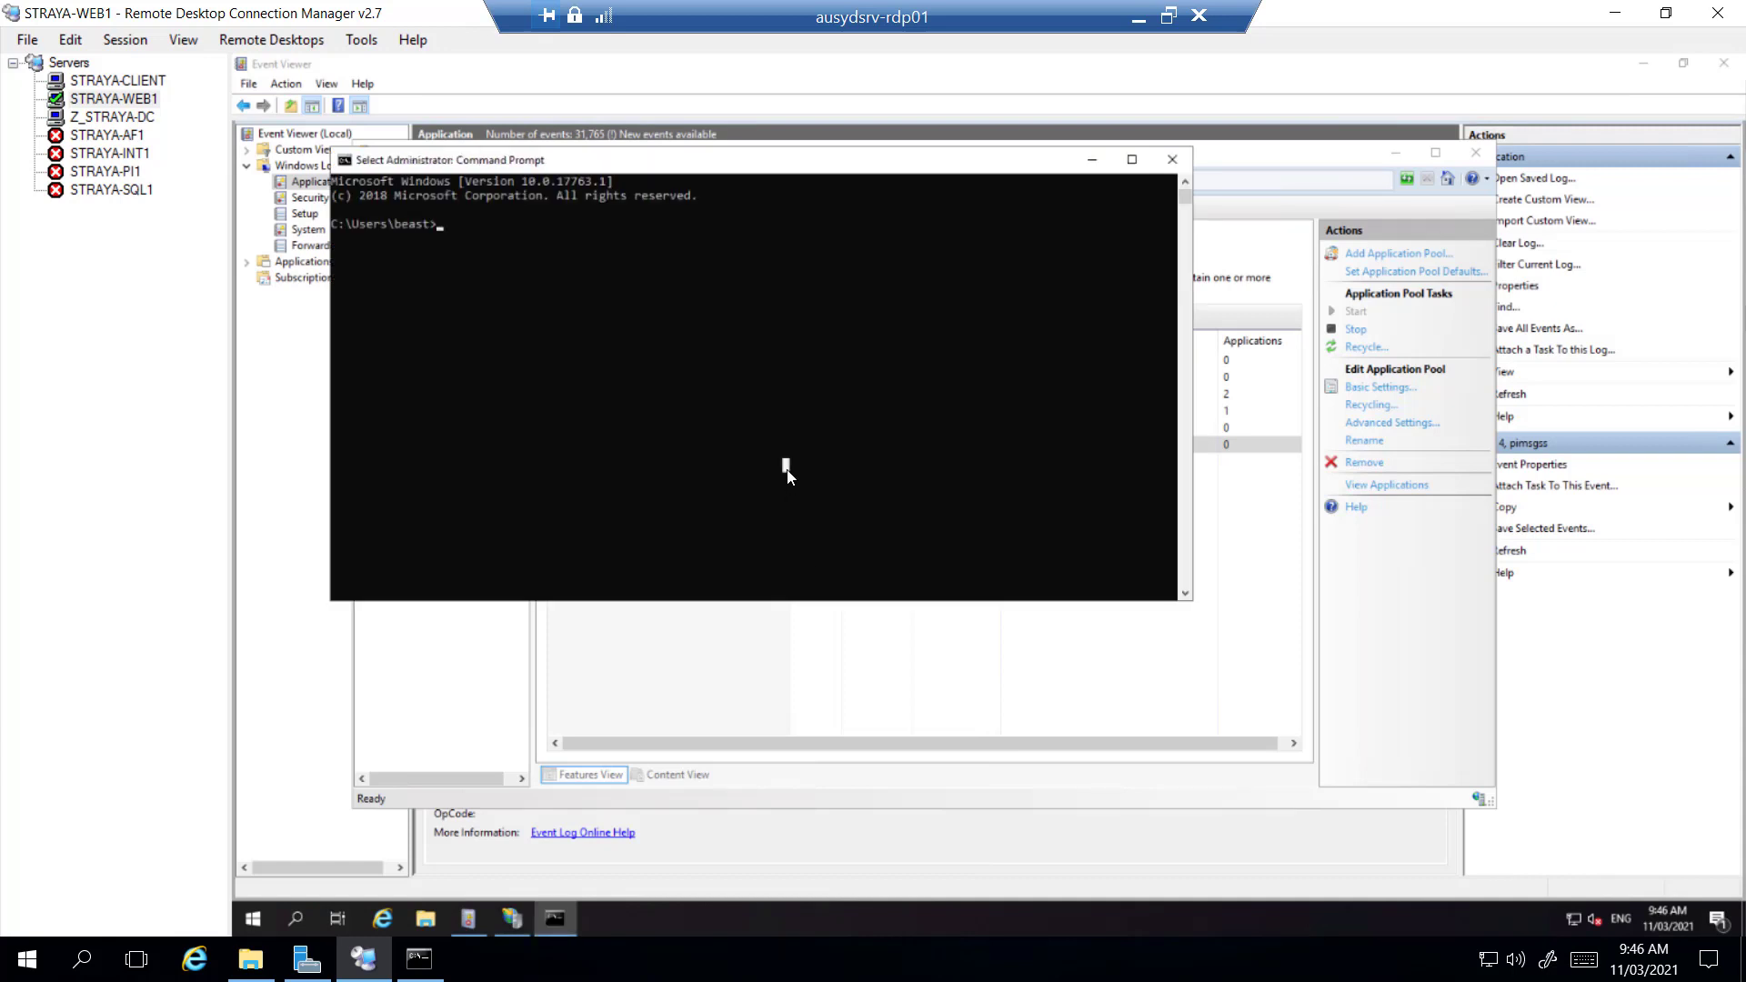
pyautogui.write('iisreset')
pyautogui.press('Return')
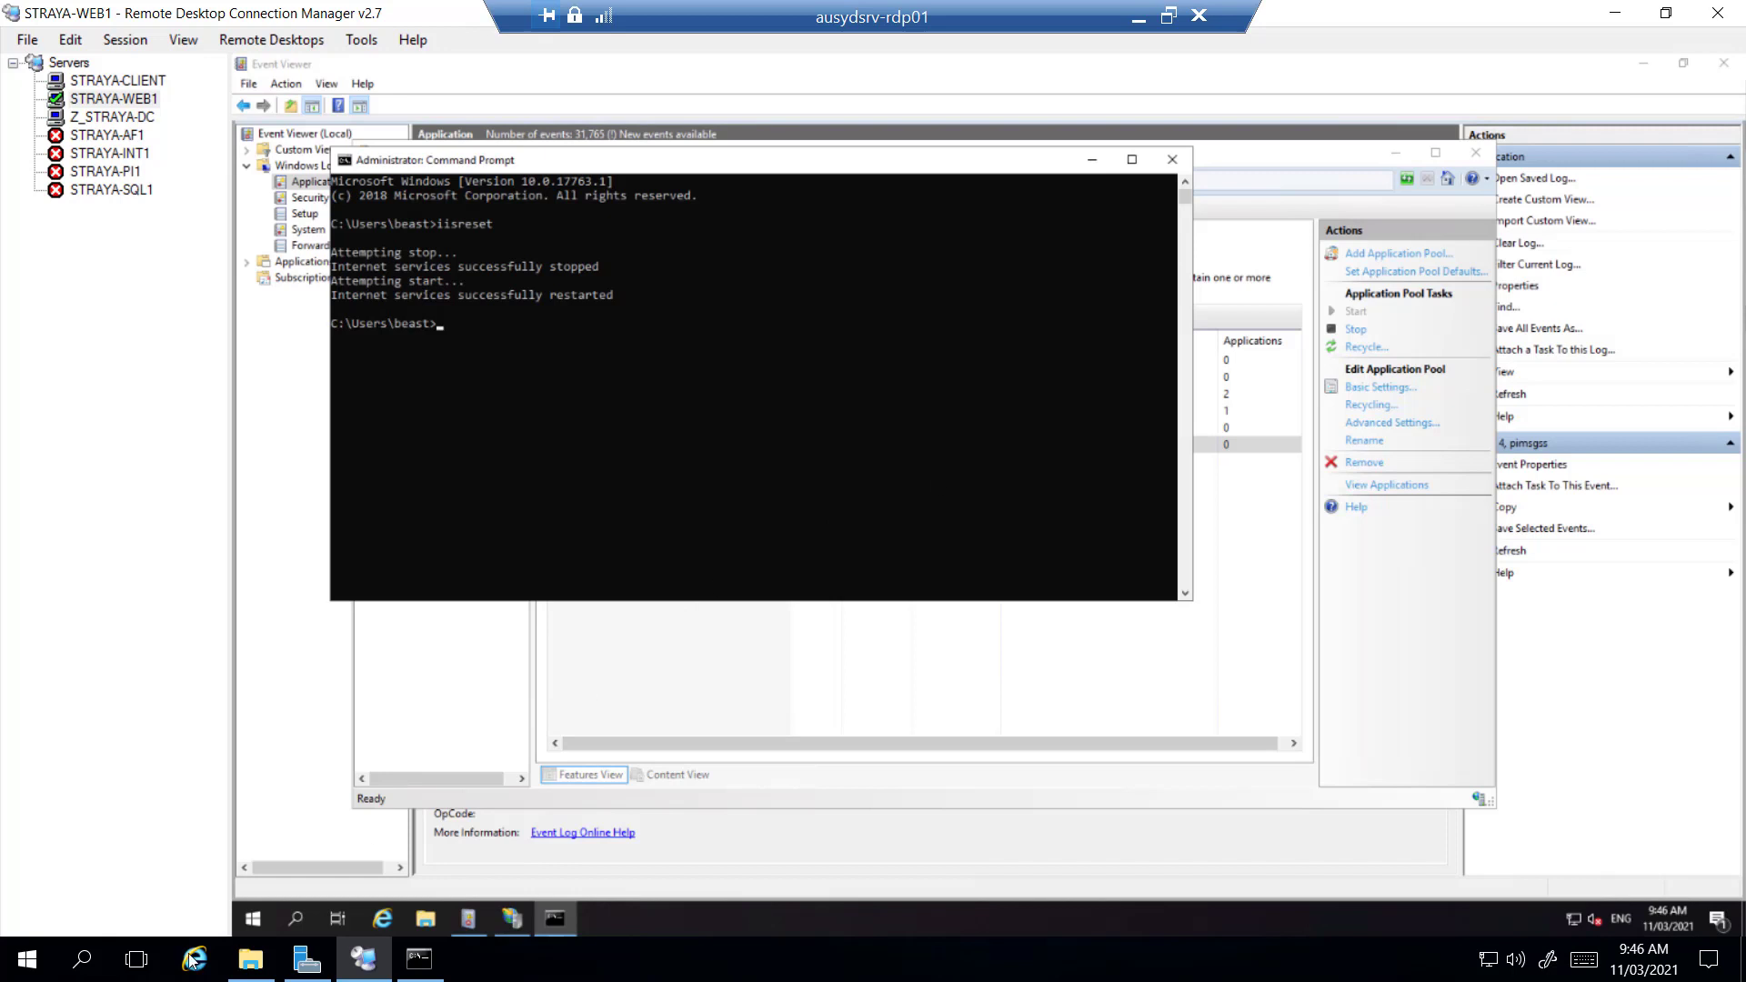
# - Open the Services console and jump to the services starting with P
pyautogui.click(254, 918)
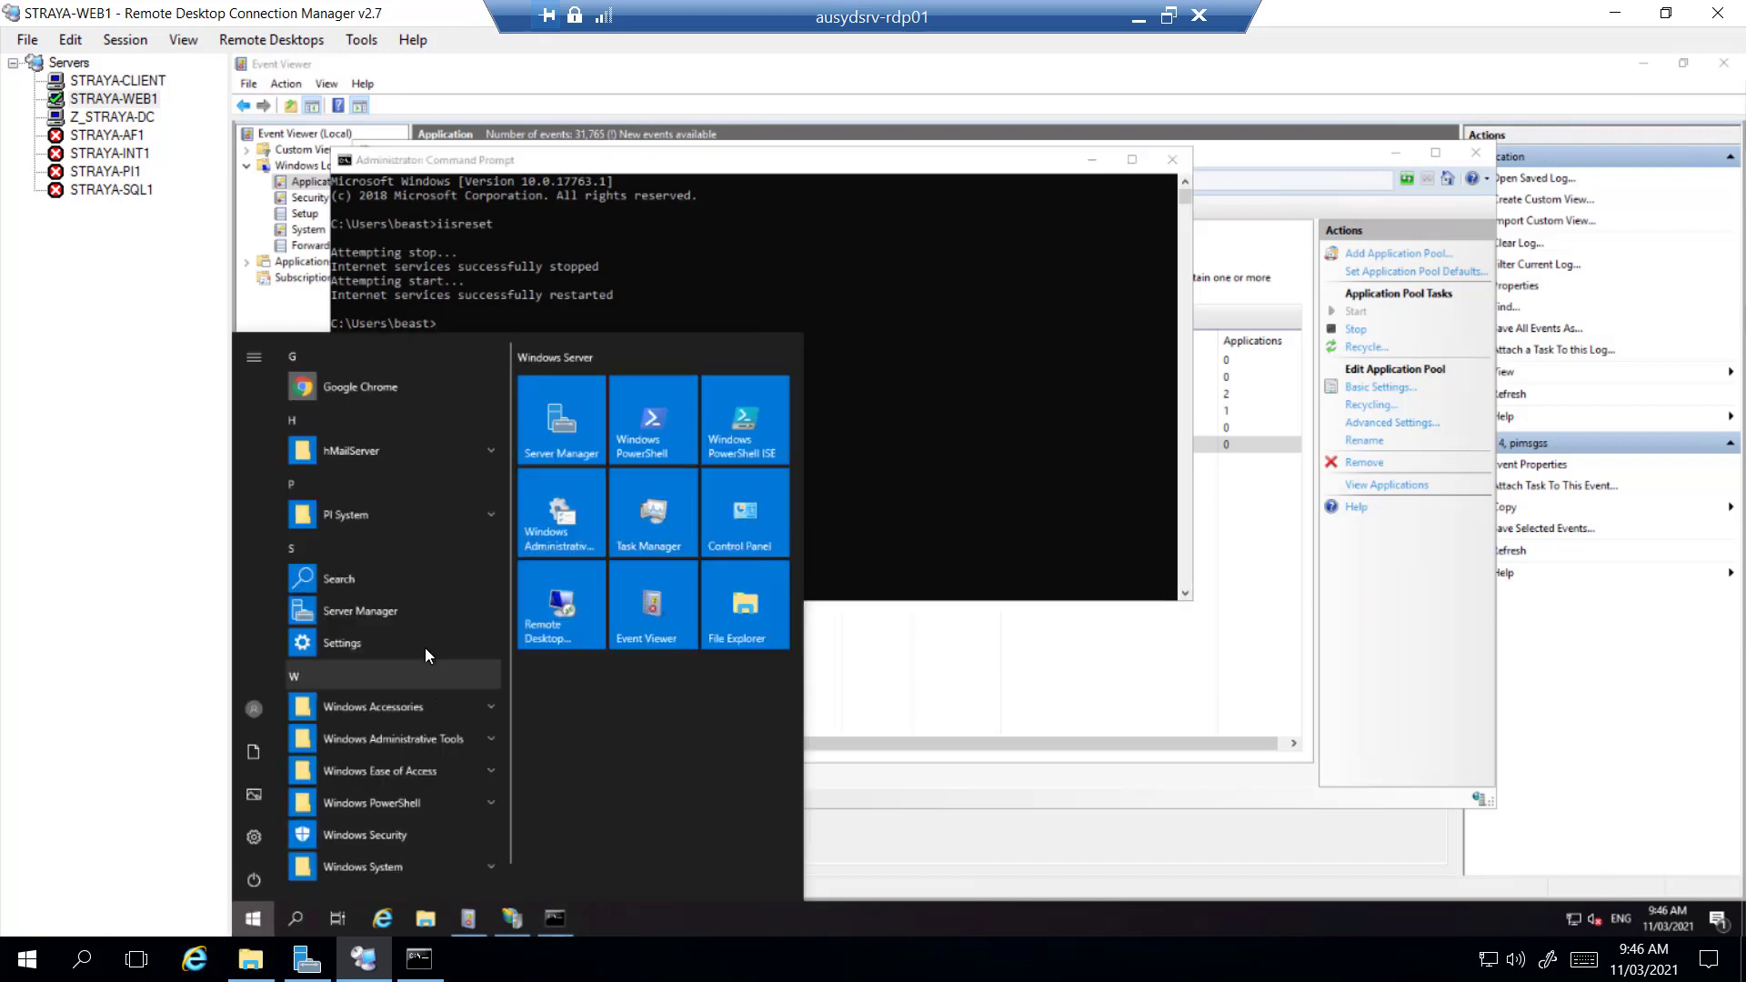
pyautogui.write('serv')
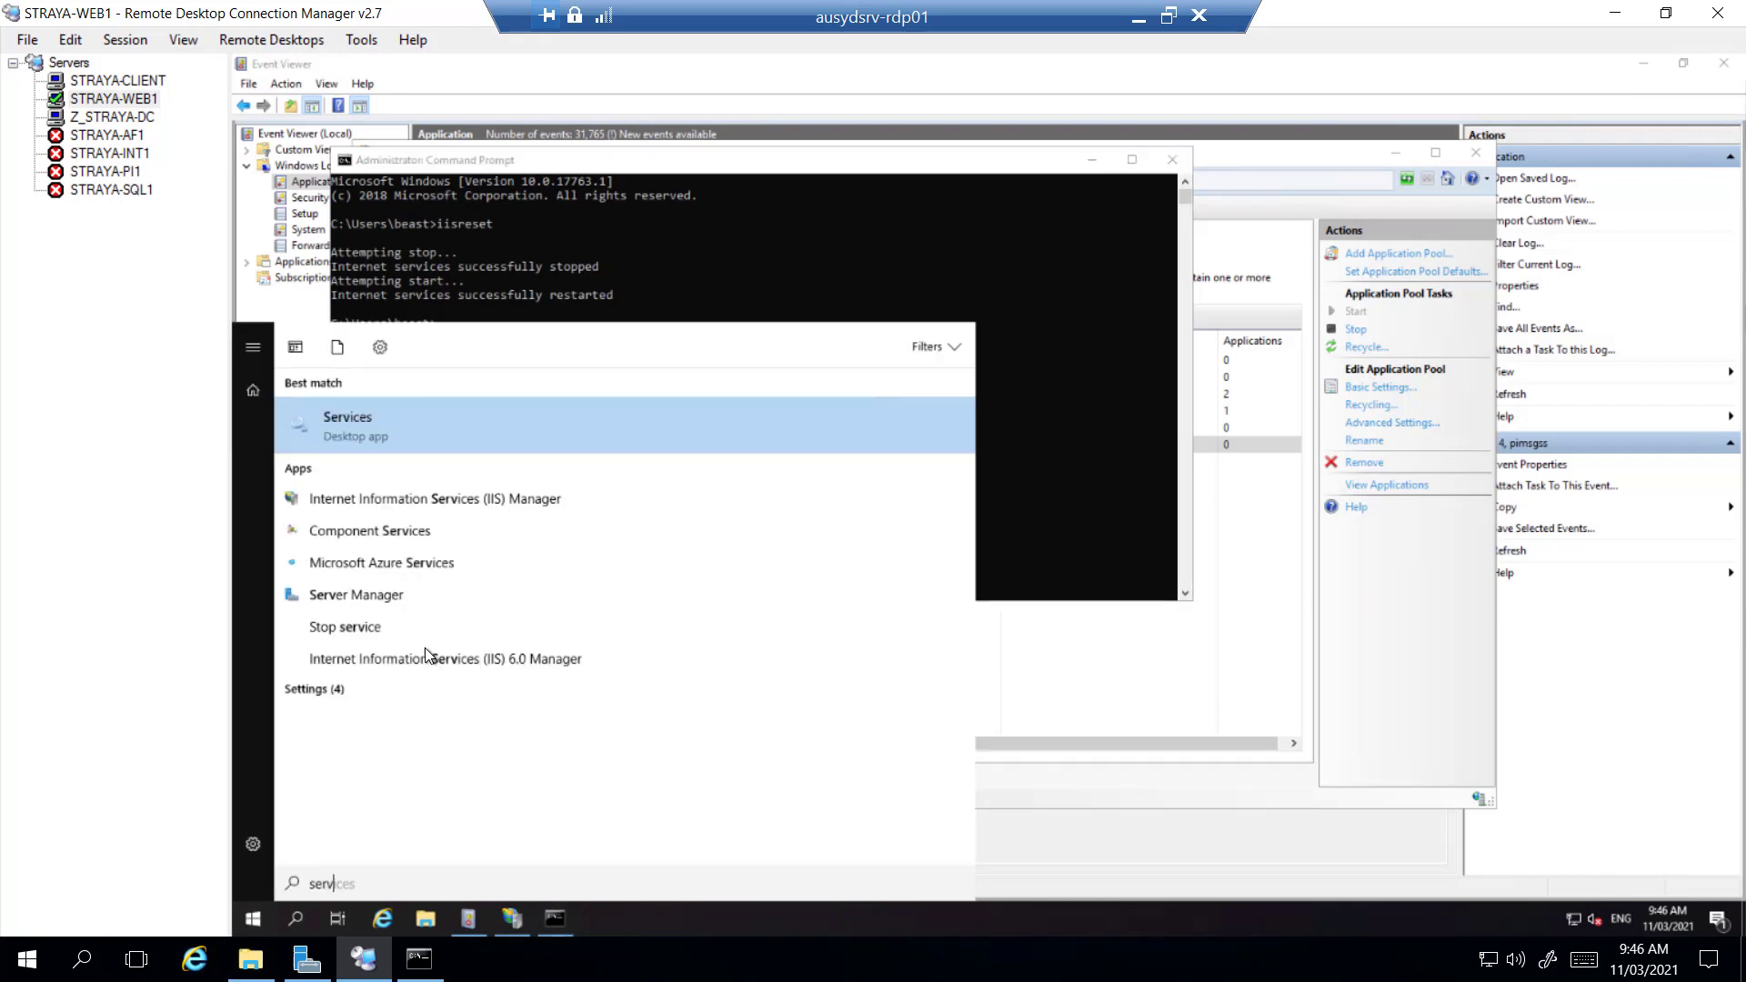
pyautogui.click(452, 419)
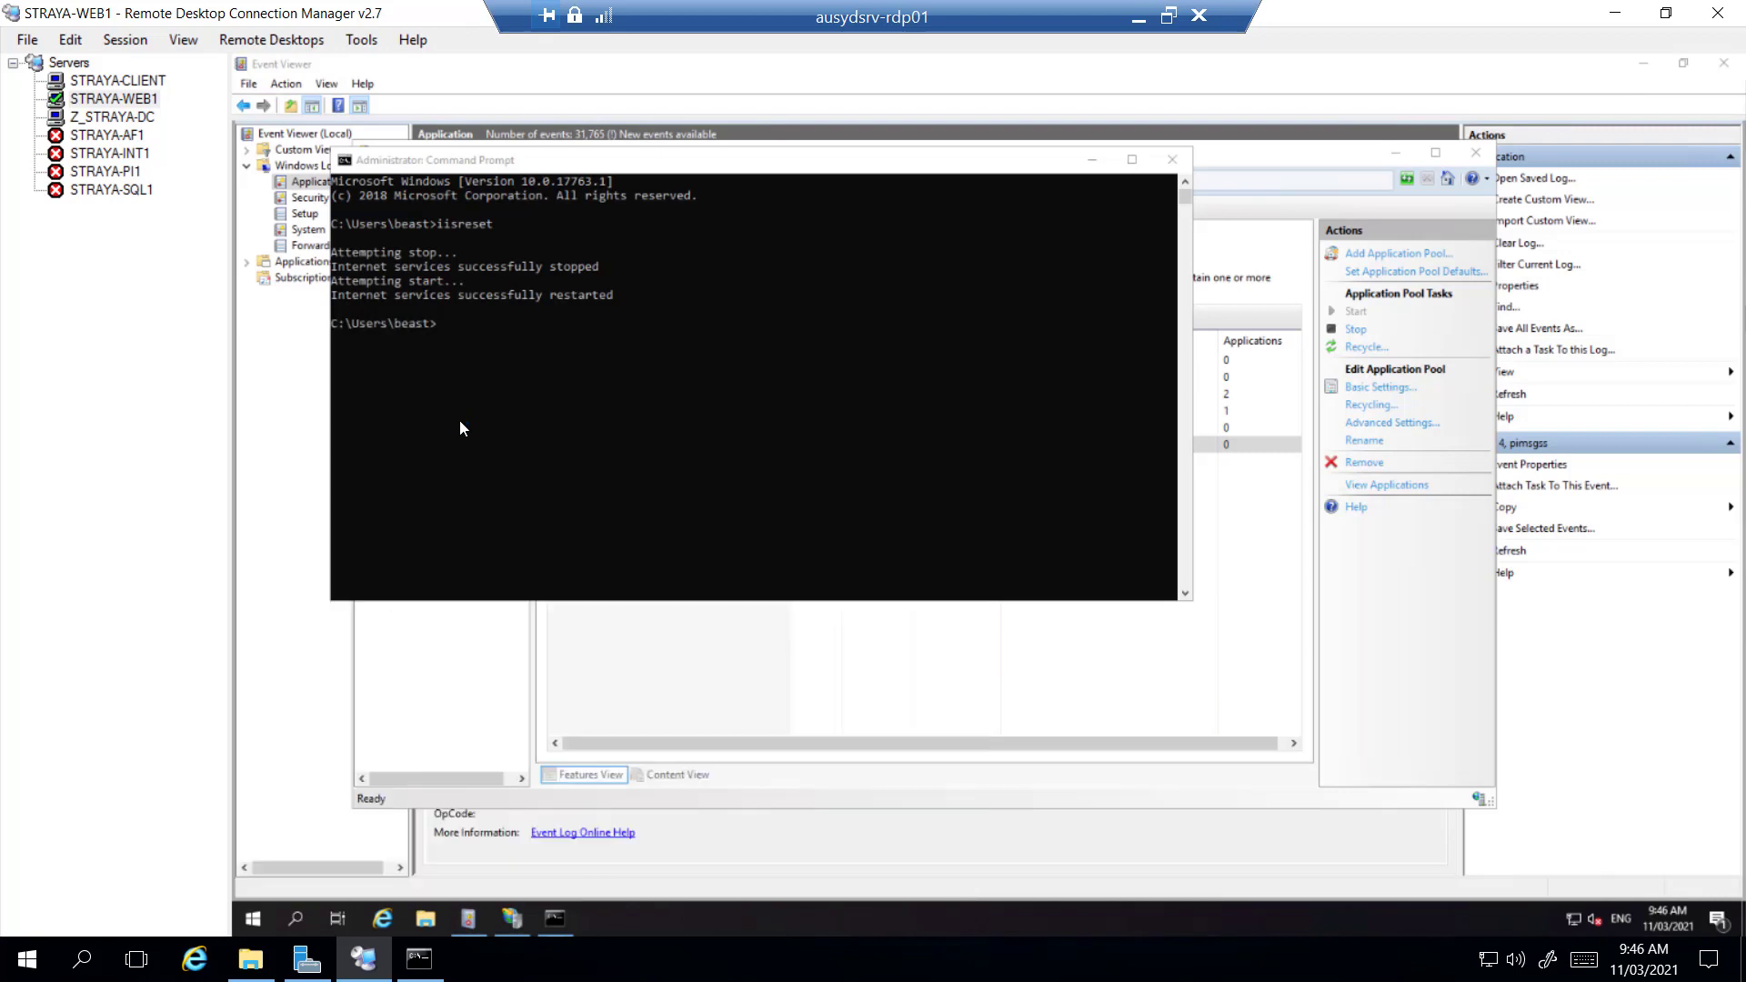
pyautogui.click(897, 362)
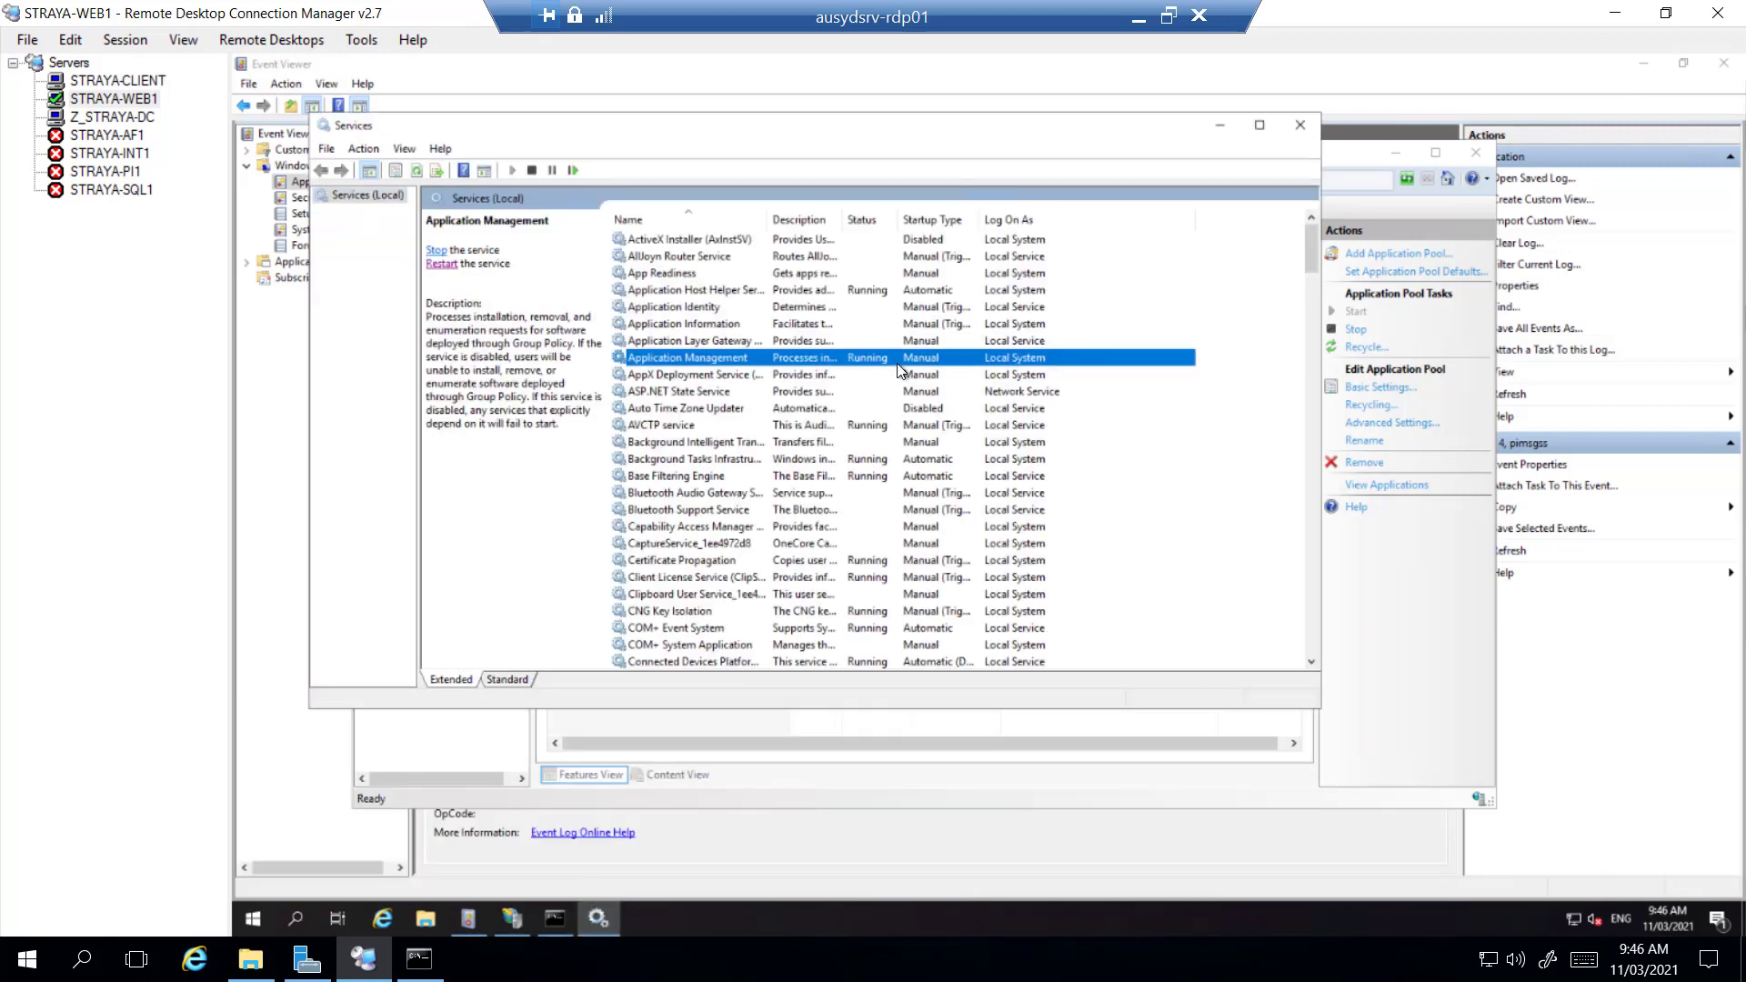
pyautogui.press('p')
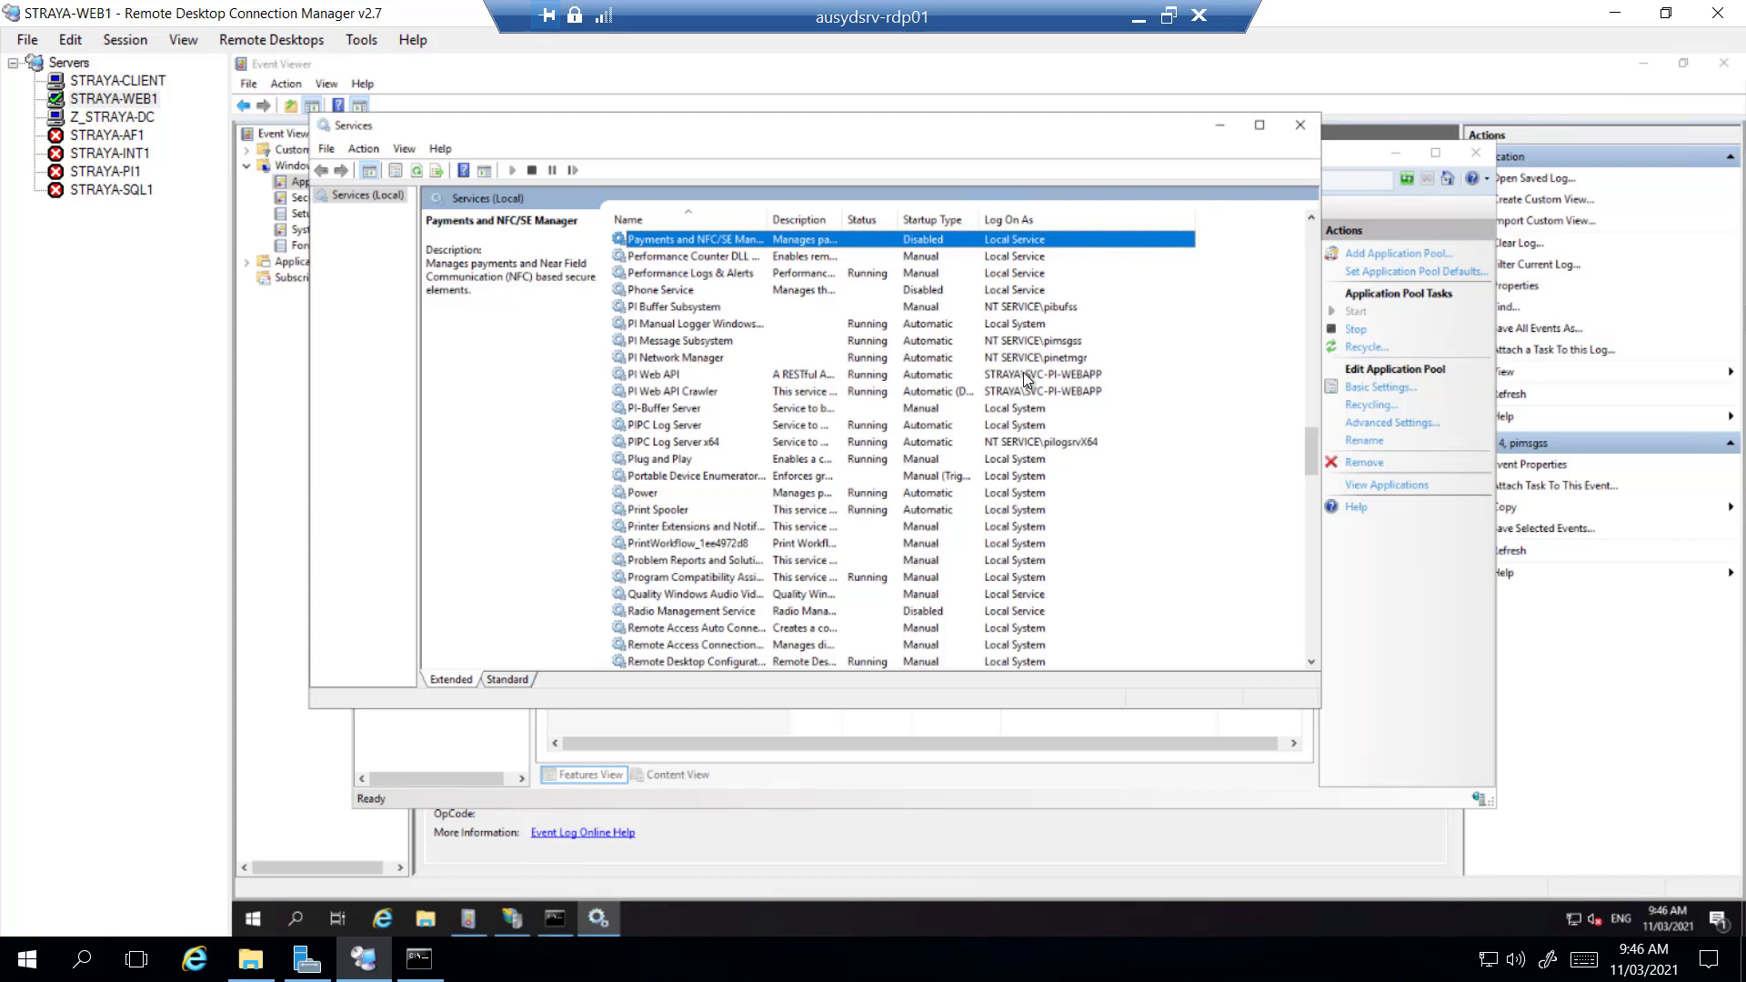
# - Re-enter and apply the PI Web API service's log-on password
pyautogui.click(1049, 379)
pyautogui.click(1068, 389)
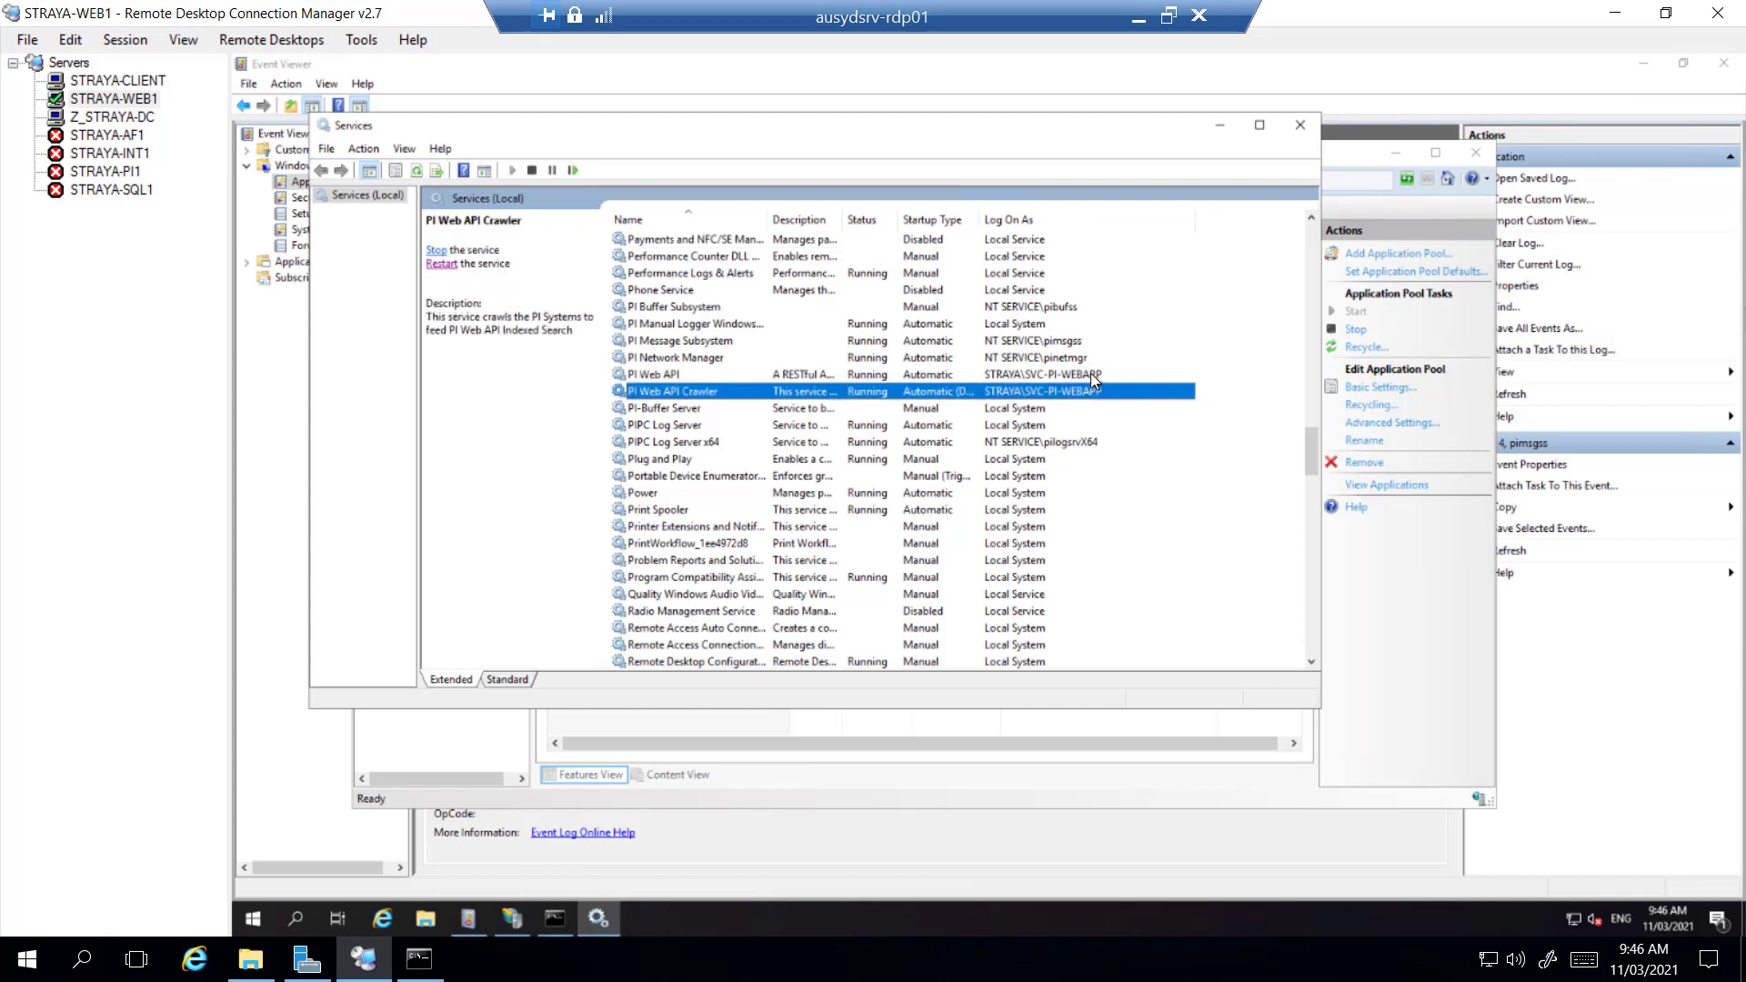
pyautogui.click(1089, 372)
pyautogui.rightClick(1089, 372)
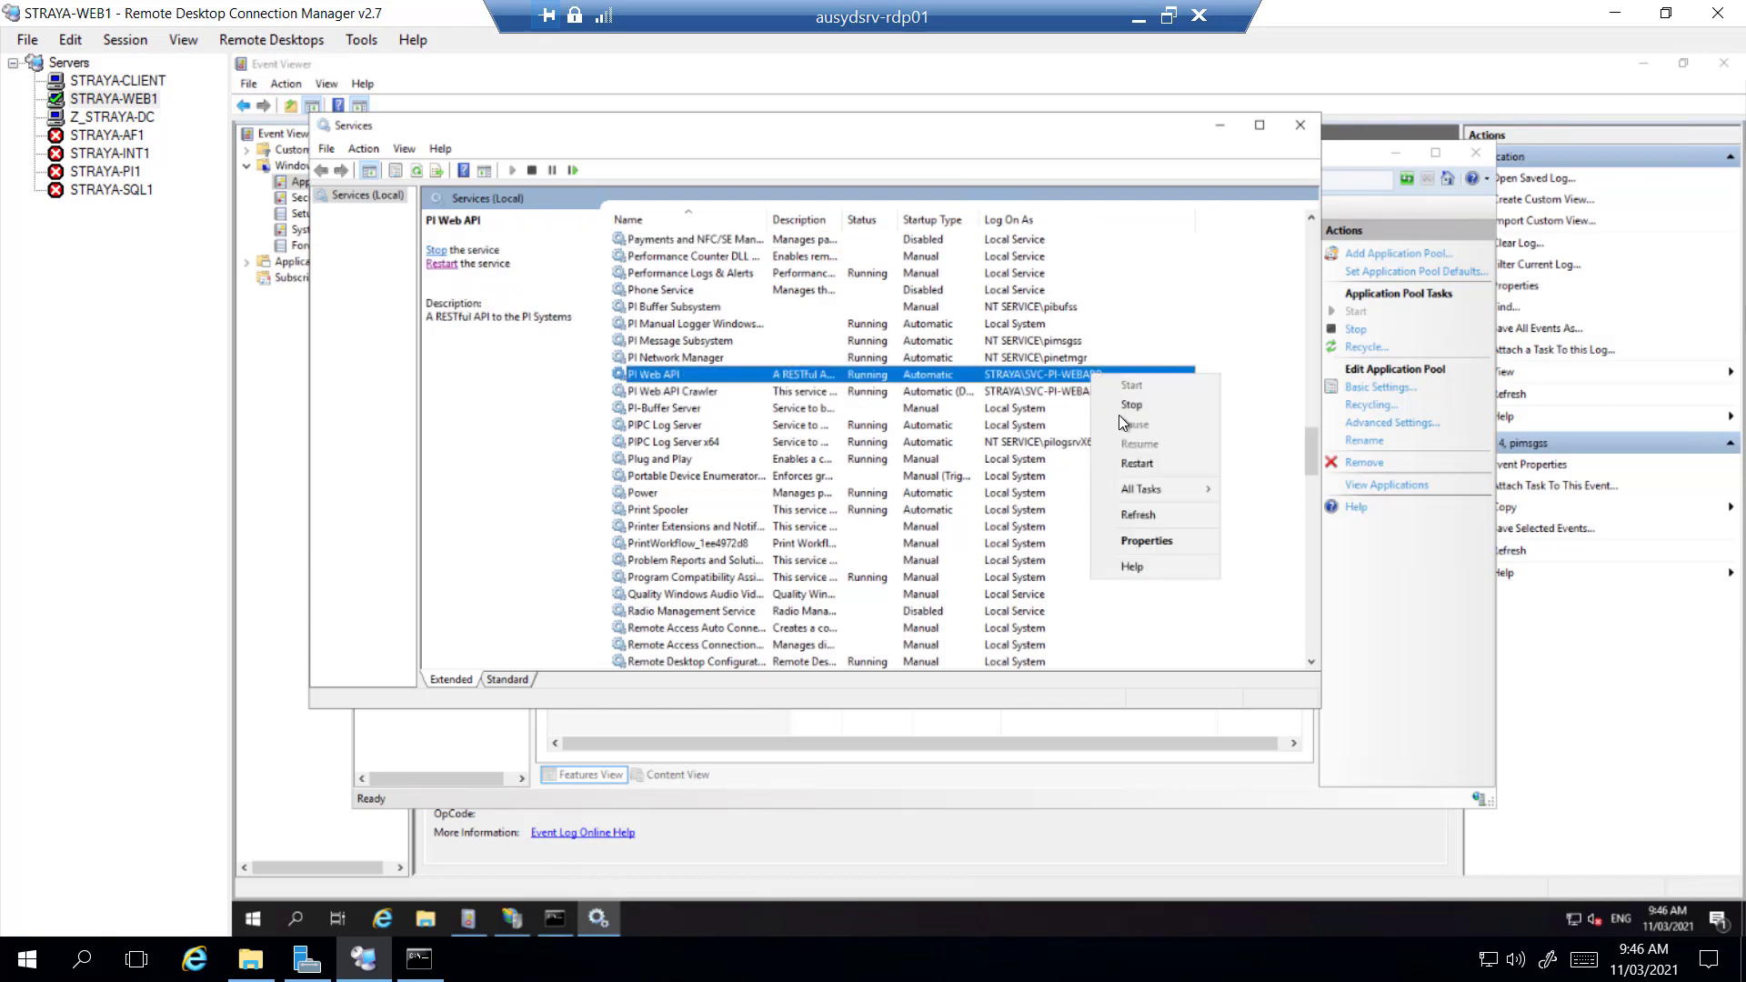
pyautogui.click(1147, 542)
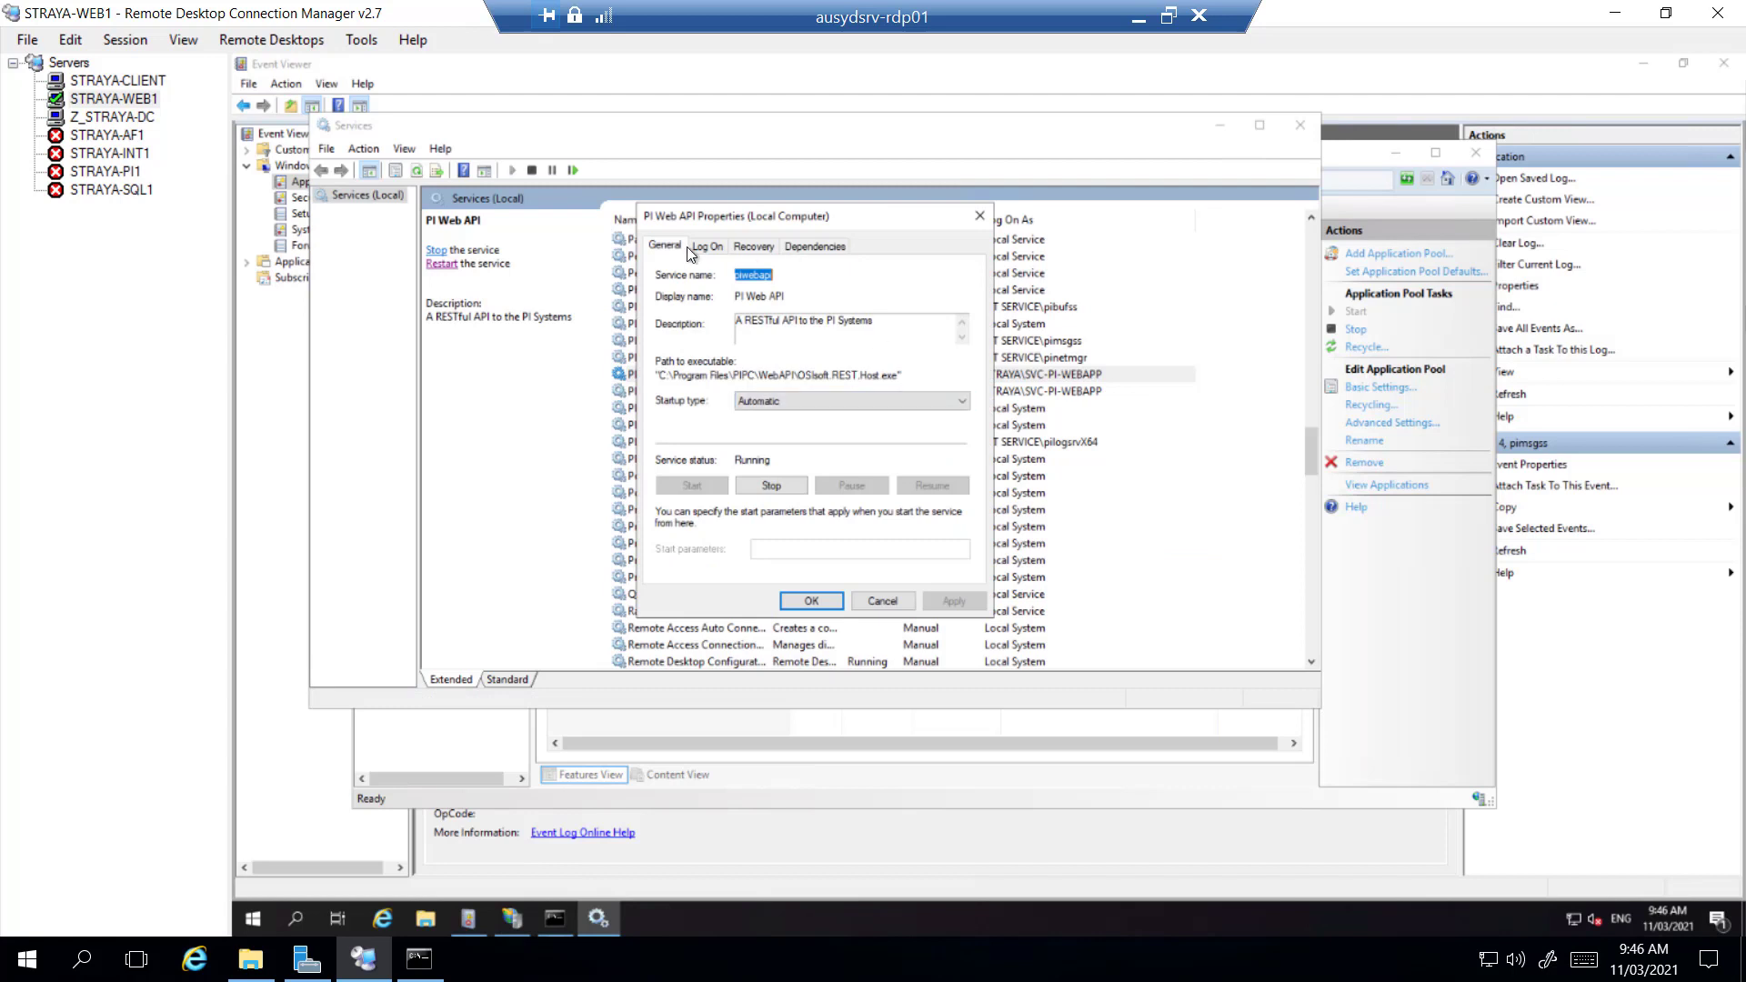
pyautogui.click(705, 246)
pyautogui.moveTo(896, 364); pyautogui.dragTo(667, 364)
pyautogui.write('**********')
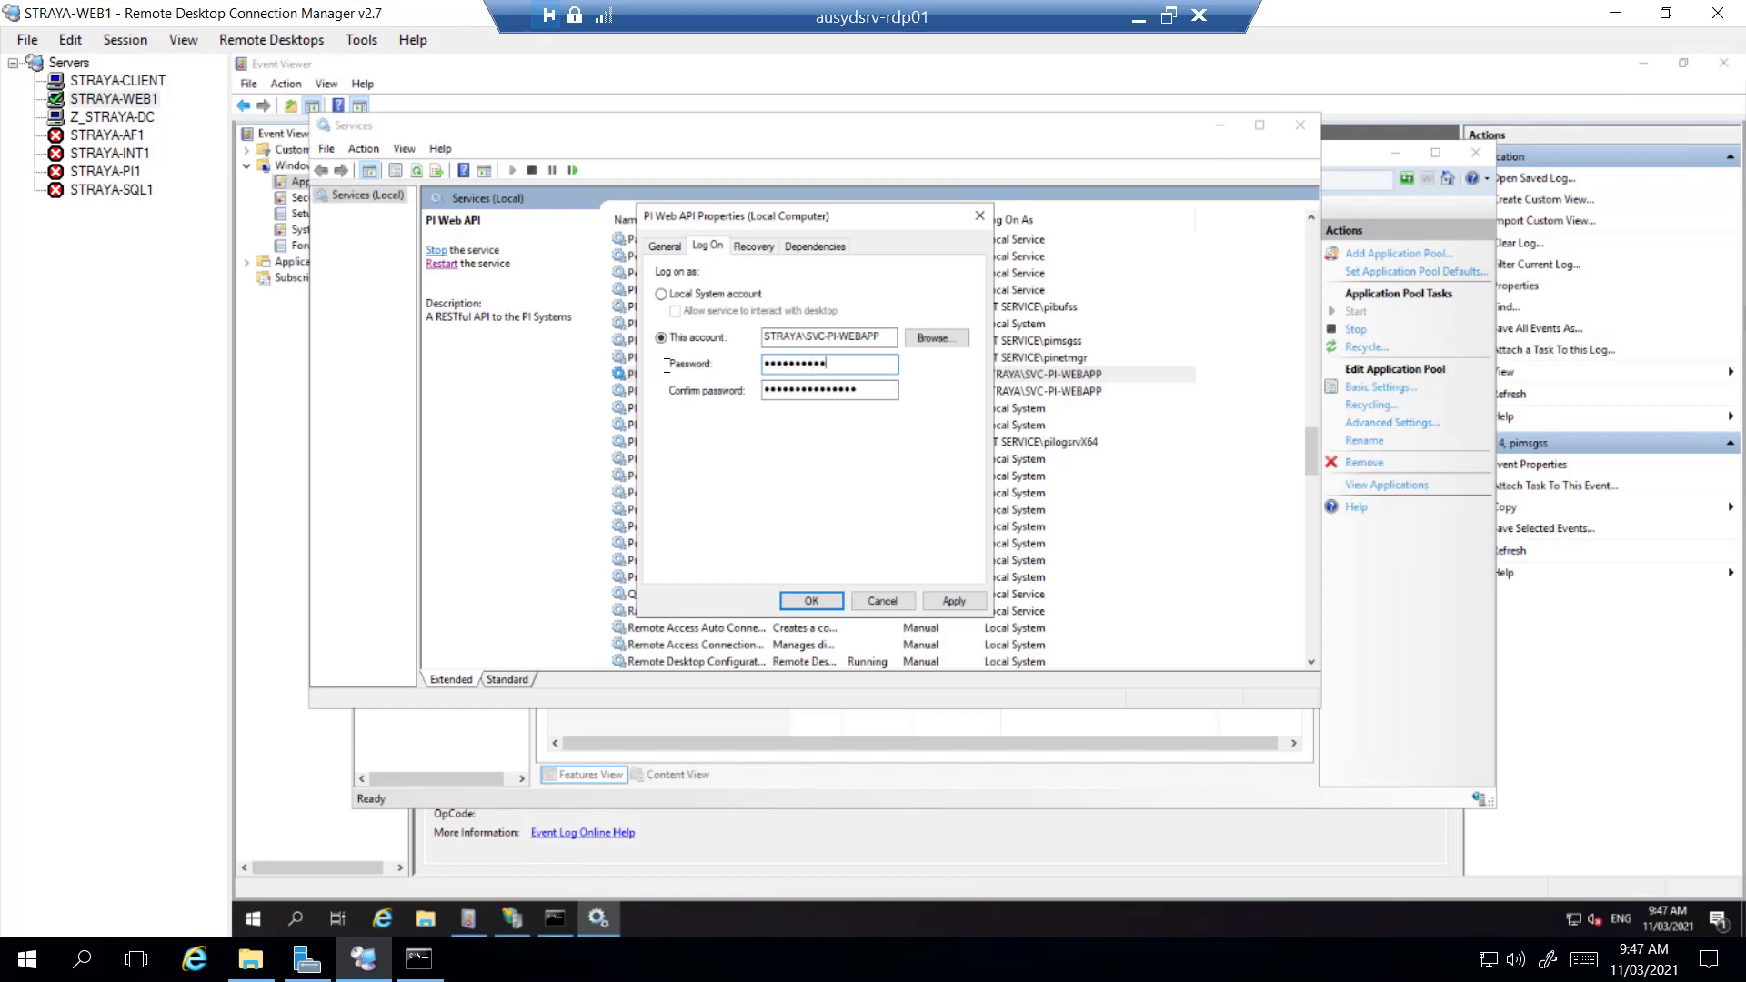
pyautogui.press('Tab')
pyautogui.write('**********')
pyautogui.click(806, 600)
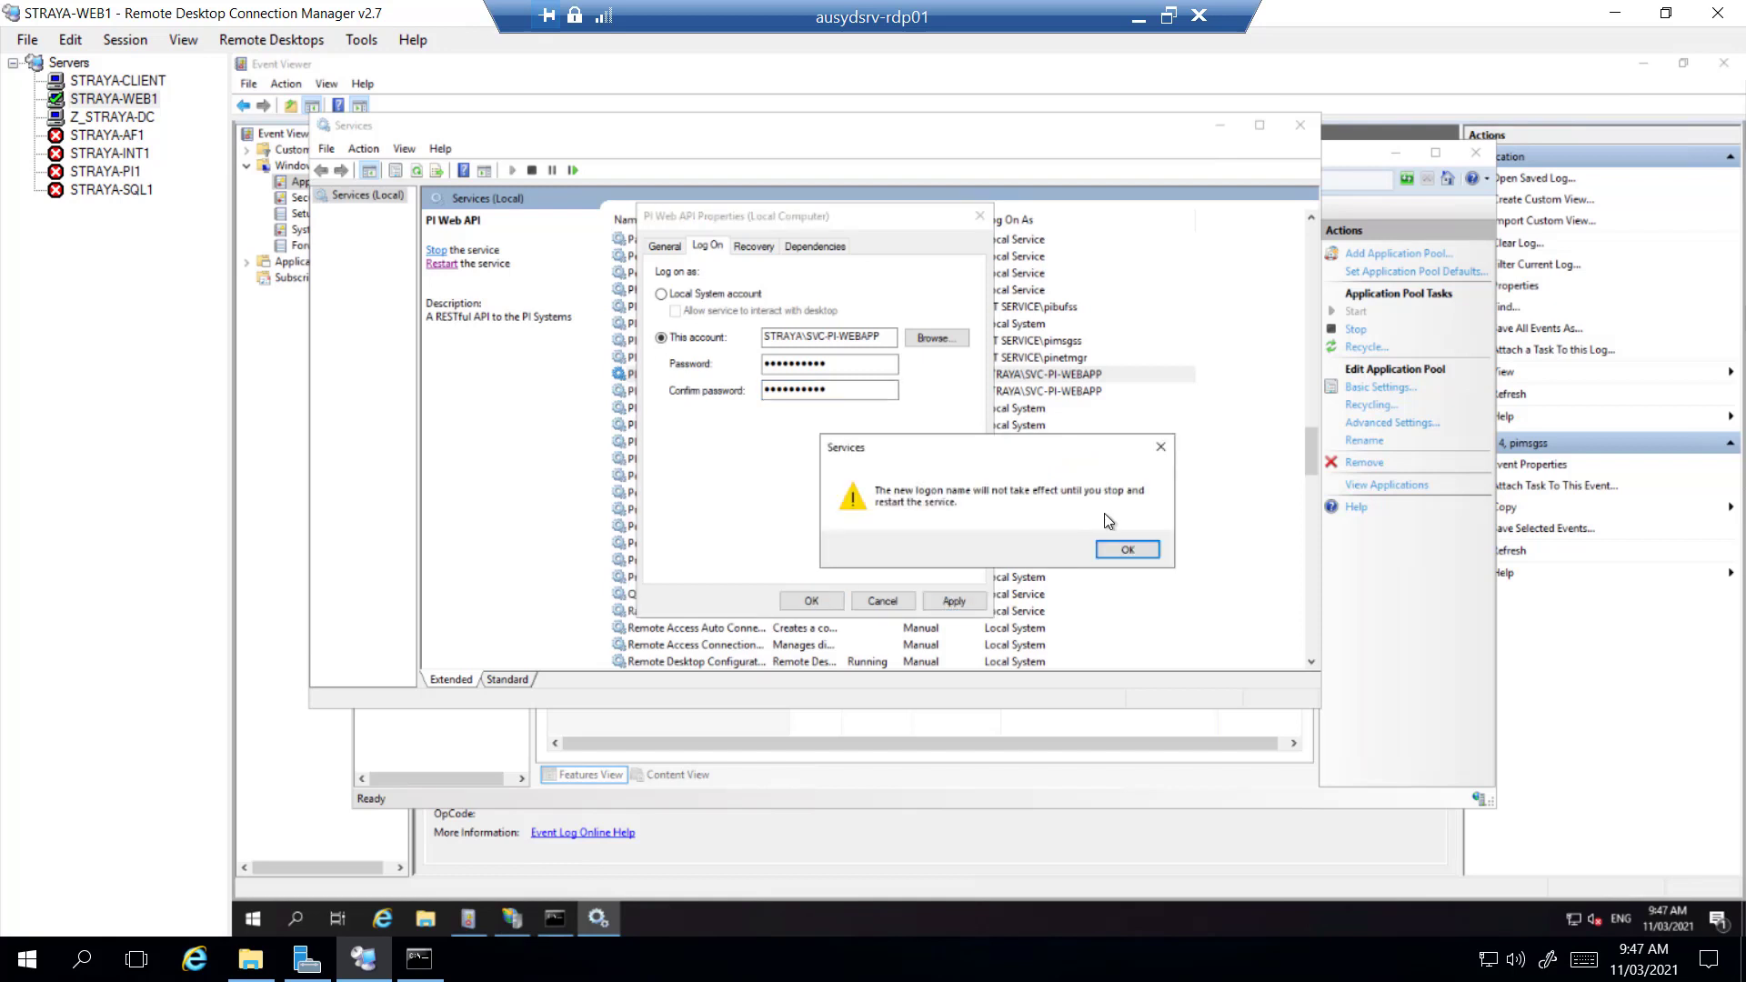
pyautogui.click(1128, 548)
pyautogui.click(823, 601)
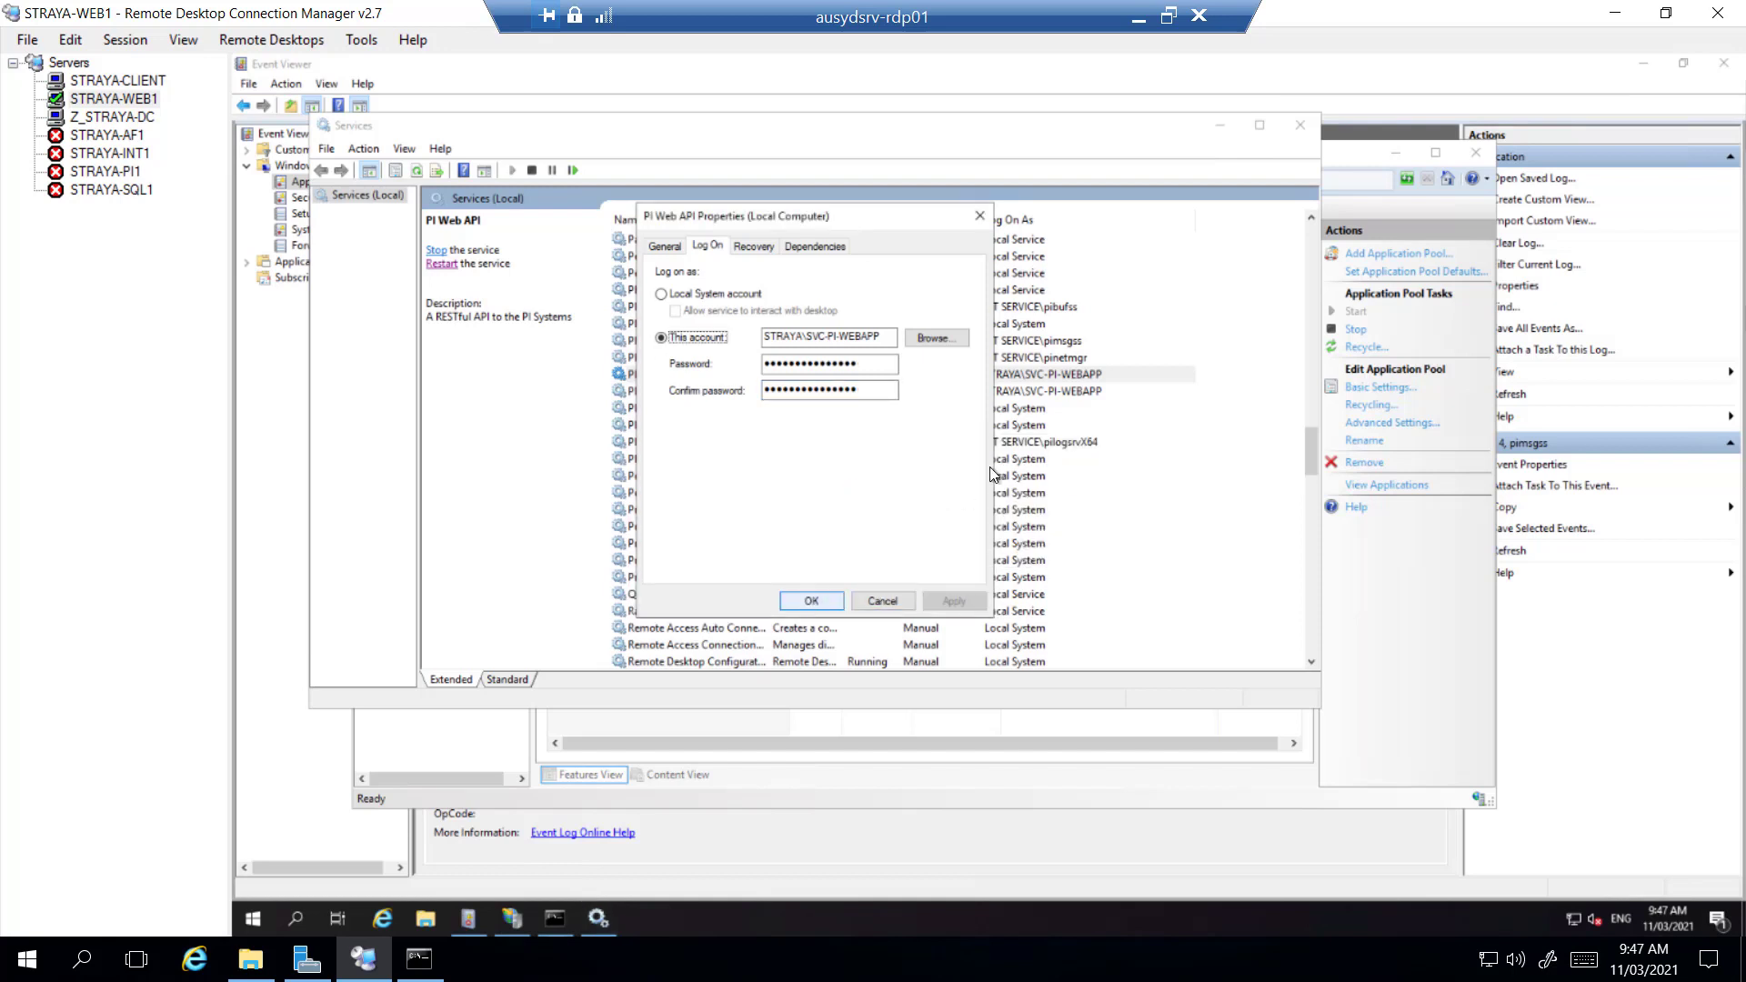
# - Re-enter and apply the PI Web API Crawler service's log-on password, then close its properties
pyautogui.rightClick(1049, 390)
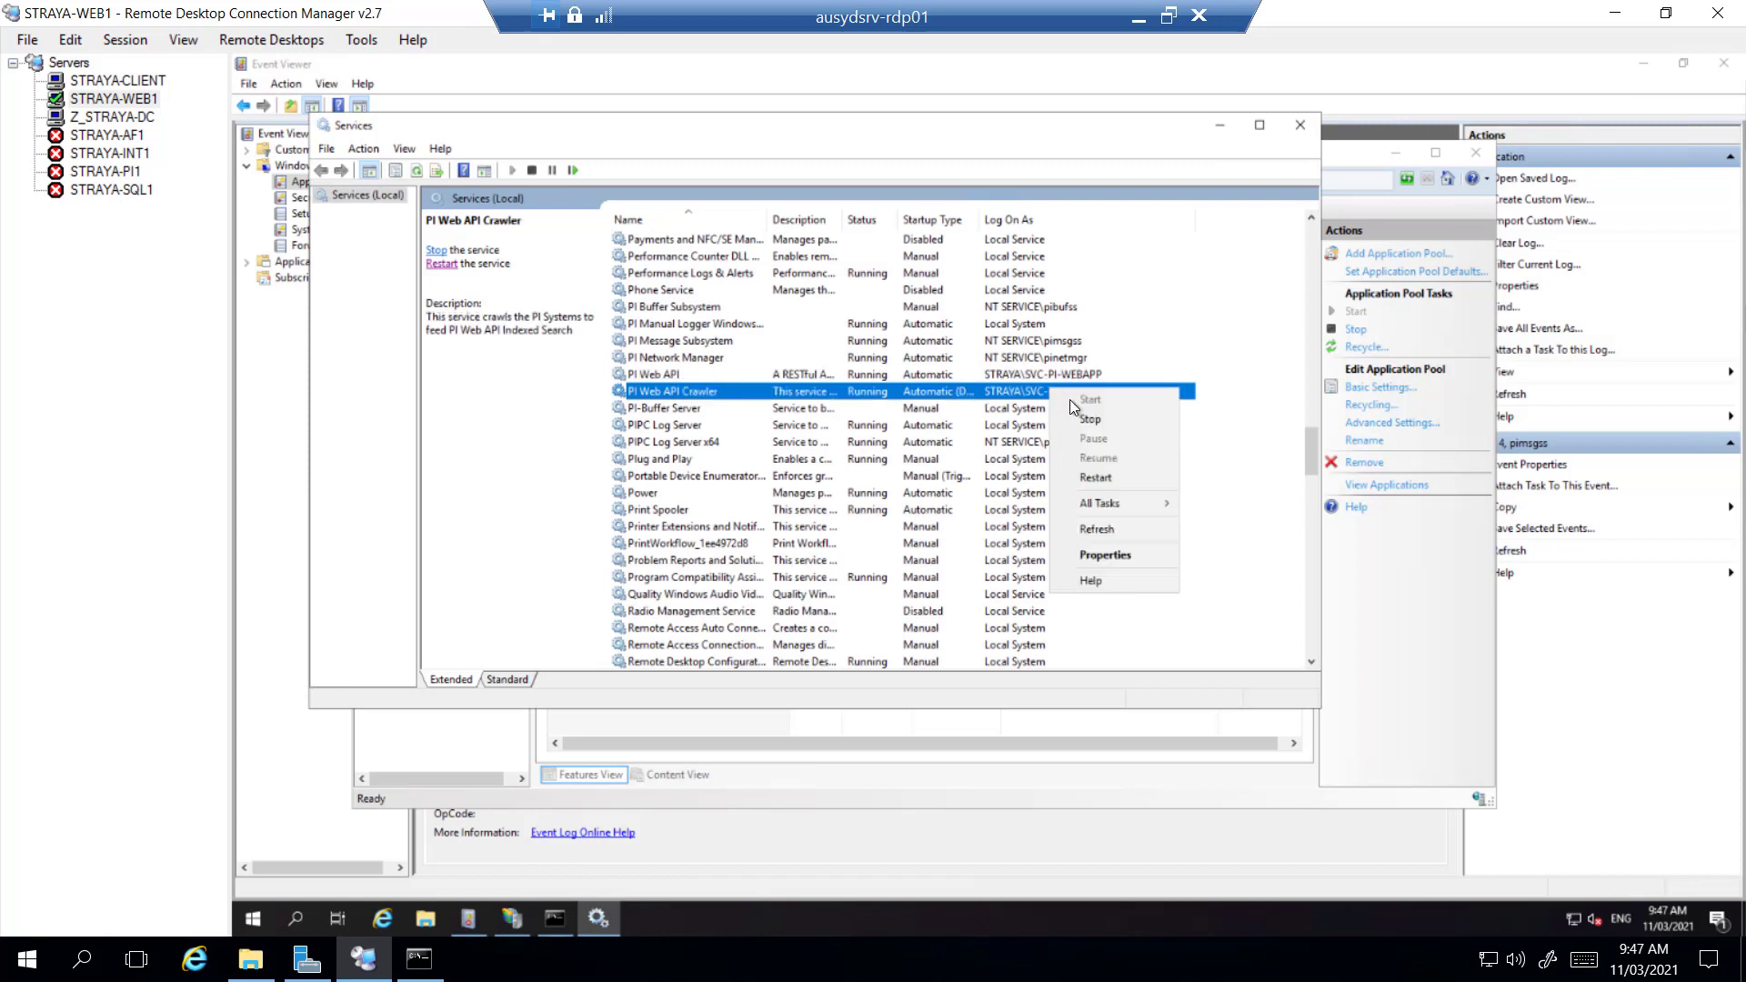
pyautogui.click(1110, 555)
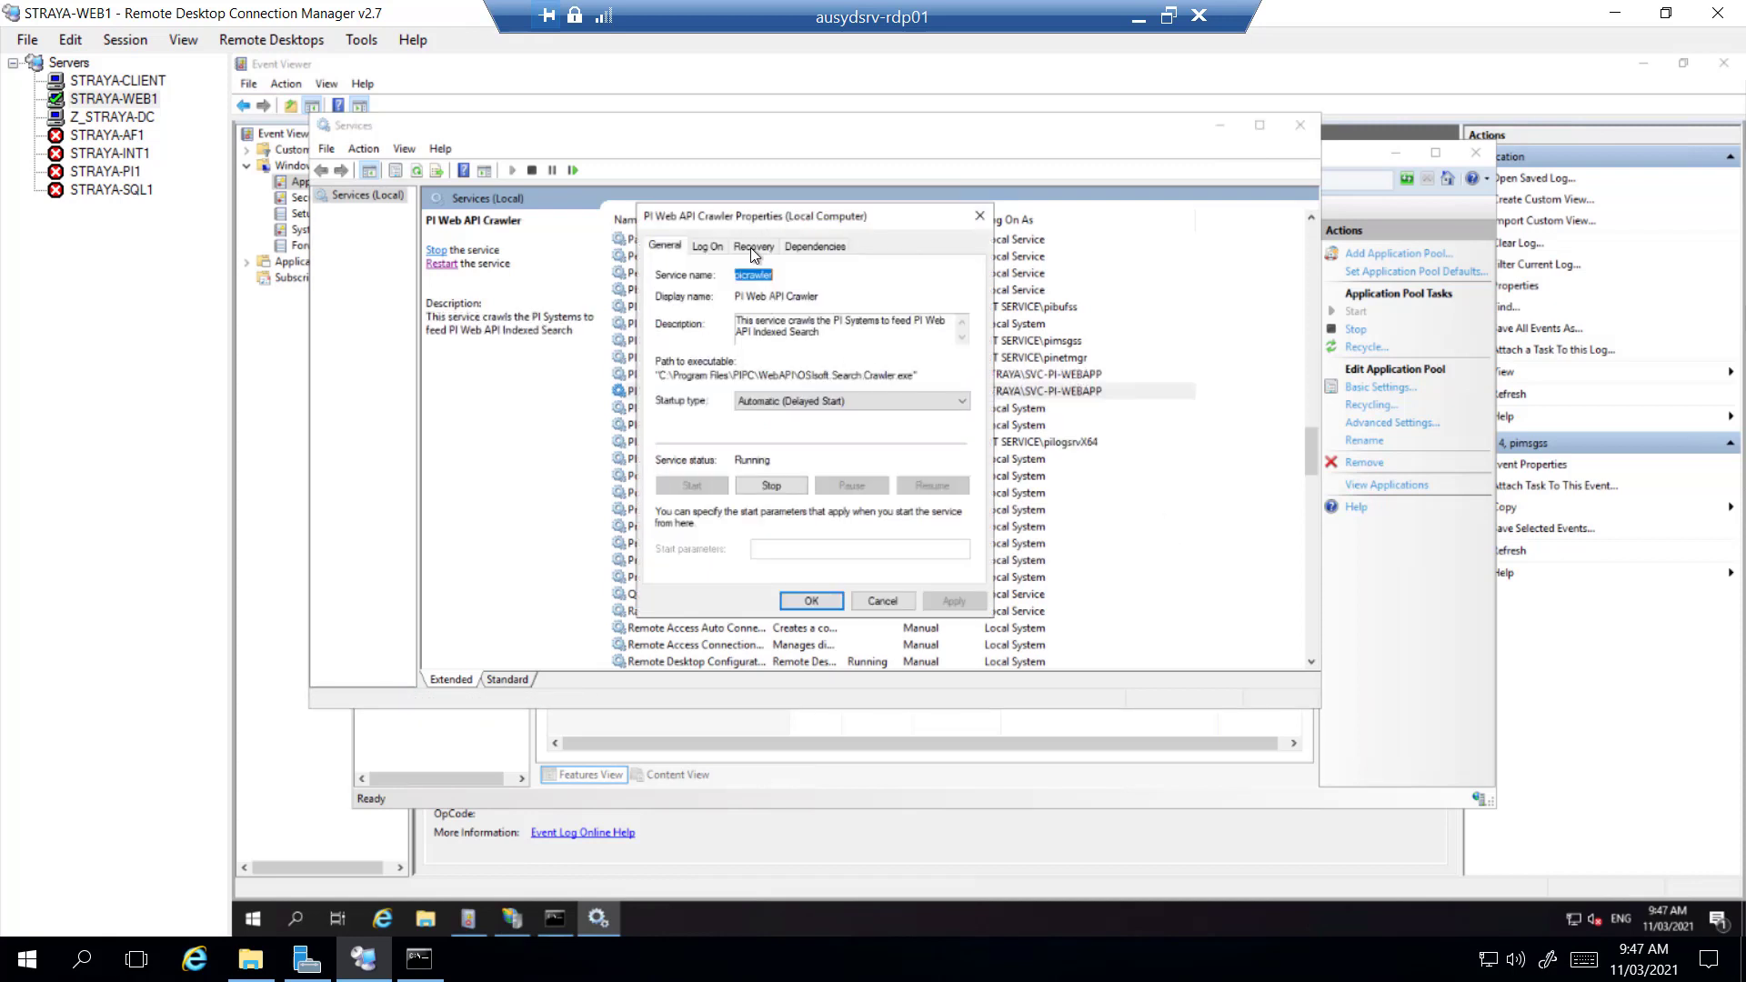
pyautogui.click(705, 246)
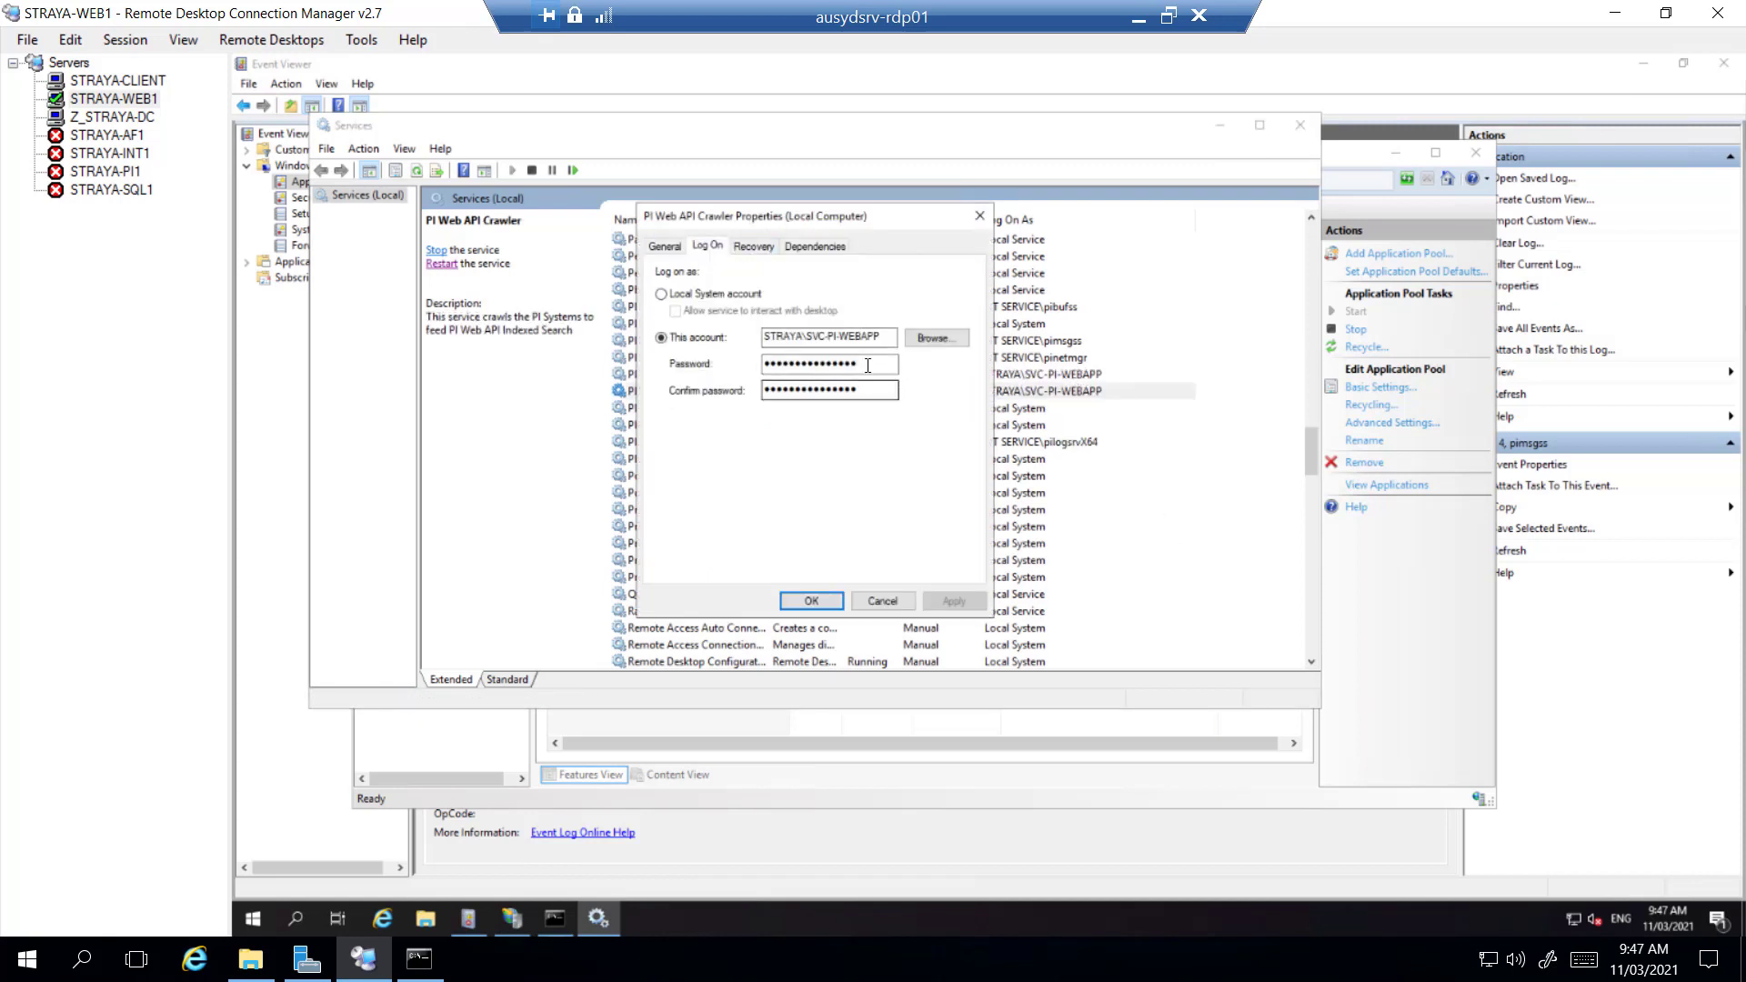
pyautogui.hotkey('ctrl', 'a')
pyautogui.write('****')
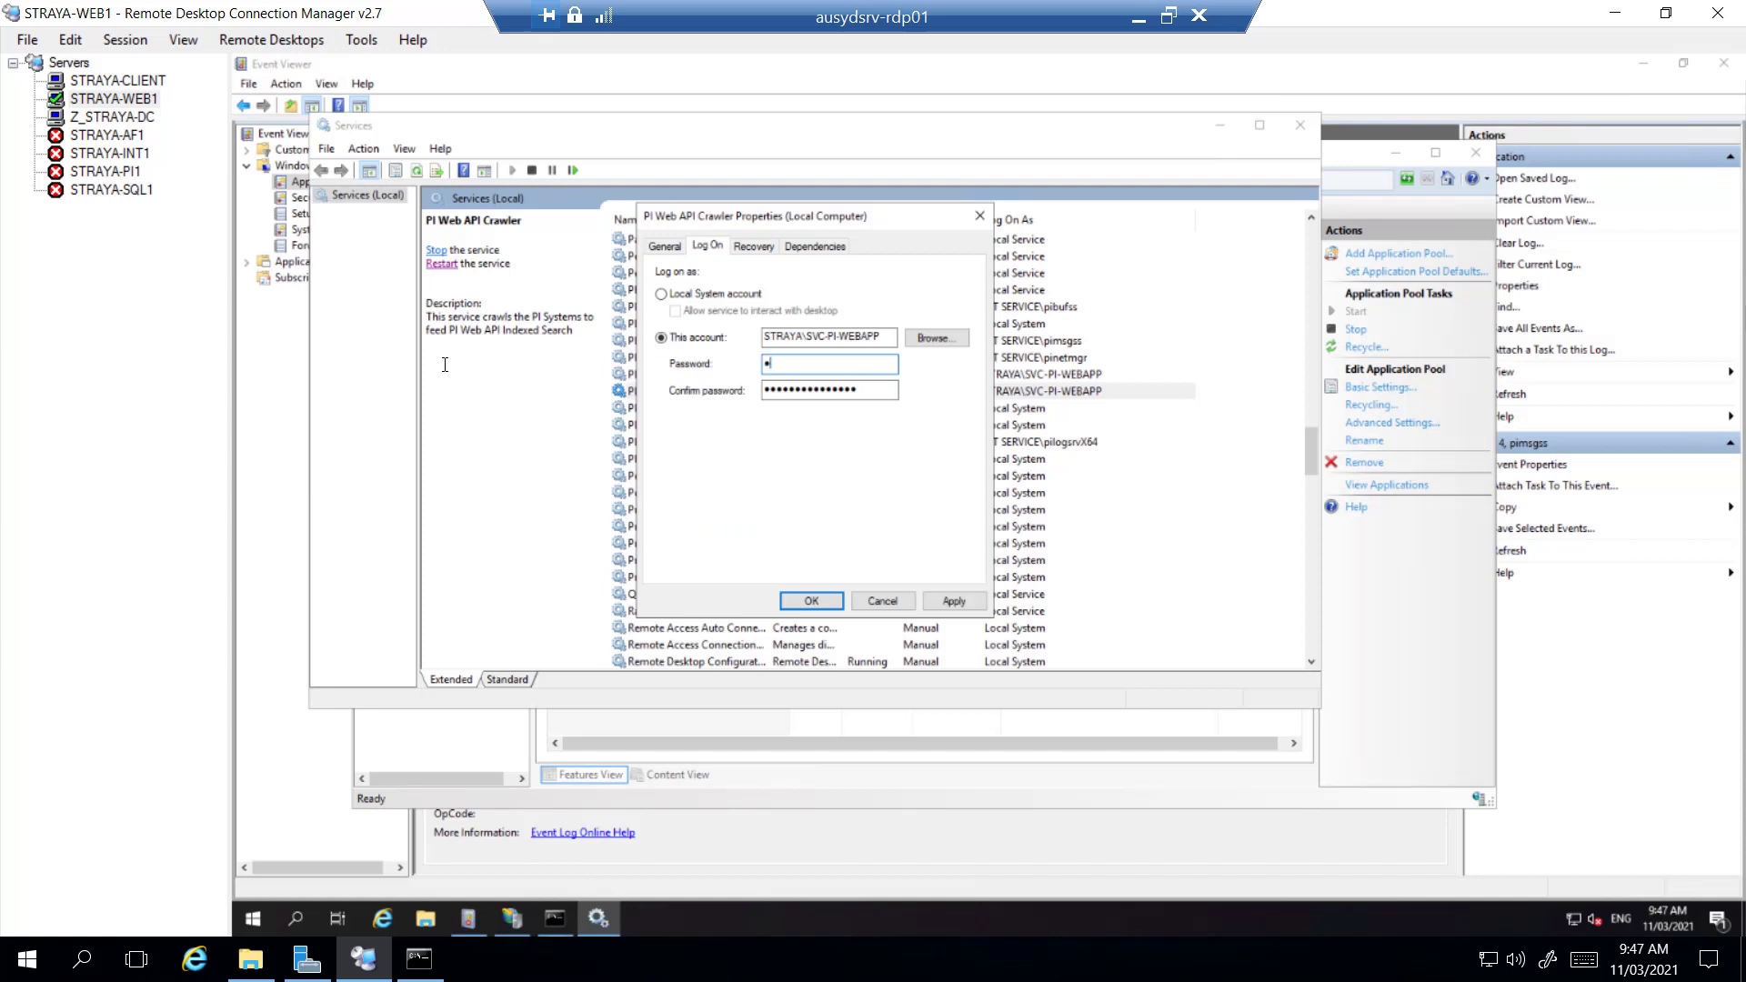
pyautogui.write('*****')
pyautogui.press('Tab')
pyautogui.write('********')
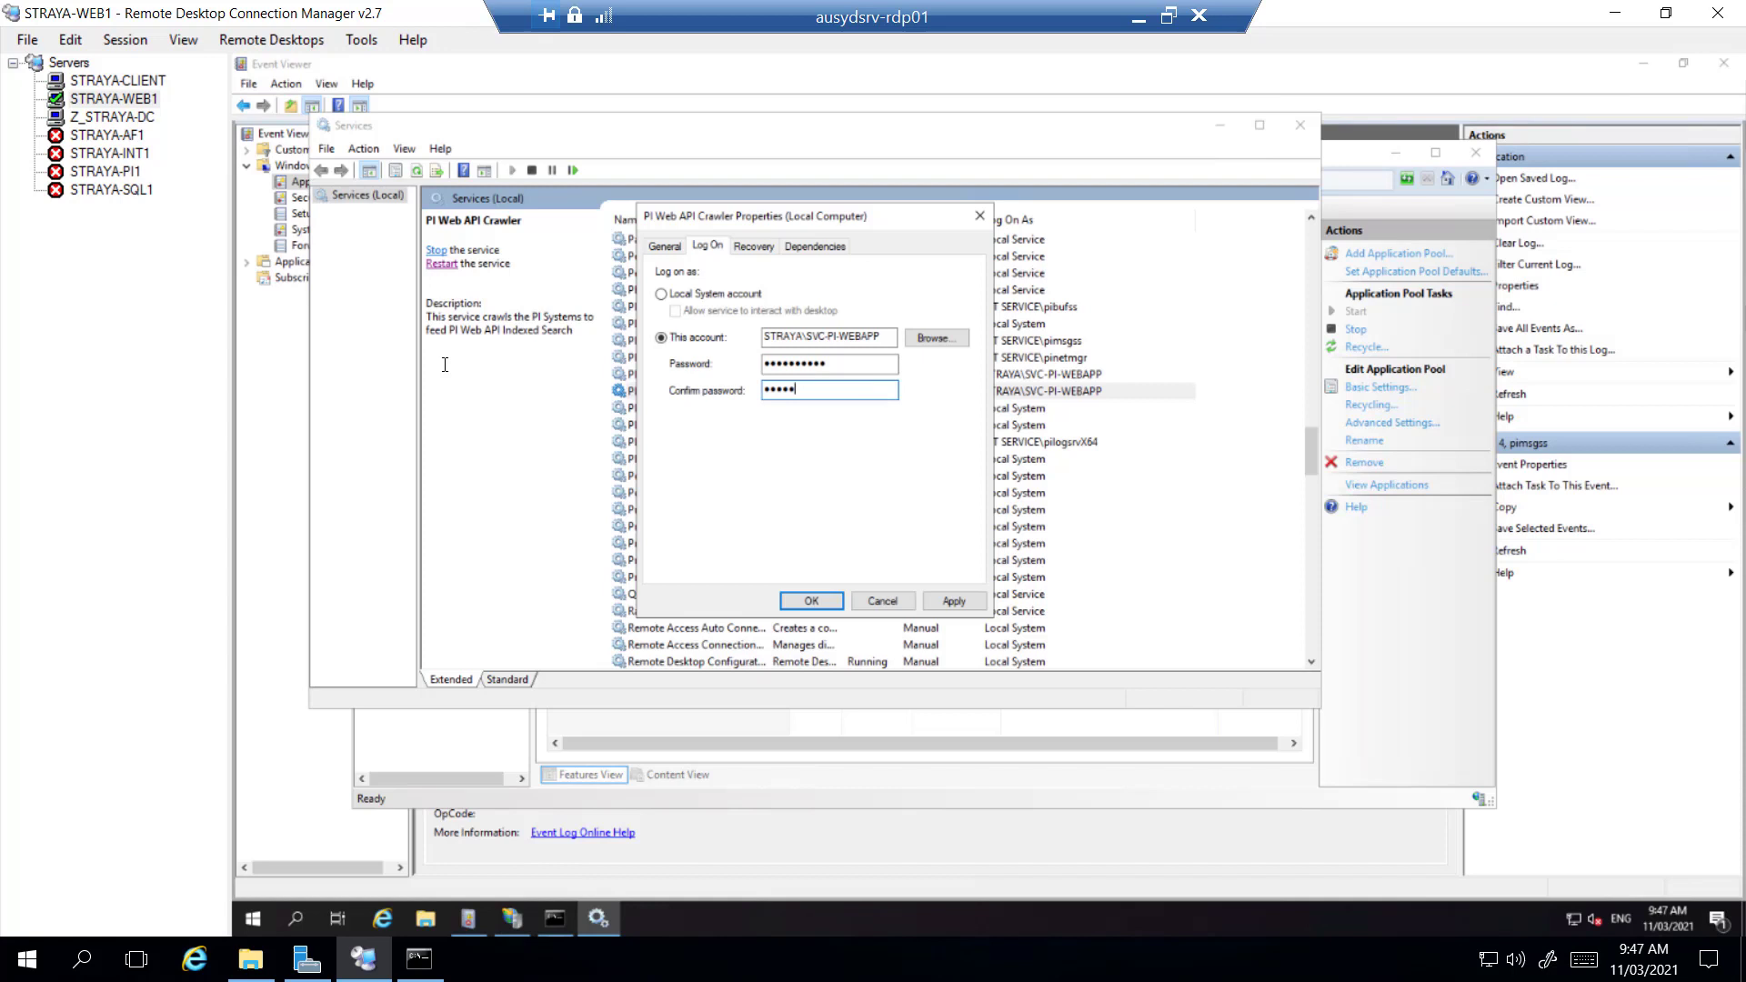
pyautogui.click(971, 596)
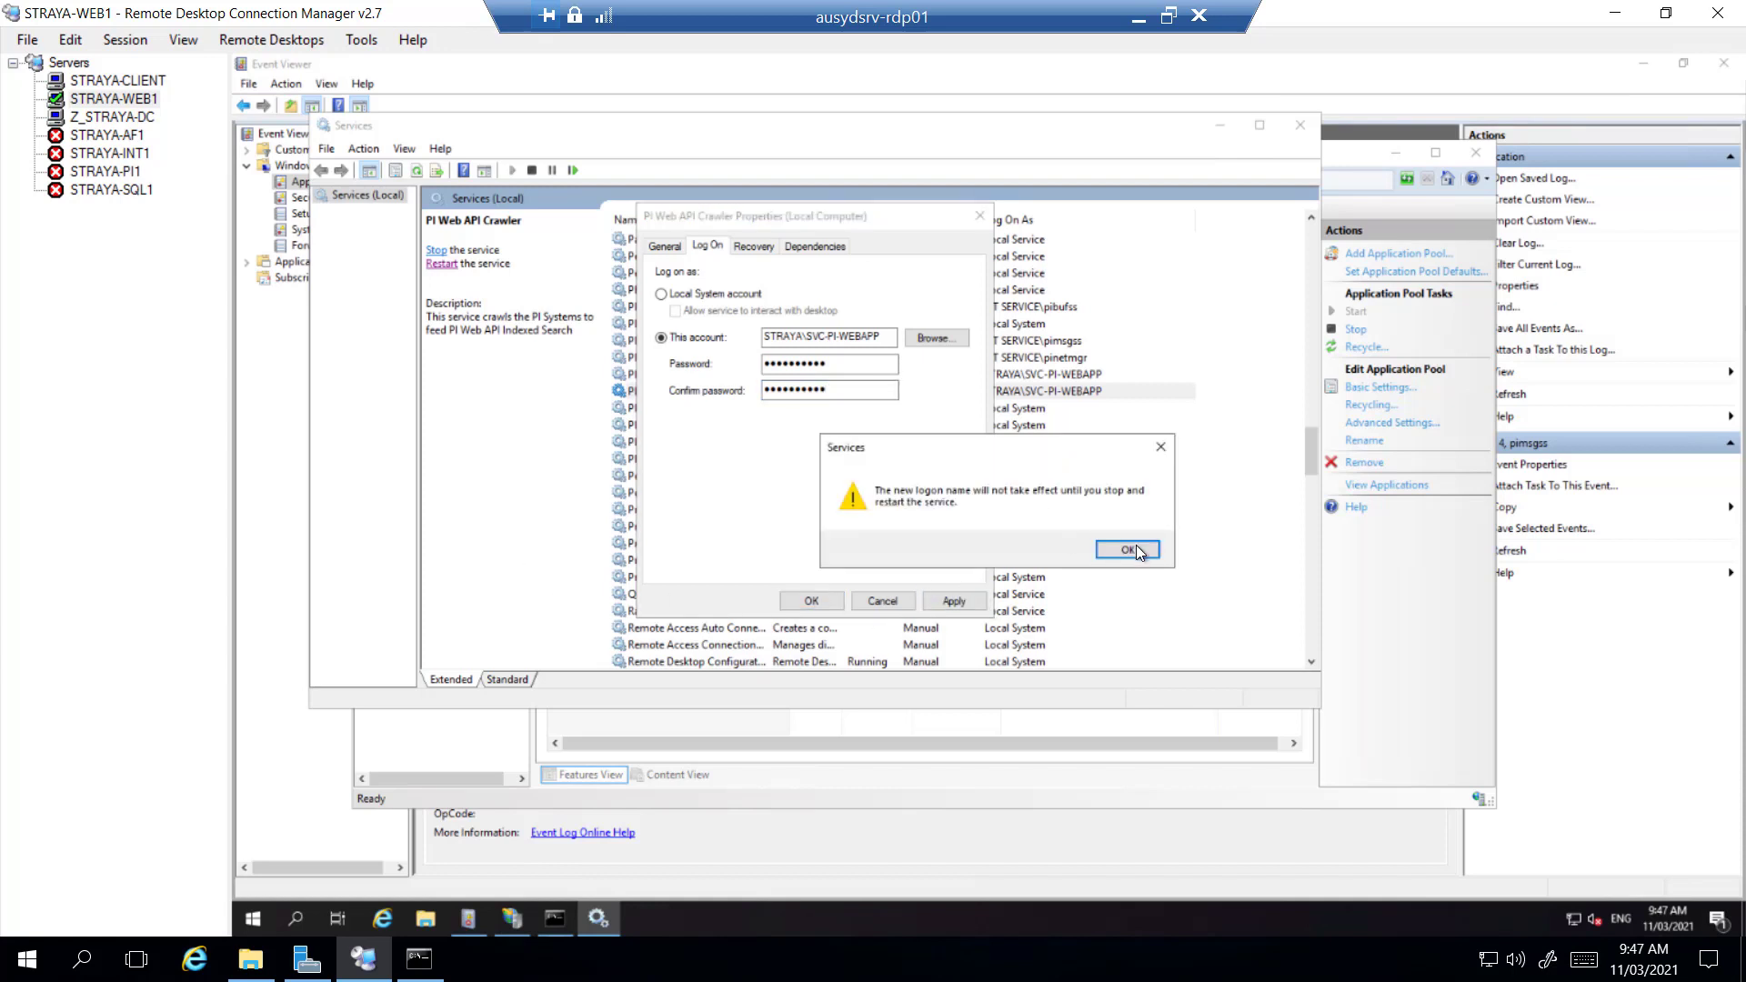
pyautogui.click(1127, 549)
pyautogui.click(811, 600)
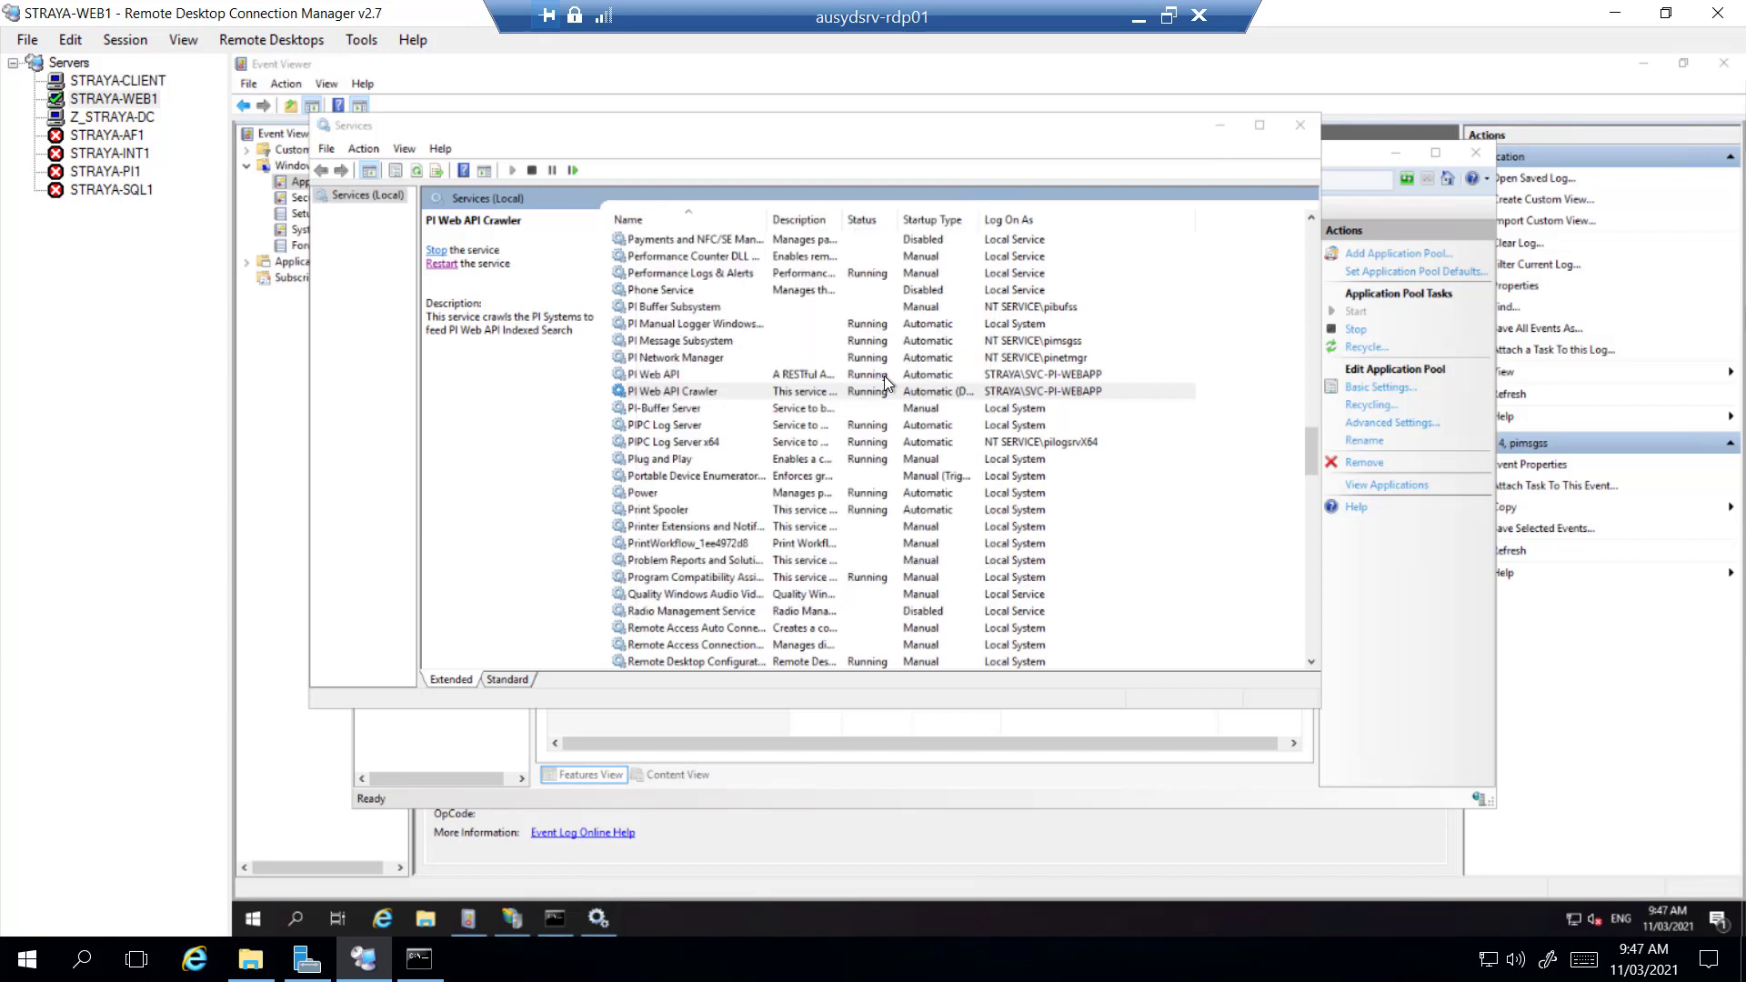
# - Restart the PI Web API service and then the PI Web API Crawler service
pyautogui.rightClick(866, 379)
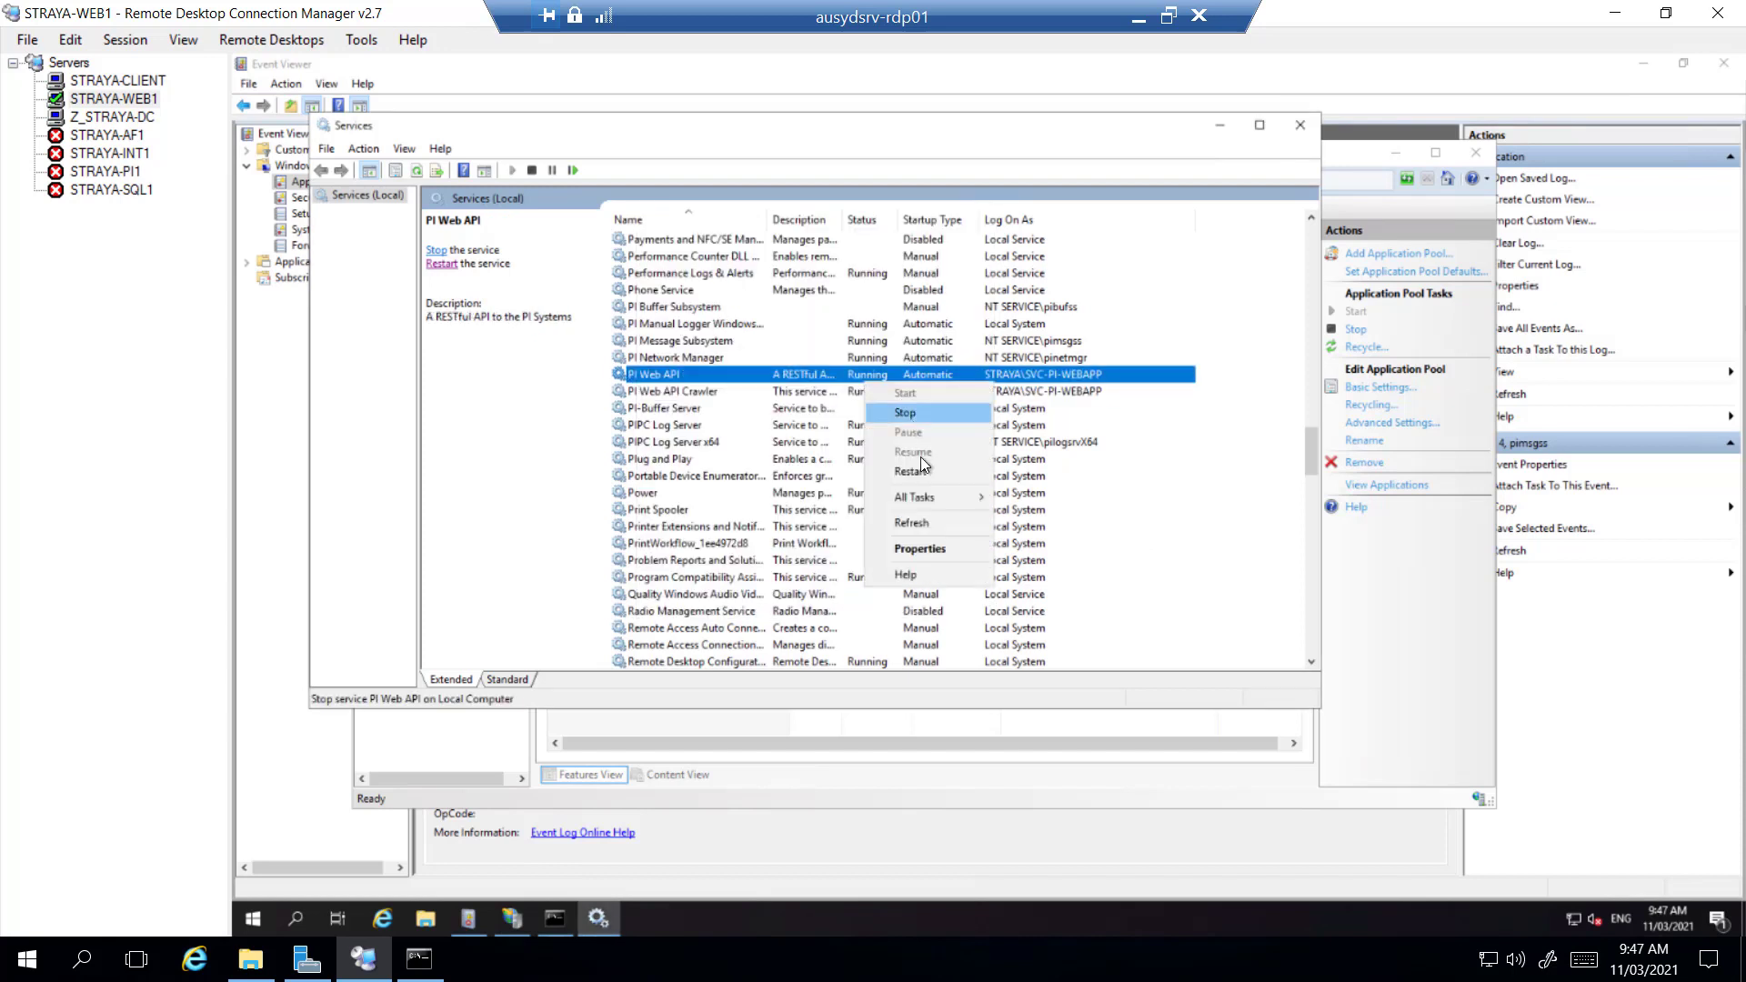
pyautogui.click(918, 471)
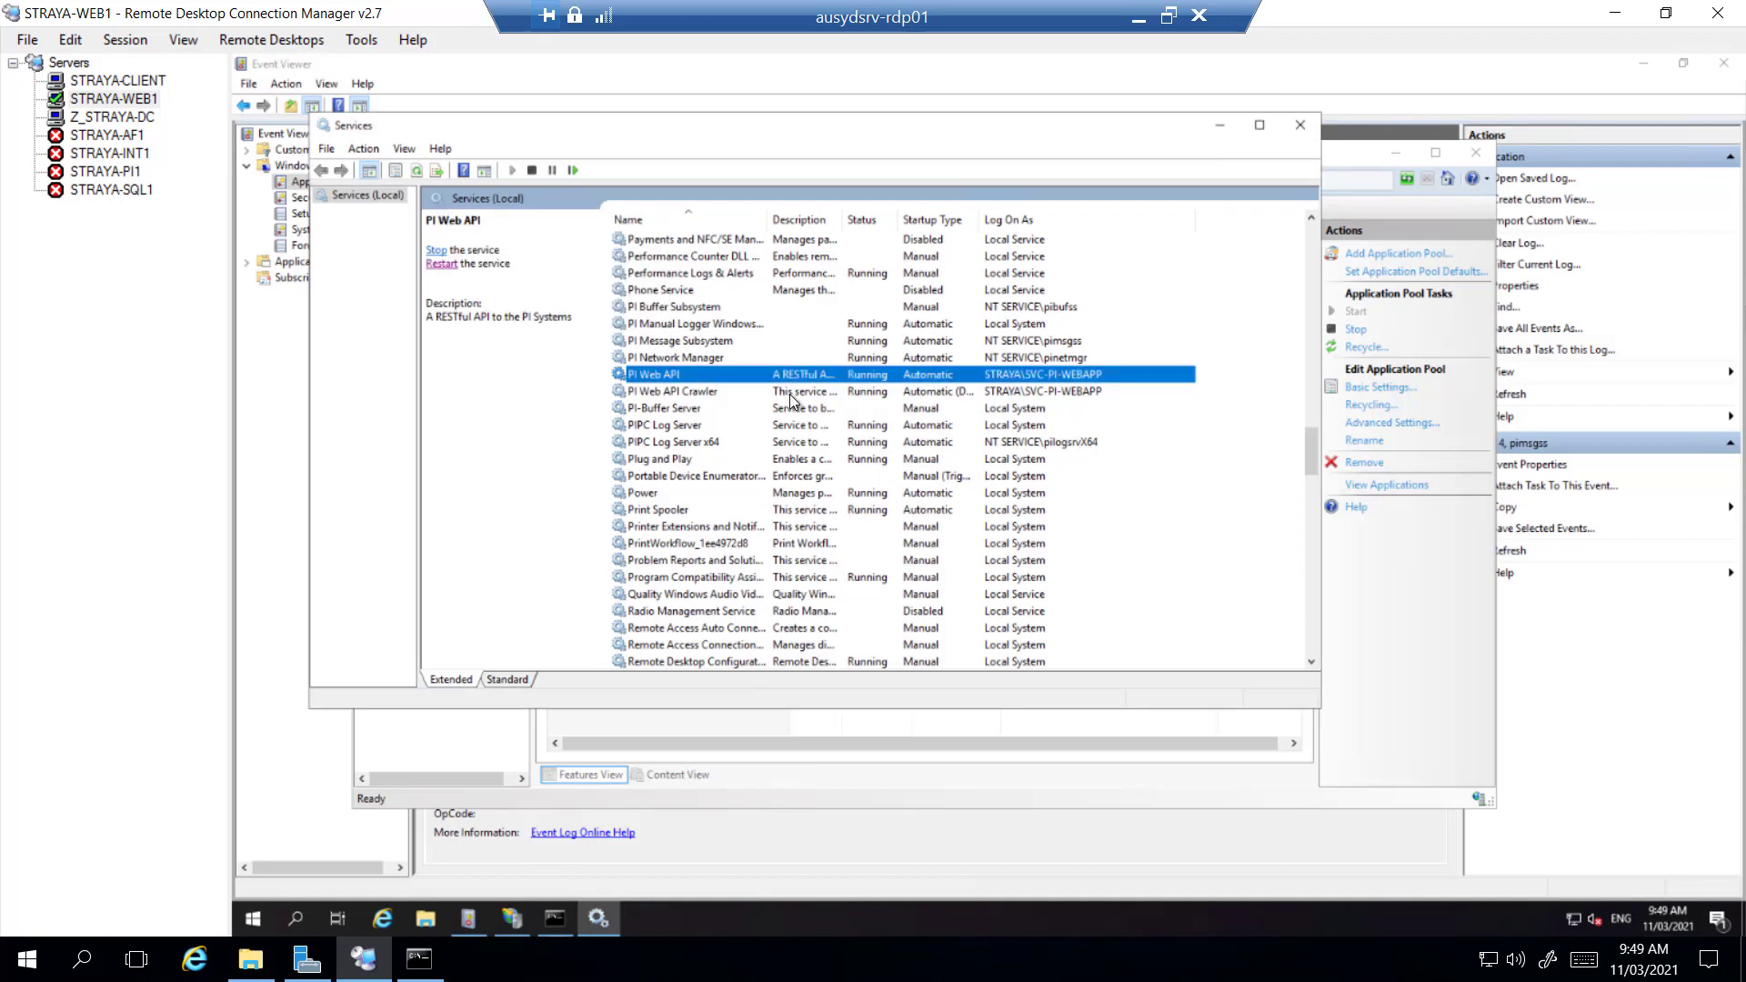
pyautogui.click(790, 398)
pyautogui.rightClick(791, 395)
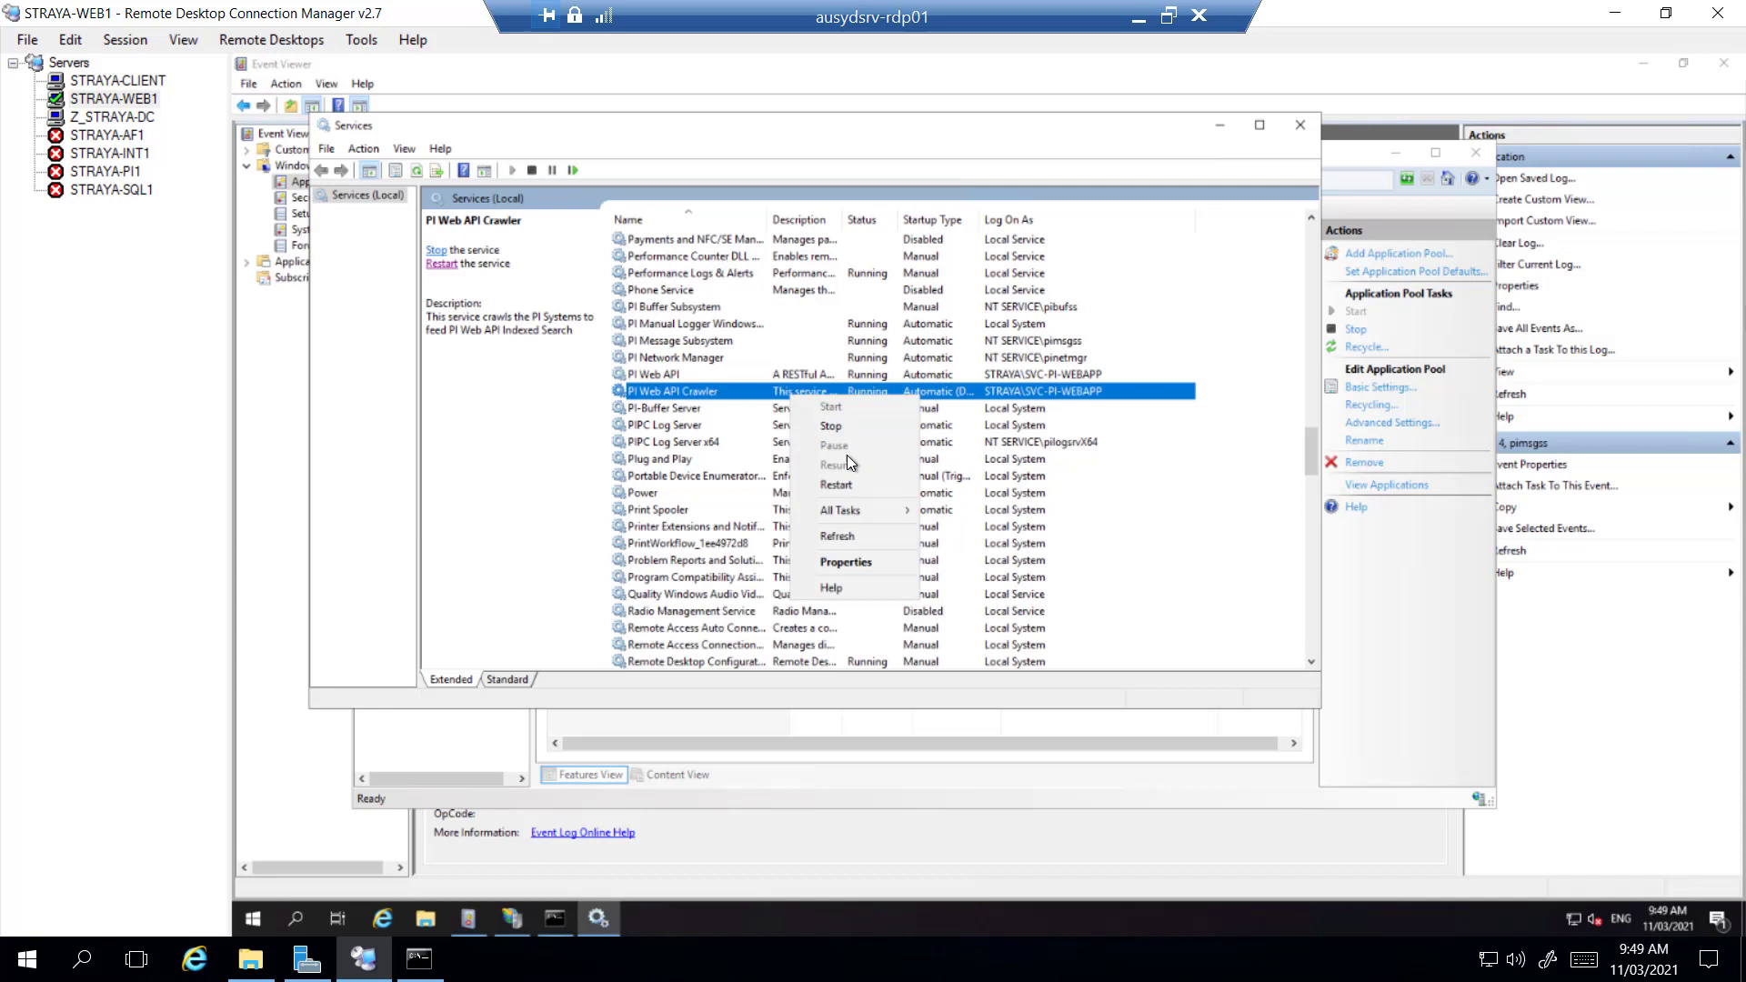
pyautogui.click(847, 483)
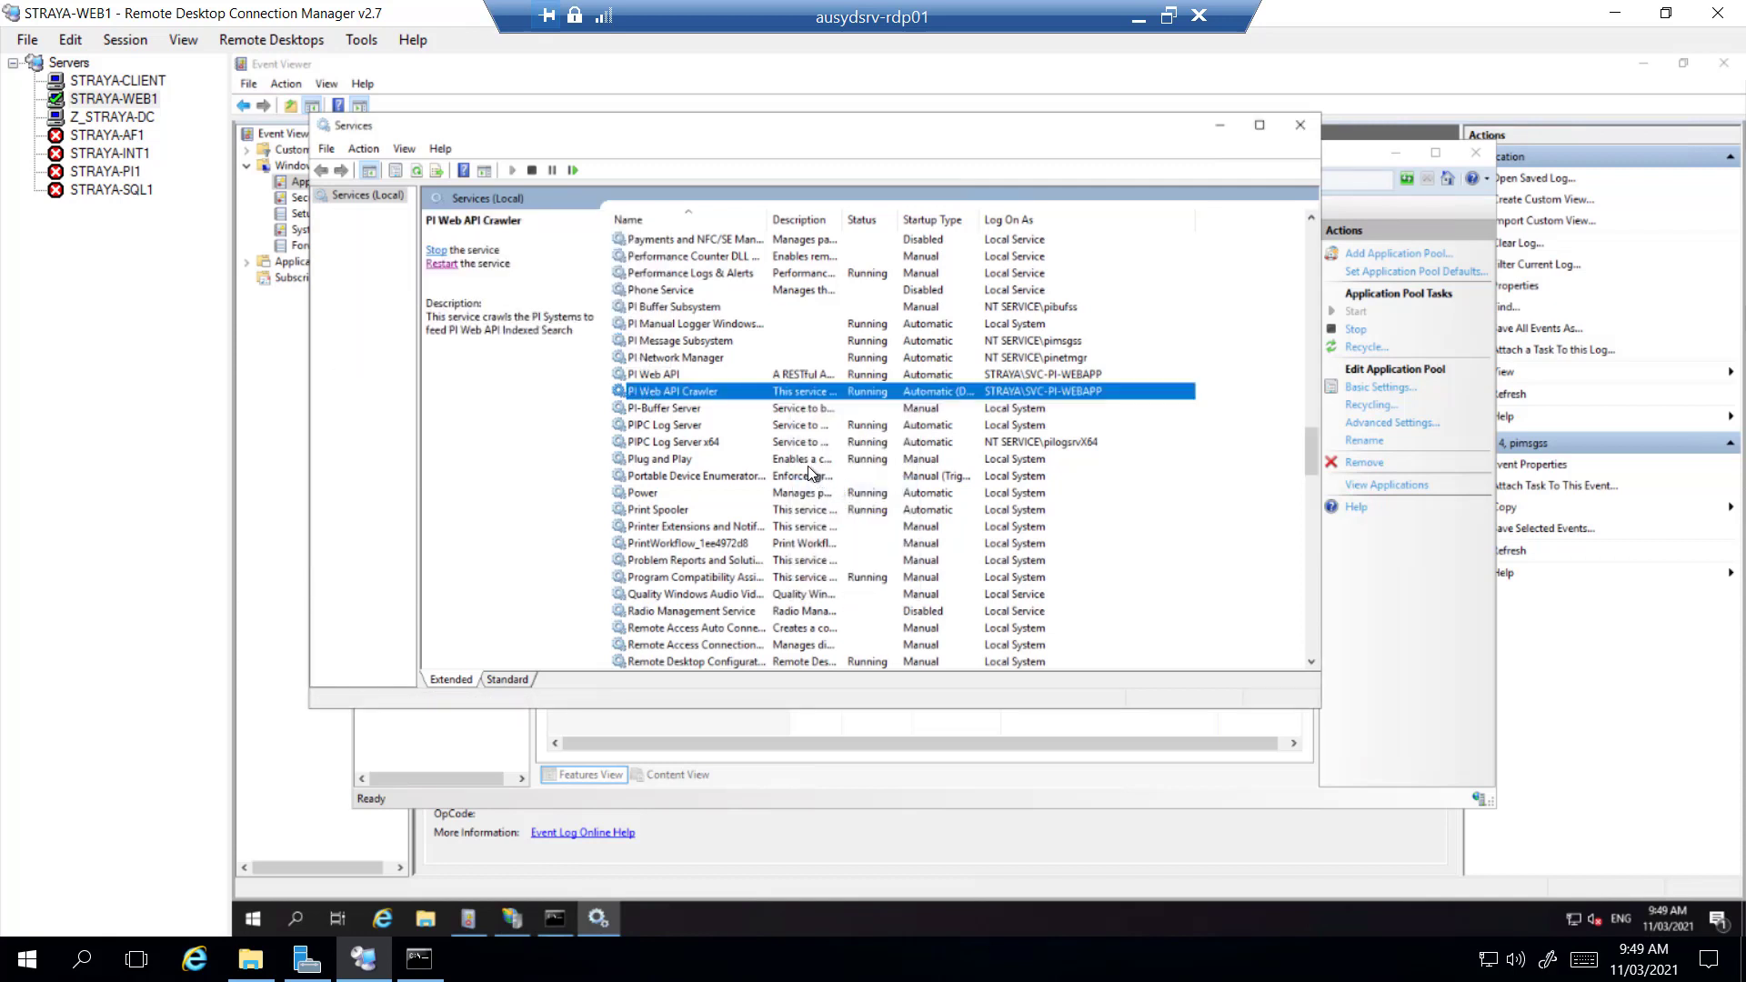
# - On STRAYA-CLIENT, reload the PI Vision admin page, sign in, and review the indexed servers
pyautogui.click(145, 84)
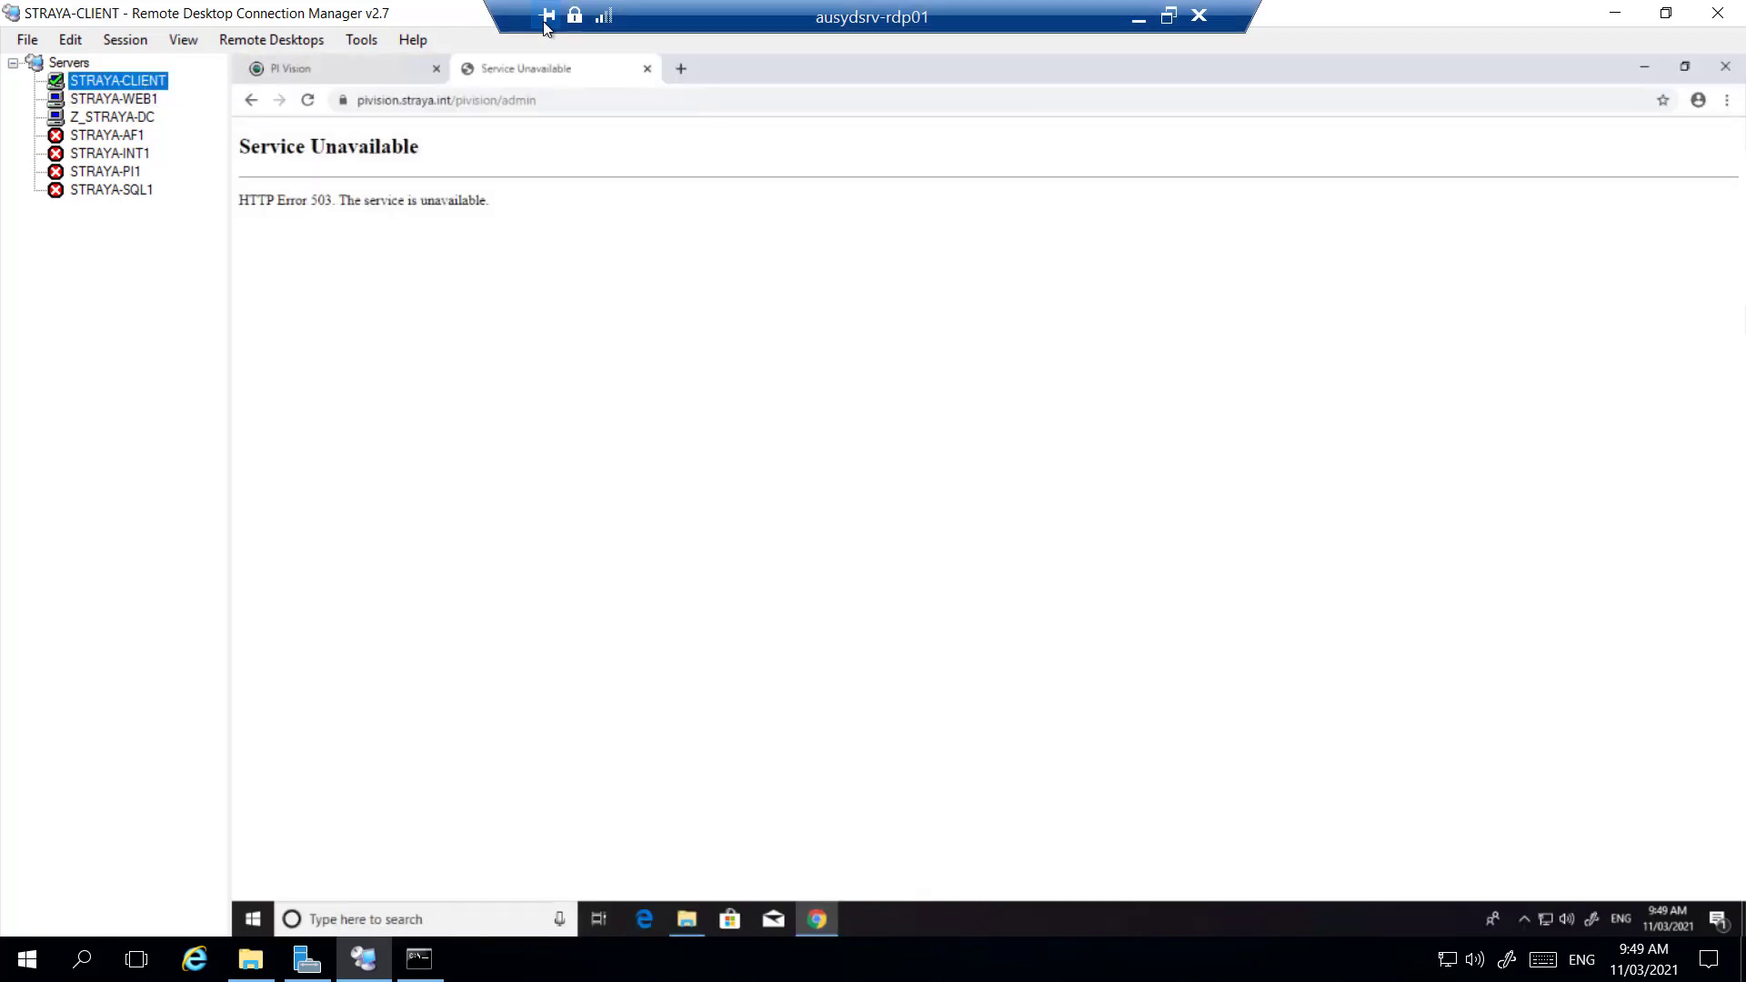
pyautogui.click(311, 101)
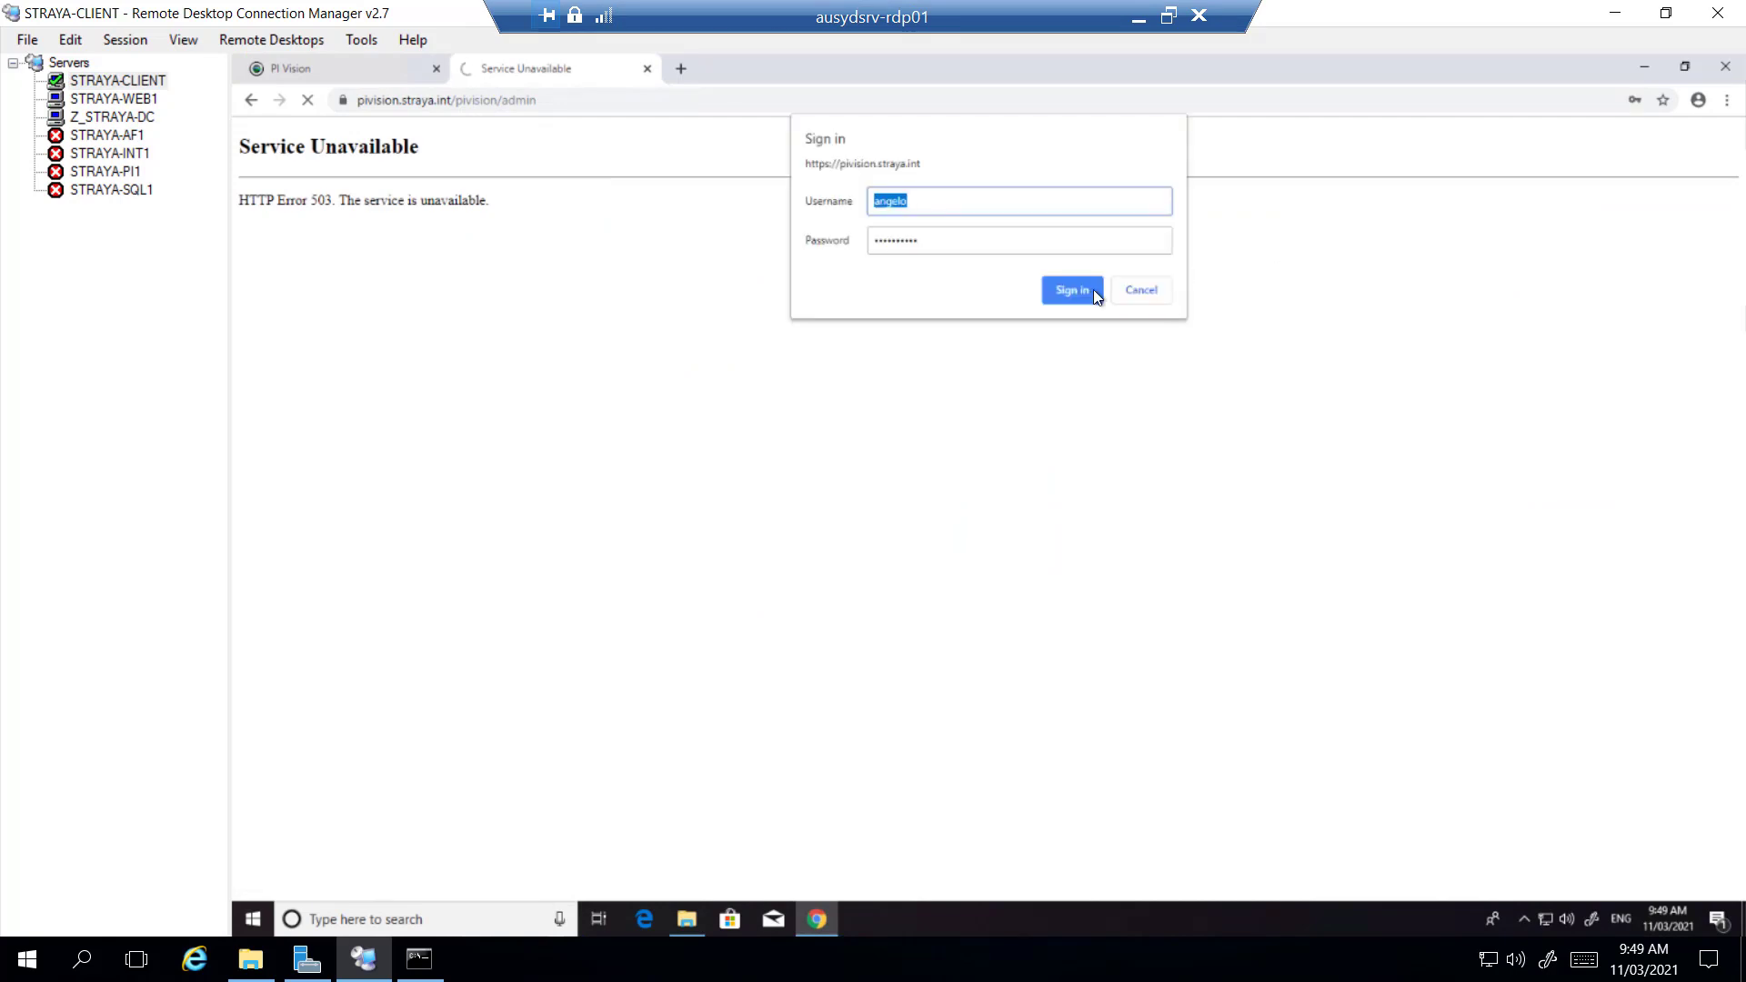
pyautogui.click(1075, 291)
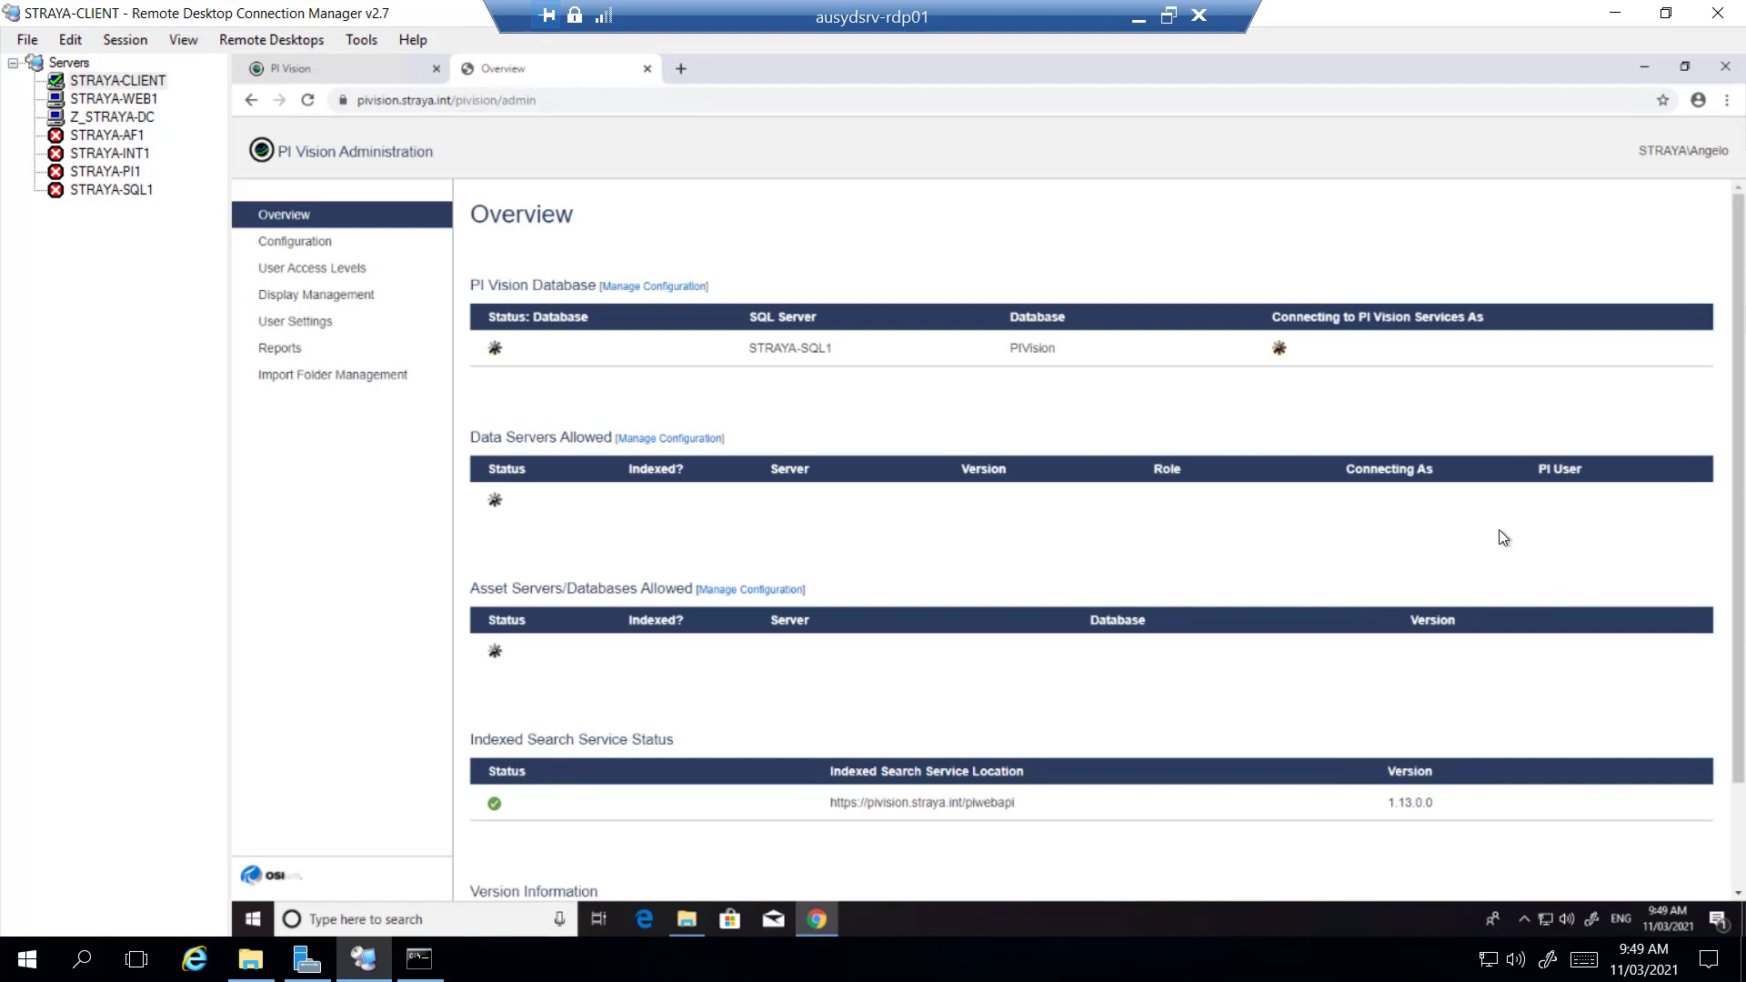
pyautogui.scroll(-2, 1484, 531)
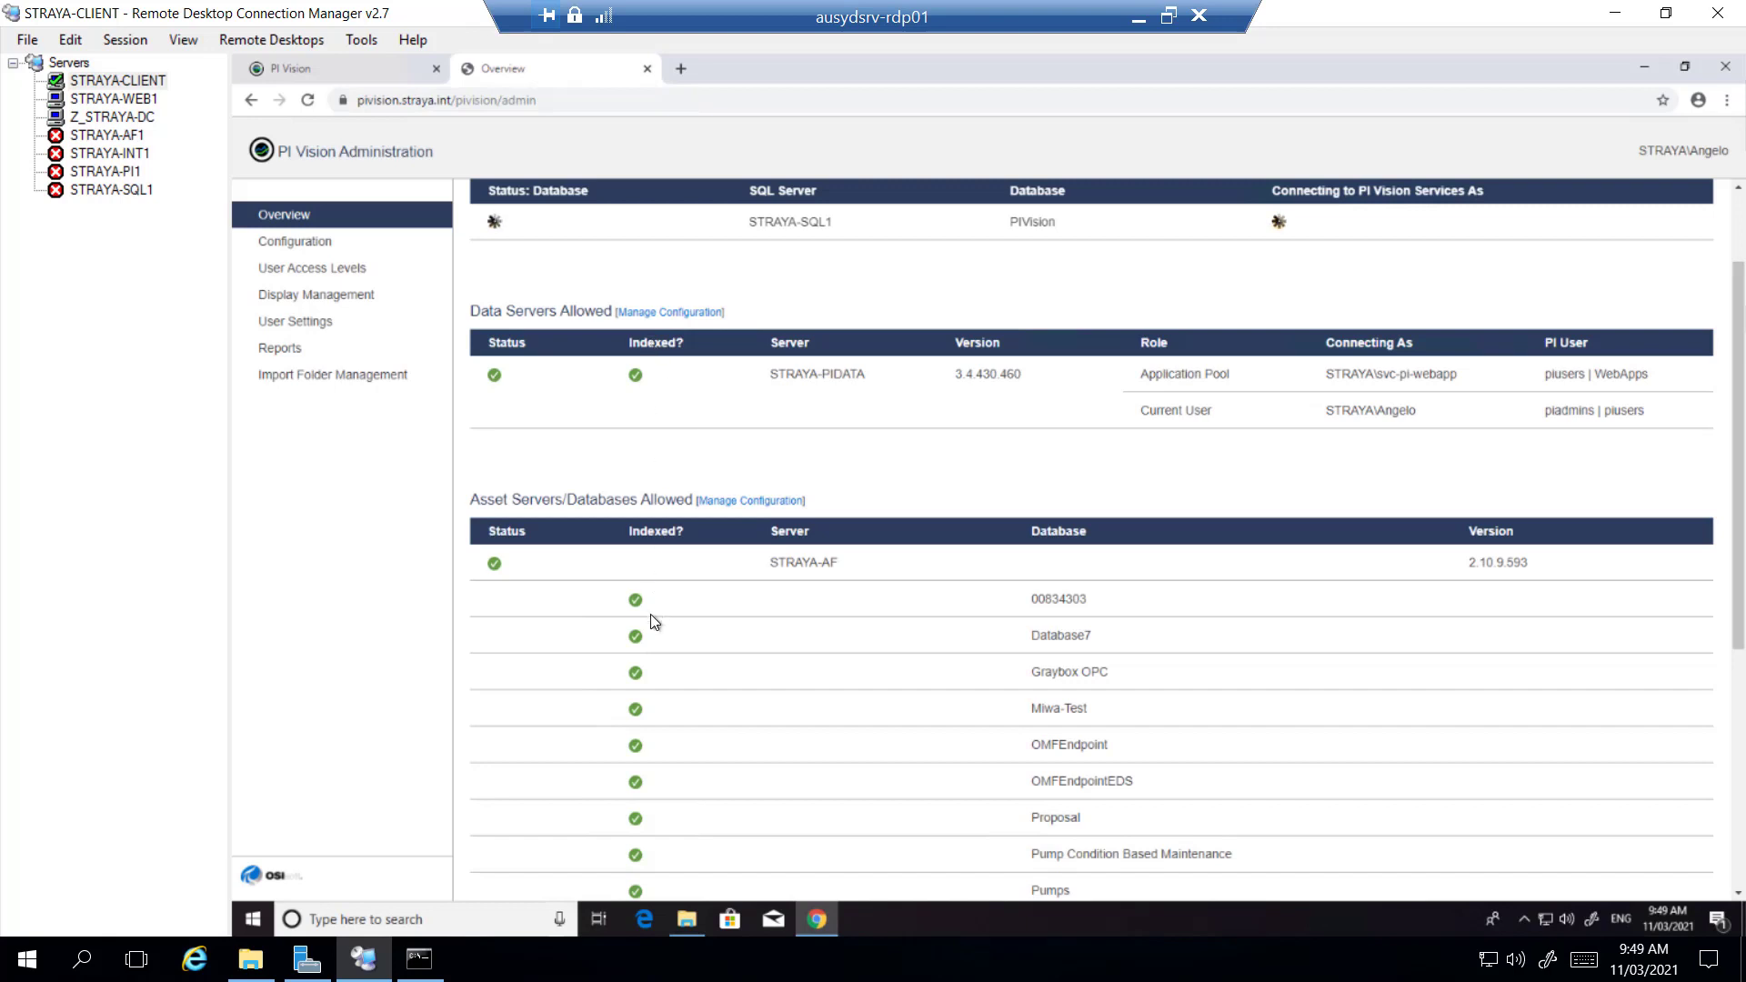
# - In the PI Vision editor, browse Graybox OPC > numeric > saw and pick Attribute1
pyautogui.click(304, 79)
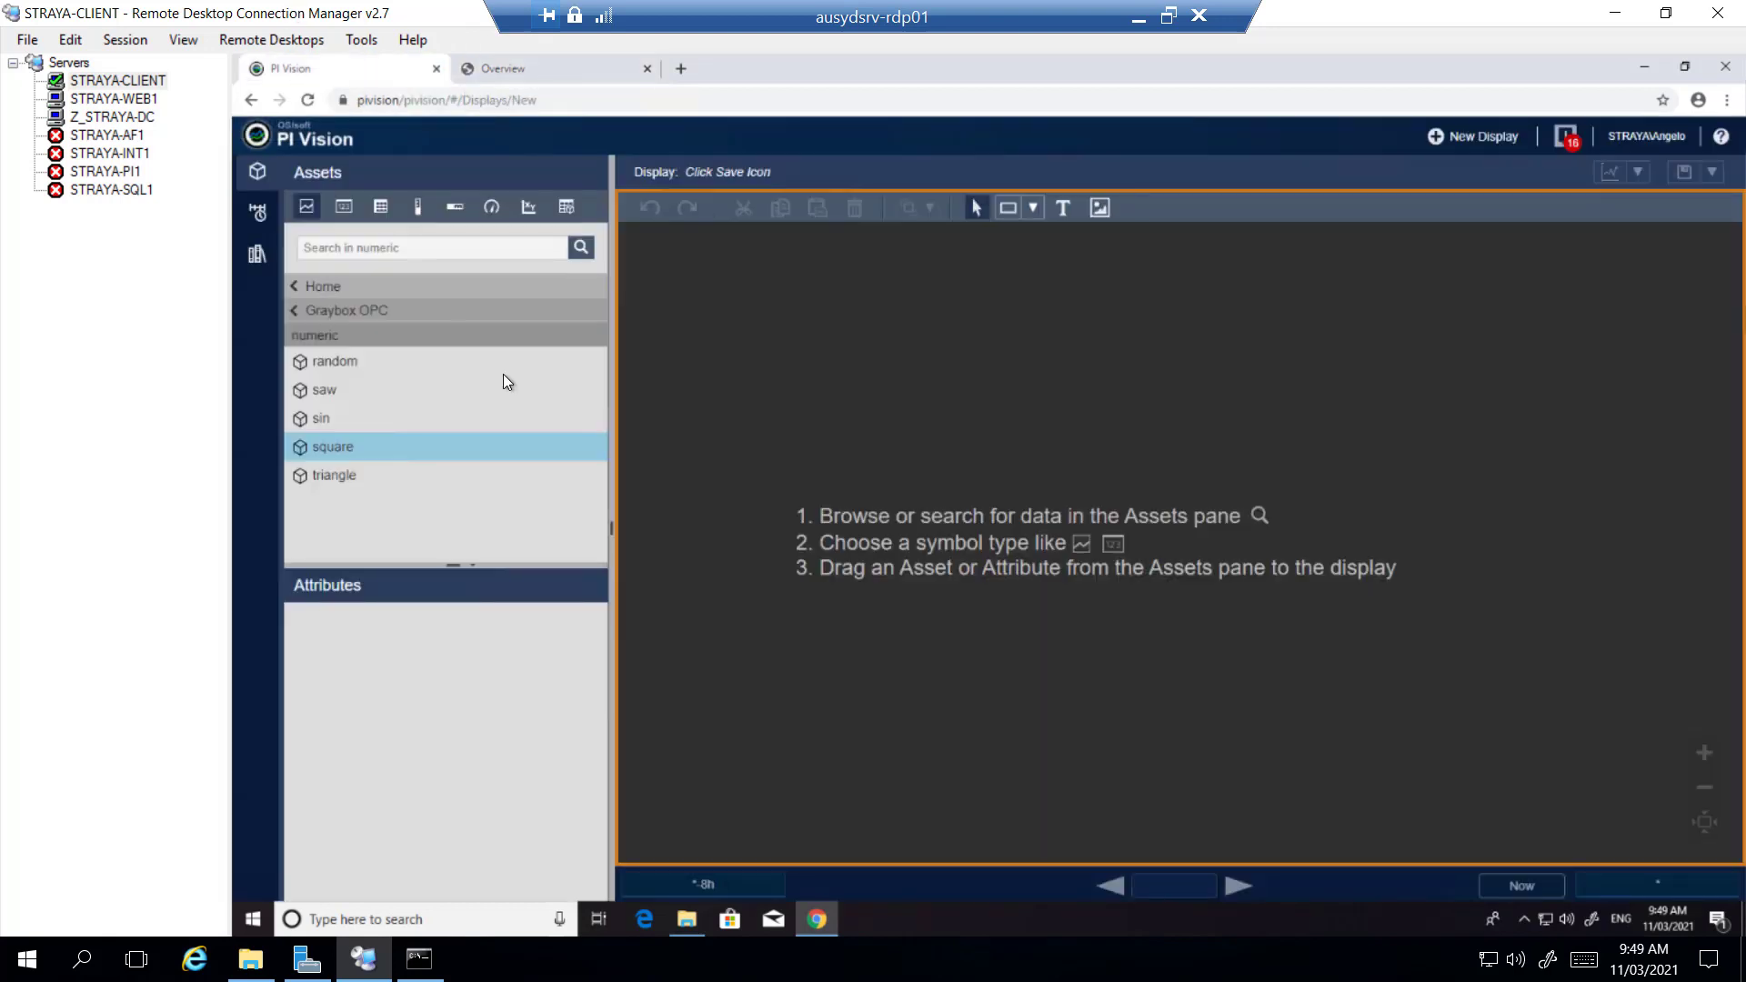
pyautogui.click(314, 311)
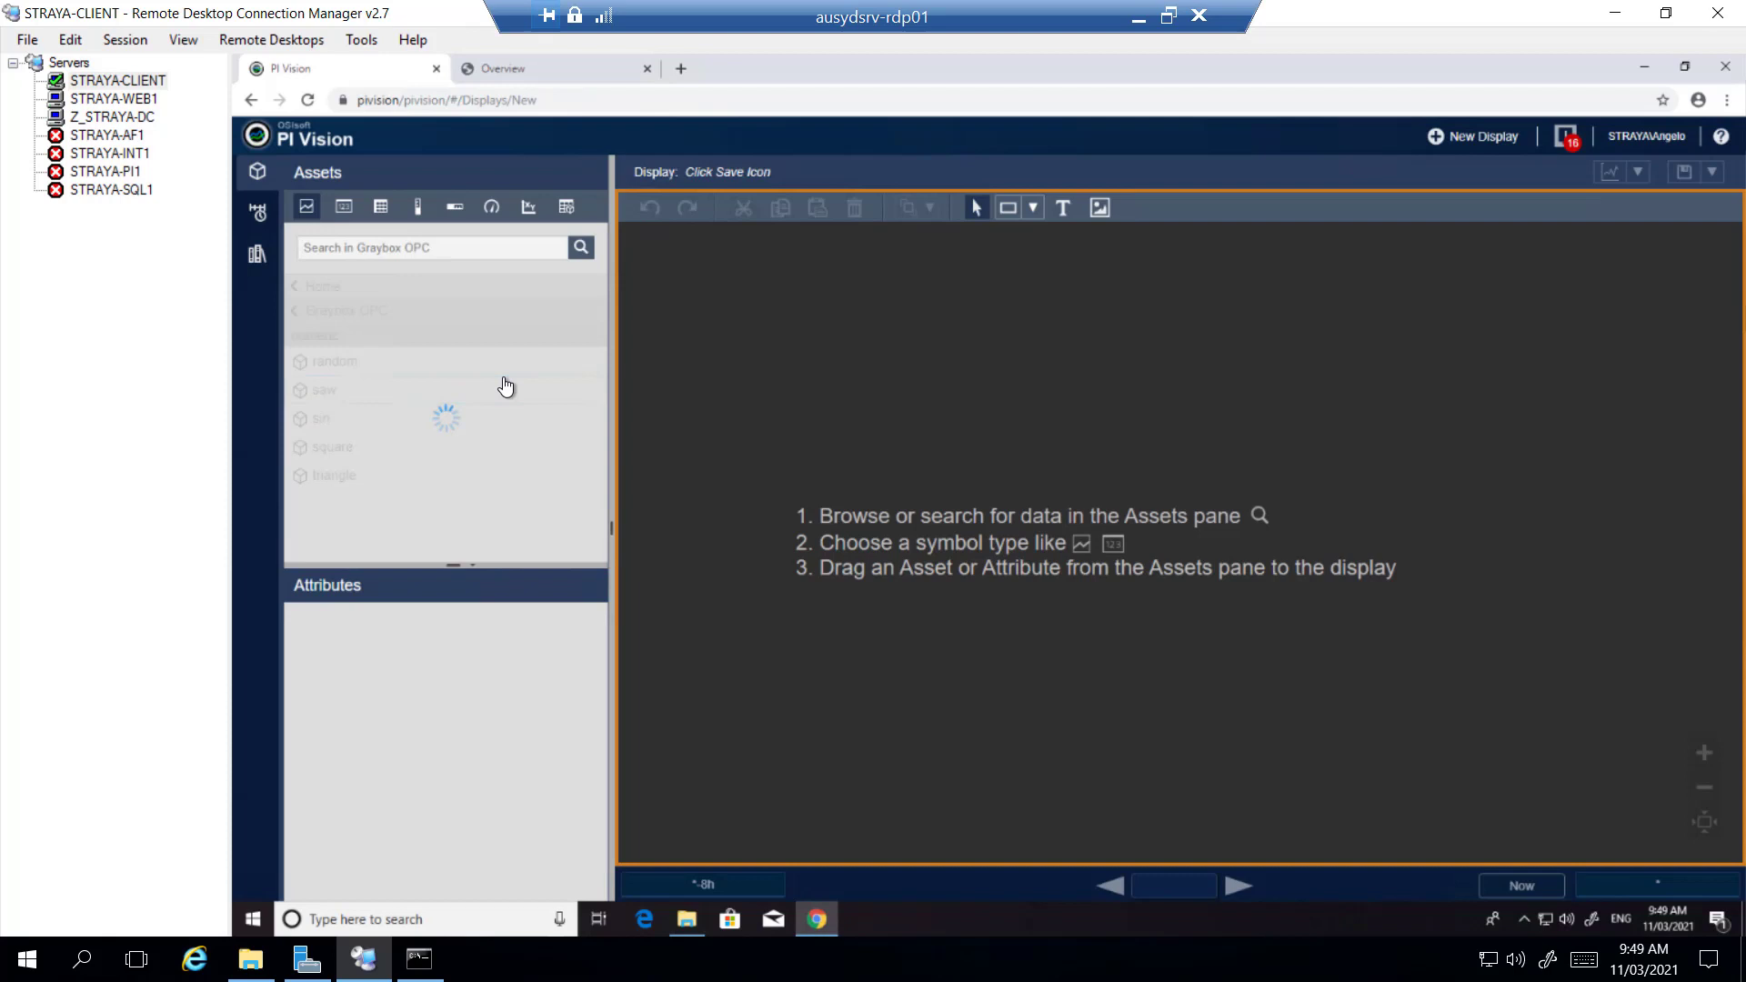
pyautogui.click(592, 340)
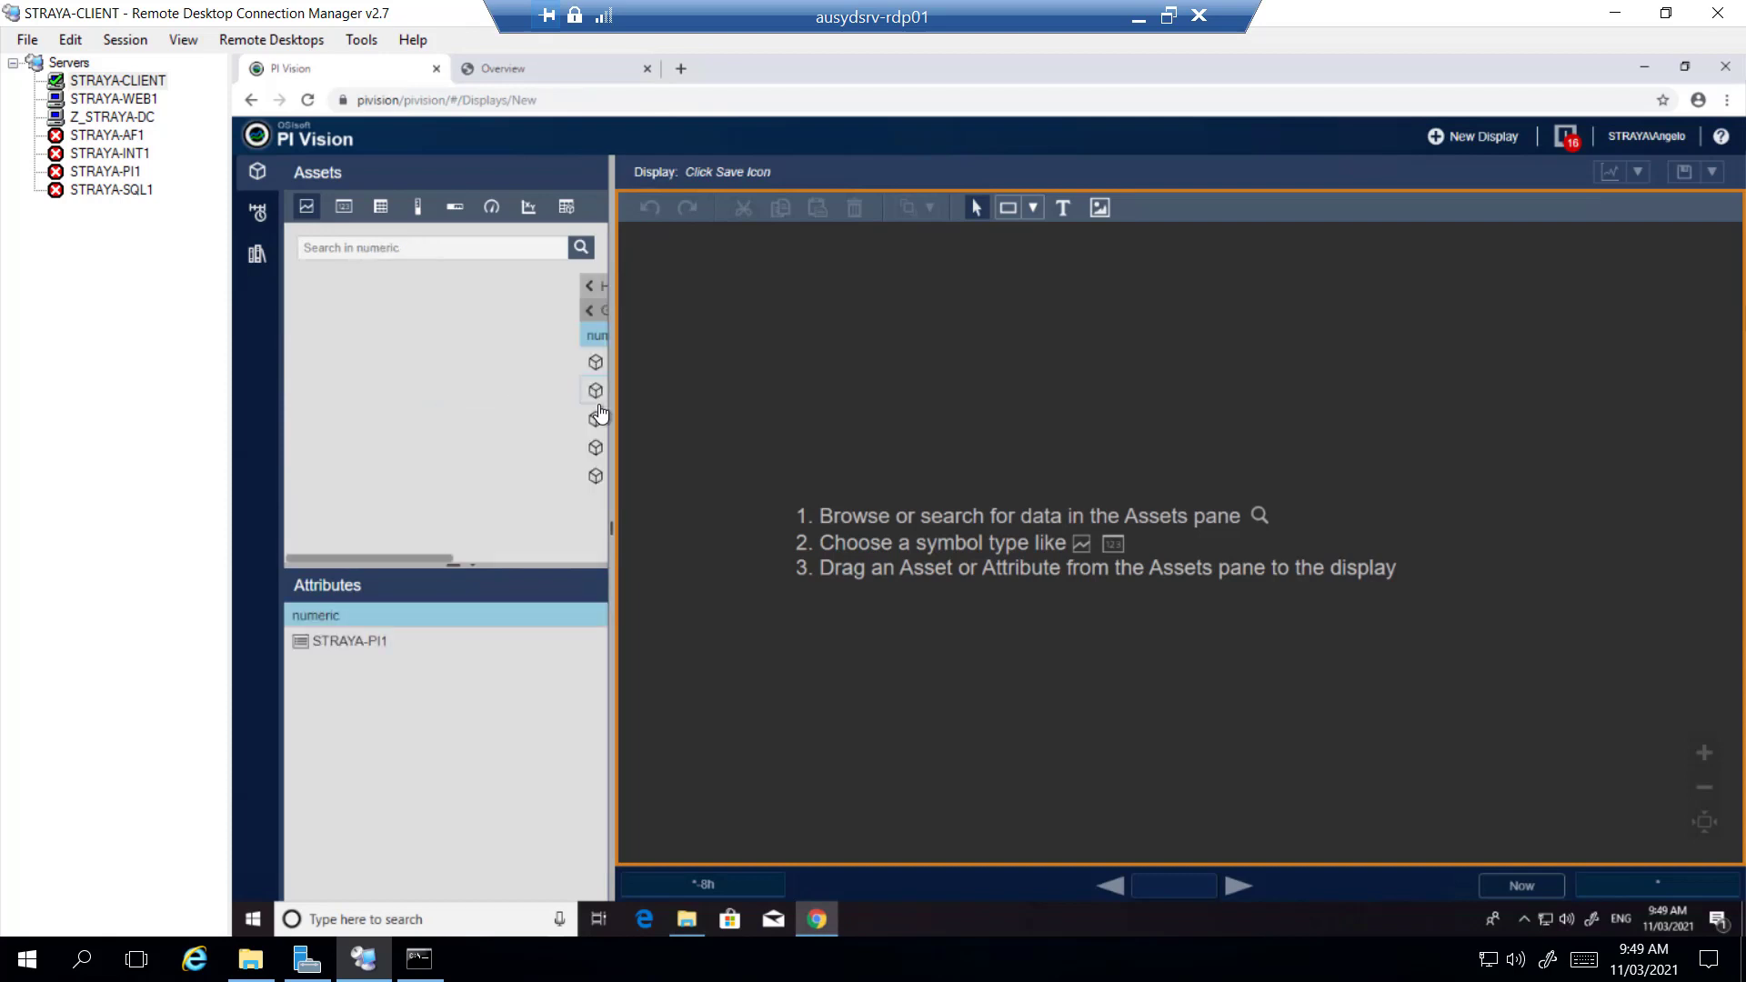
pyautogui.click(551, 387)
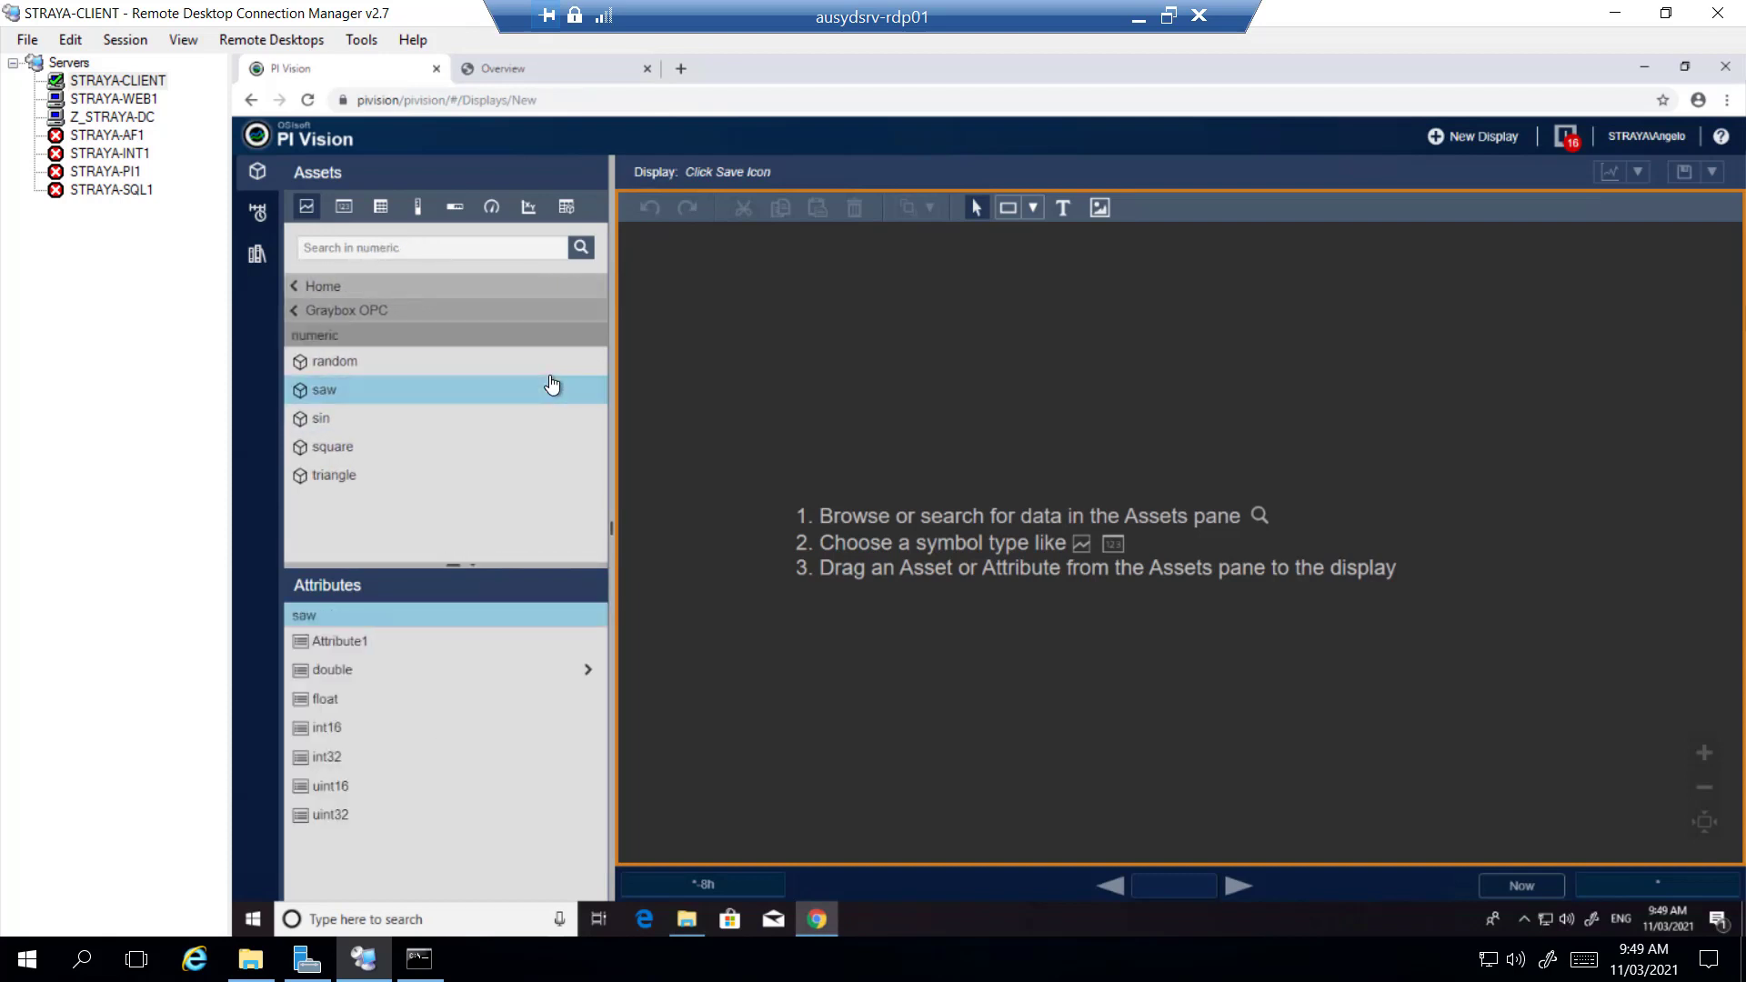
pyautogui.click(500, 642)
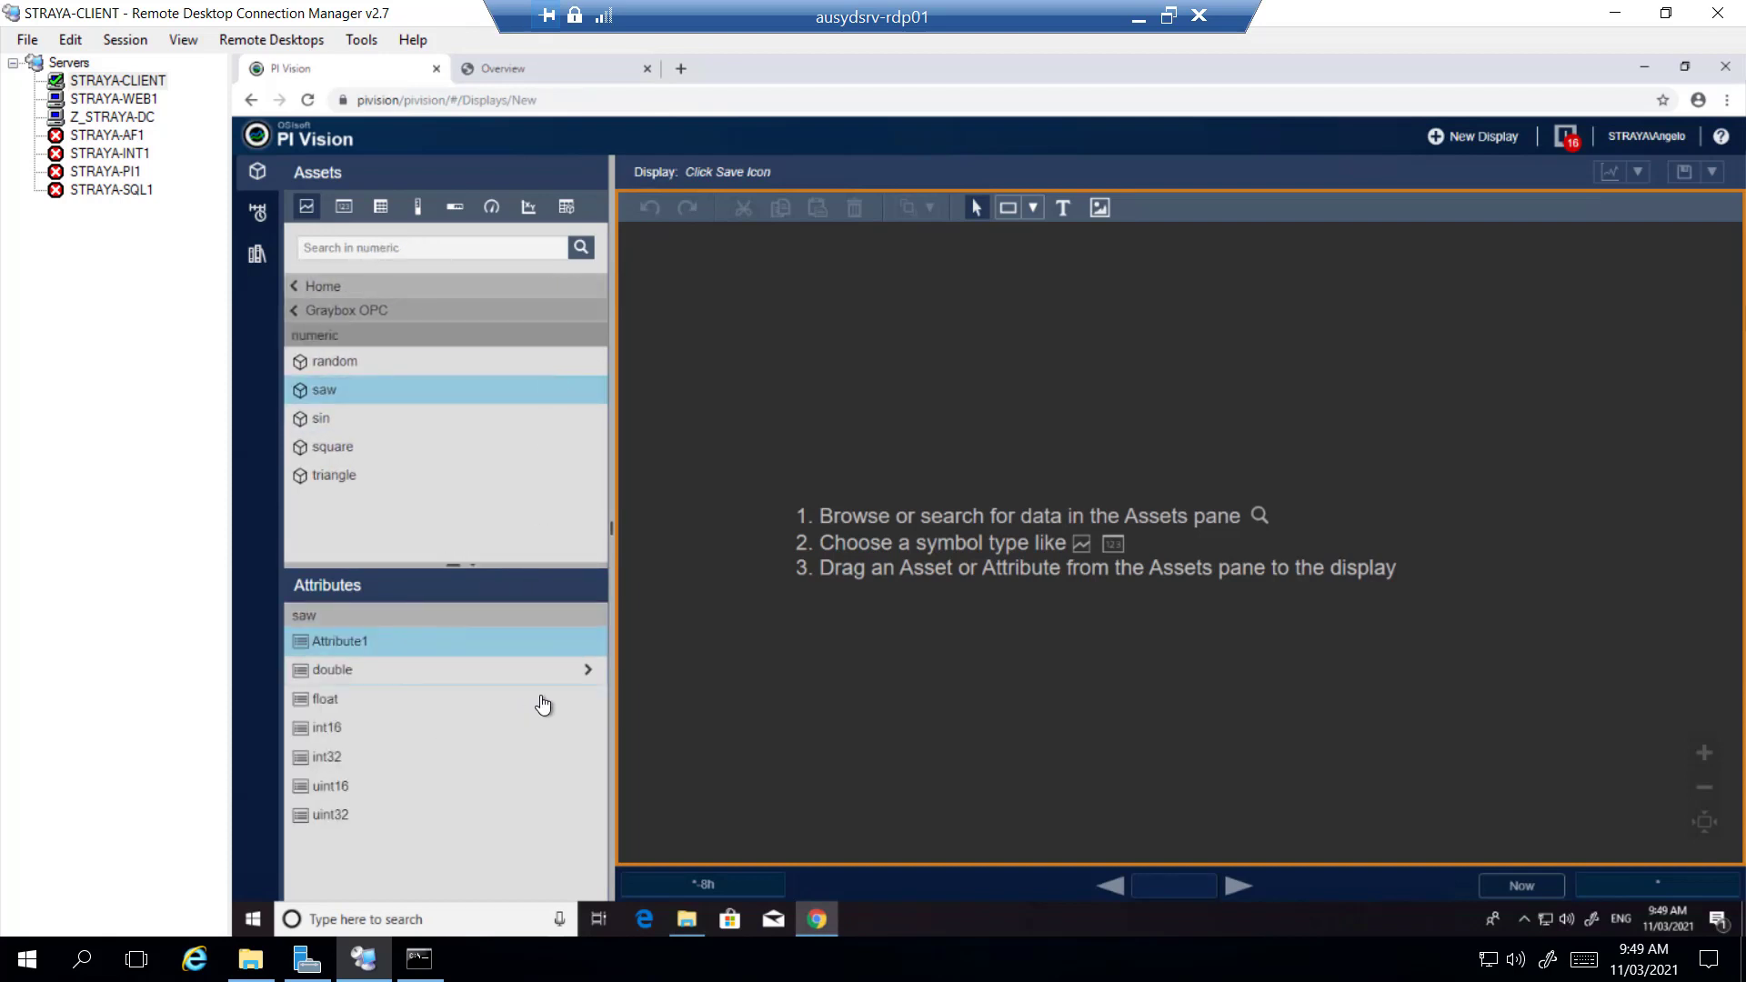
# - Browse from the database list into Database7 > Houston assets
pyautogui.click(312, 288)
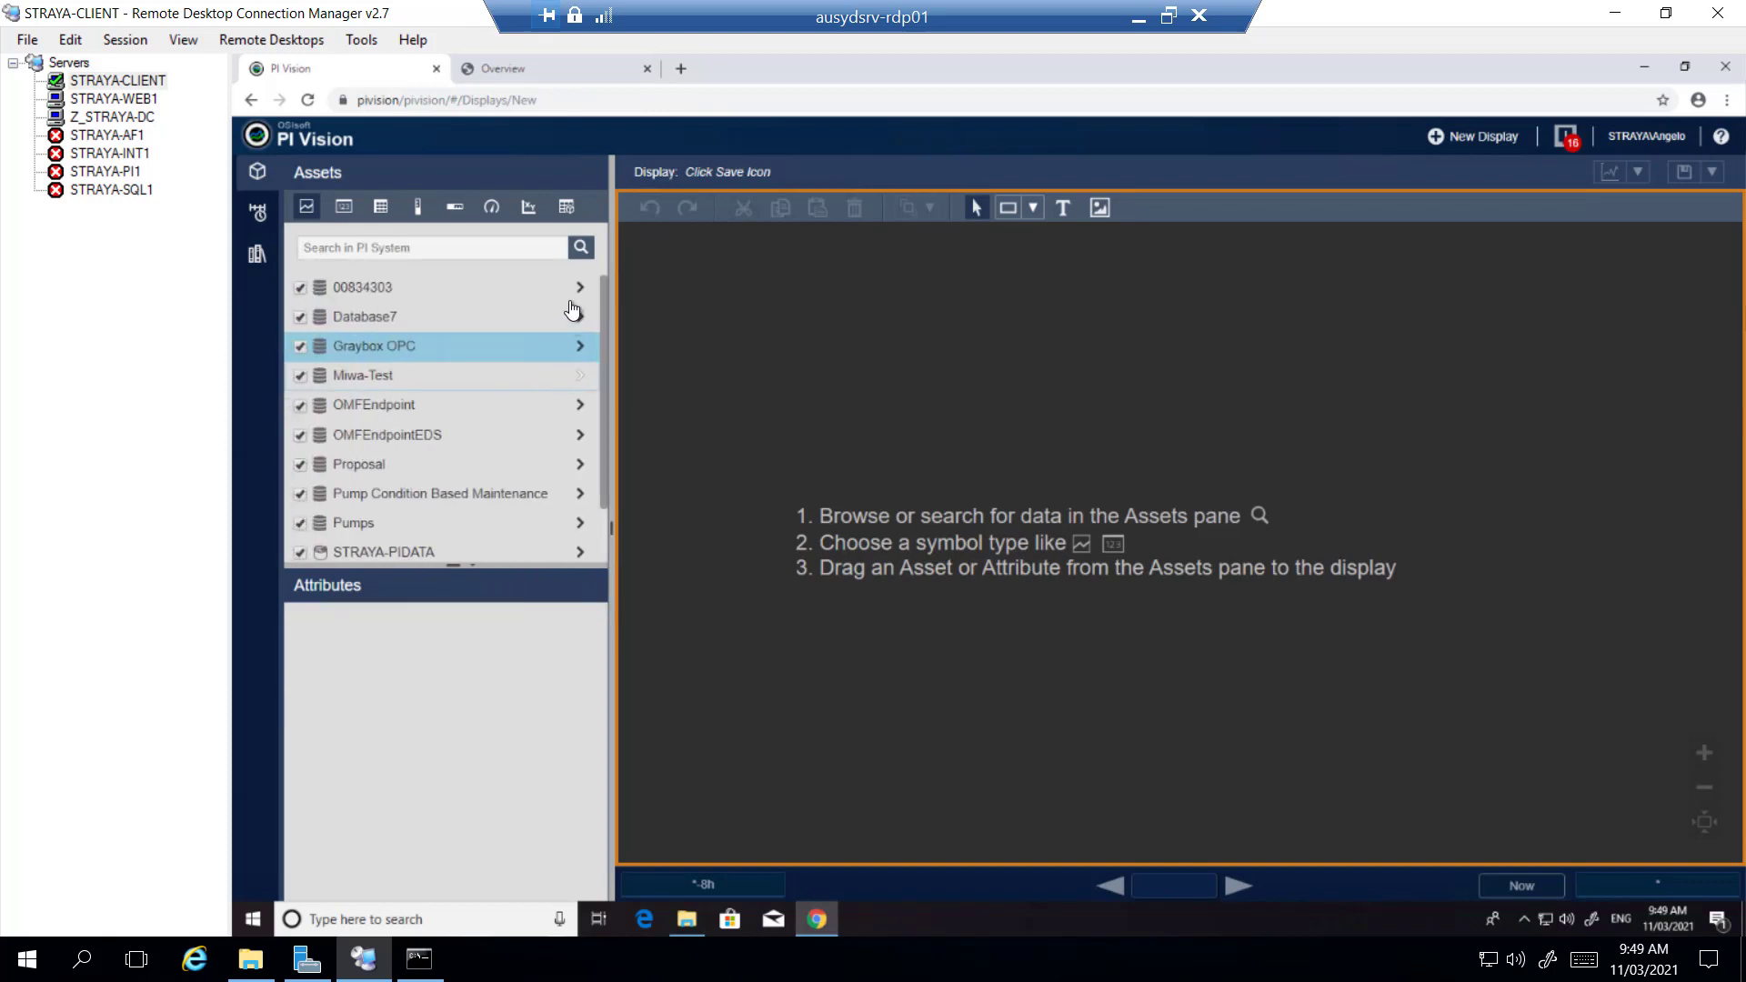
pyautogui.click(578, 319)
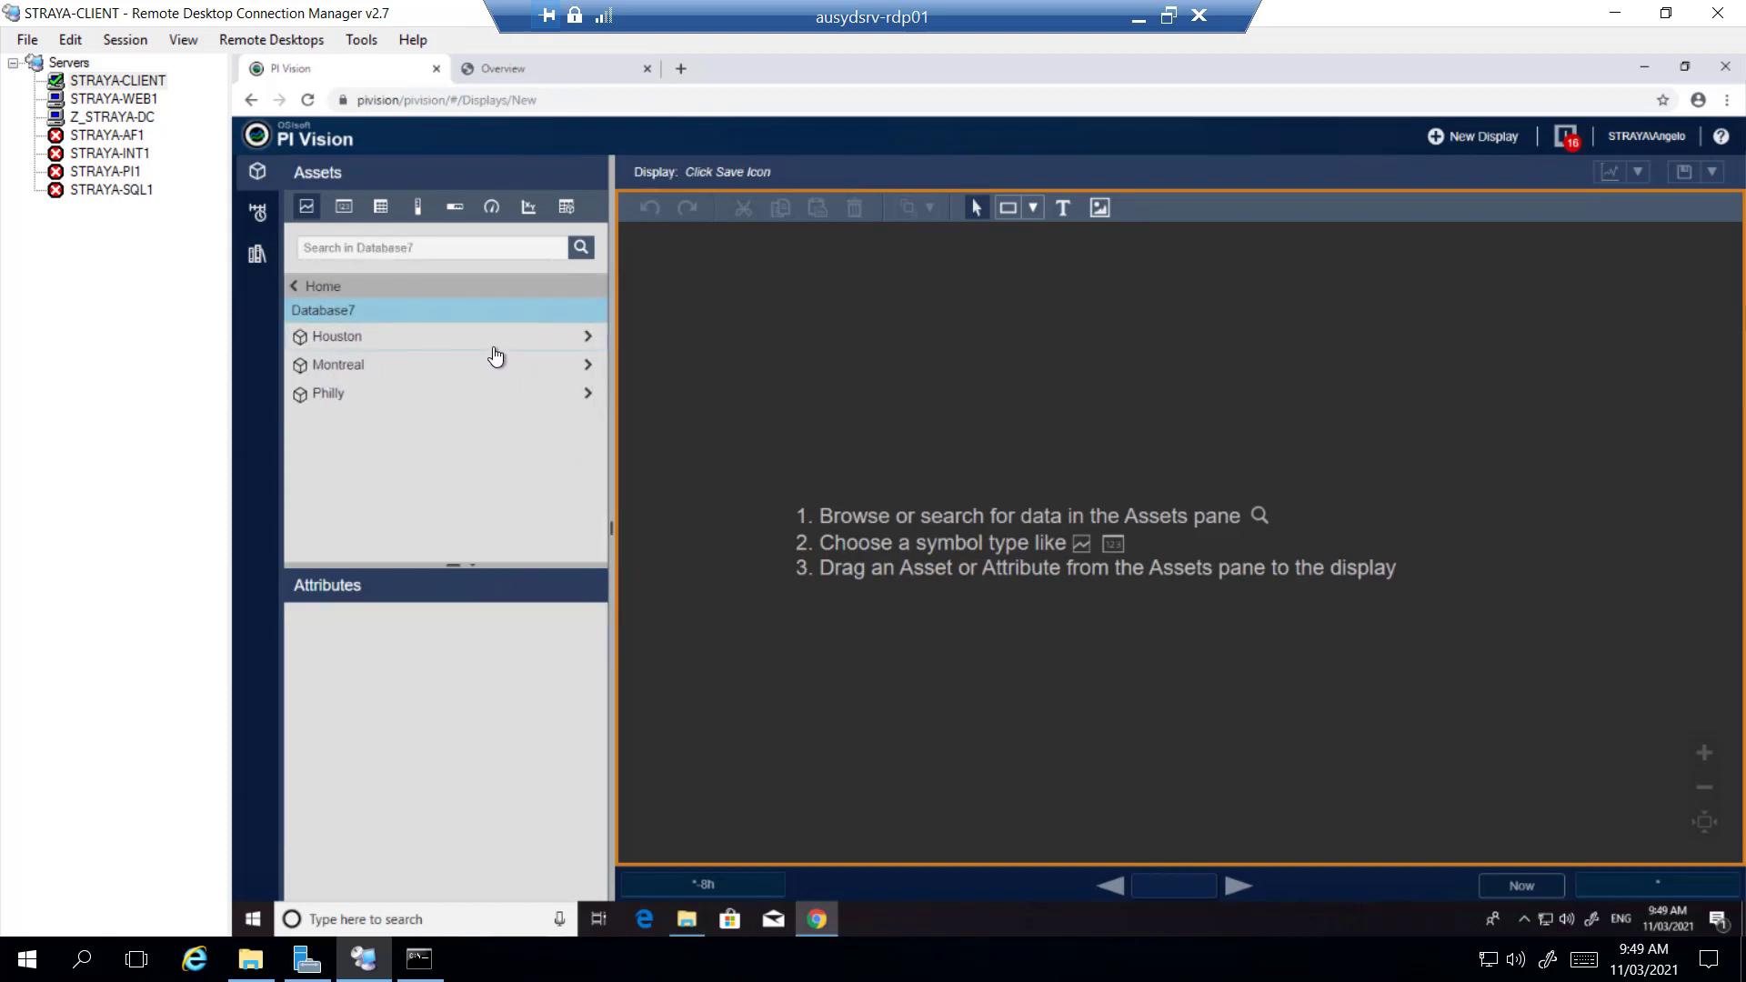
pyautogui.click(587, 337)
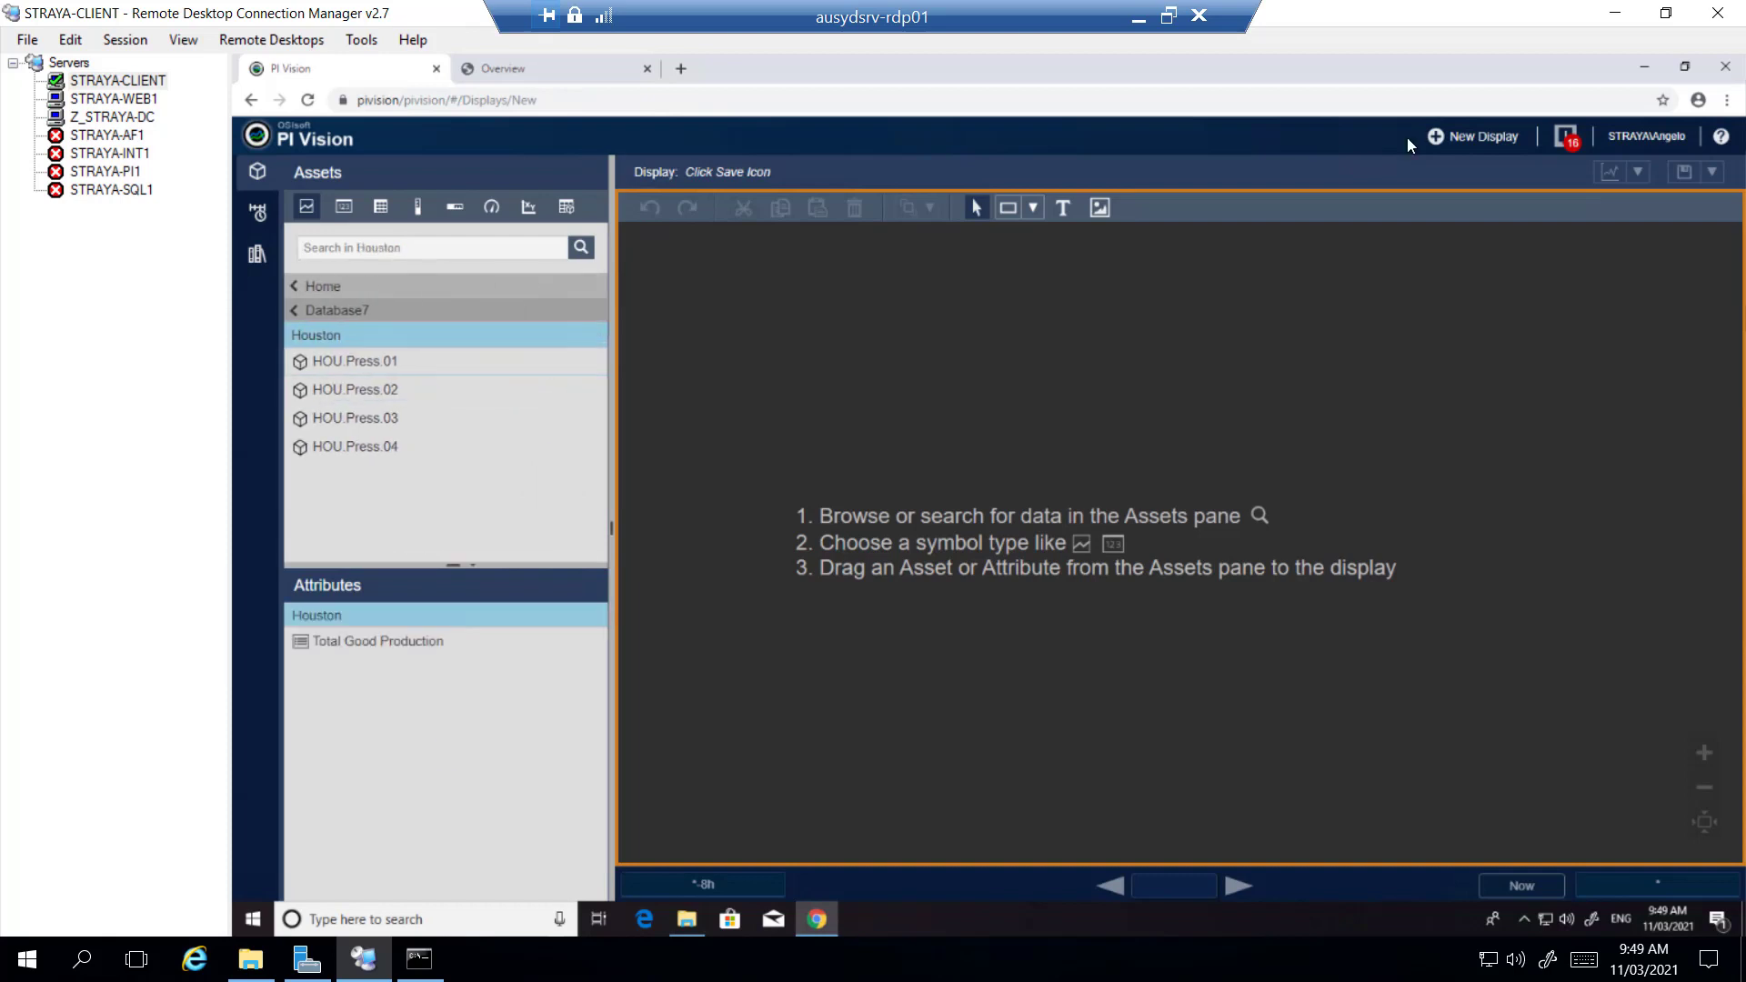
# - Clear the communication-error messages and view a Houston press asset's attributes
pyautogui.click(1564, 136)
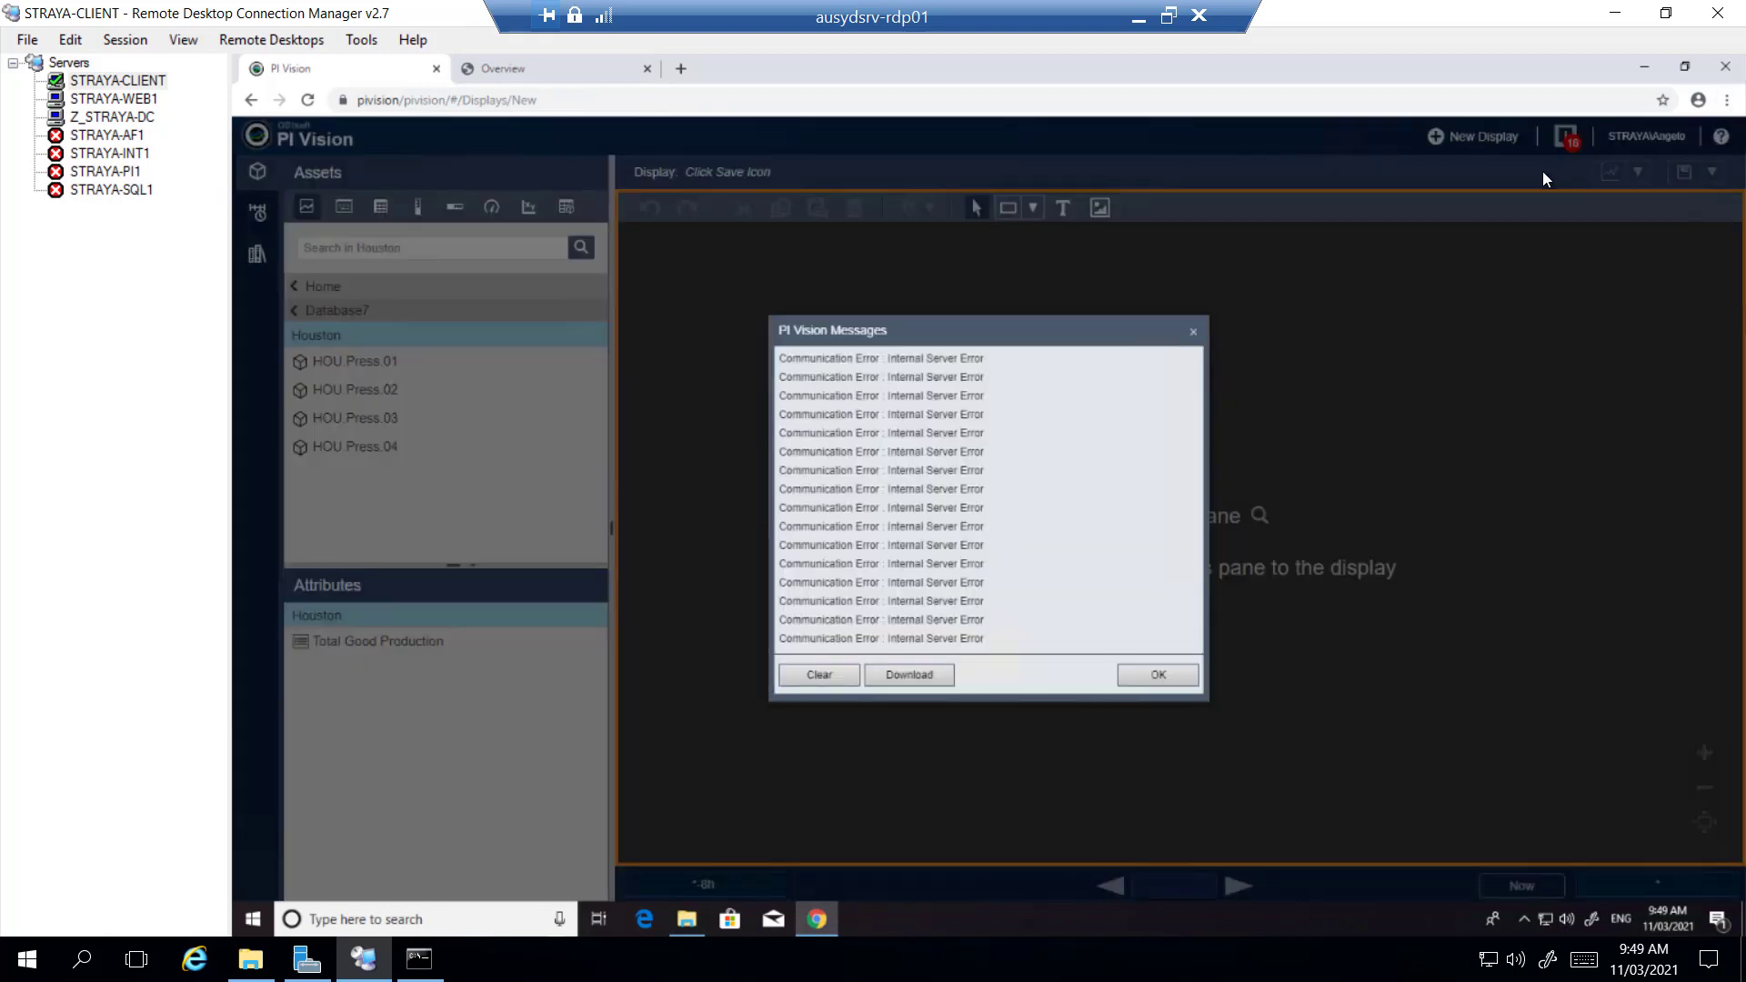
pyautogui.click(819, 674)
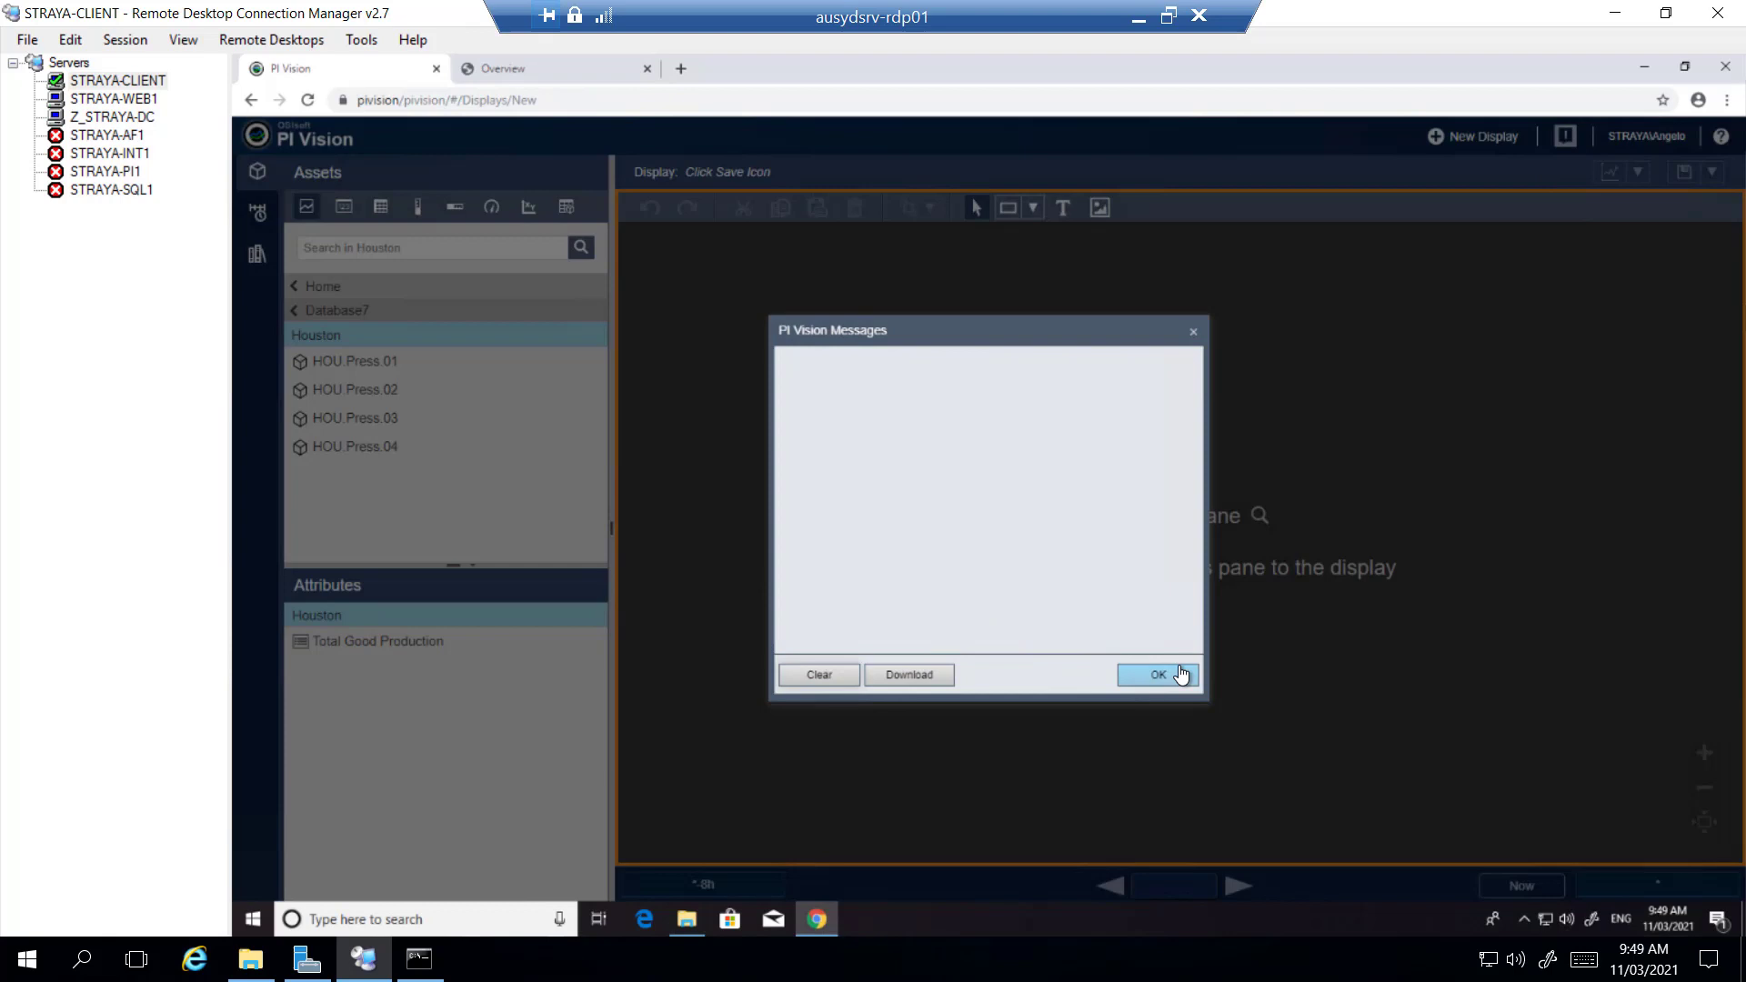
pyautogui.click(1164, 673)
pyautogui.click(400, 389)
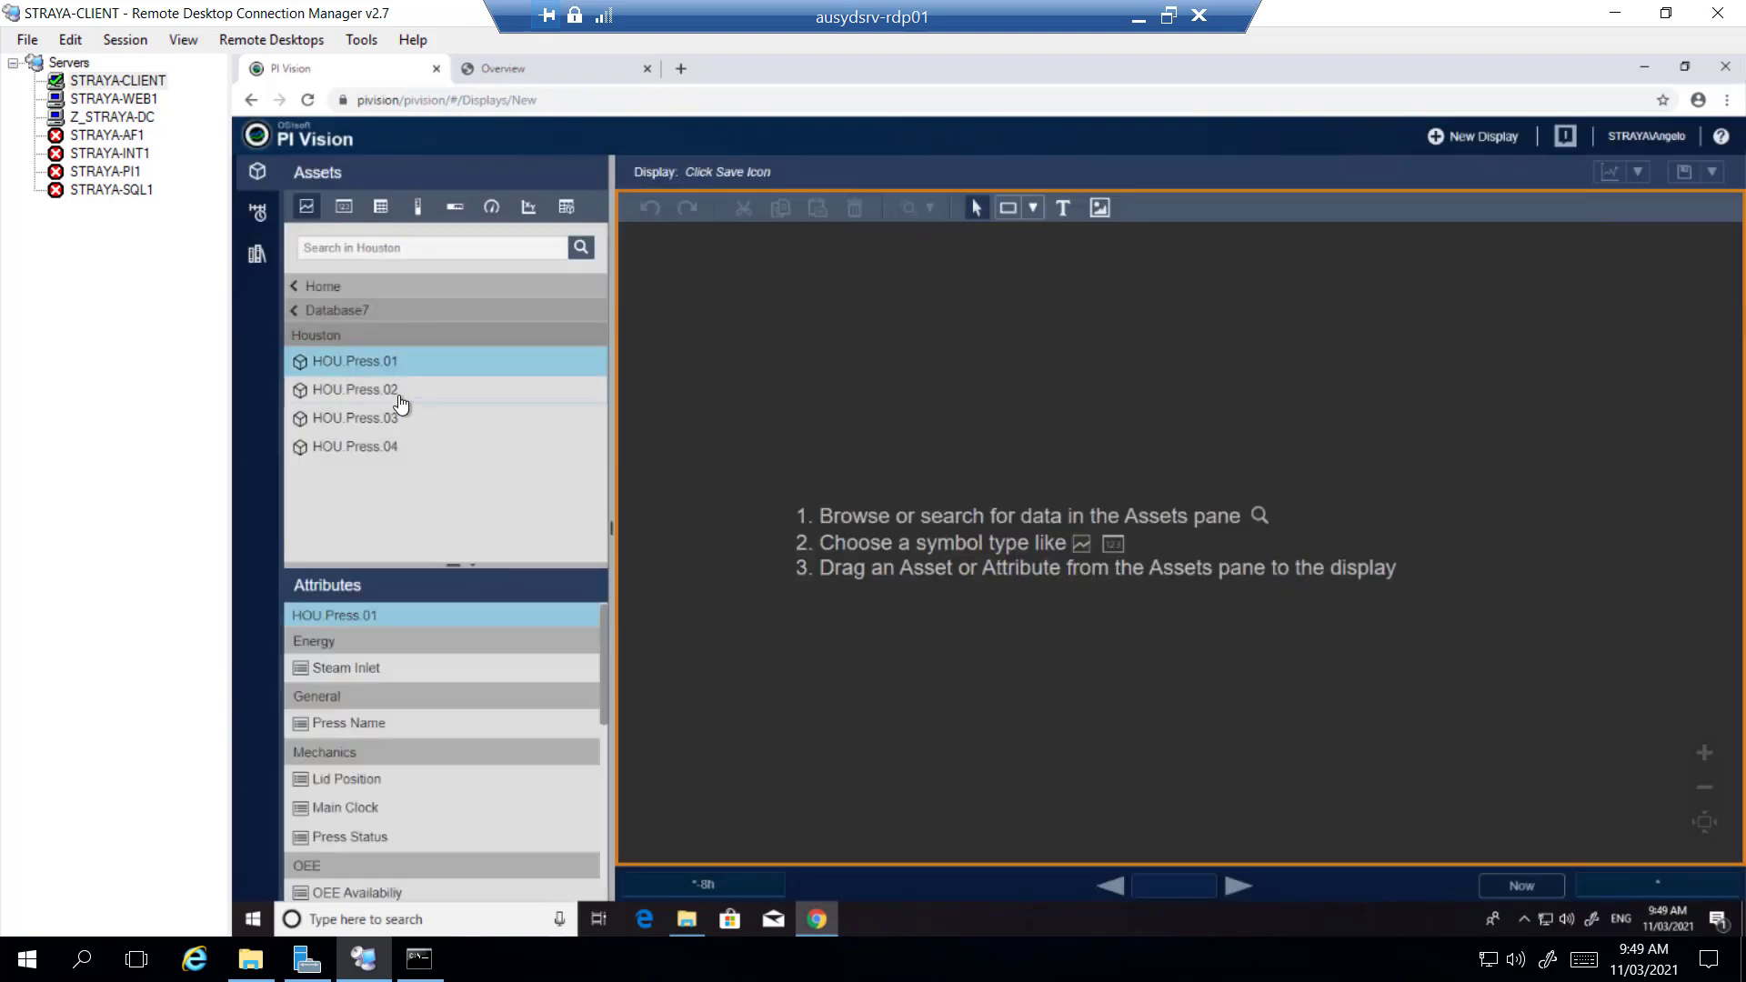